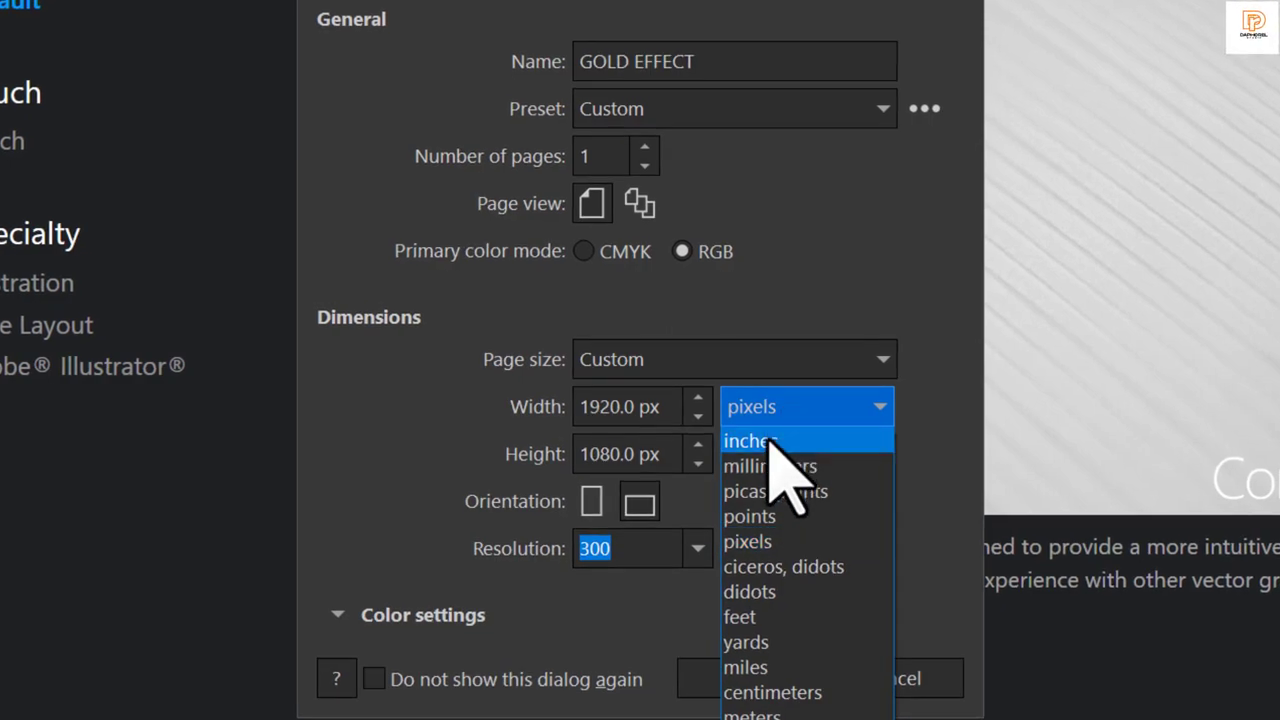
Set the new document's size to 1920 px wide by 1080 px high and create it.
click(678, 415)
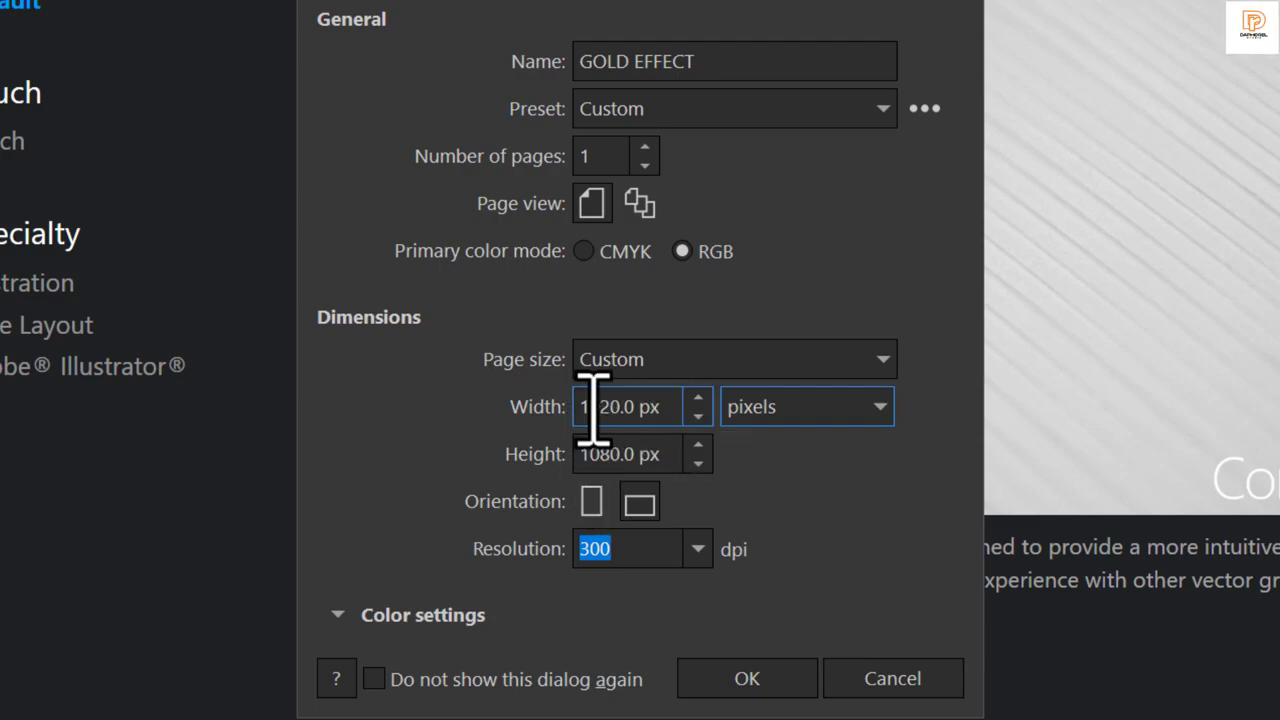
drag(674, 406, 455, 415)
text(1920)
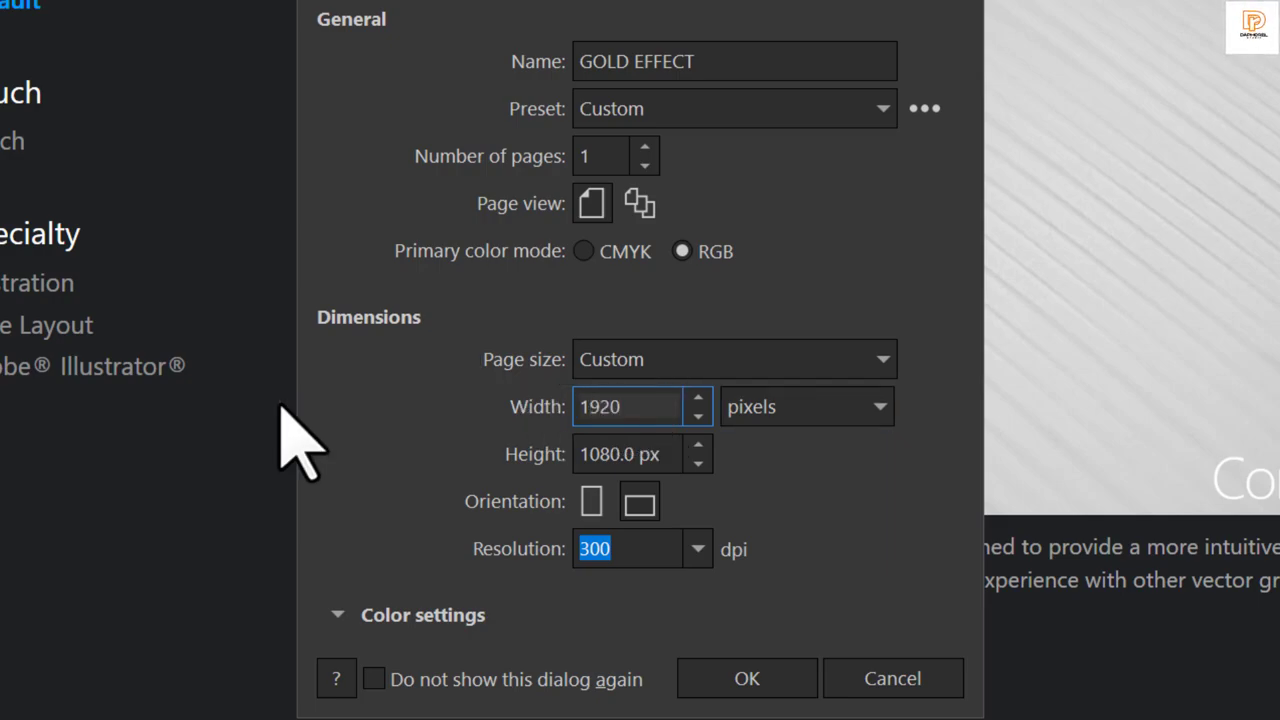
drag(677, 450, 586, 457)
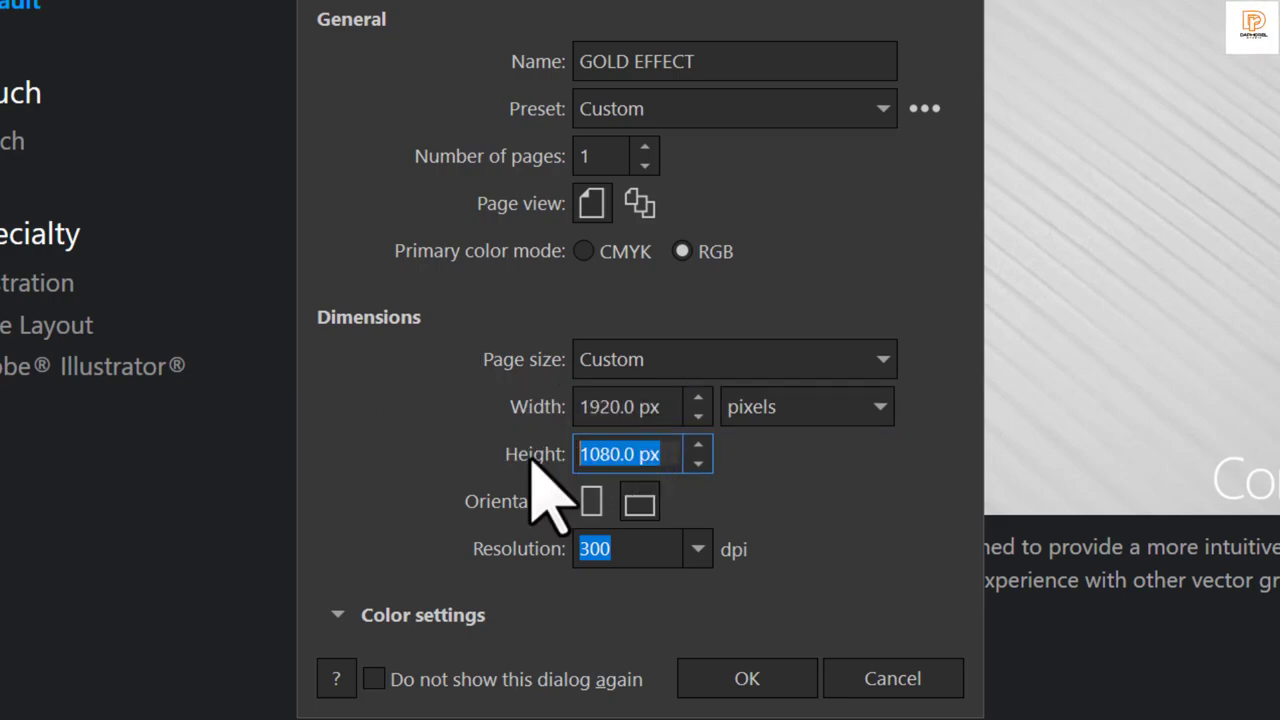
text(1080)
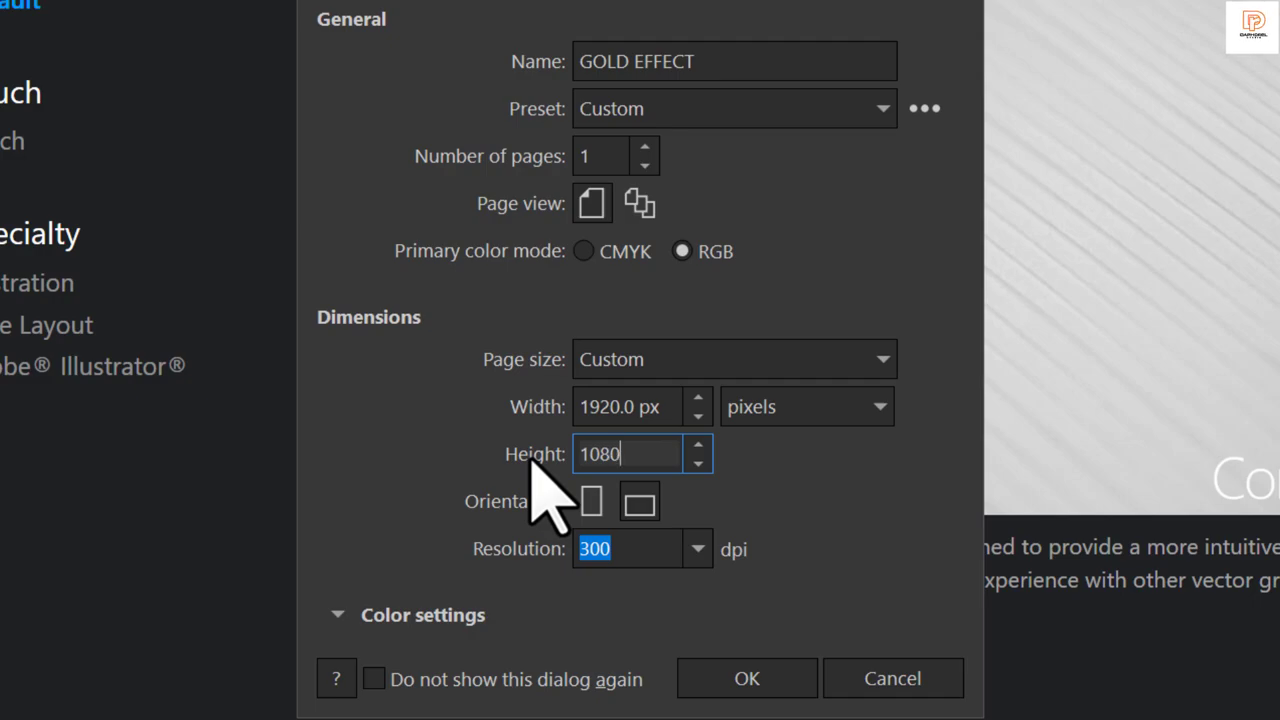
click(740, 690)
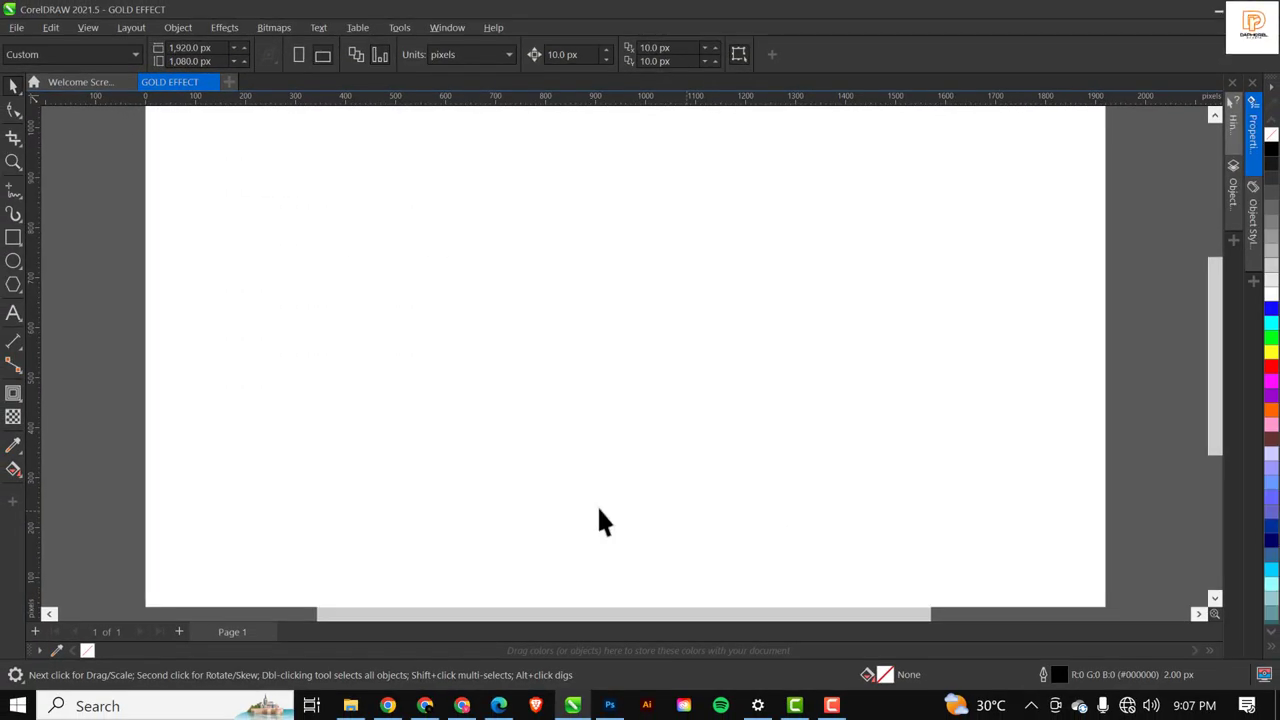
Add a page-sized rectangle as the background and give it a white fill with no outline.
scroll(401, 406, down, 3)
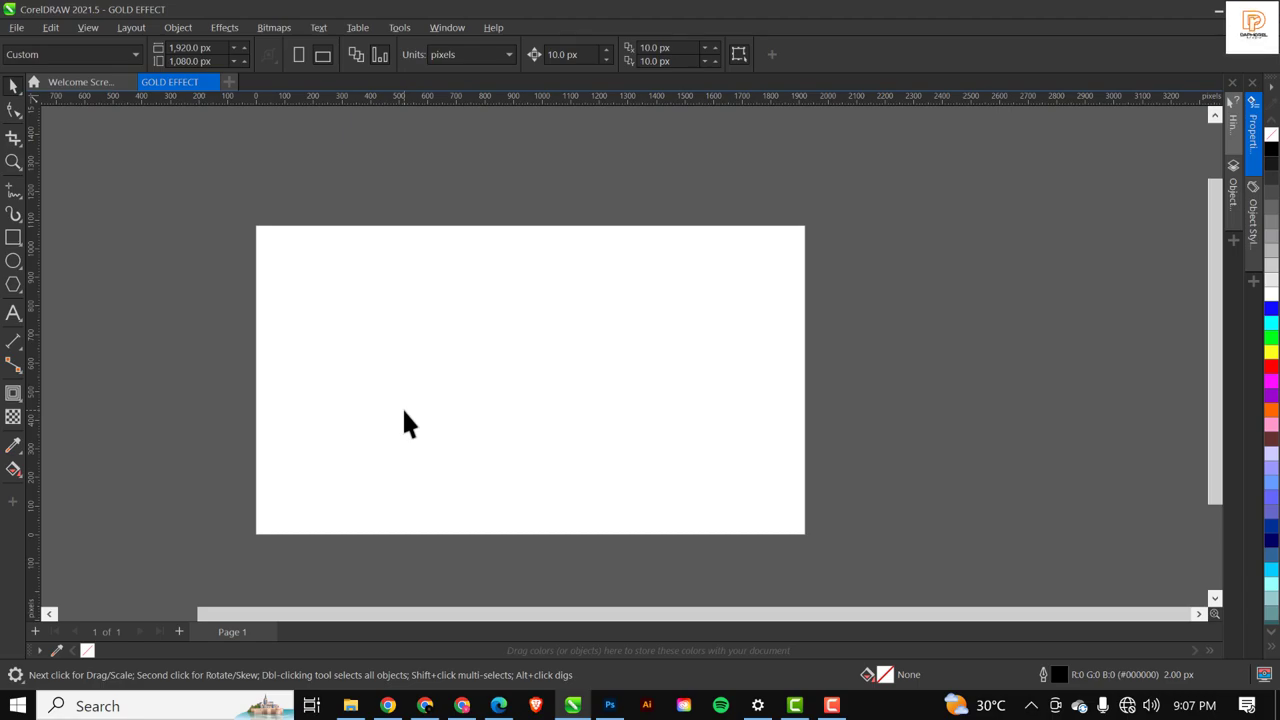
double_click(13, 238)
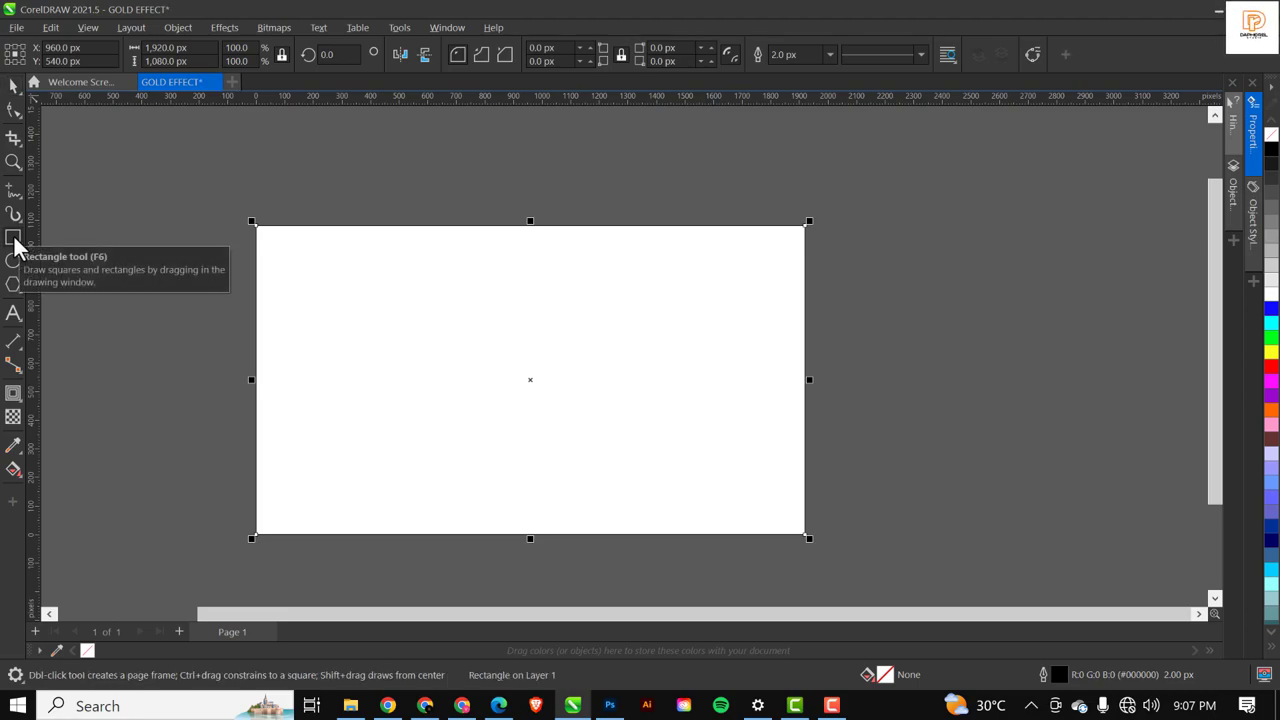
key(shift+F2)
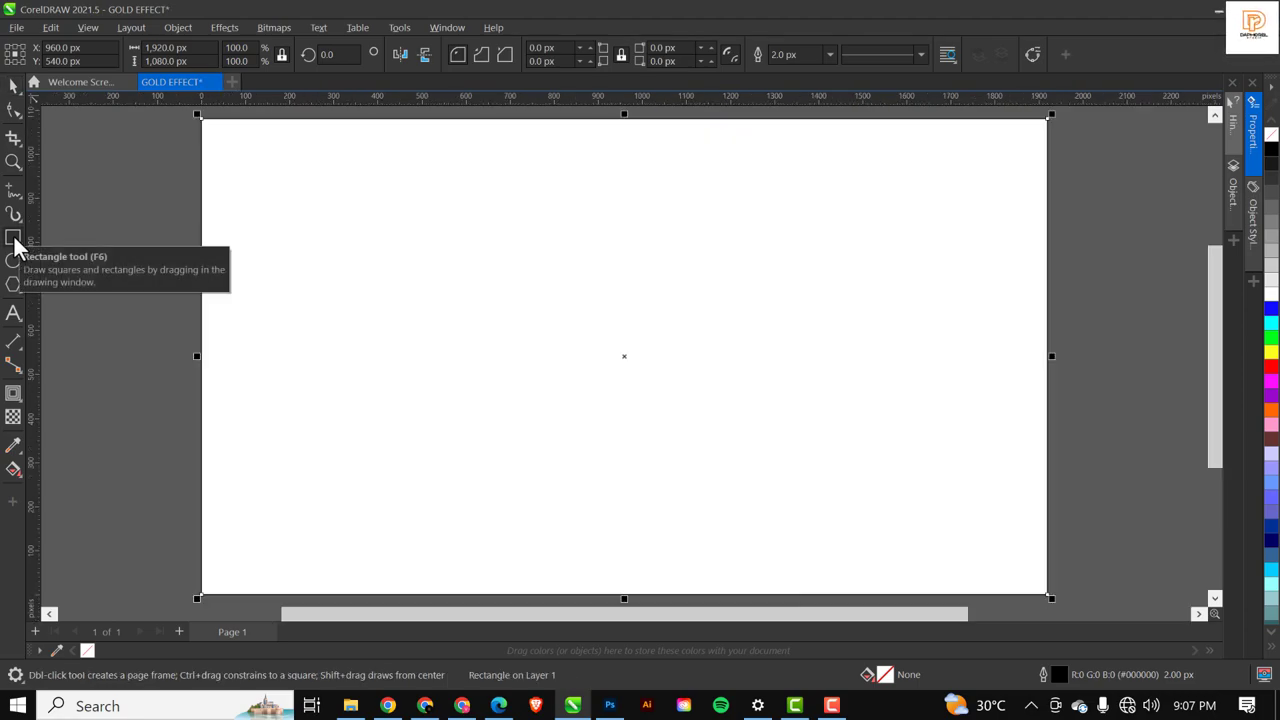
click(13, 86)
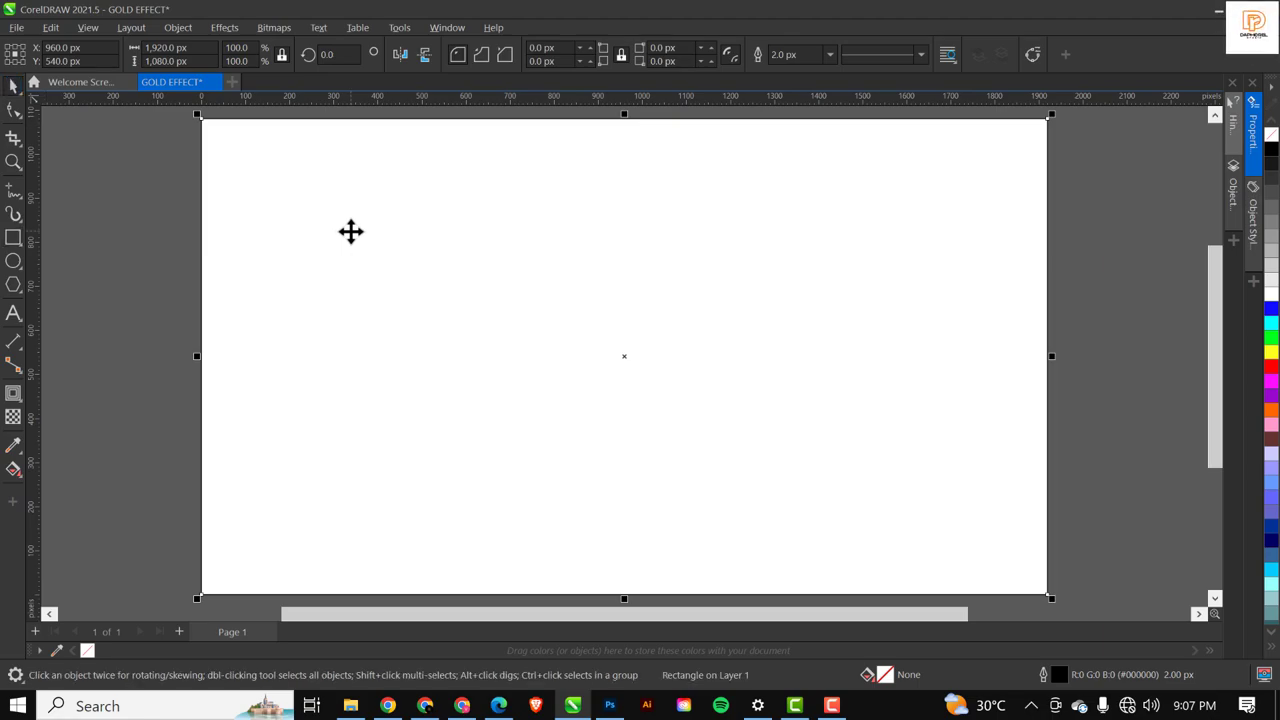
scroll(350, 232, down, 2)
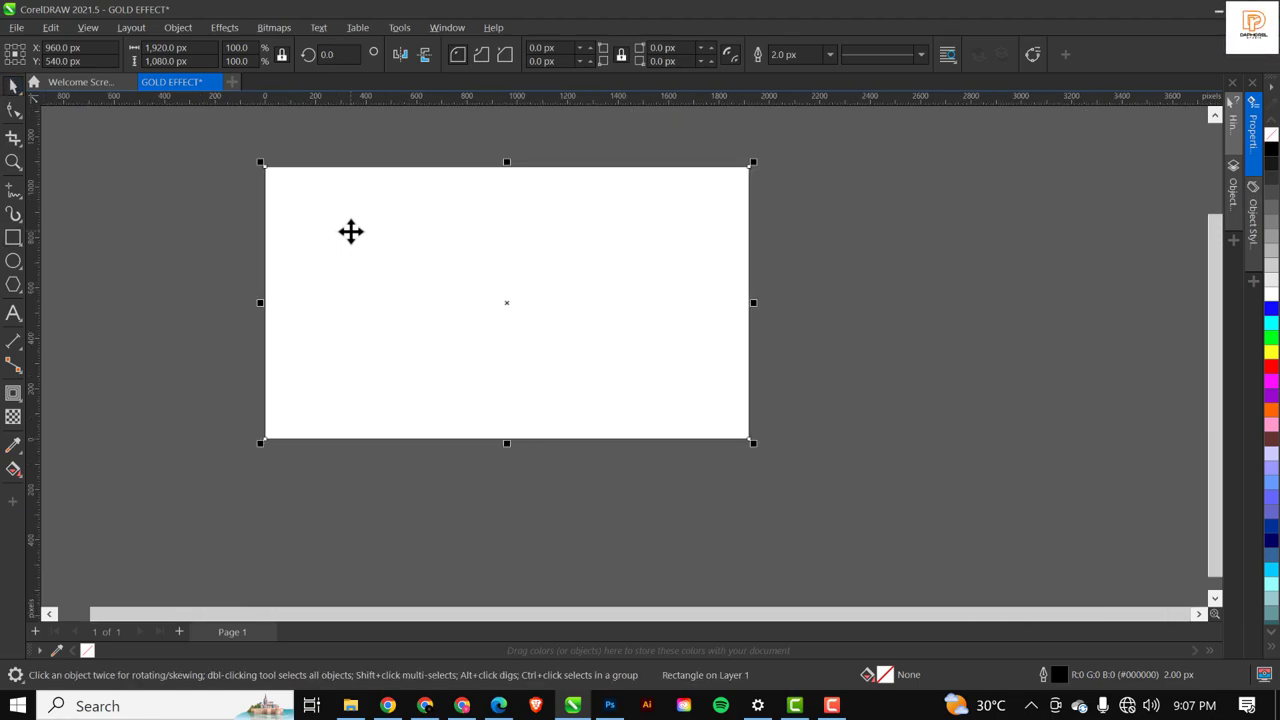
scroll(350, 232, up, 2)
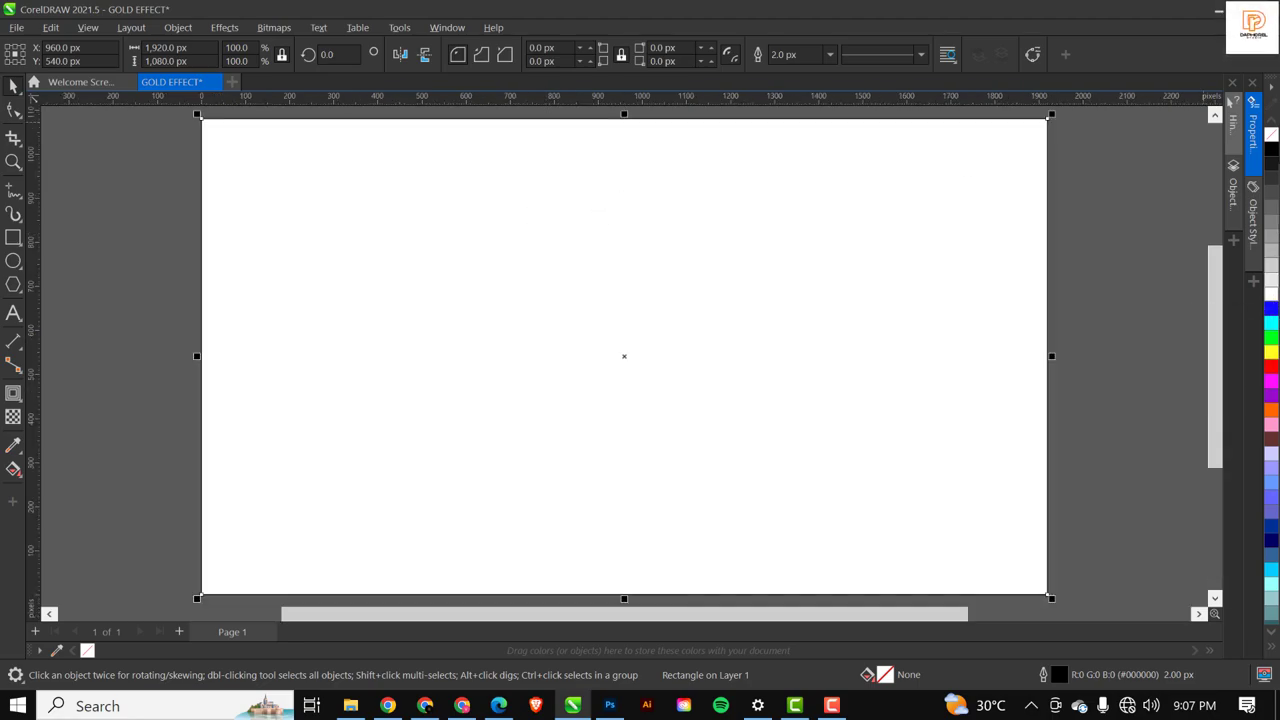
click(1271, 293)
right_click(1271, 133)
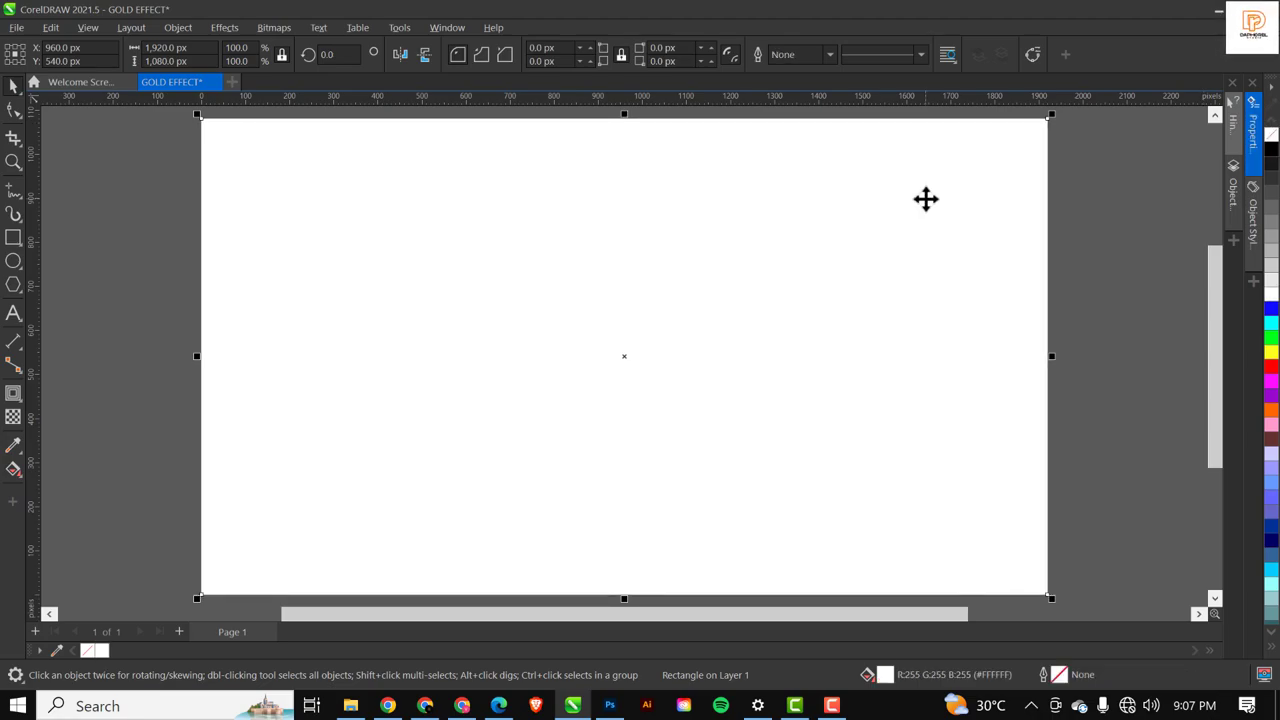
Add the artistic text "GOLD" near the middle of the page.
click(12, 314)
click(485, 368)
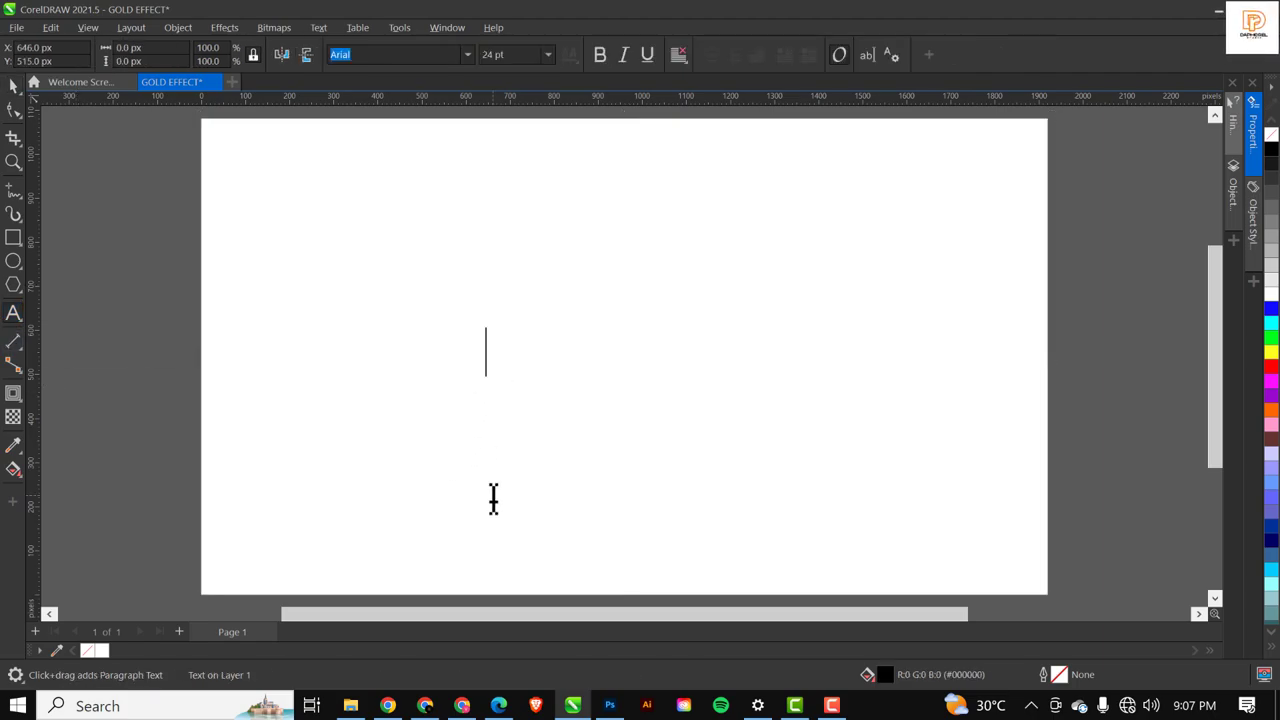
text(GOLD)
key(ctrl+space)
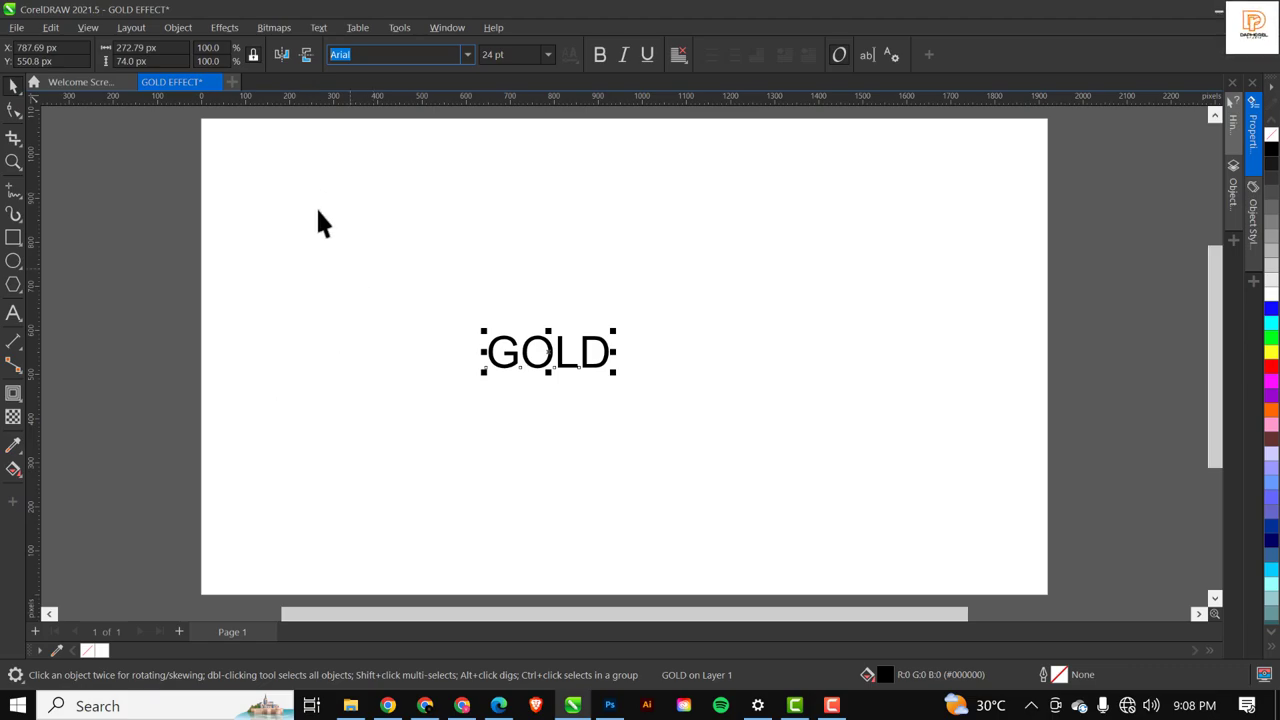
Change the GOLD text's font to Magistral Extra Bold and enlarge it to about 1109 px wide around the page centre.
text(Magist)
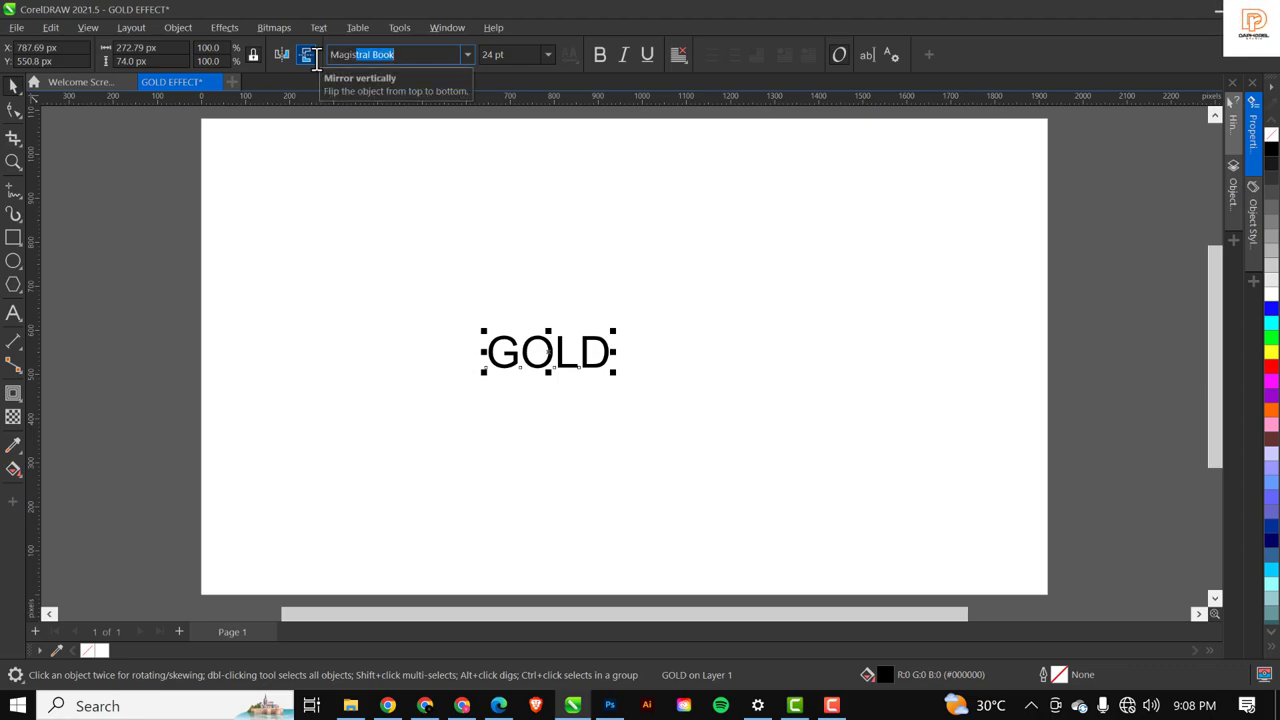
key(Return)
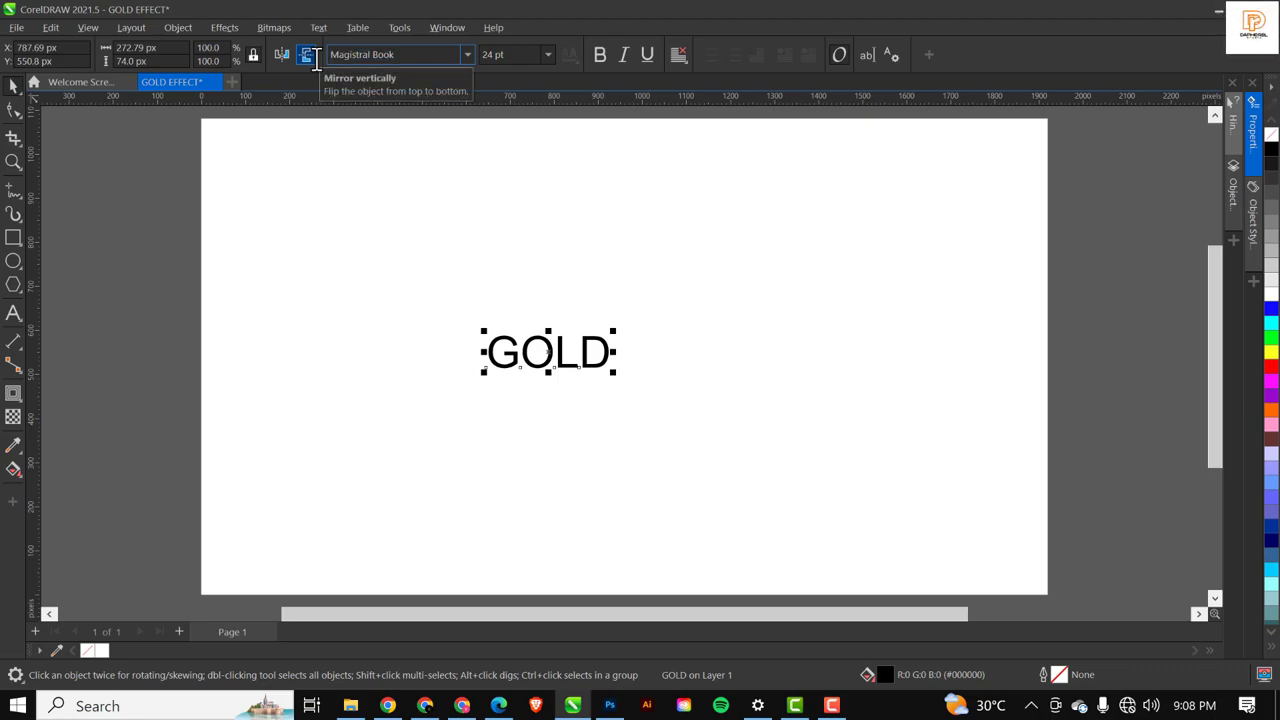
click(467, 54)
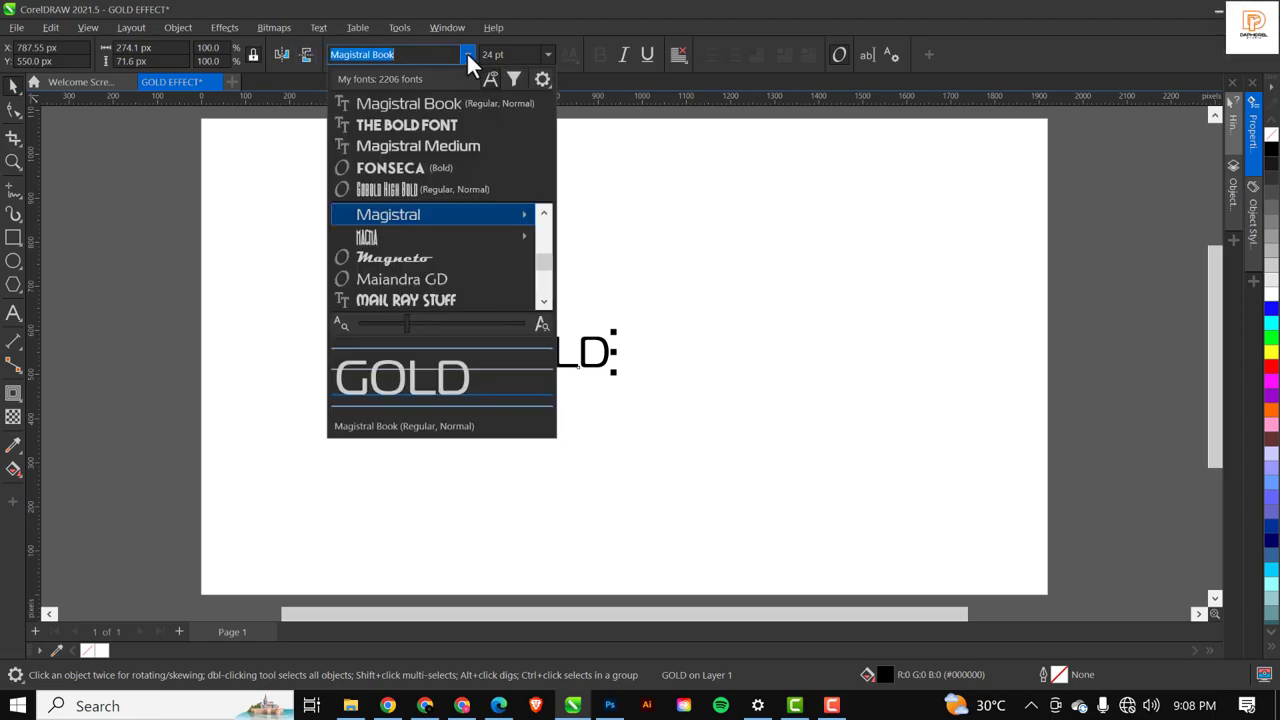
mouse_move(419, 212)
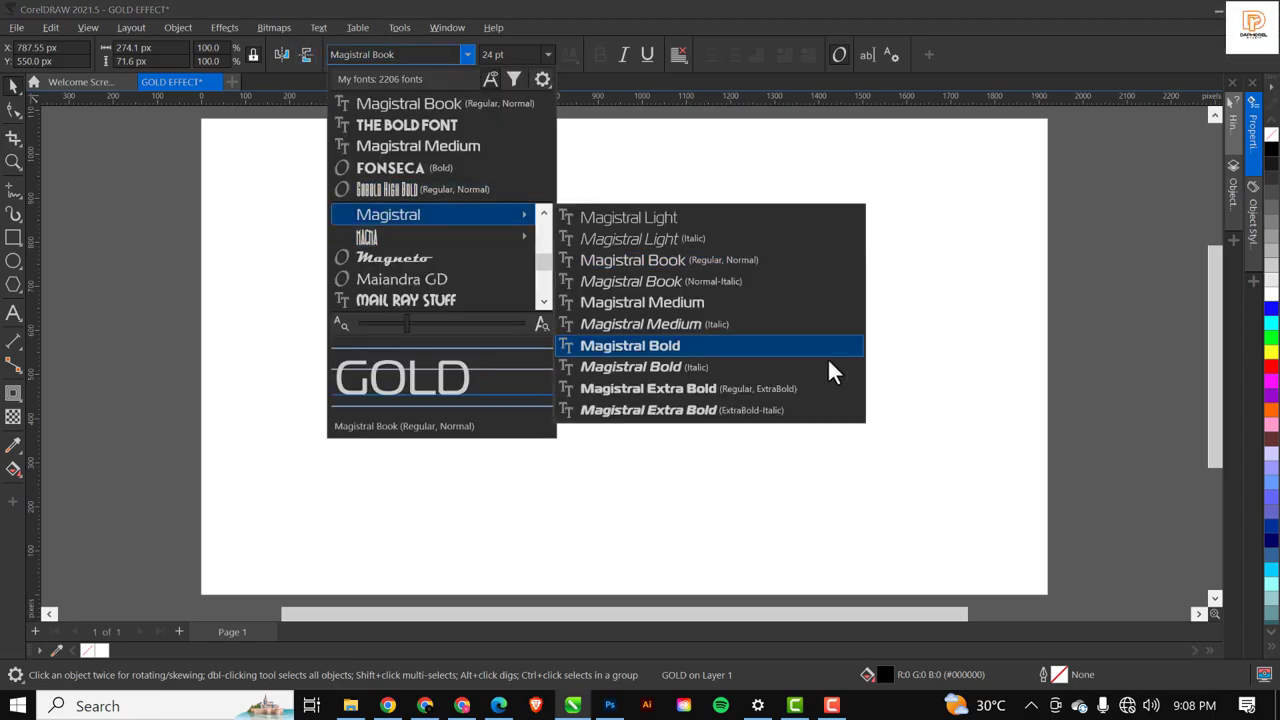
key(Escape)
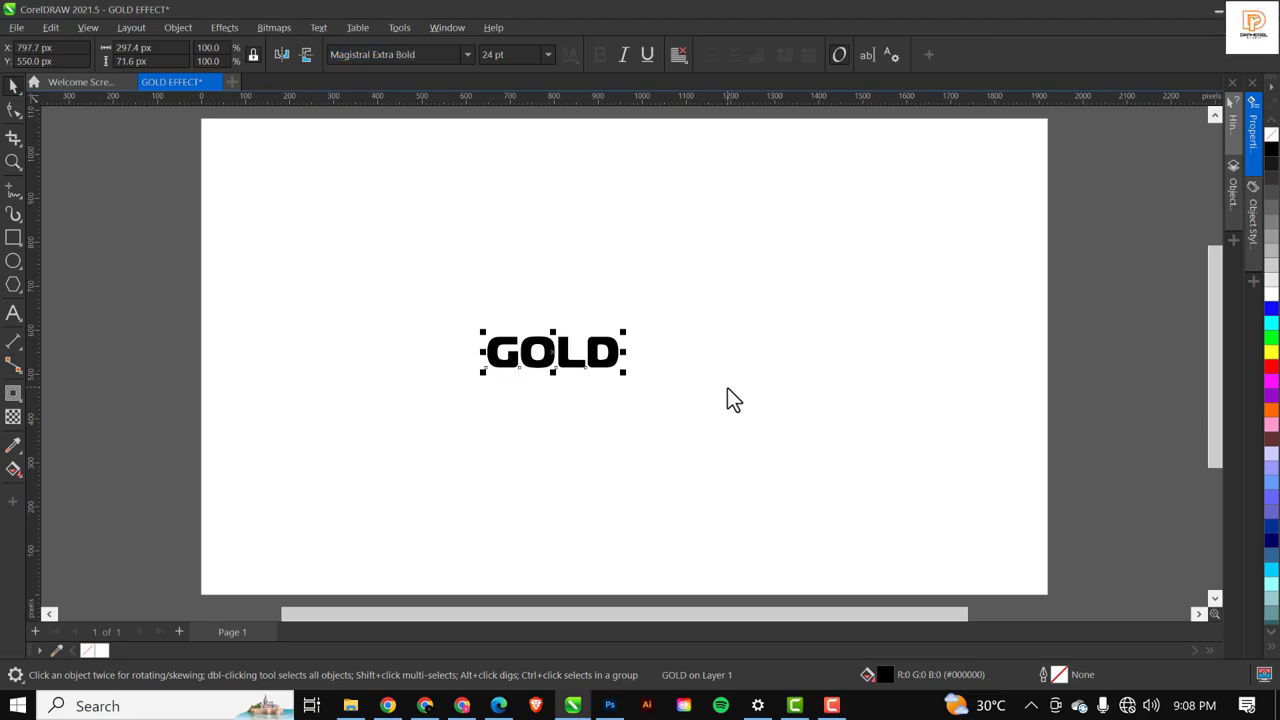
drag(626, 372, 985, 538)
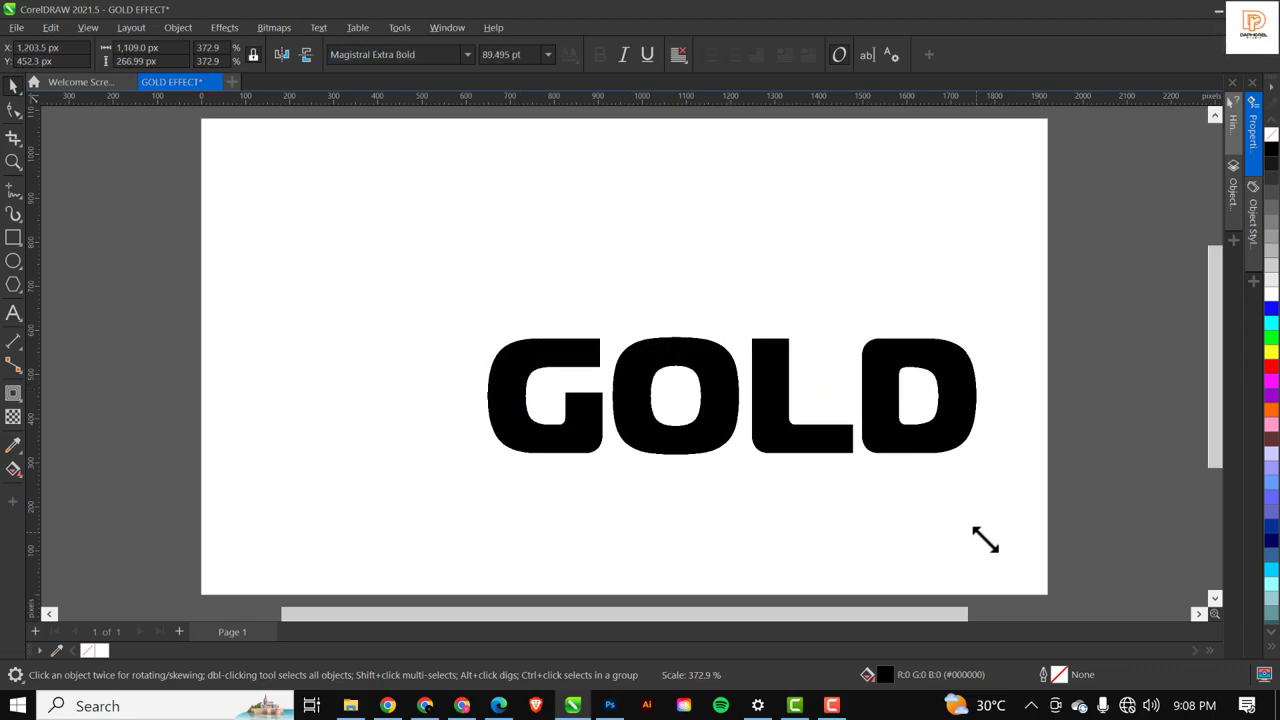
drag(893, 395, 797, 388)
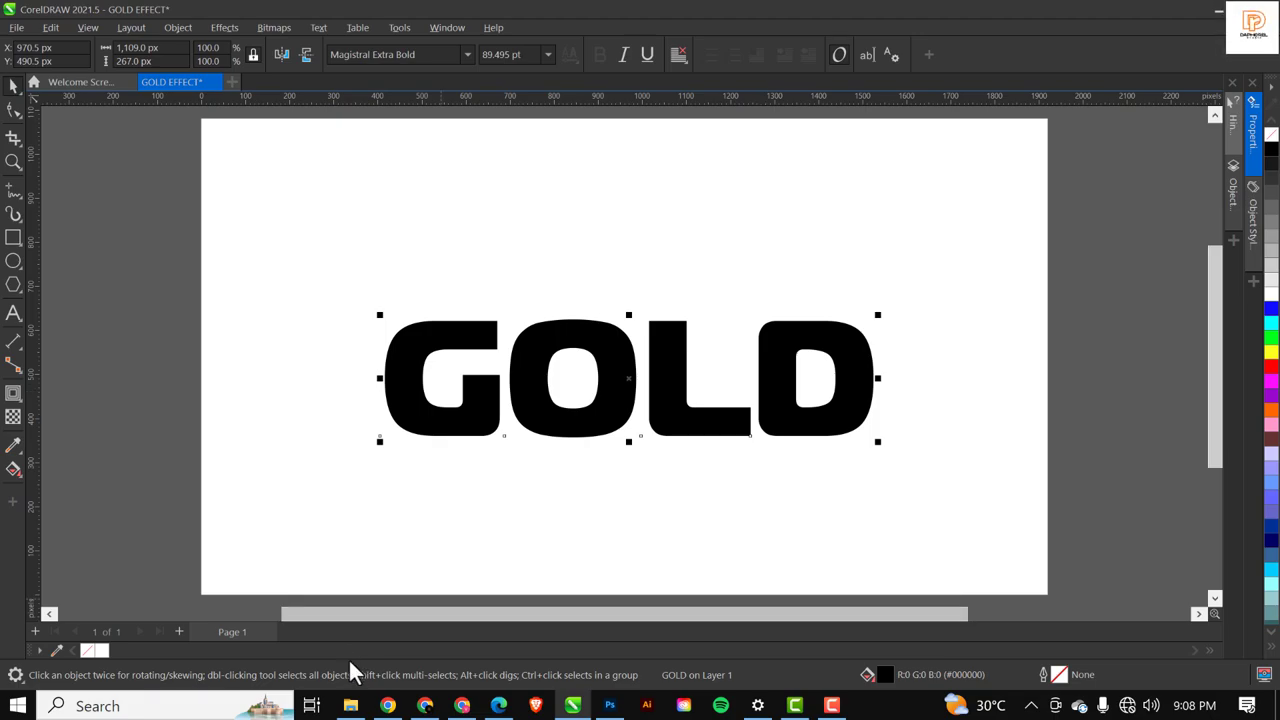
Import the yellow fabric image from the GOLD TEXT RESOURCE FILE folder into the CorelDRAW document.
click(350, 705)
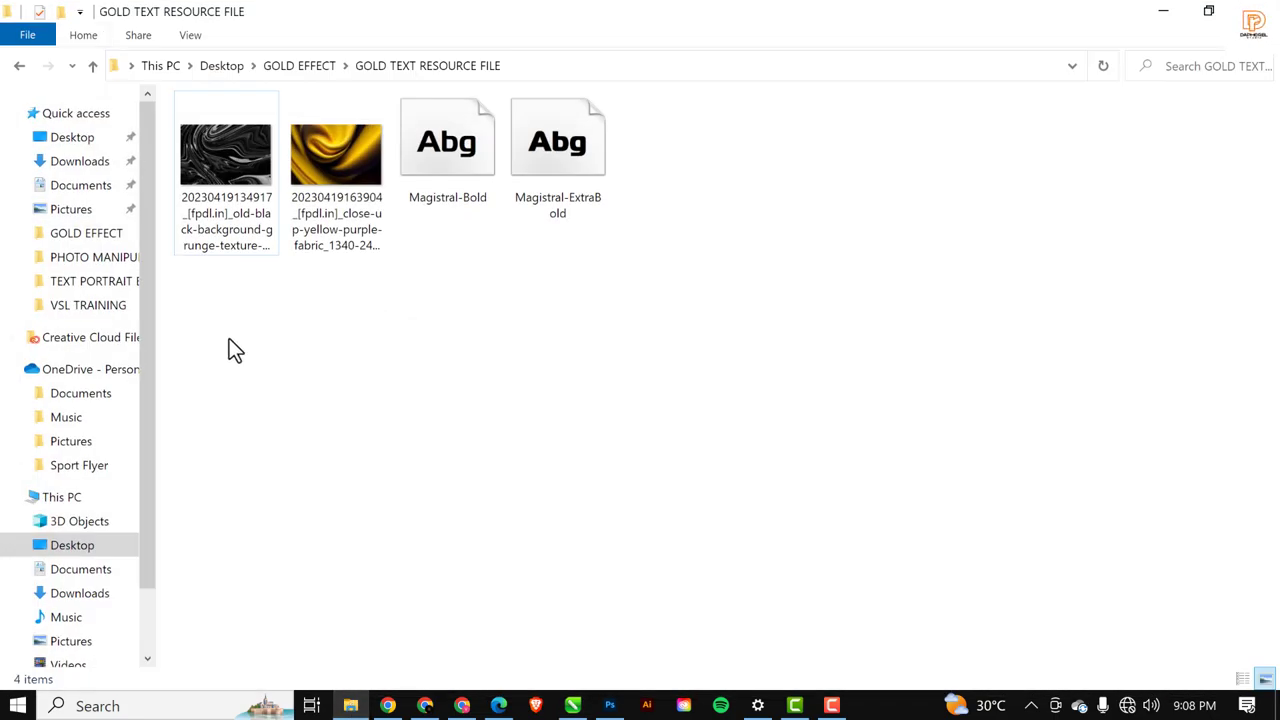
click(352, 147)
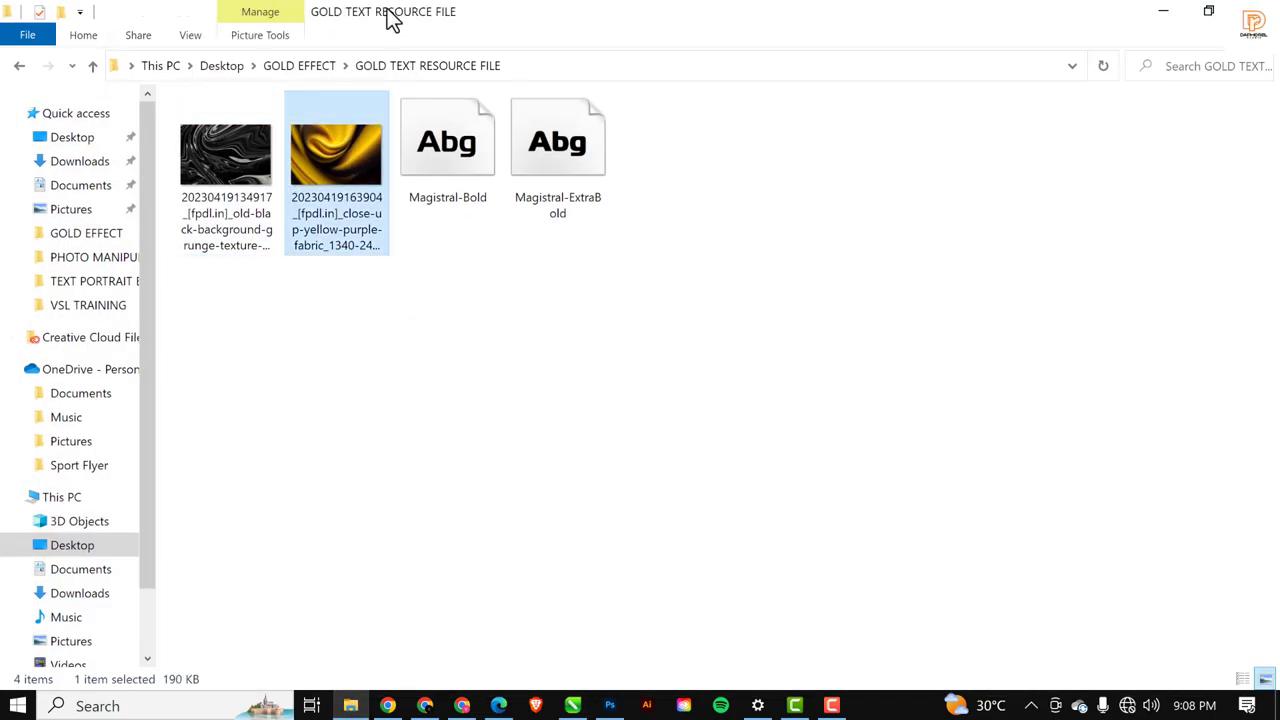
drag(328, 160, 485, 248)
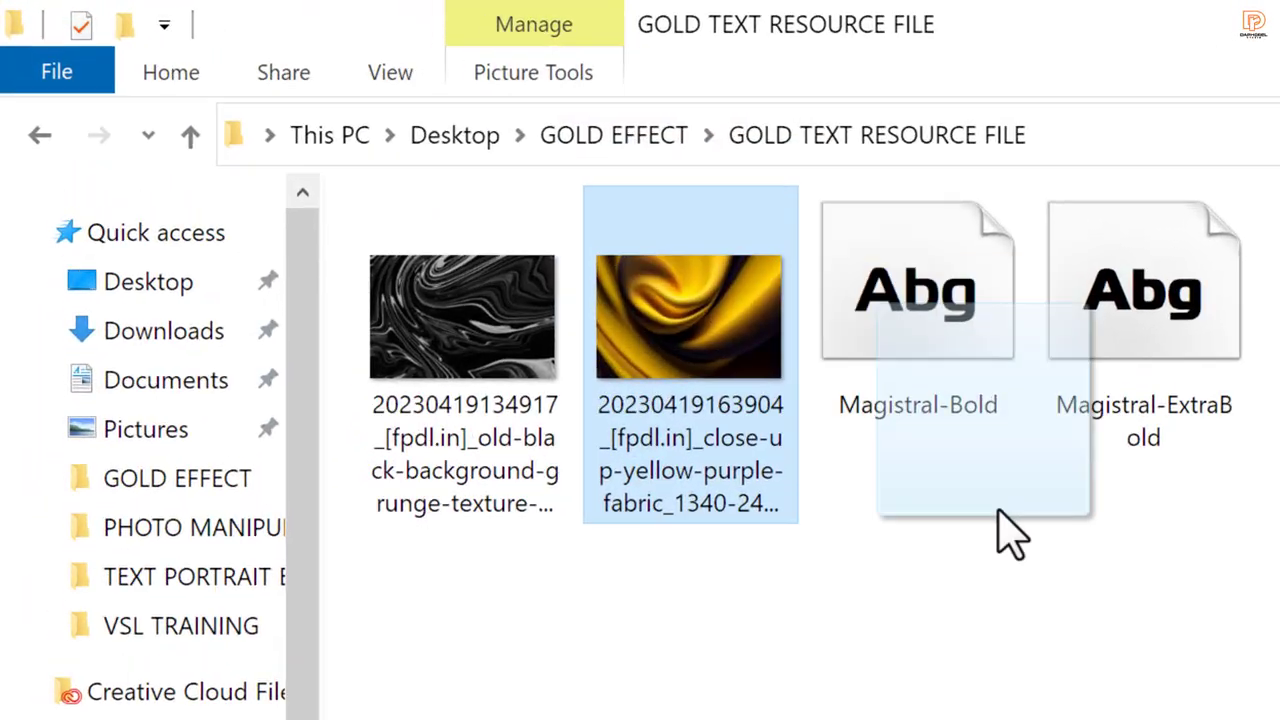
drag(1010, 530, 1000, 719)
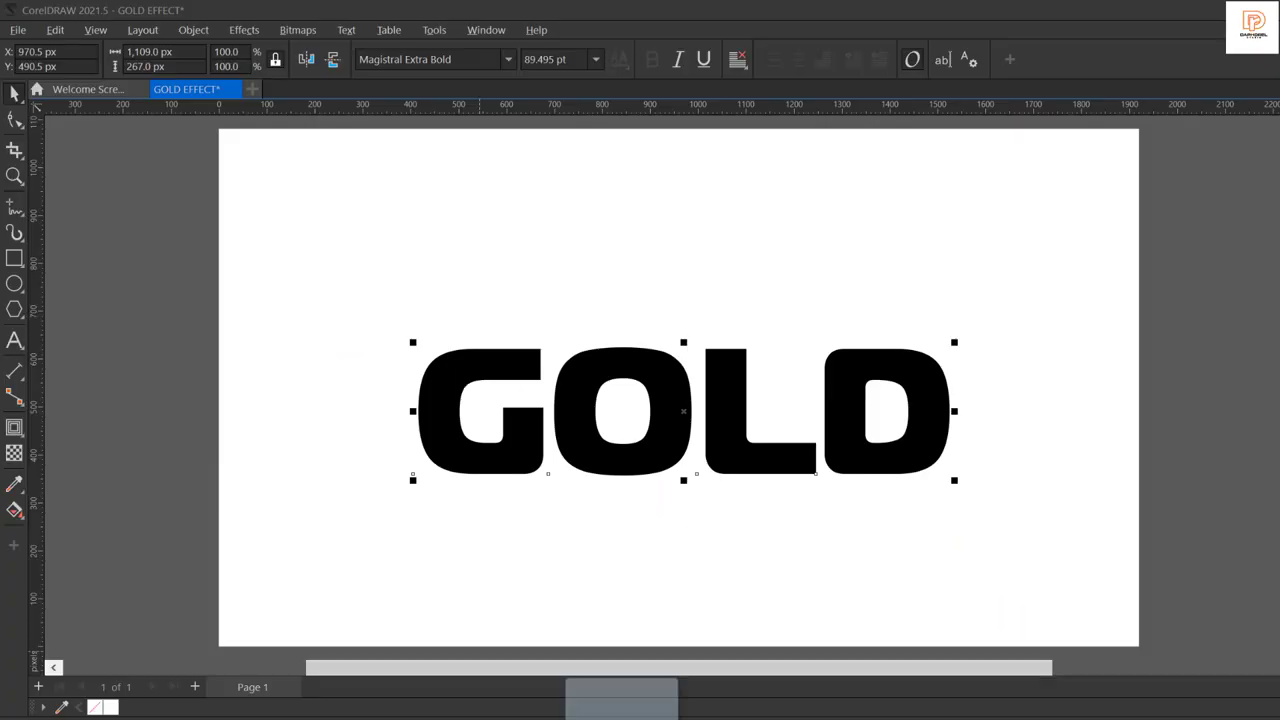
drag(1000, 719, 498, 319)
Scale the fabric image to about 1631 × 1087 px and place it alongside the left edge of the page.
scroll(458, 293, down, 4)
drag(462, 268, 317, 306)
drag(56, 437, 91, 413)
drag(91, 207, 120, 228)
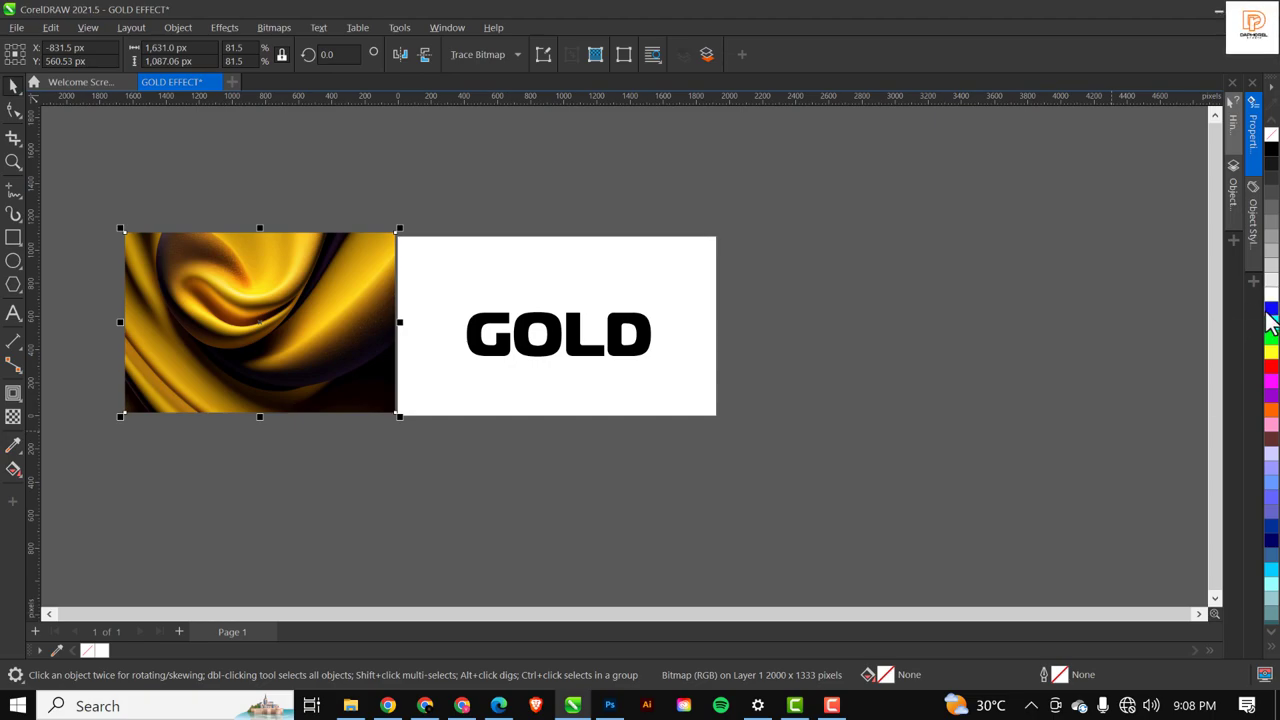
click(922, 395)
scroll(330, 290, up, 2)
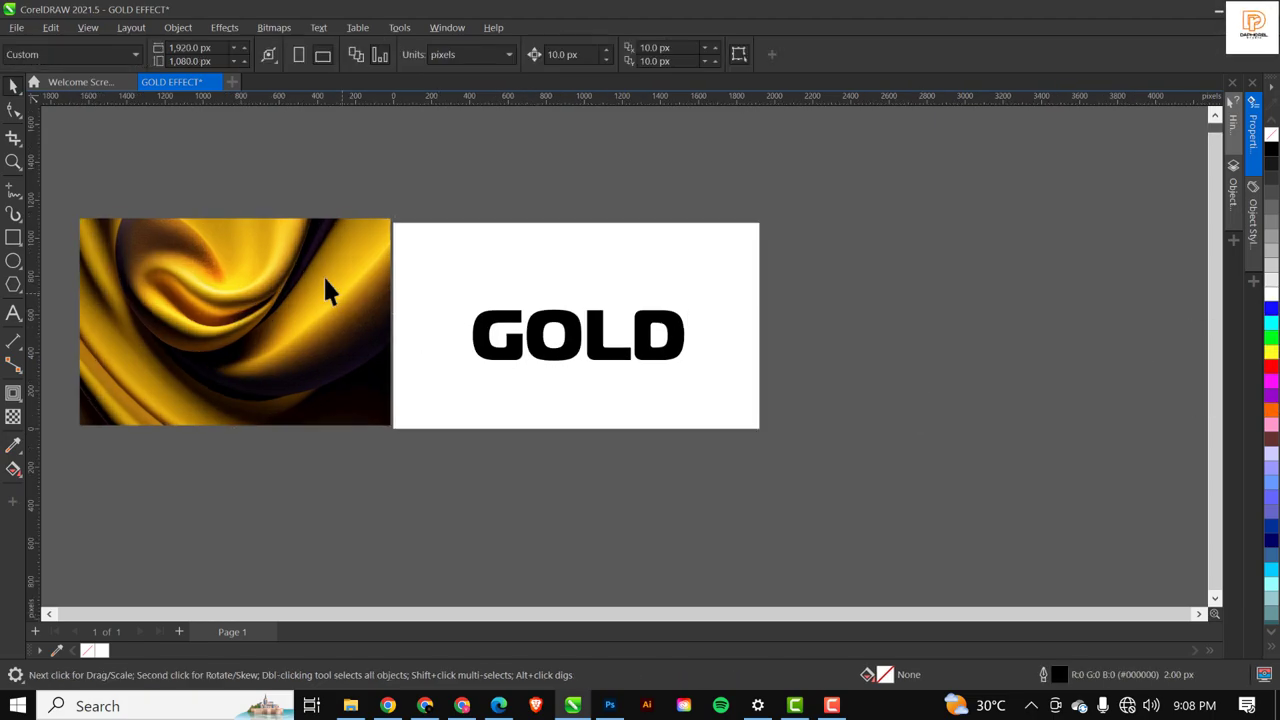
click(312, 272)
scroll(415, 249, down, 1)
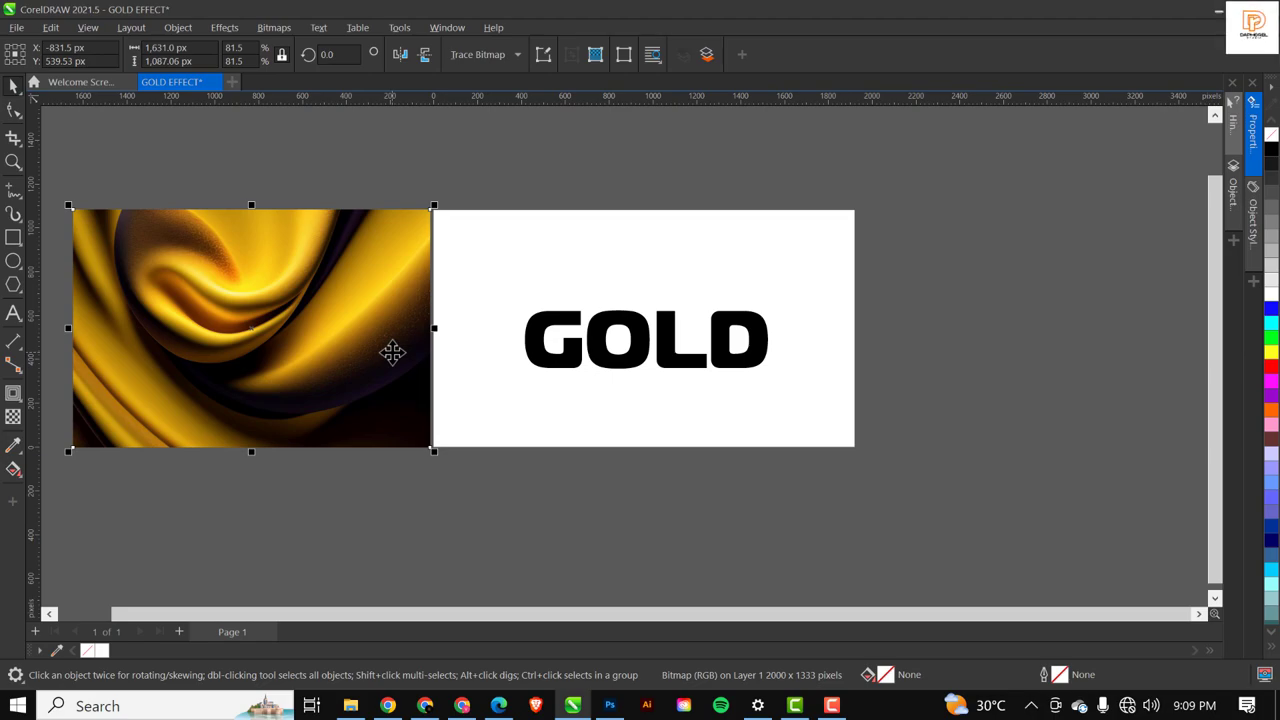
Draw a small rectangle about 90 × 103 px on the page between the fabric image and the GOLD text.
scroll(266, 352, up, 2)
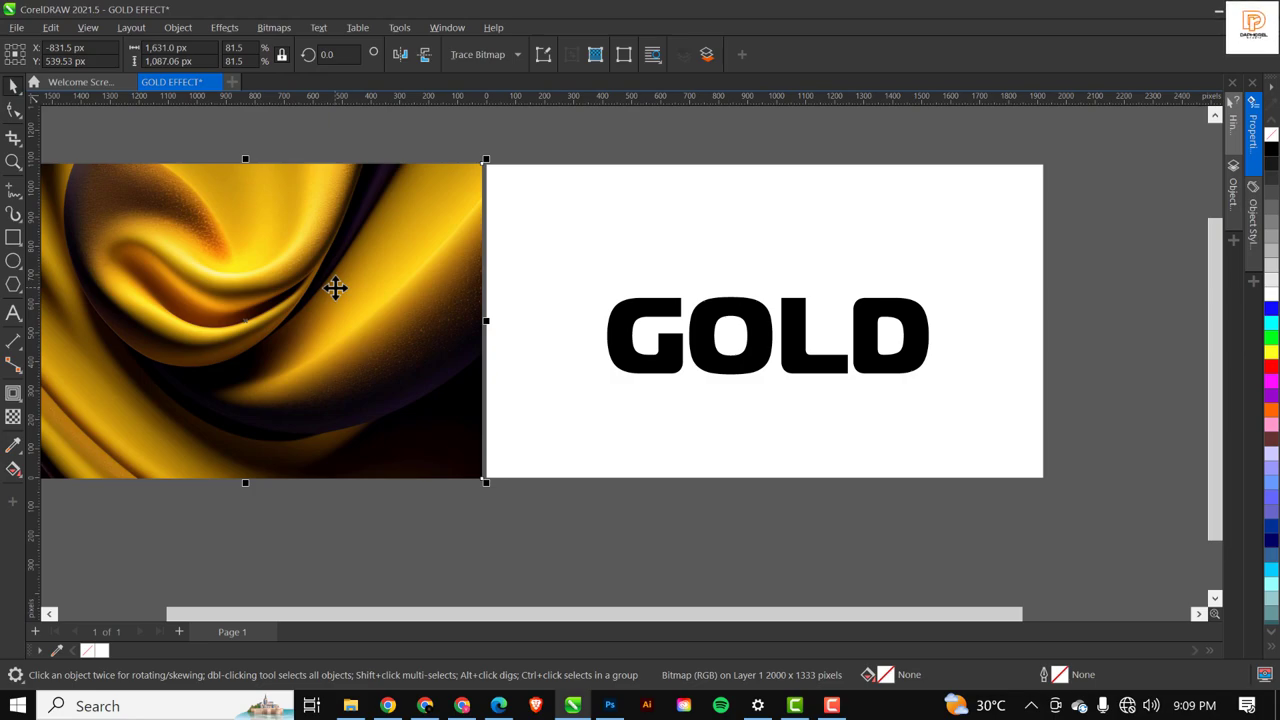
click(13, 238)
drag(511, 271, 544, 312)
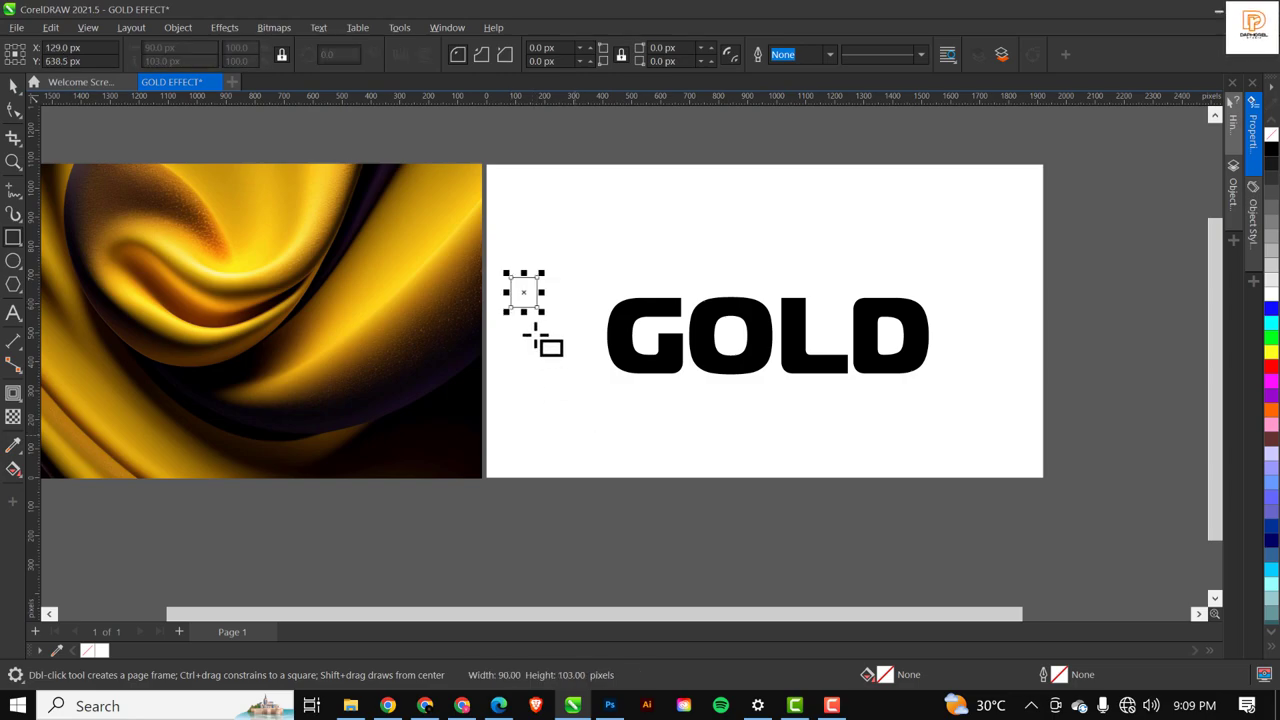
Duplicate the small rectangle downward and repeat the copy to form an evenly spaced column of four.
key(space)
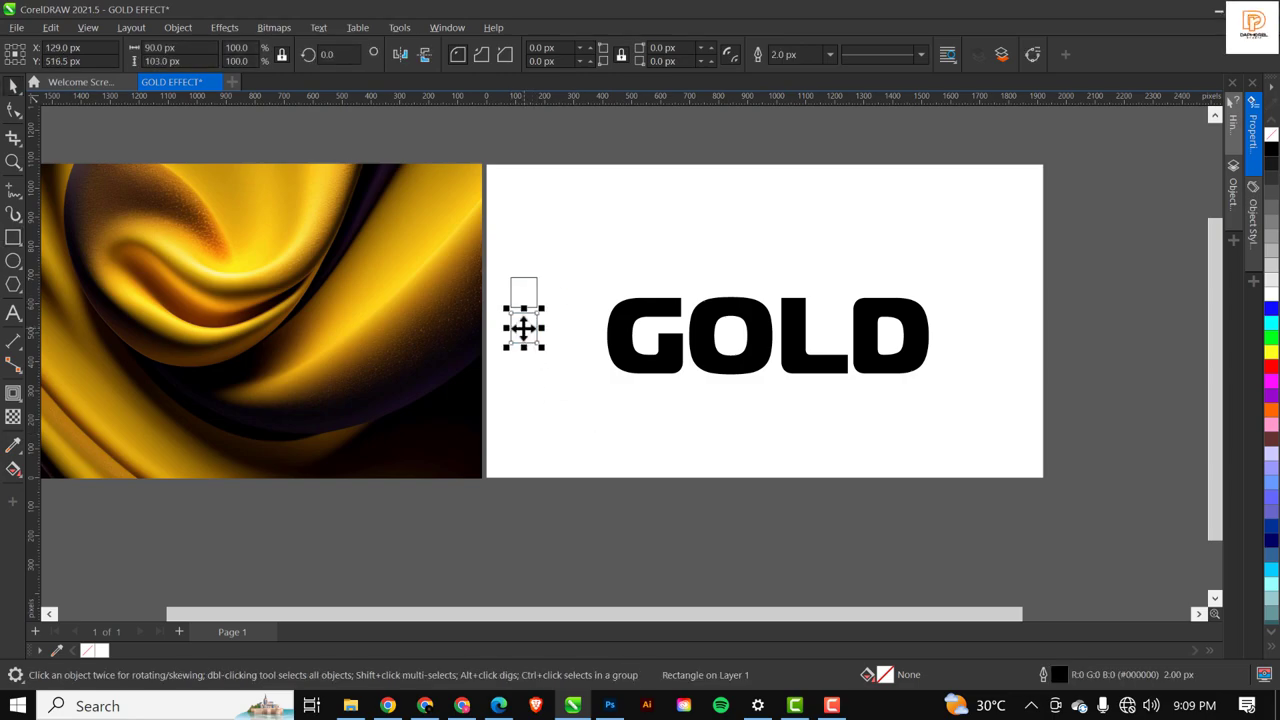
right_click(523, 328)
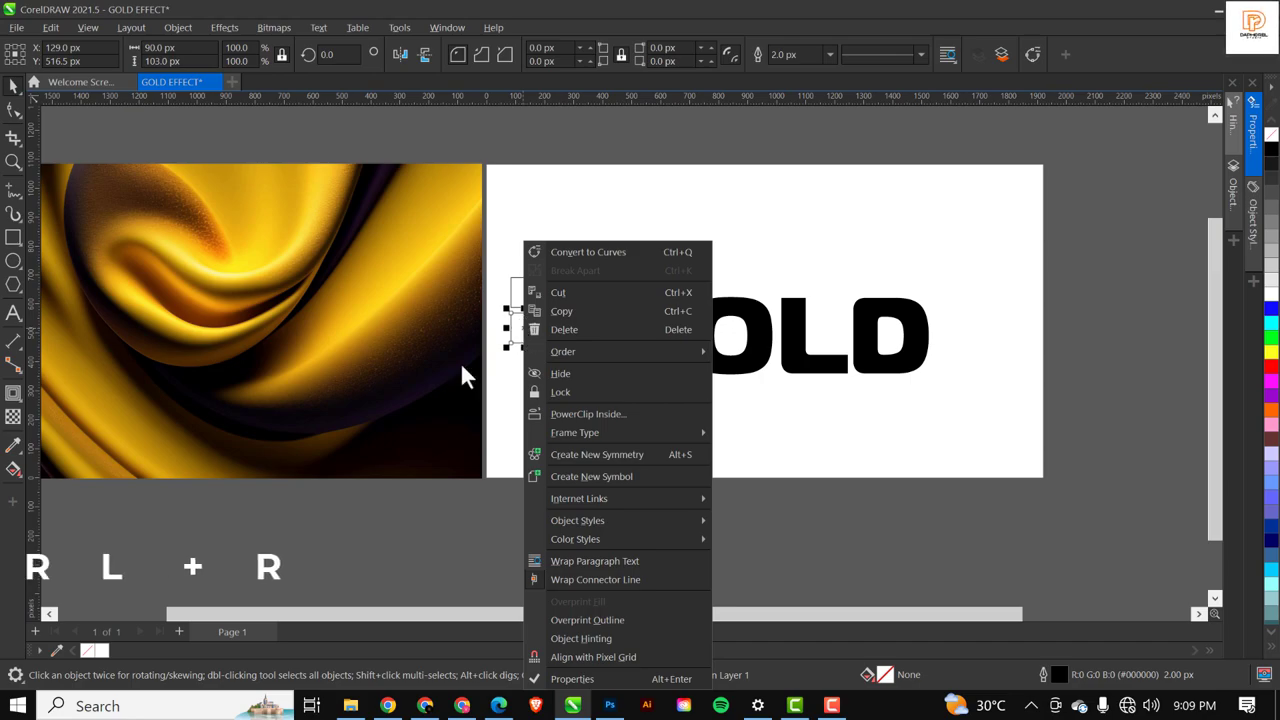
click(512, 330)
key(ctrl+r)
key(ctrl+r)
click(569, 514)
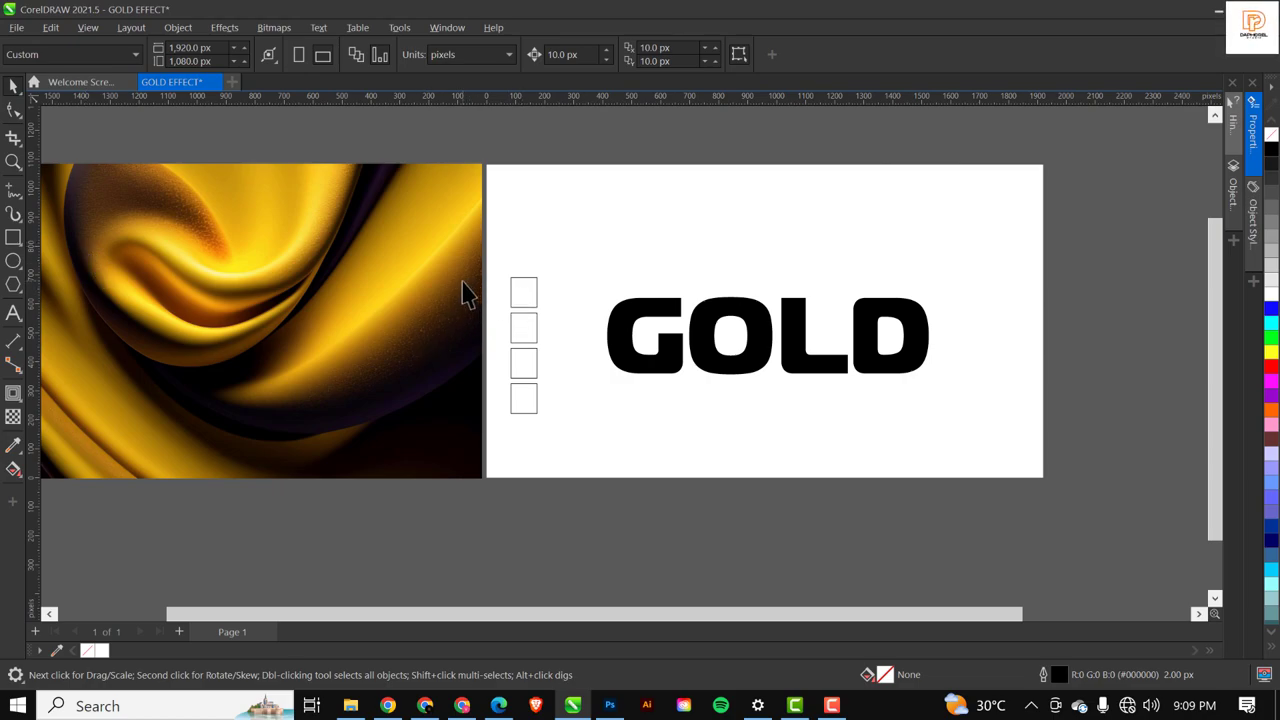
click(313, 258)
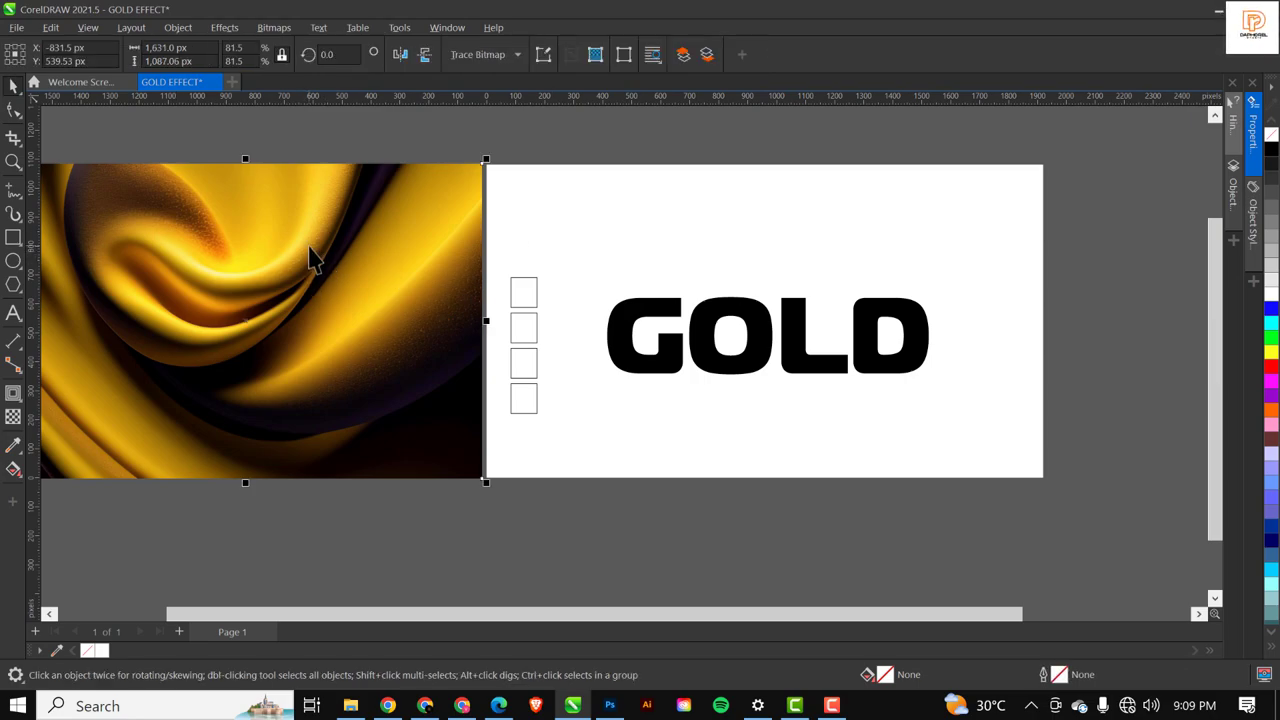
drag(274, 362, 274, 374)
key(ctrl+z)
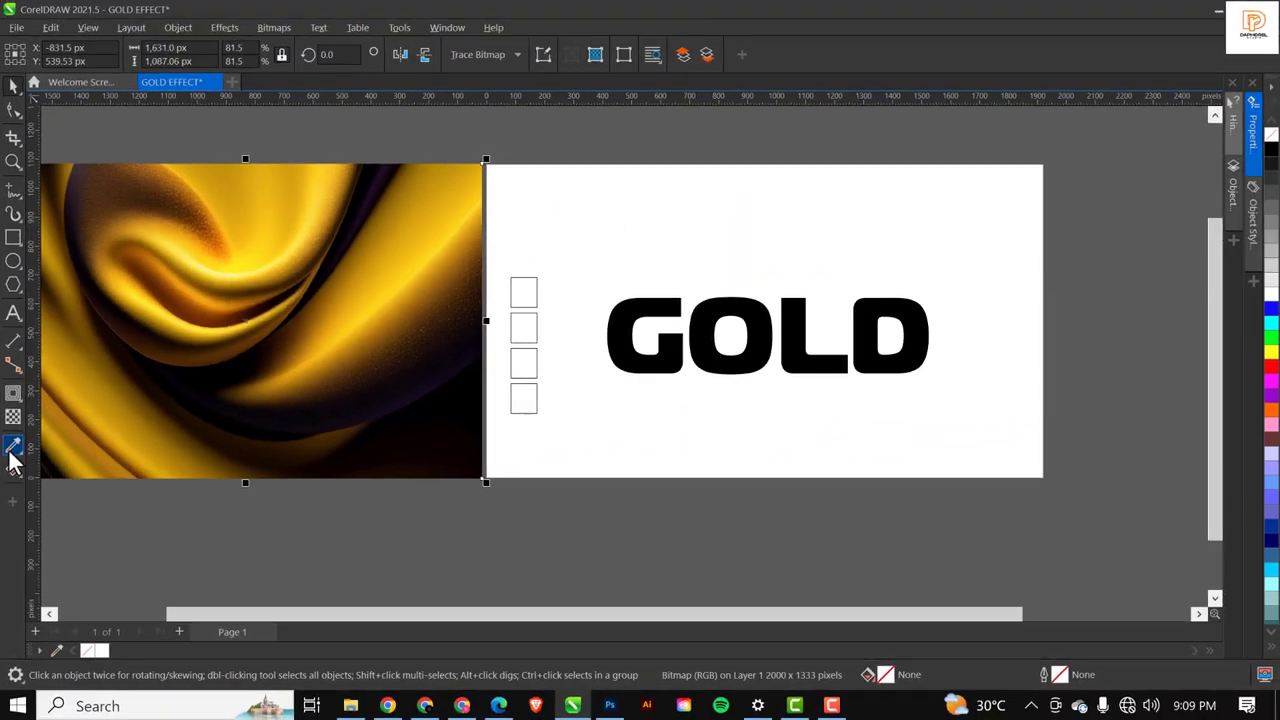
Sample a dark brown of about #351700 from the fabric's shadow and fill the lowest rectangle in the column with it.
click(12, 452)
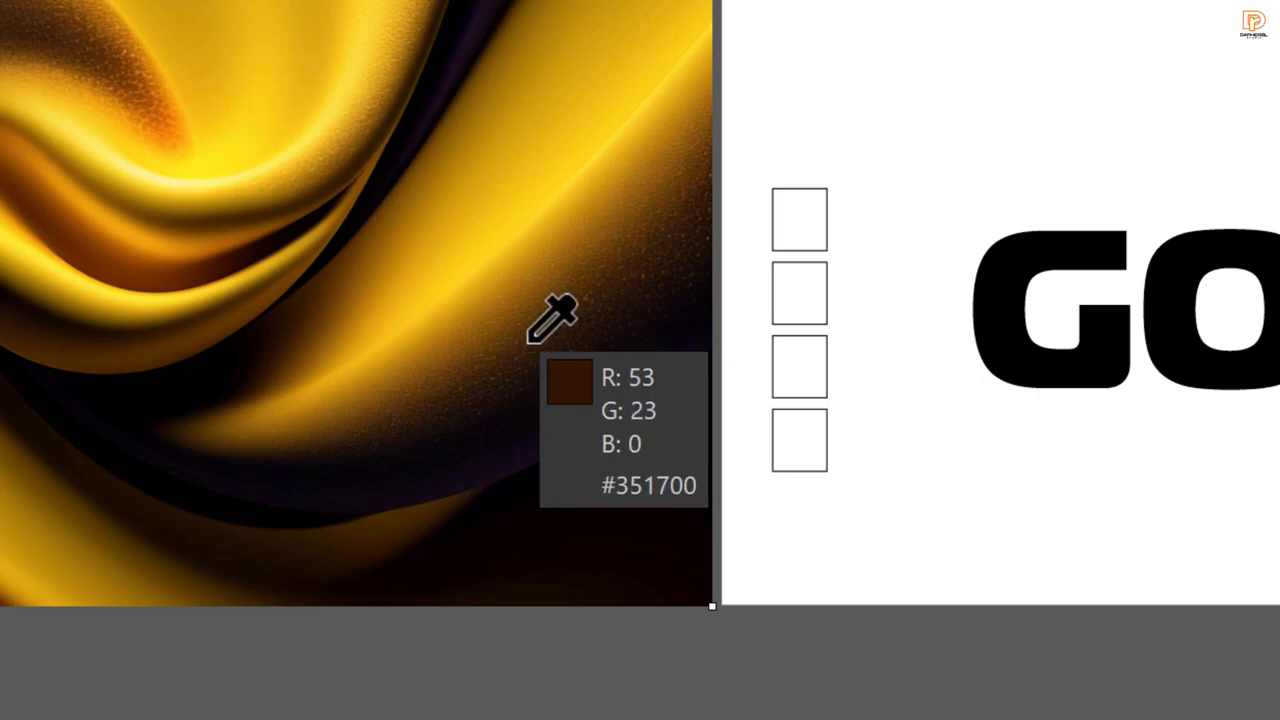
click(526, 340)
key(g)
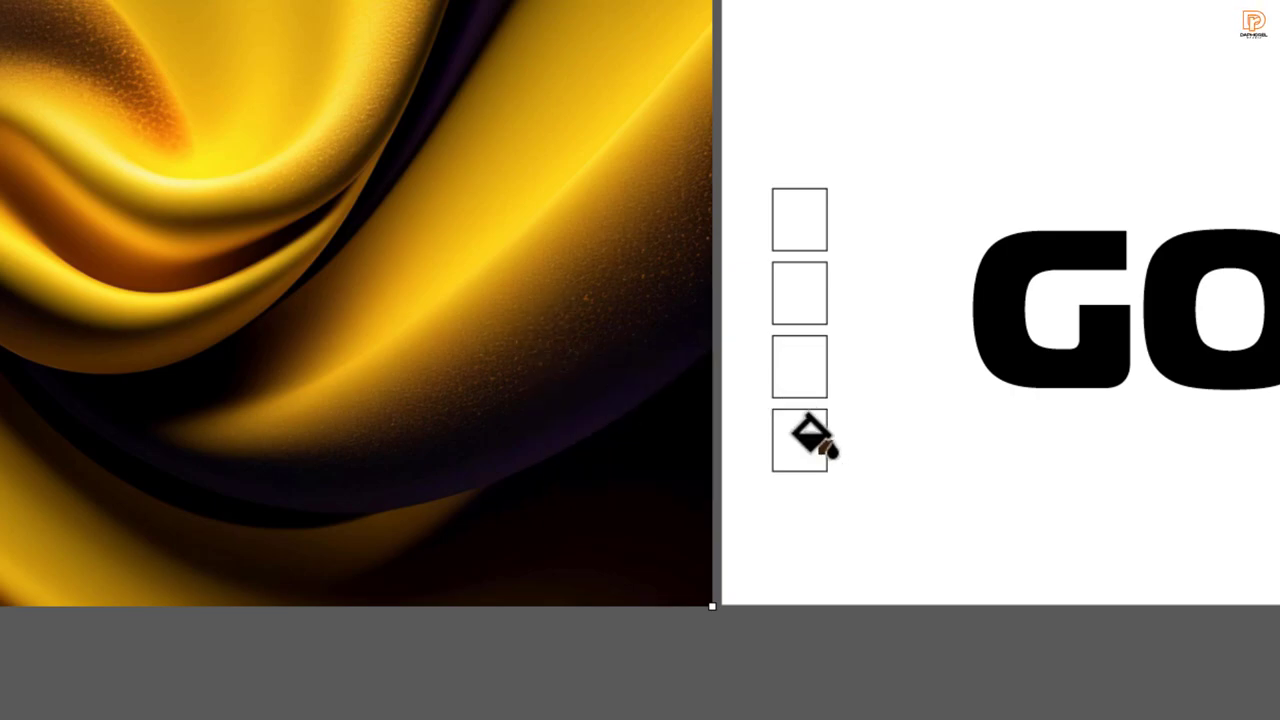
click(800, 435)
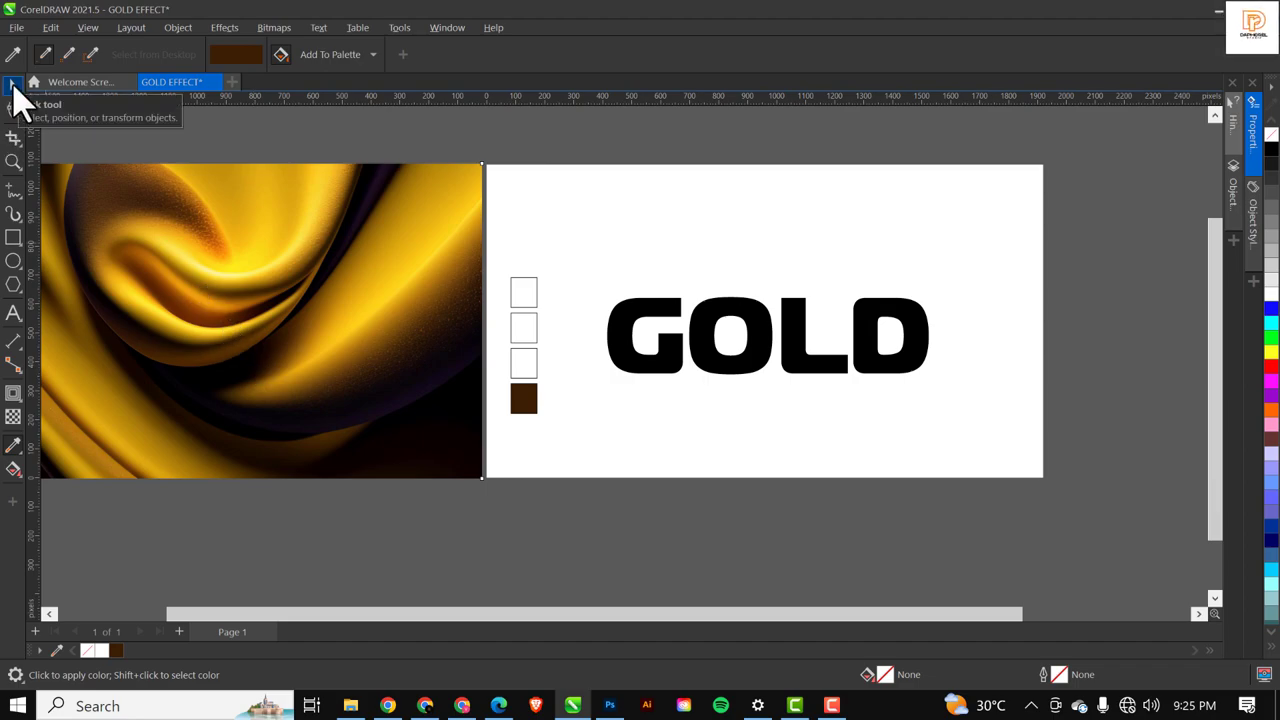
Sample a medium brown of about #855108 from the fabric image and fill the third rectangle from the top with it.
click(13, 86)
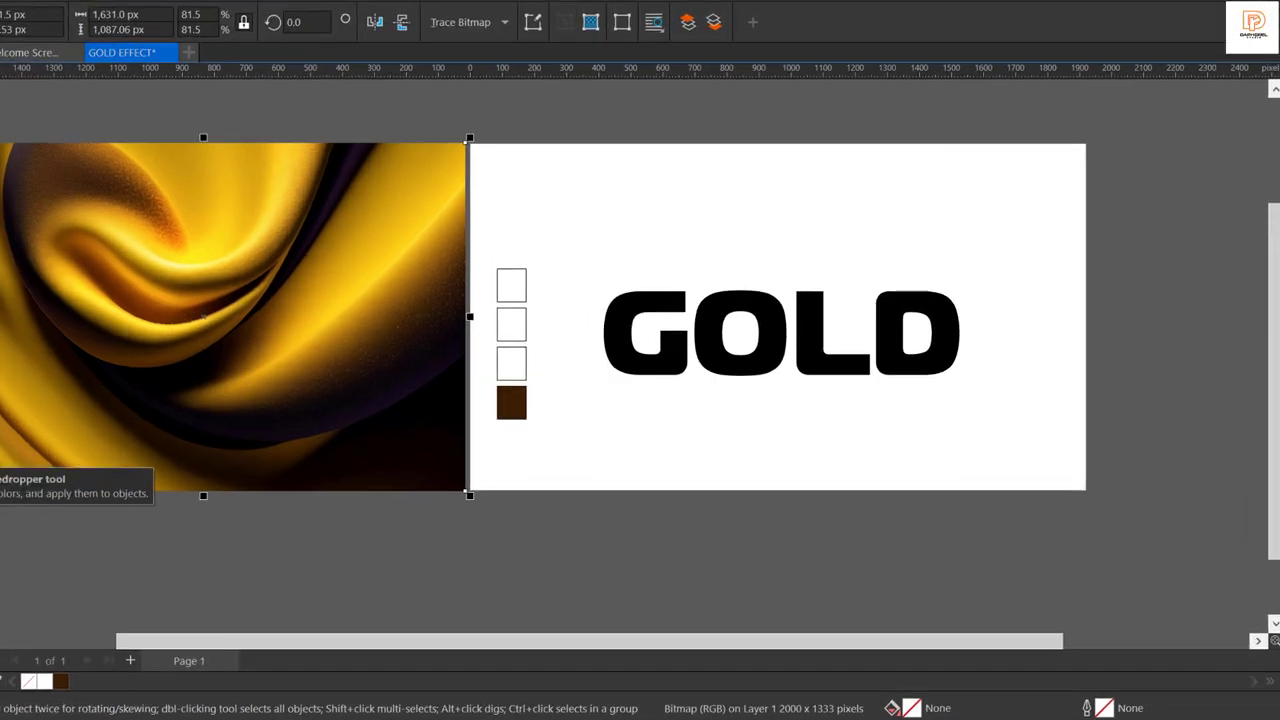
click(0, 462)
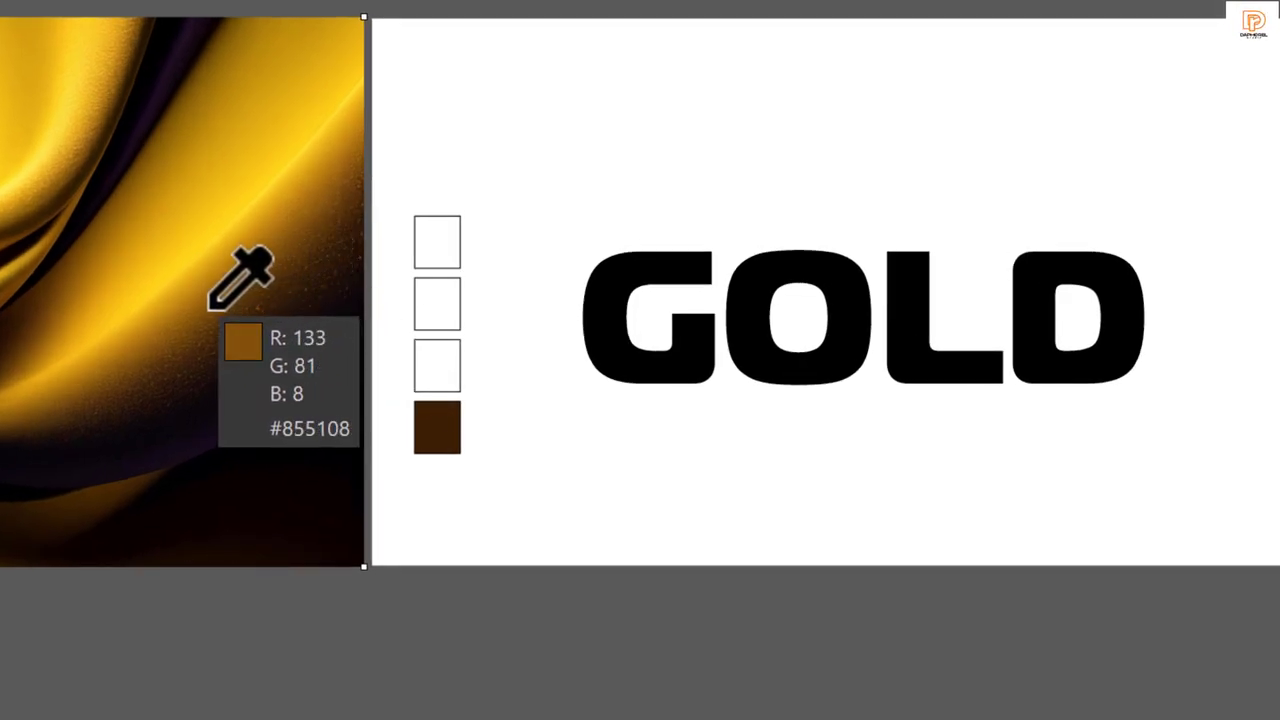
click(212, 305)
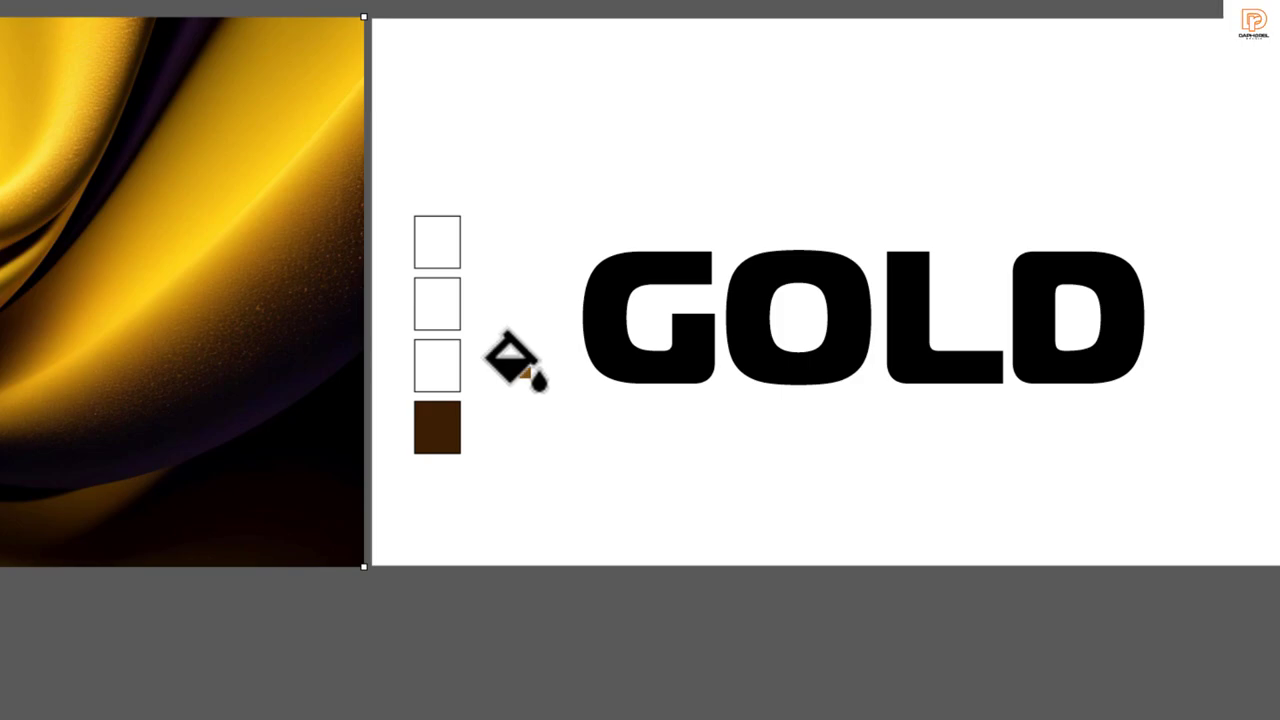
click(437, 366)
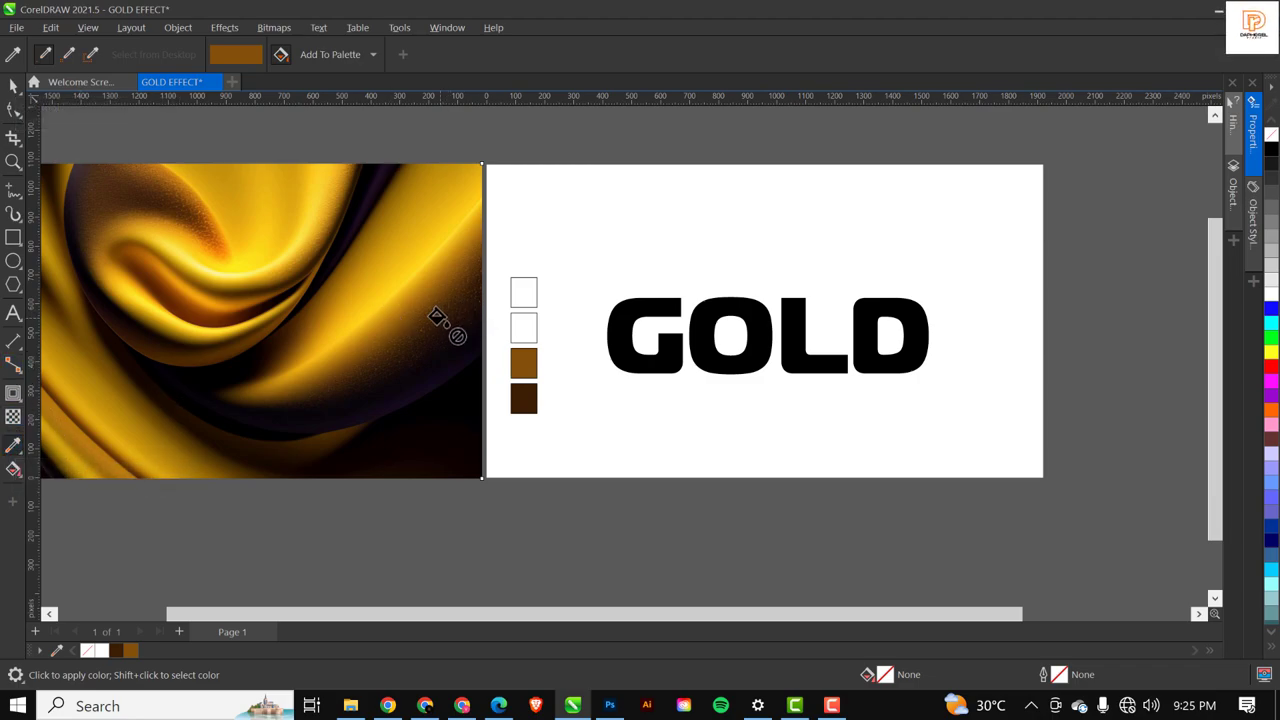
Sample the golden tone #CF940A from the fabric fold and fill the second rectangle from the top with it.
key(shift)
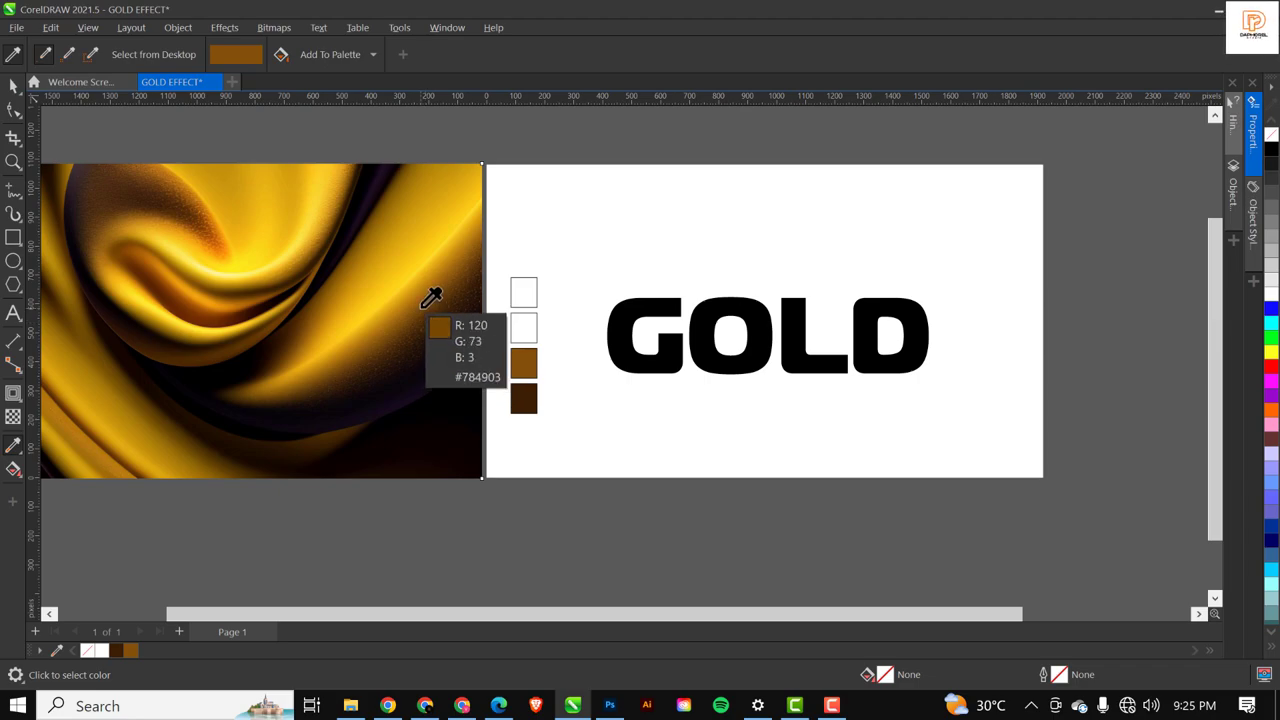
shift+click(422, 307)
key(shift)
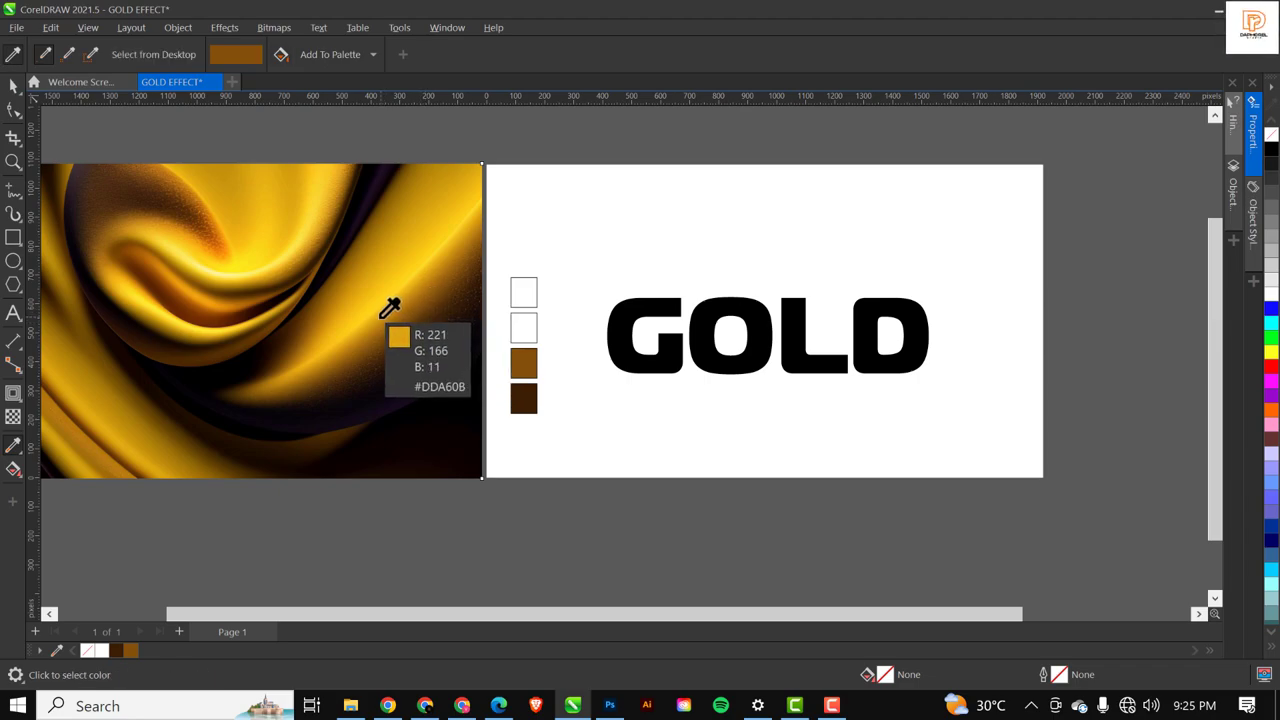
key(shift)
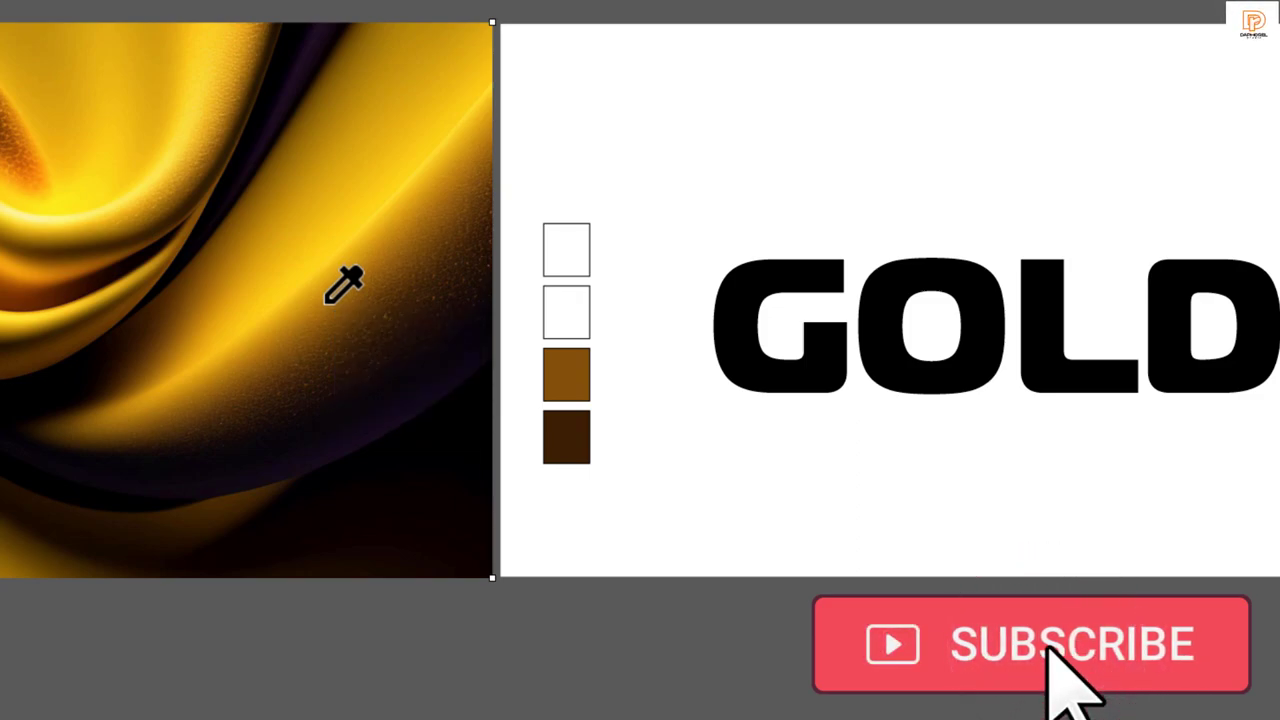
alt+click(567, 378)
key(i)
drag(366, 262, 327, 288)
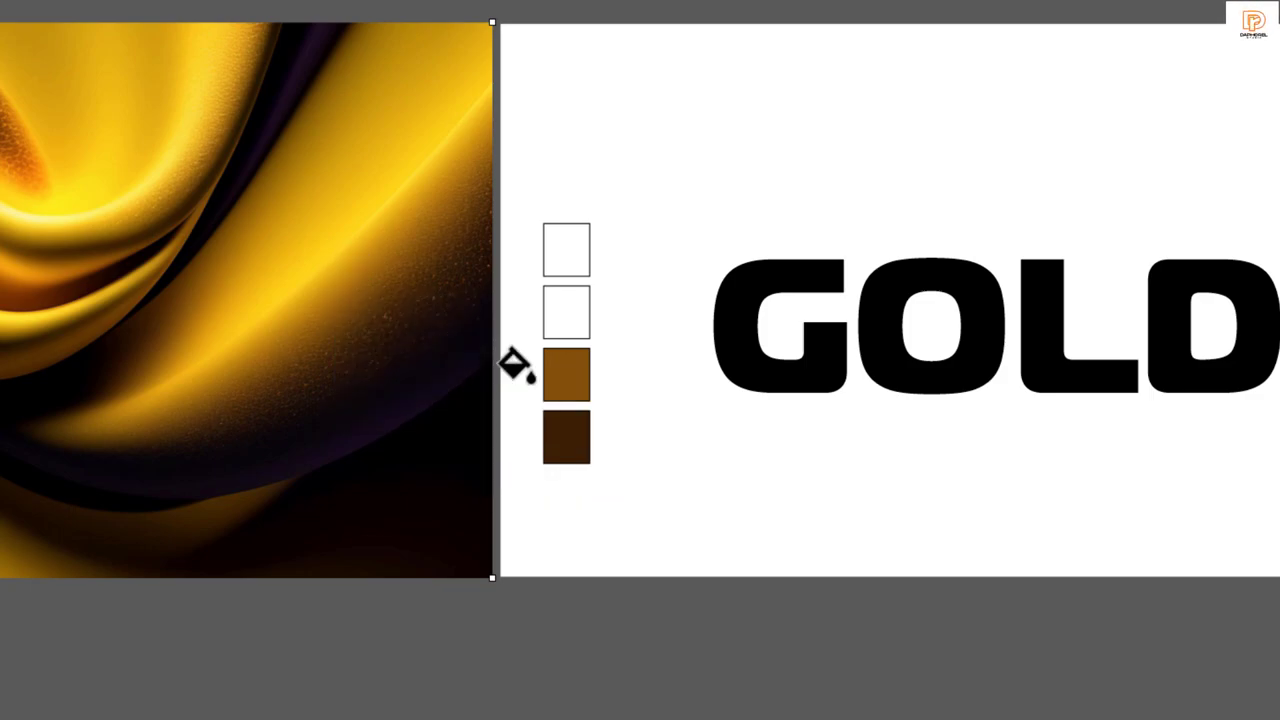
alt+click(566, 312)
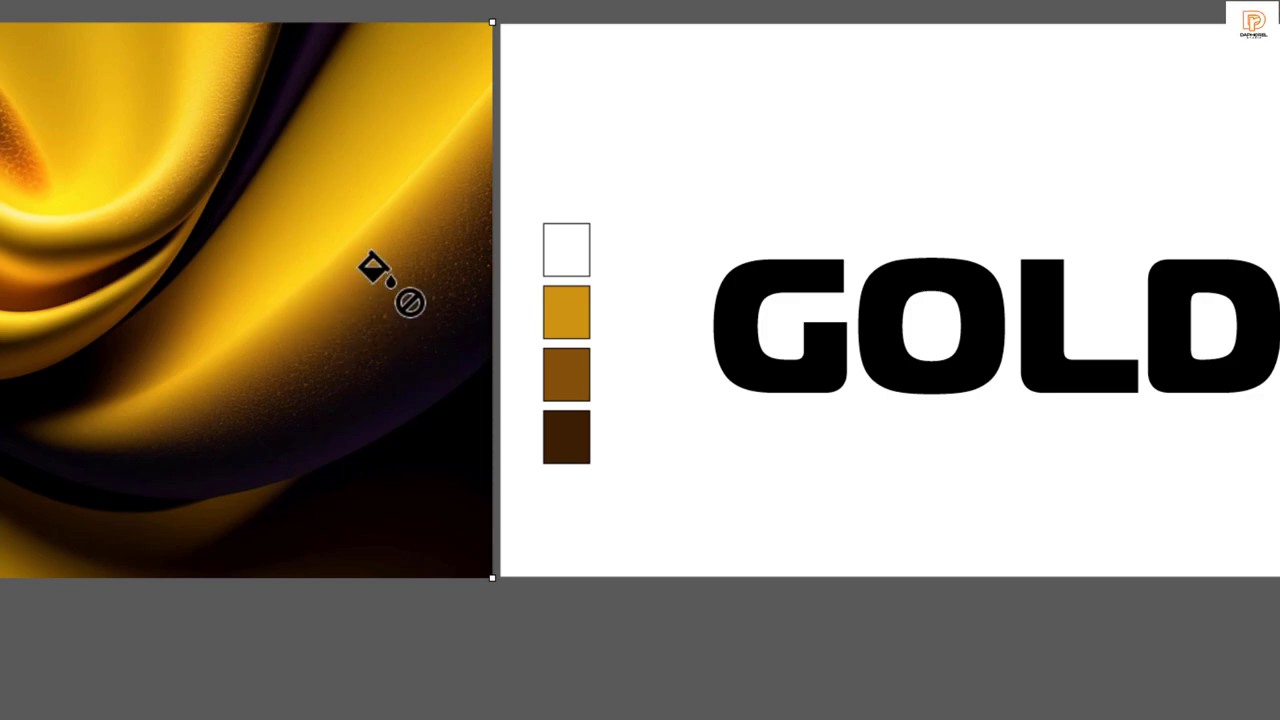
Sample the bright yellow #FDD504 from the fabric and fill the uppermost rectangle with it.
drag(345, 288, 333, 250)
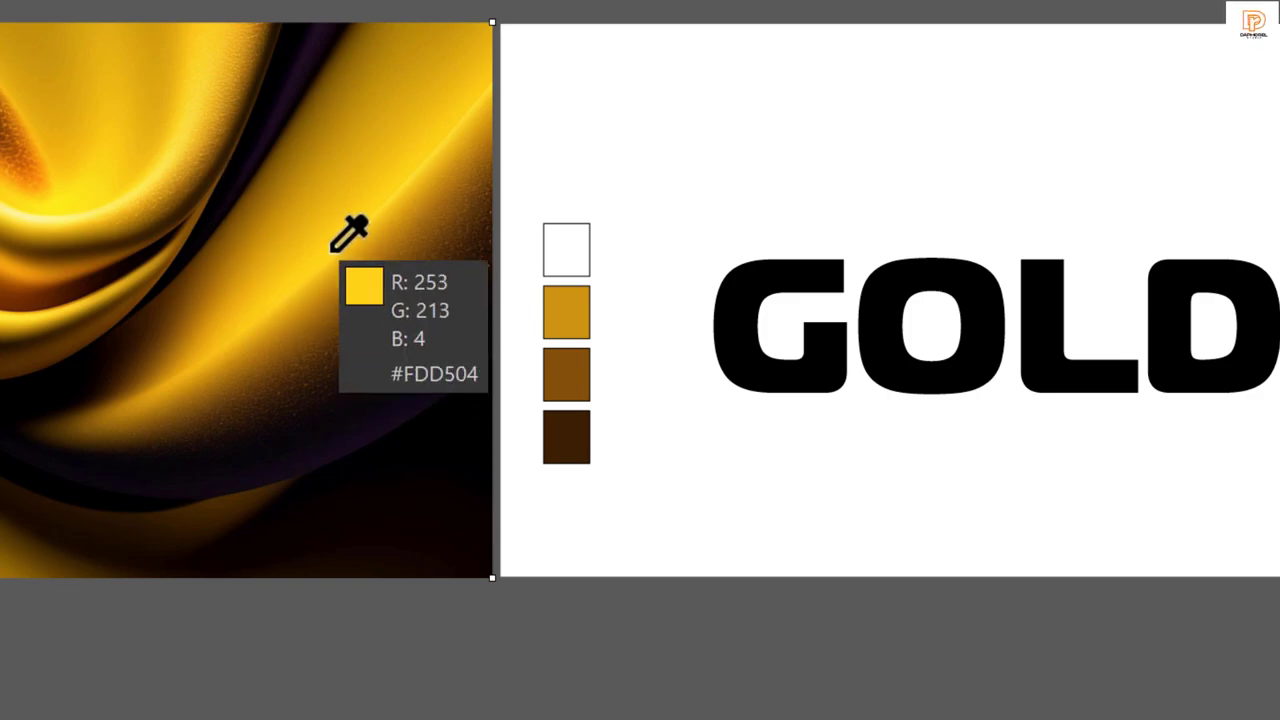
drag(333, 250, 333, 250)
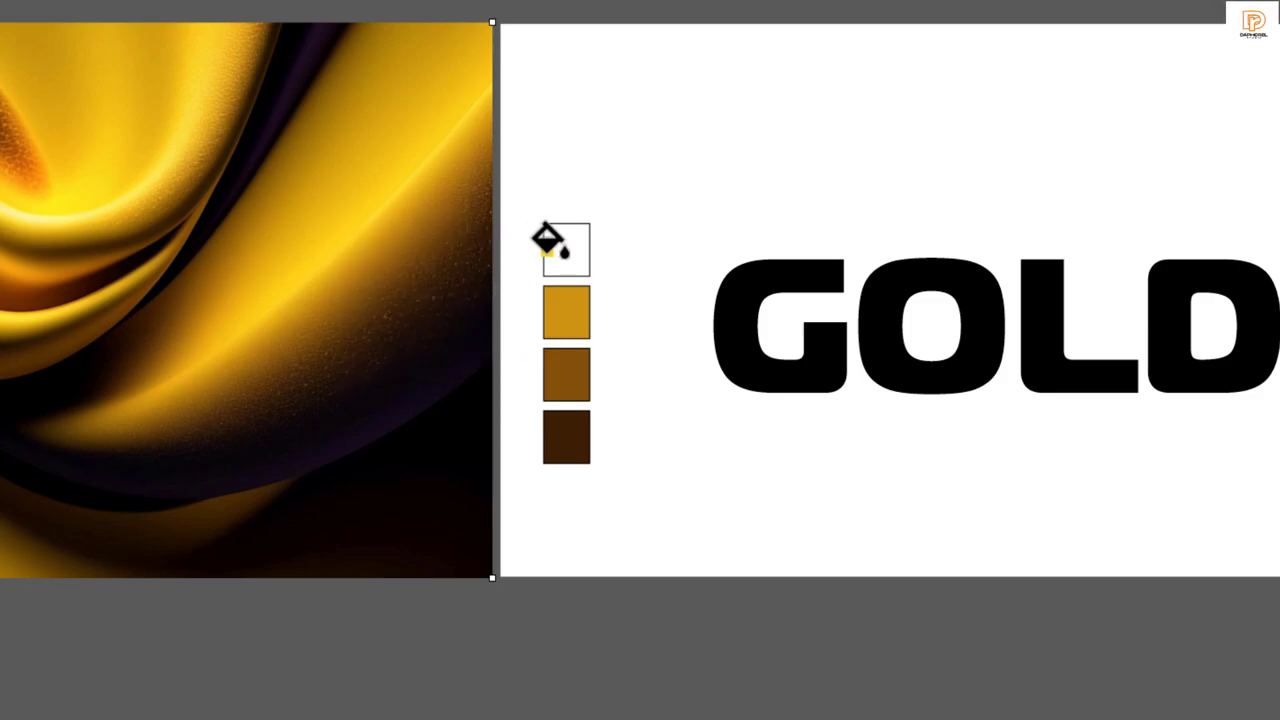
alt+click(558, 246)
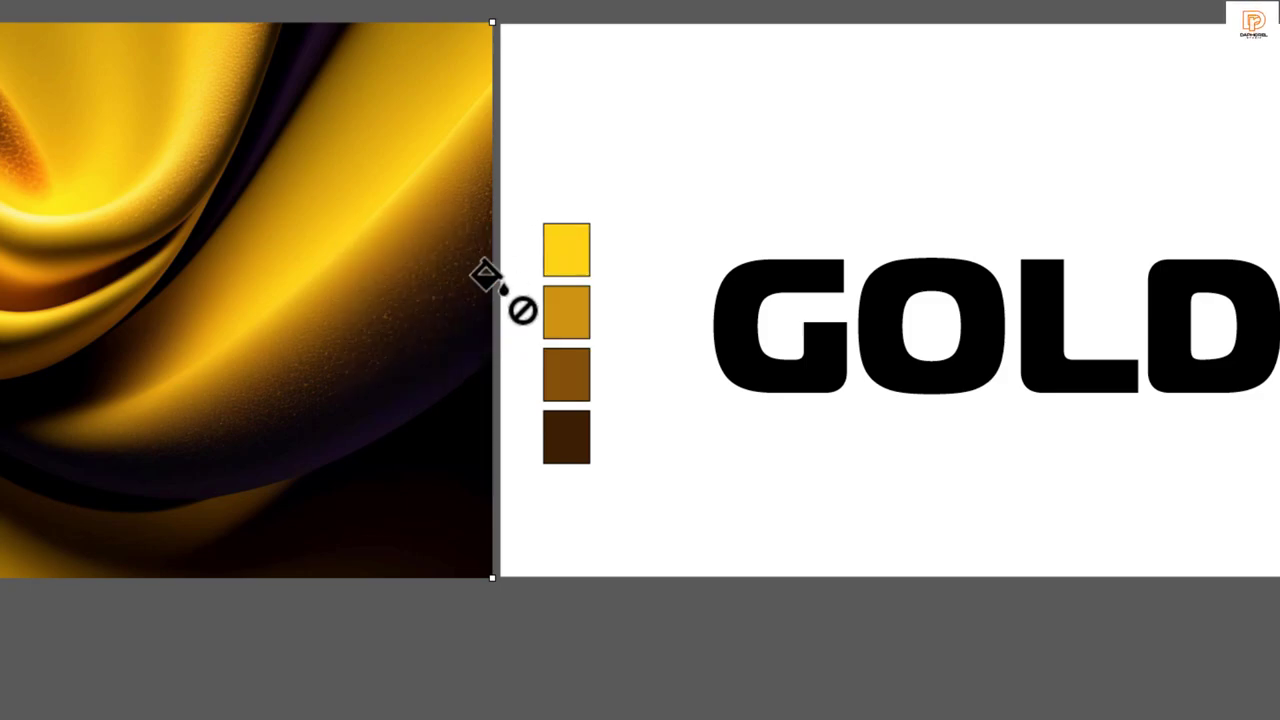
Duplicate the bright yellow rectangle directly above itself as a fifth swatch at the head of the column.
key(v)
click(577, 448)
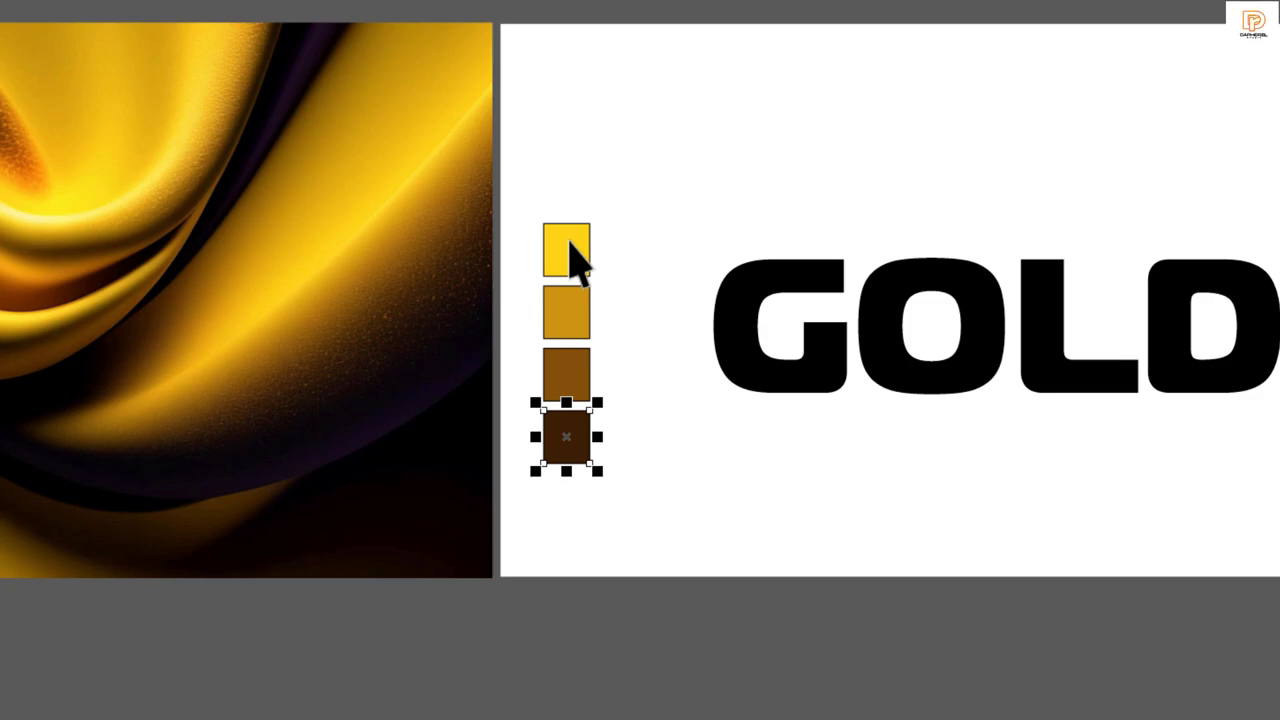
click(570, 252)
drag(565, 252, 563, 184)
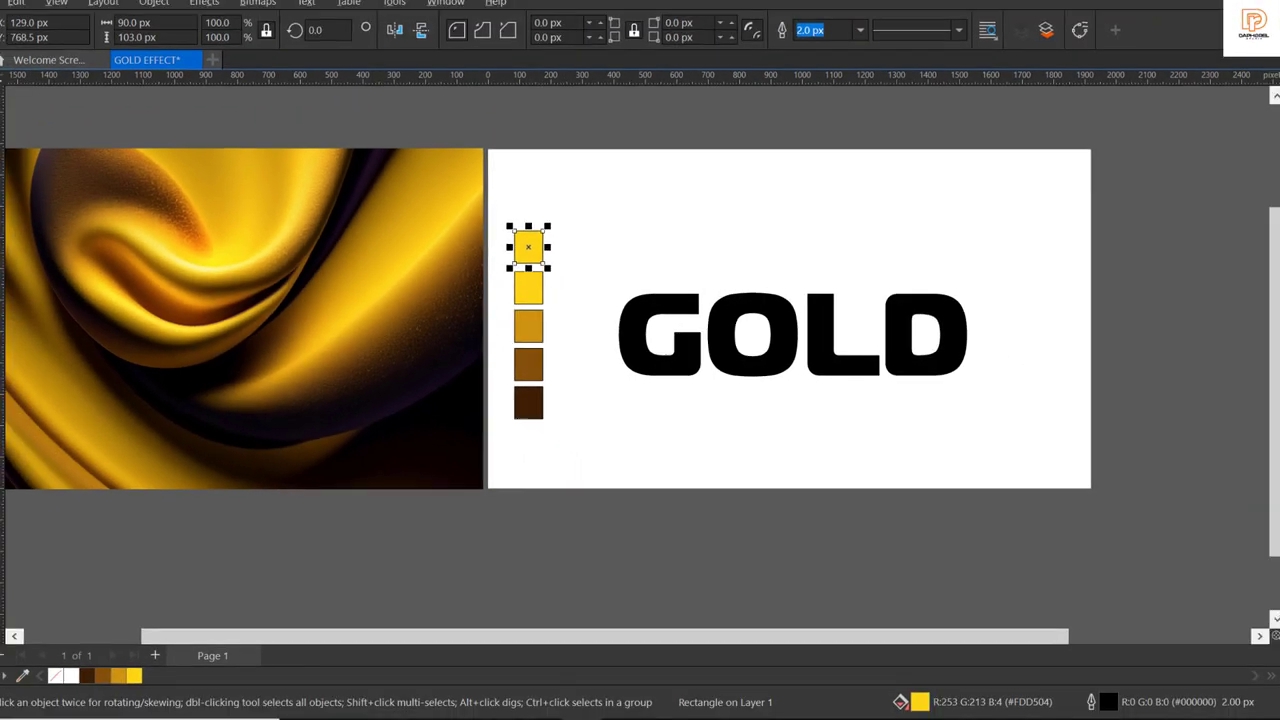
Sample the pale yellow highlight #FDF497 from the fabric fold and fill the new uppermost swatch with it.
key(i)
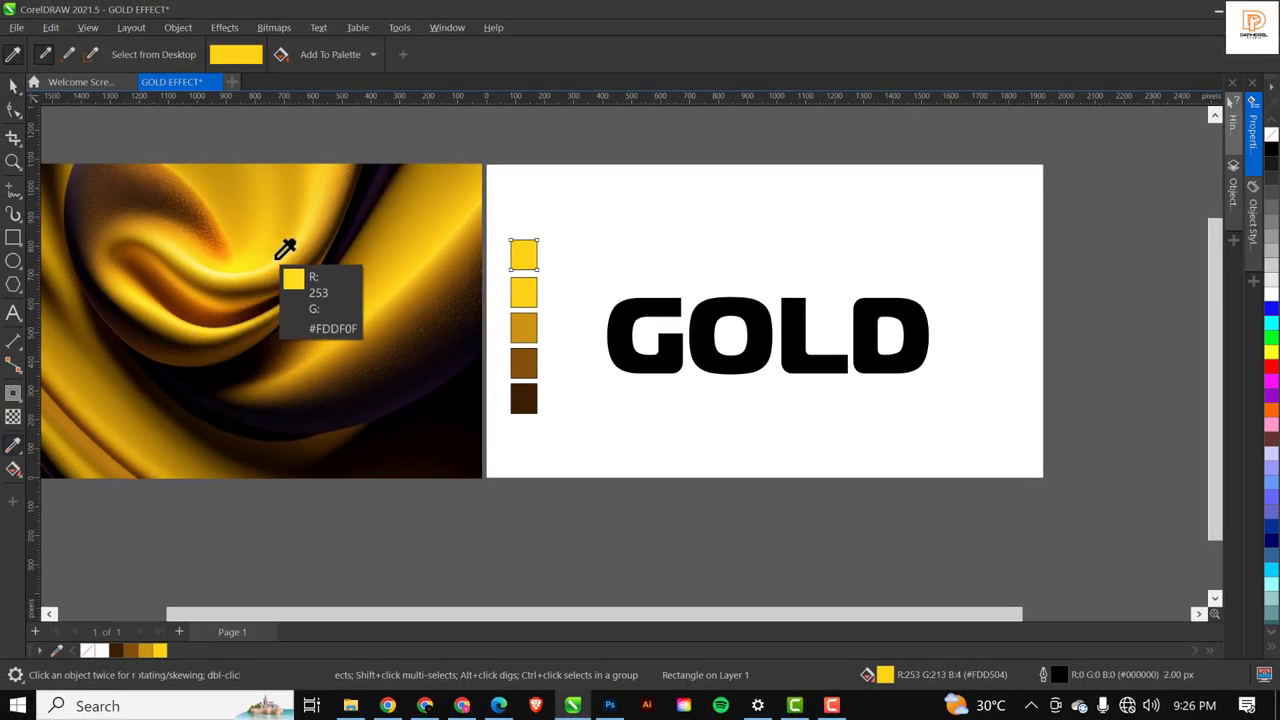
scroll(245, 265, up, 6)
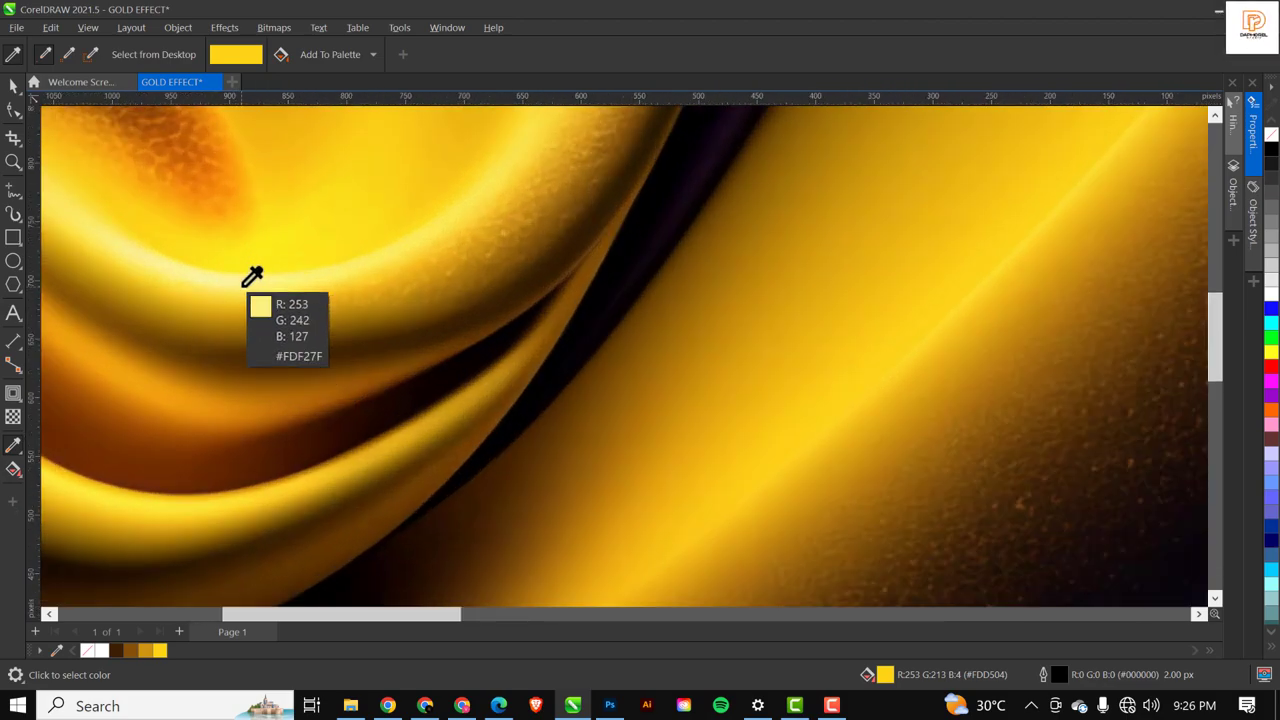
scroll(258, 280, down, 4)
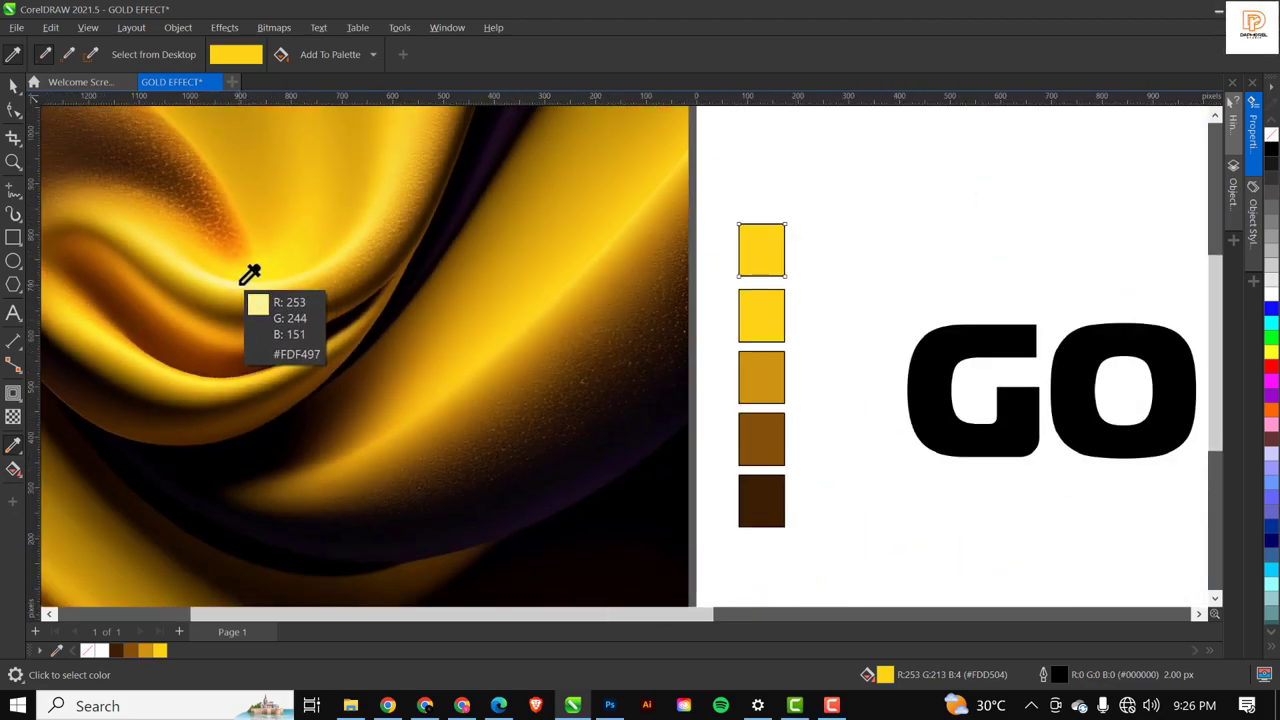
click(242, 283)
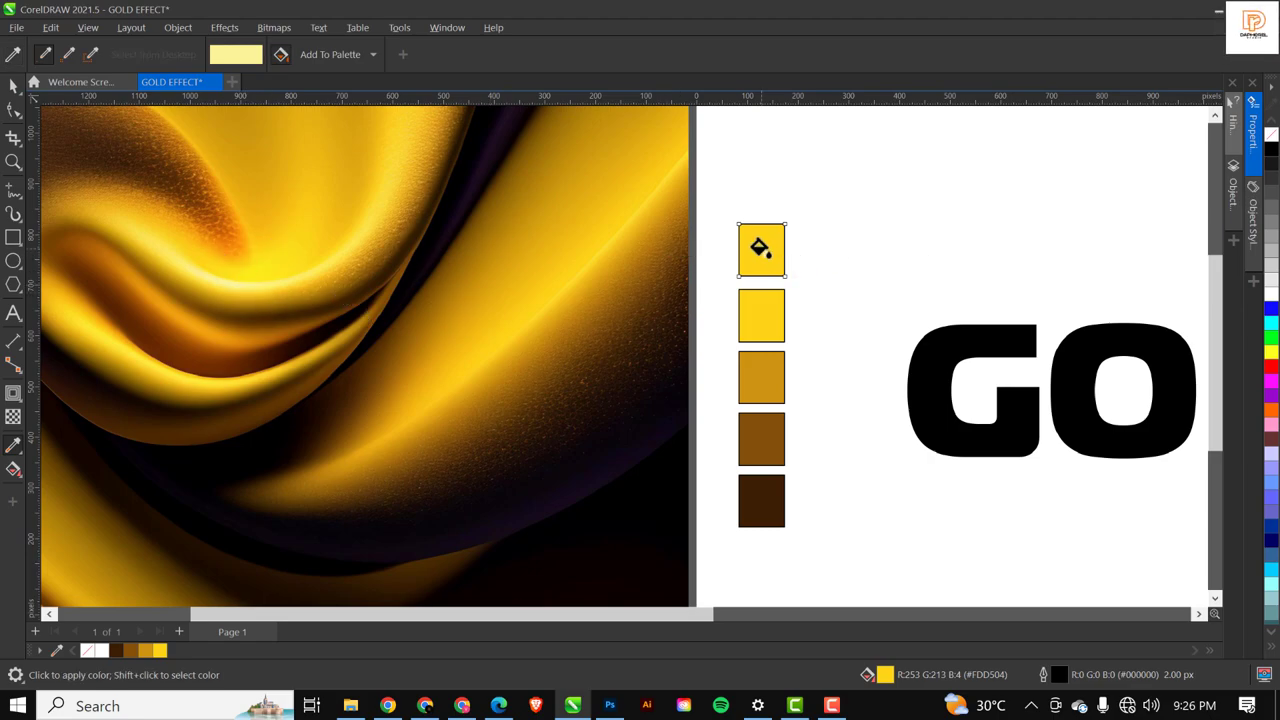
click(760, 248)
scroll(760, 249, down, 2)
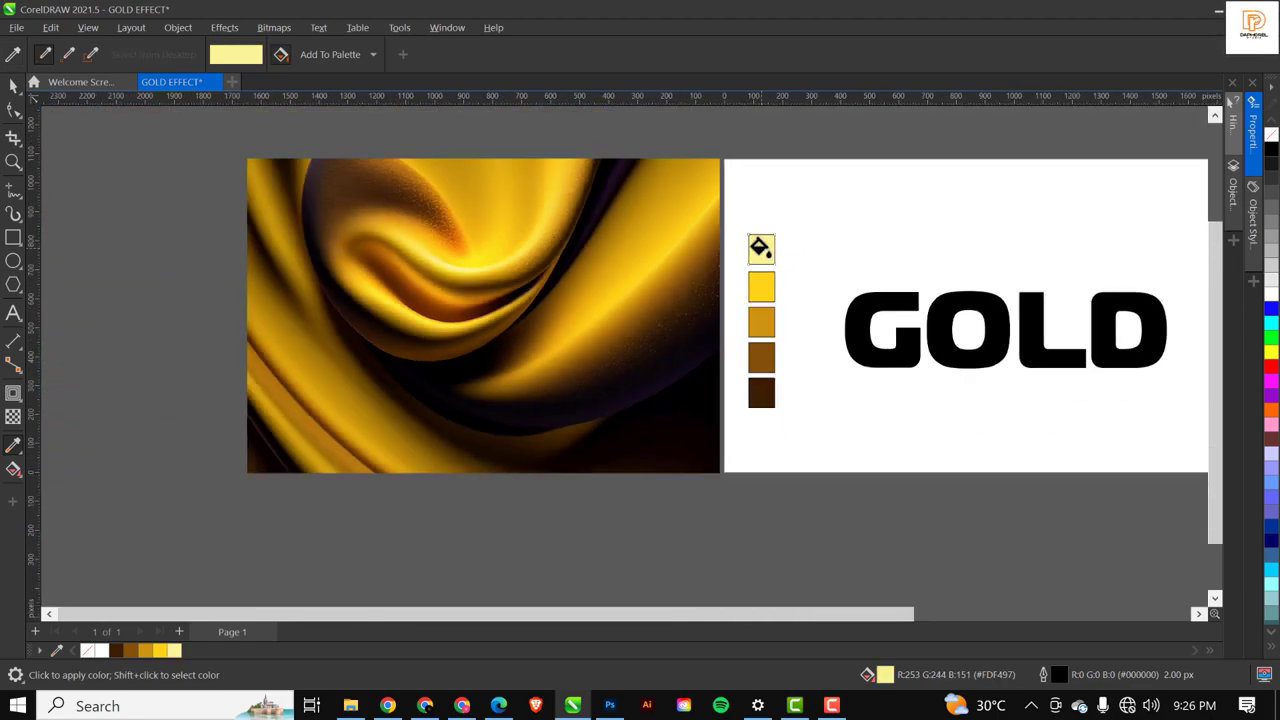
Select all five colour swatches and remove their outlines.
key(space)
click(838, 150)
drag(838, 150, 725, 448)
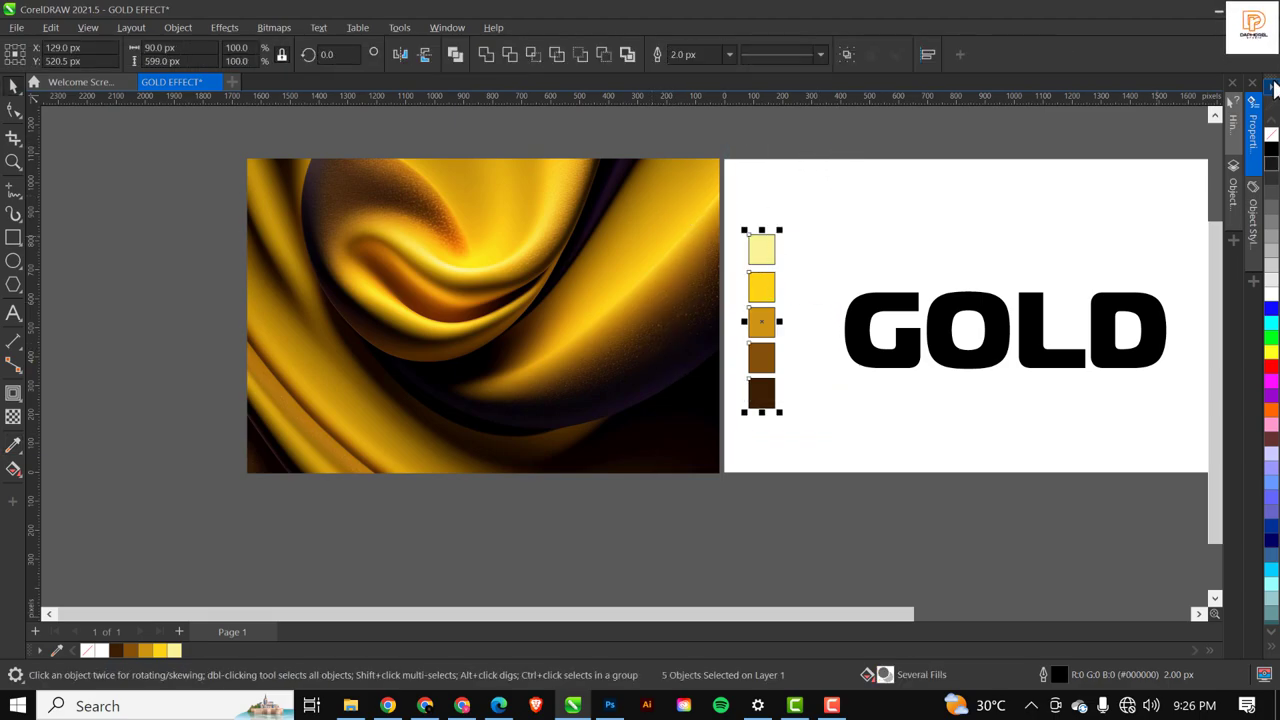
right_click(1268, 137)
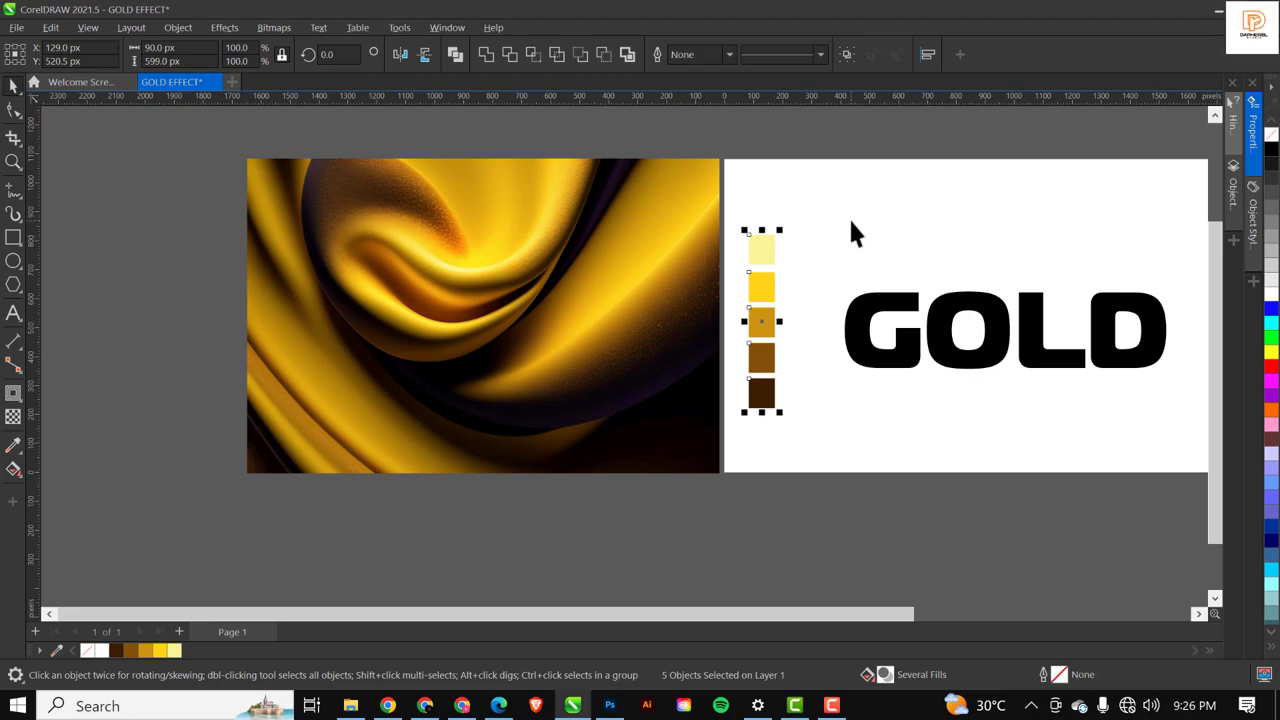
key(F4)
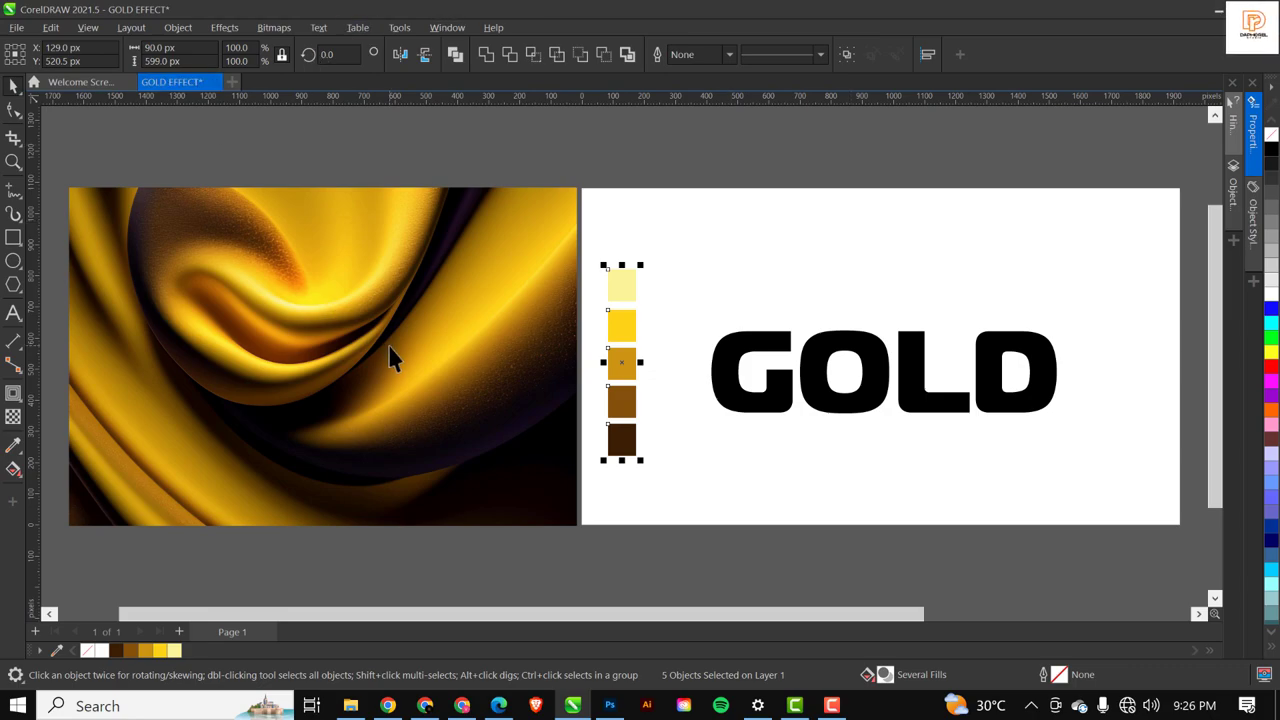
click(358, 298)
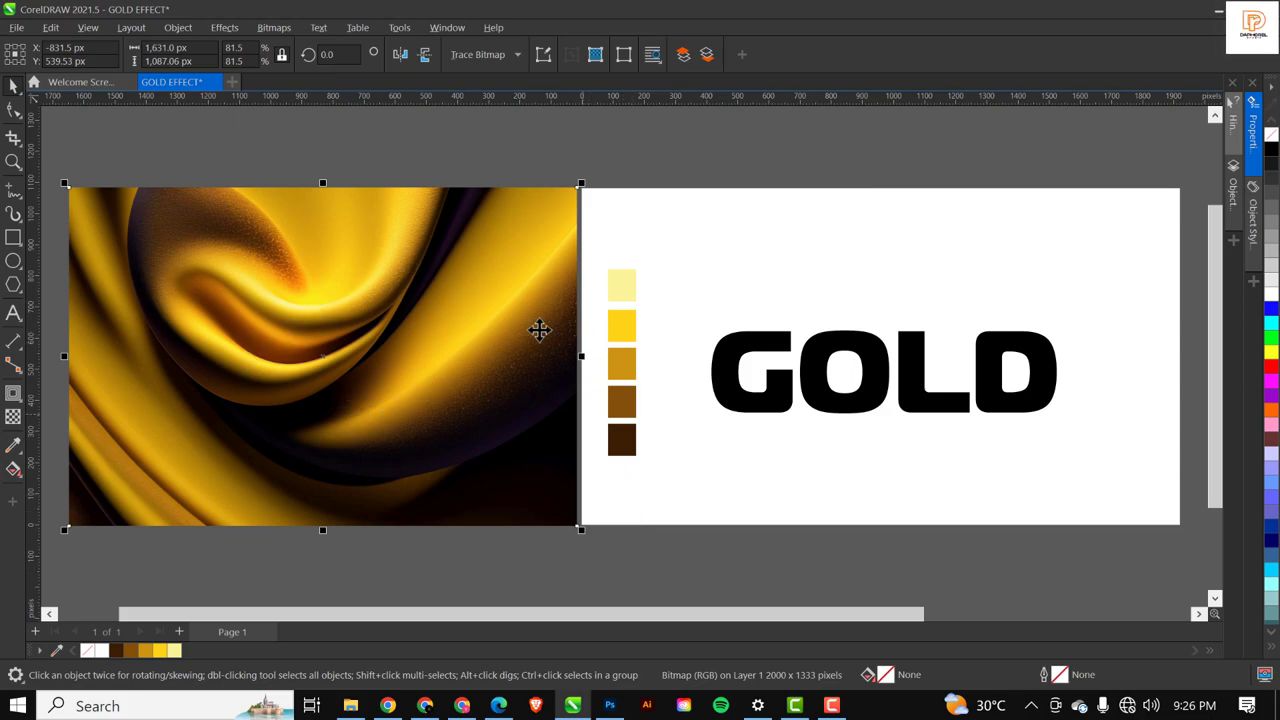
click(484, 347)
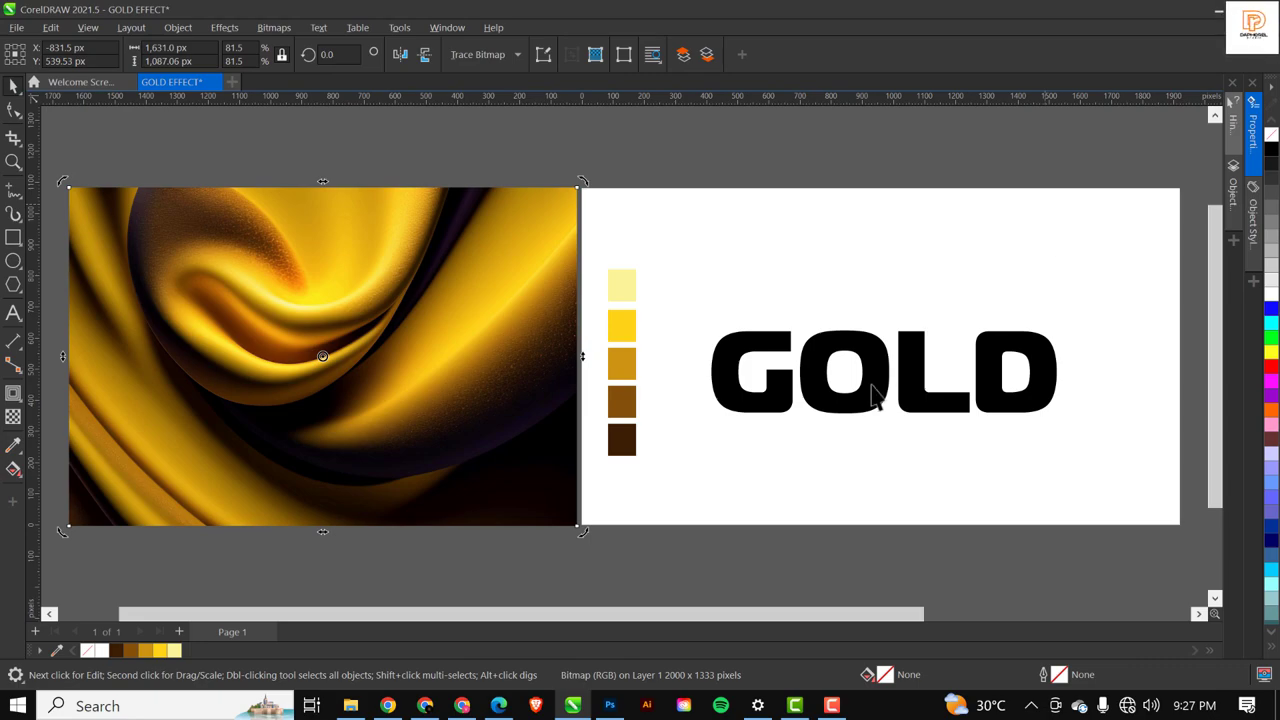
Fill the white 1920 × 1080 px background rectangle behind the text with black.
click(920, 394)
click(824, 232)
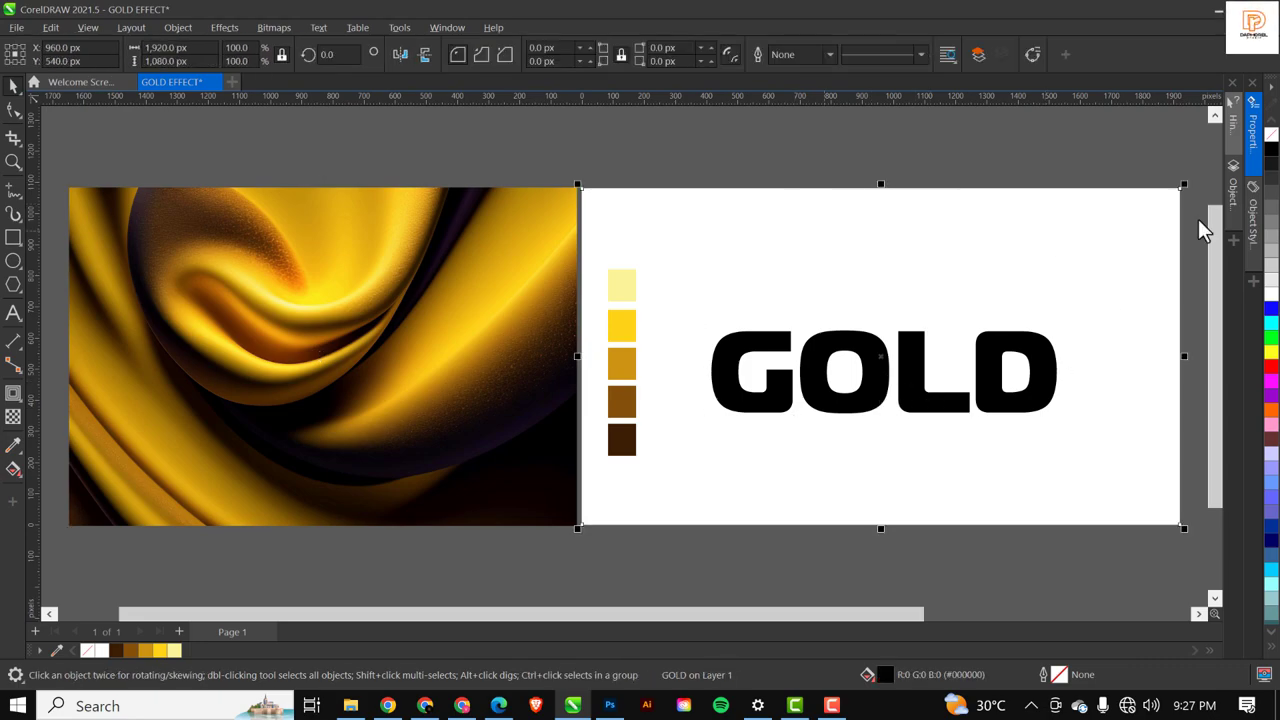
click(1270, 148)
Recolour the GOLD text light grey (#E6E6E6) and move it slightly upward to about Y 512.5 px.
click(875, 405)
drag(920, 420, 889, 180)
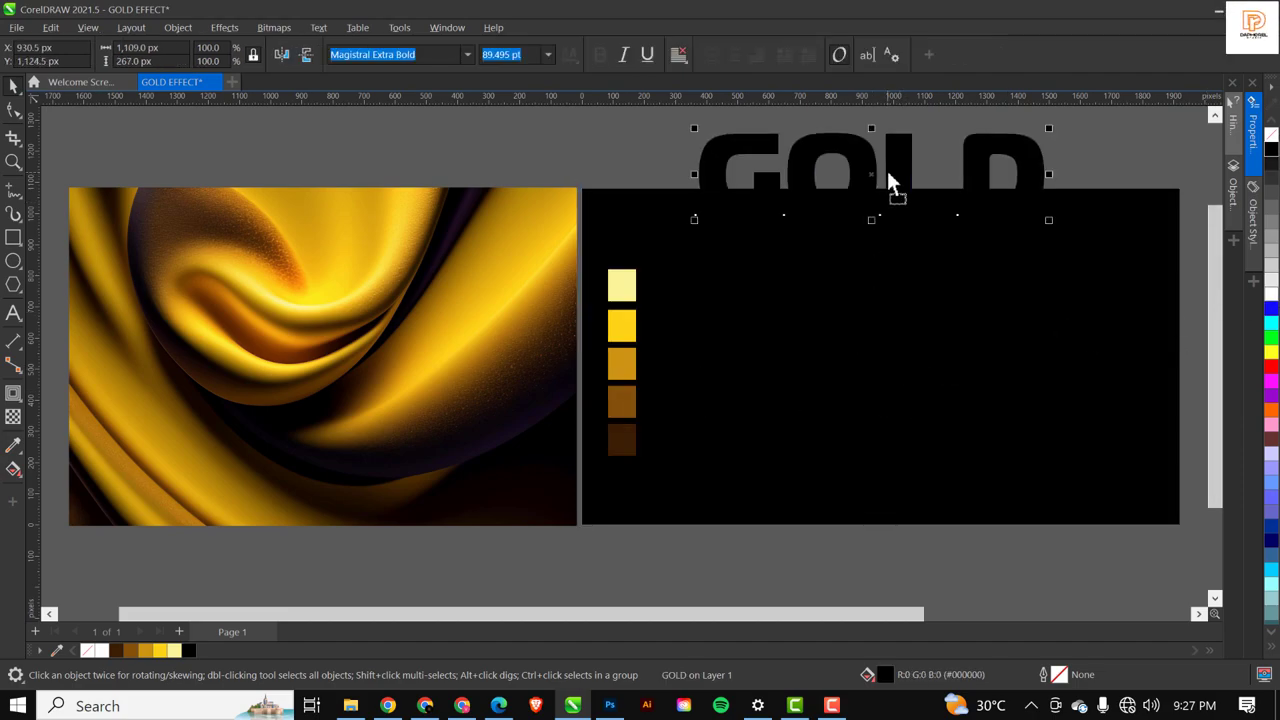
key(ctrl+z)
click(1272, 289)
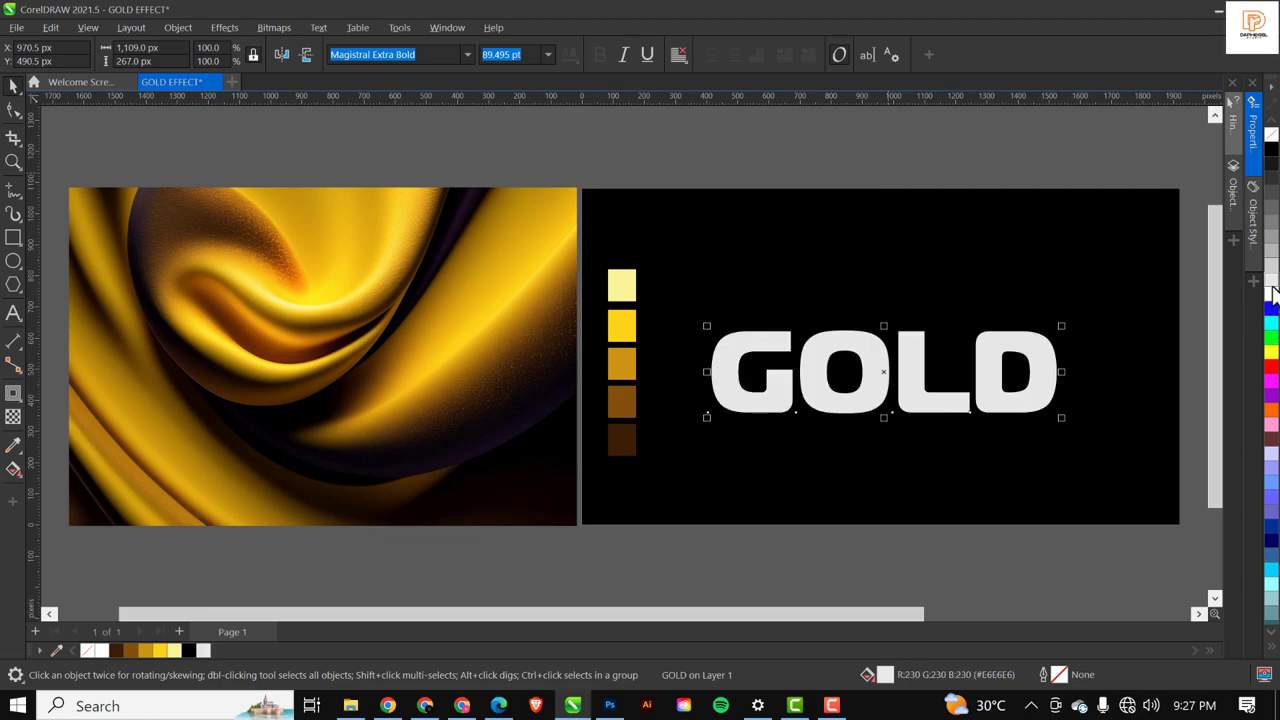
drag(807, 356, 808, 350)
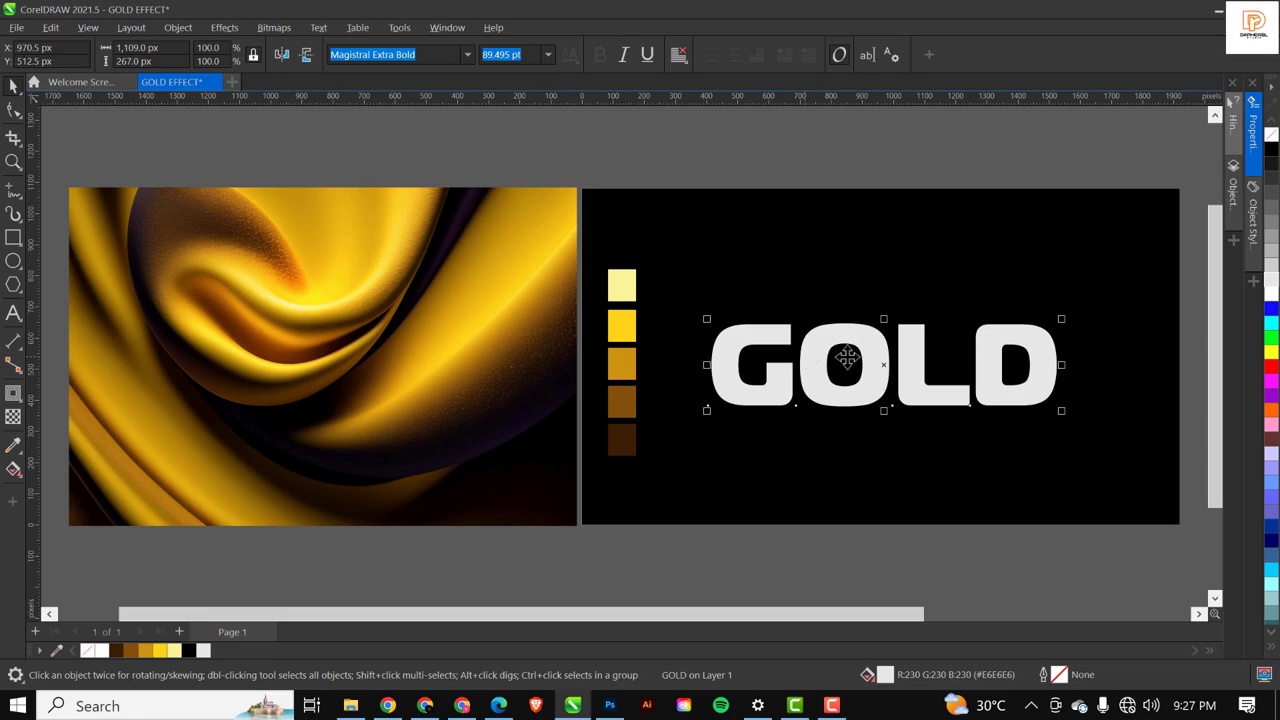
Sample the golden #CF940A from the middle swatch and apply it as the fill of the GOLD text.
click(620, 376)
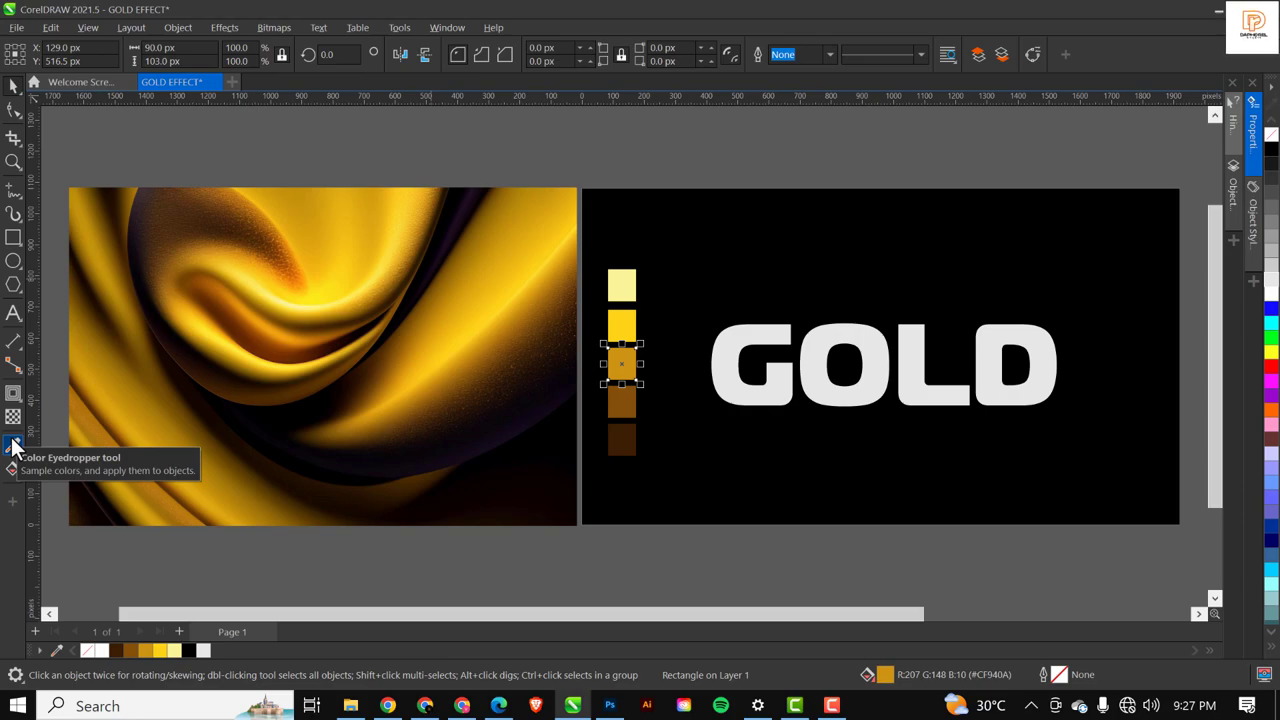
click(12, 445)
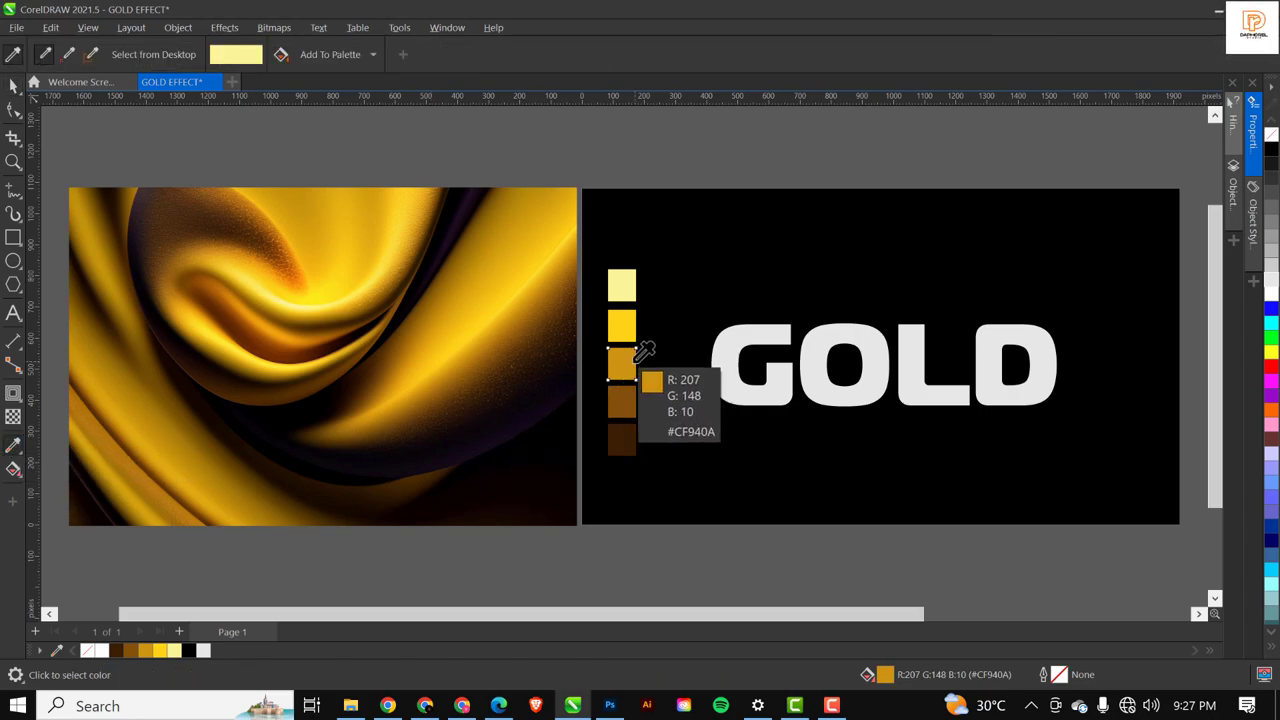
click(637, 358)
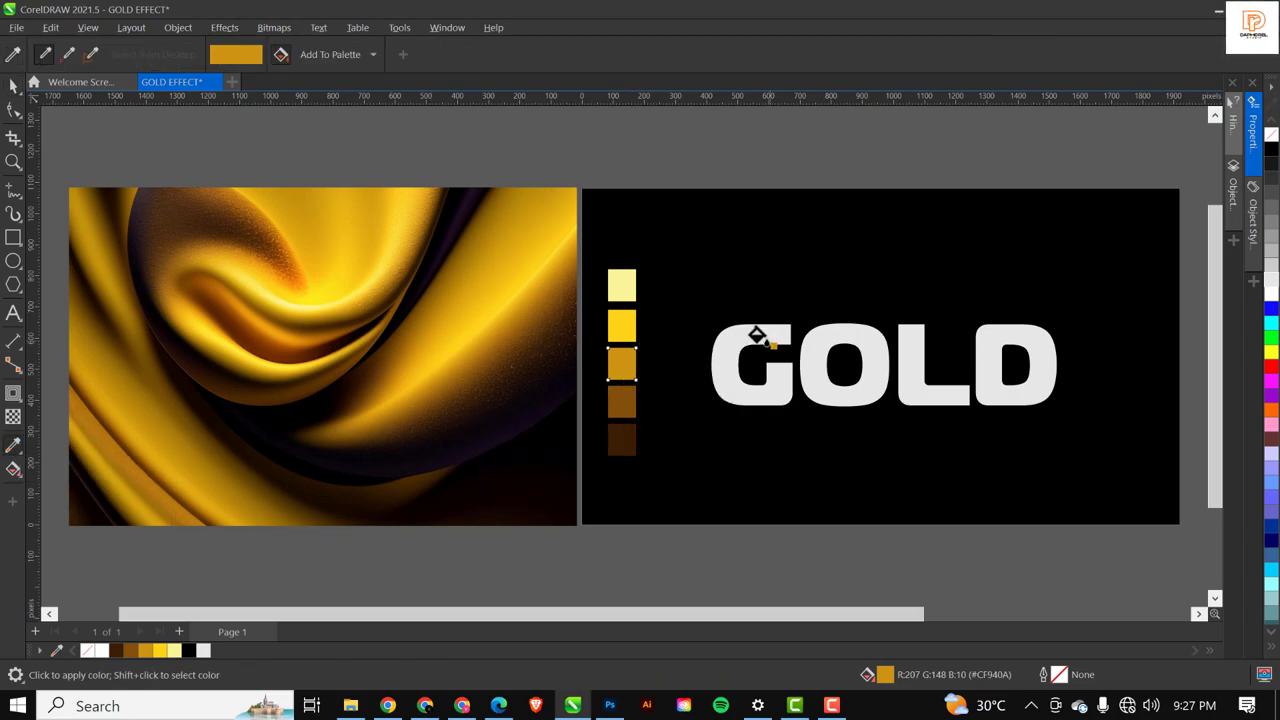
click(752, 333)
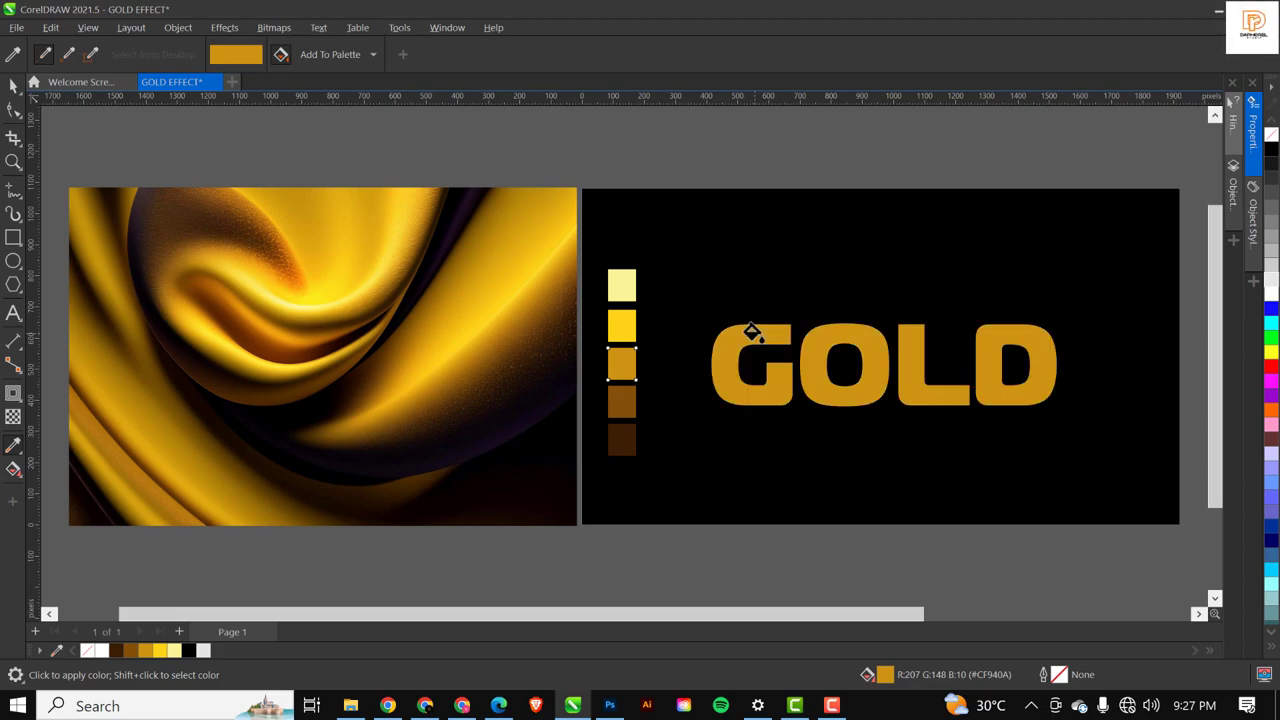
Give the GOLD text a linear fountain fill running horizontally across the word with the Interactive Fill tool.
key(space)
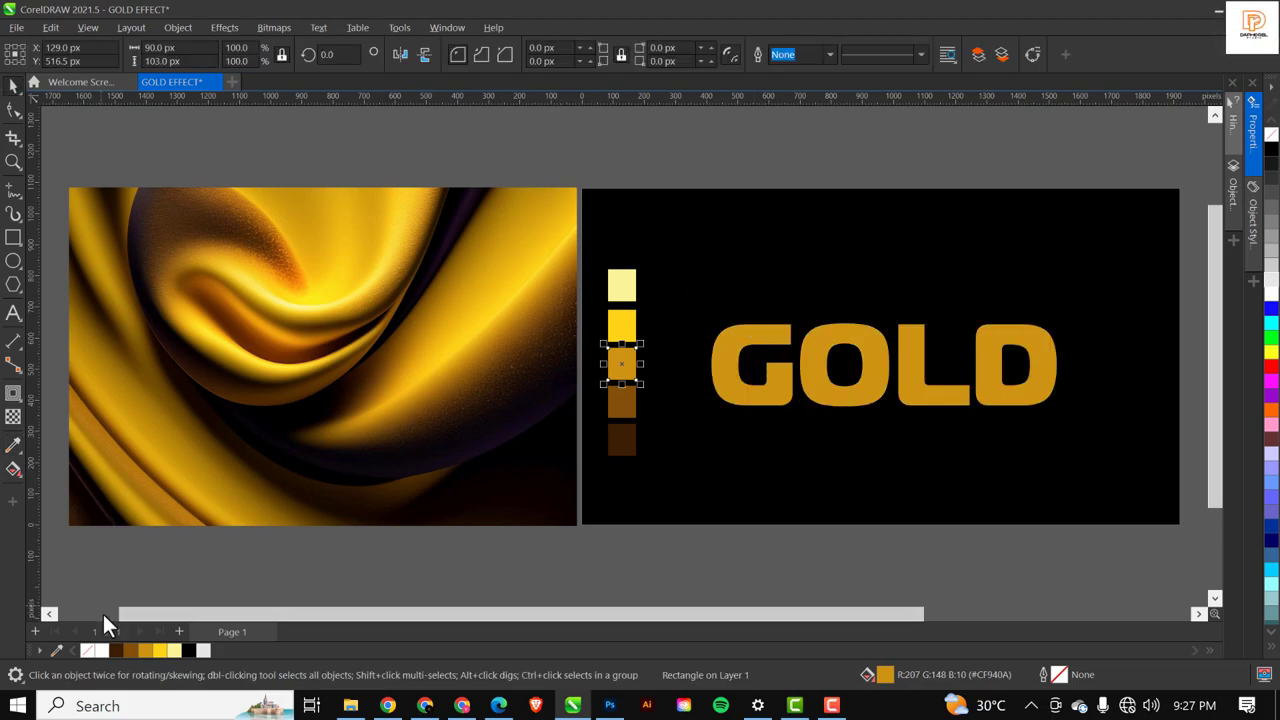
scroll(718, 292, down, 1)
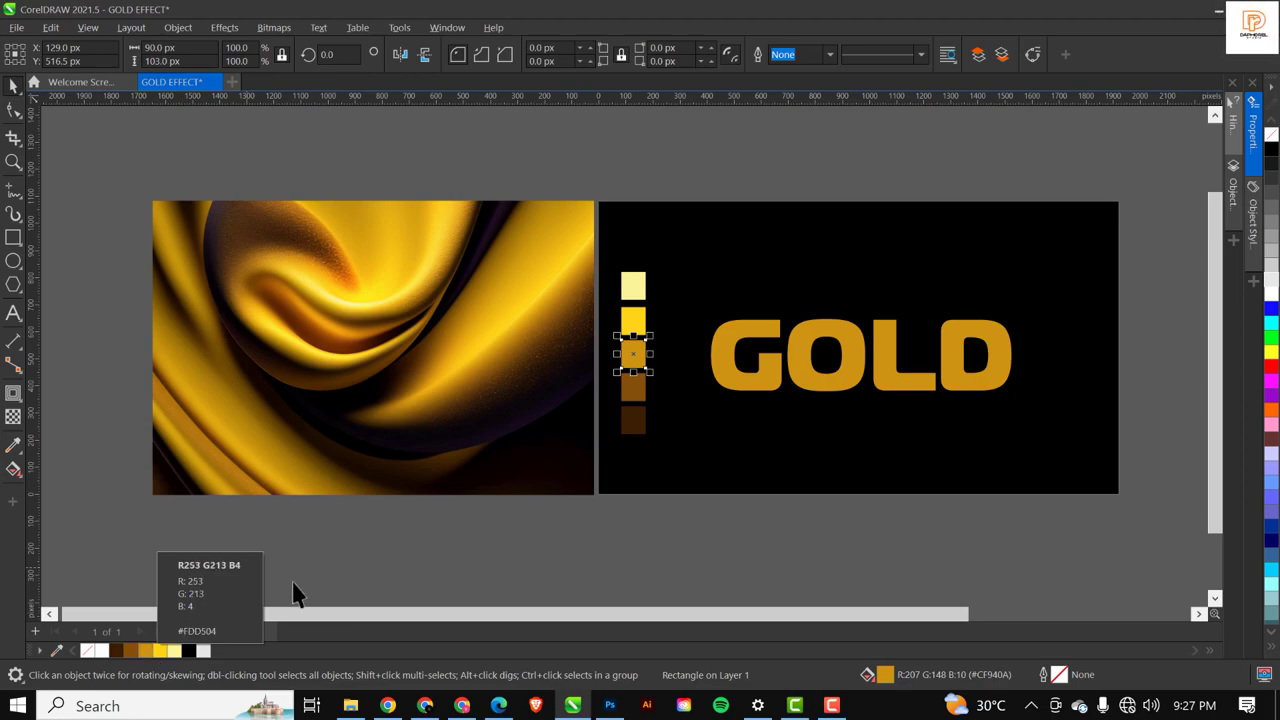
click(768, 392)
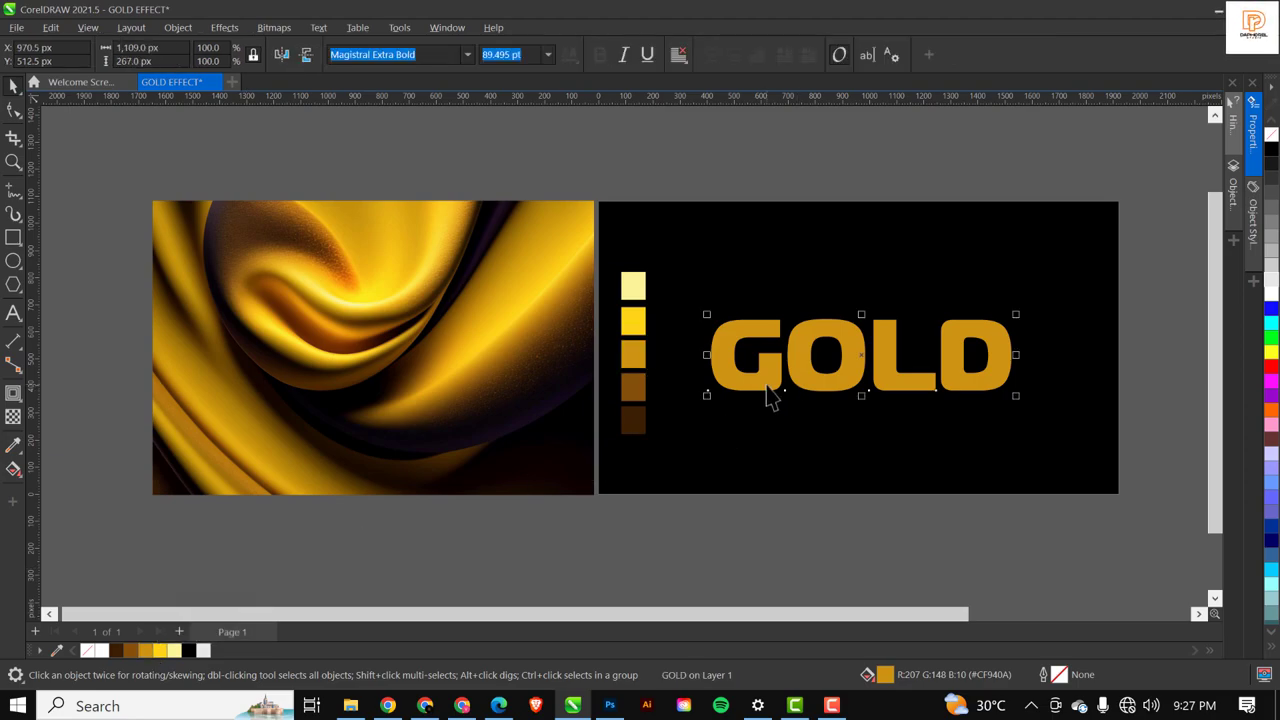
scroll(768, 395, up, 1)
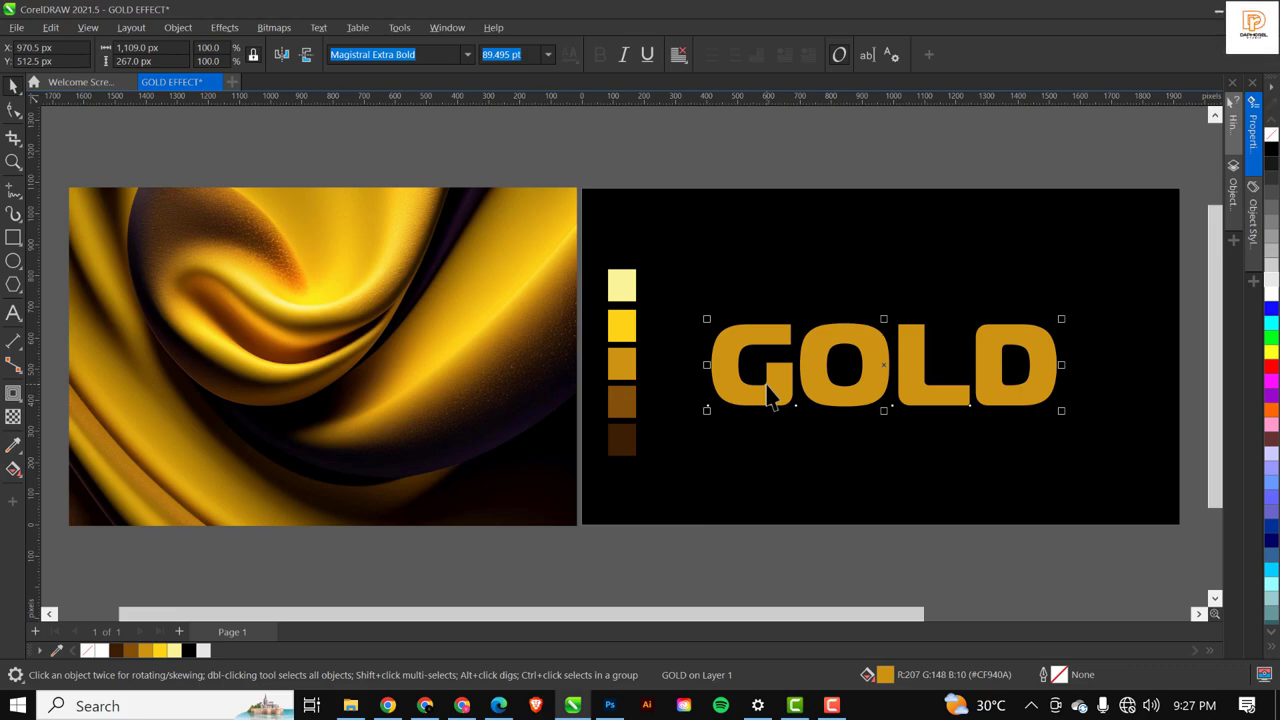
click(722, 368)
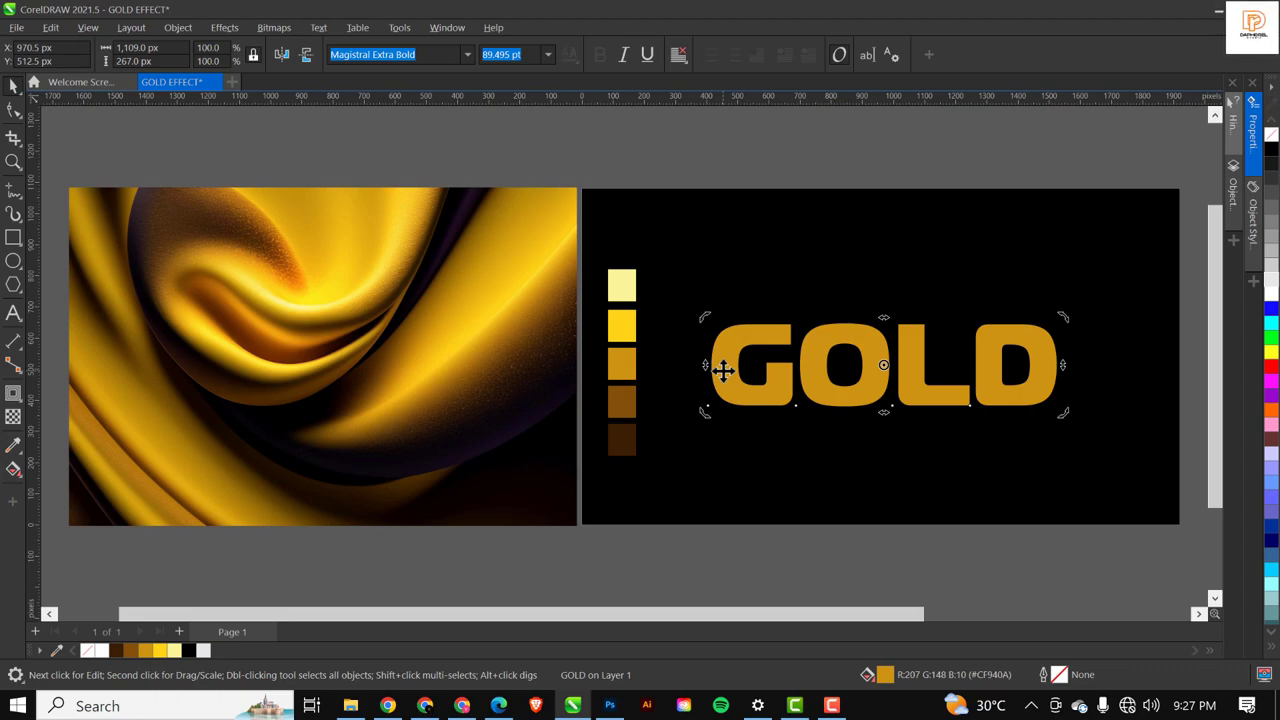
key(g)
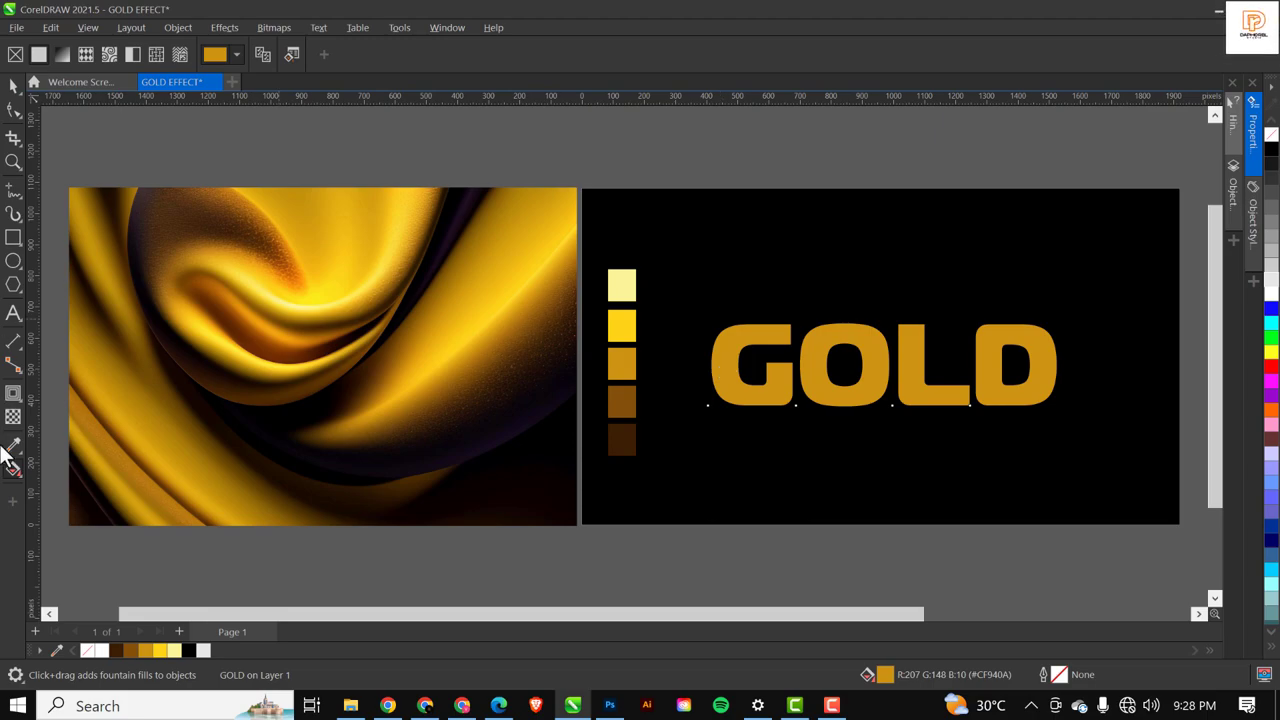
click(13, 476)
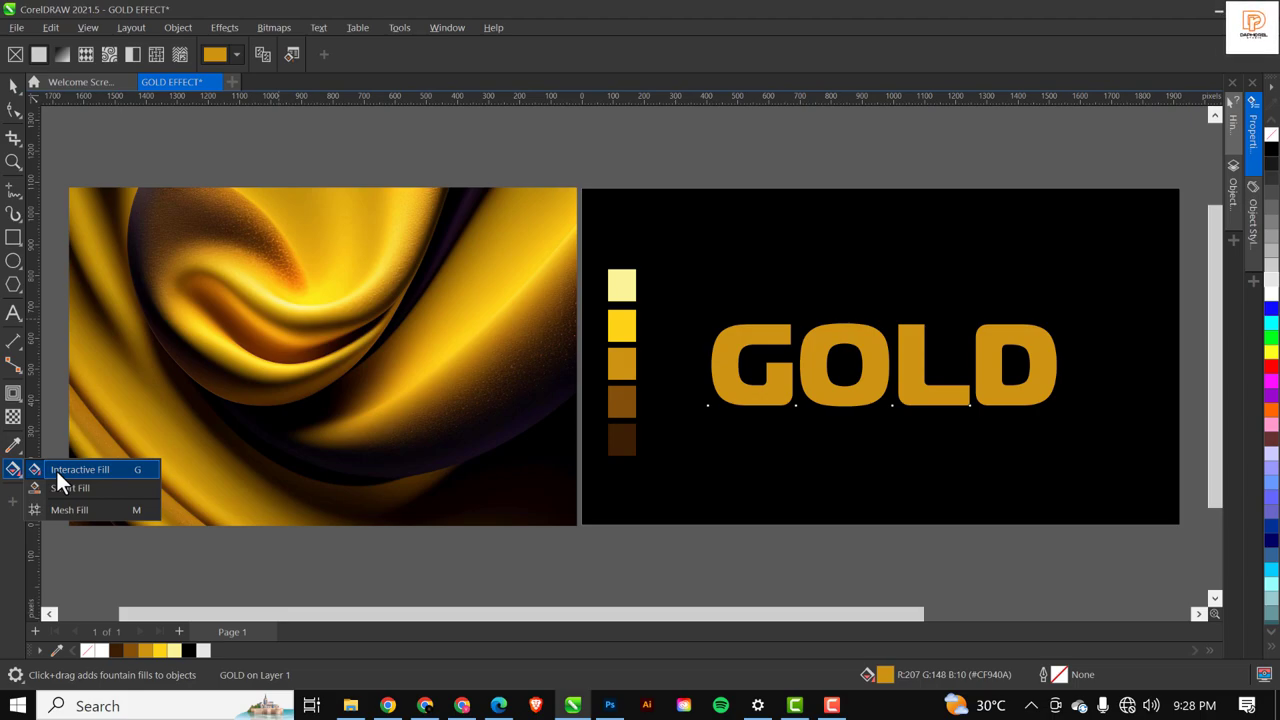
click(57, 472)
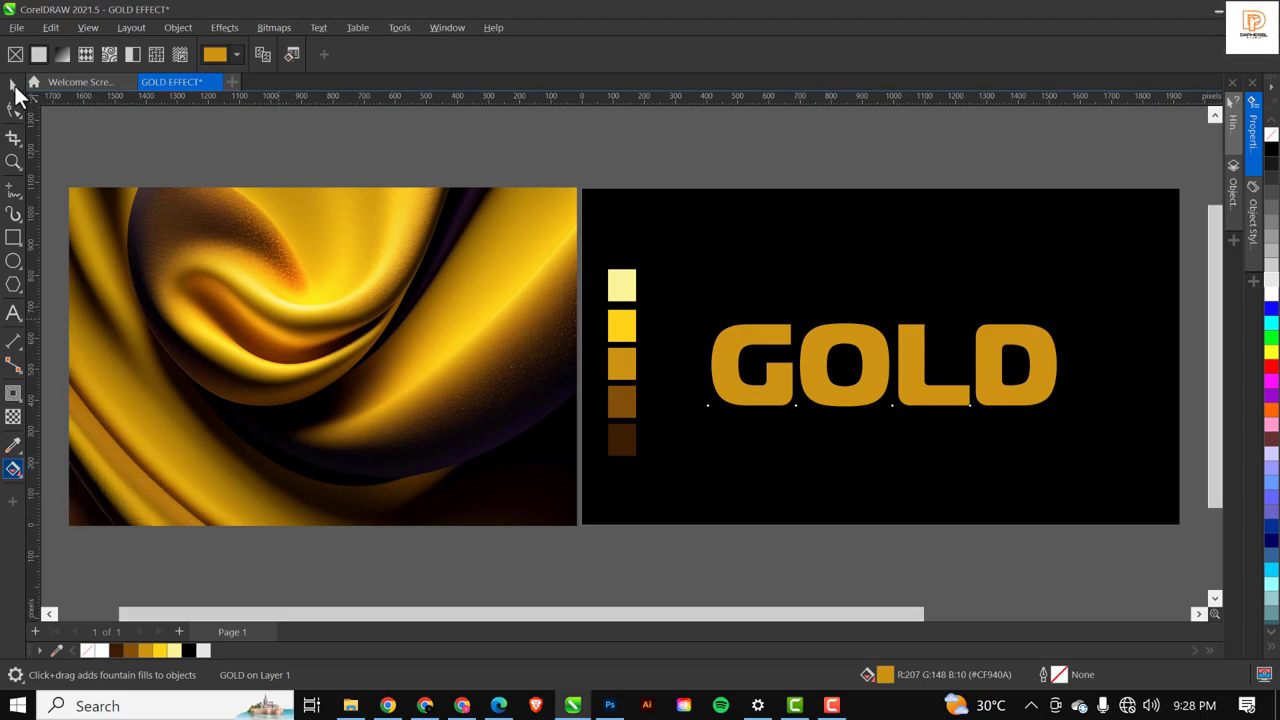
mouse_move(20, 472)
click(59, 54)
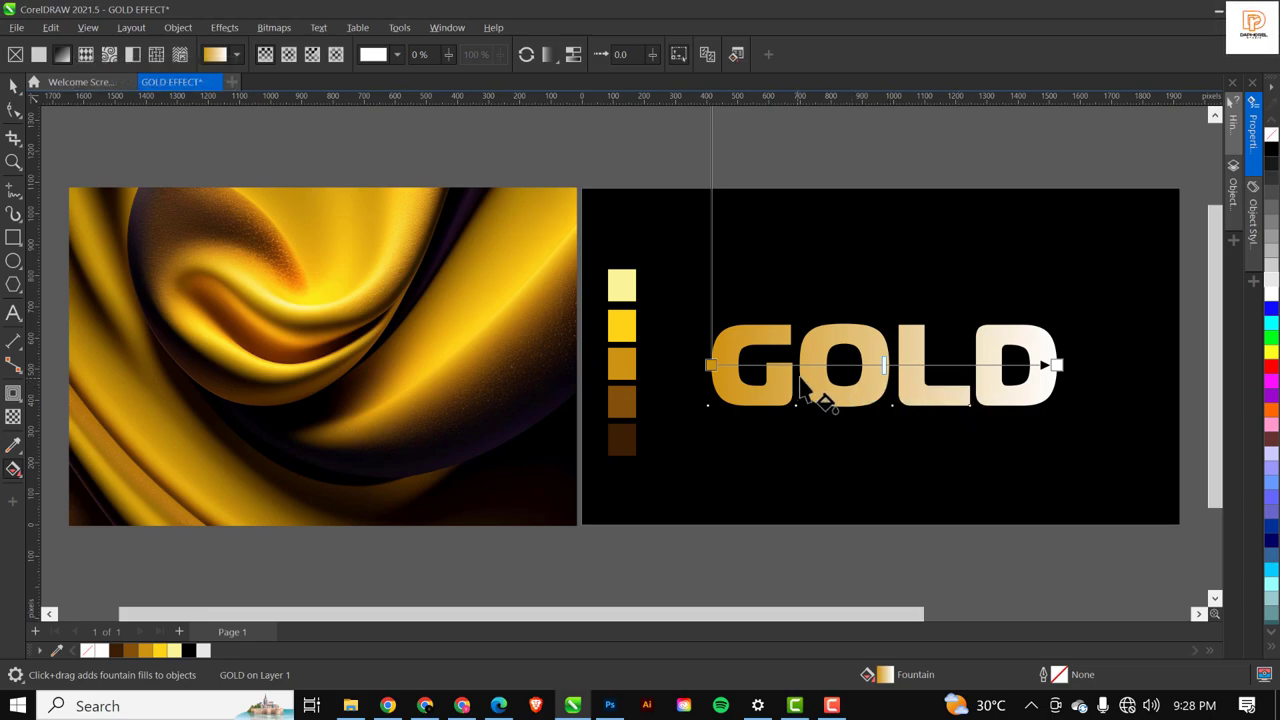
Add five colour nodes along the GOLD text's gradient, at 8%, 24%, 42% and 69% and at the left edge of the L.
scroll(860, 375, up, 3)
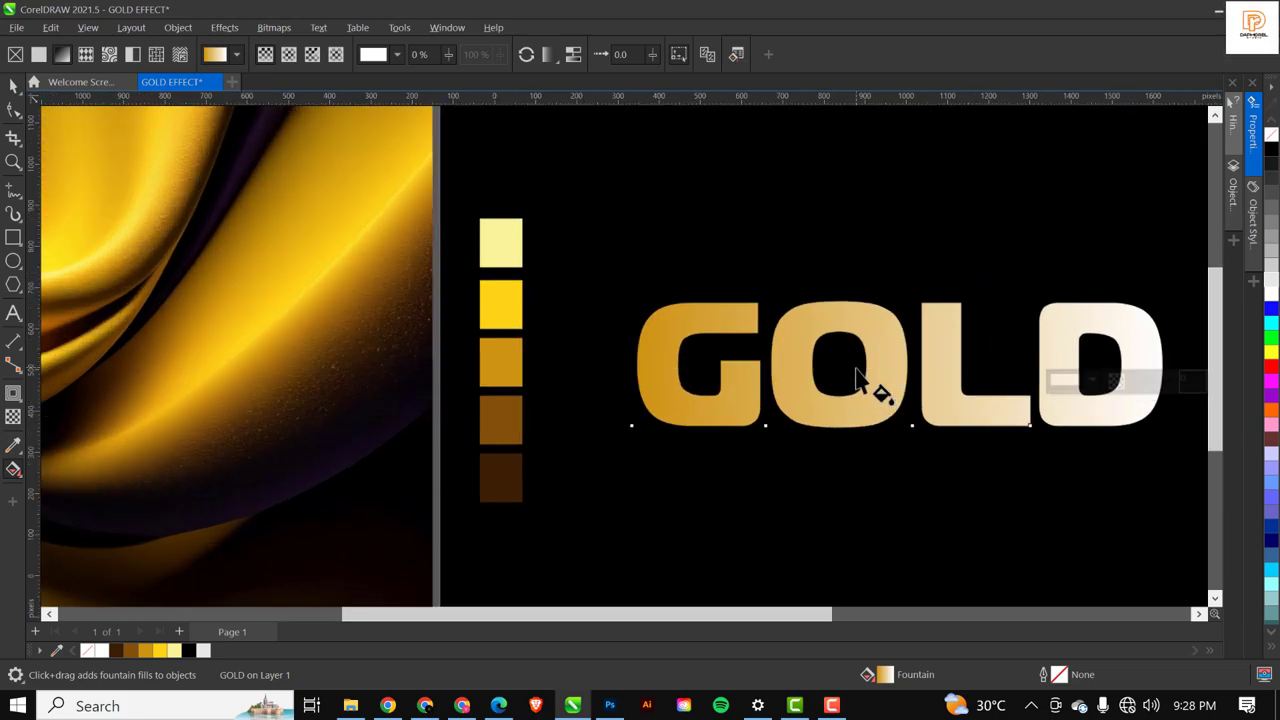
scroll(630, 346, down, 1)
scroll(694, 349, up, 2)
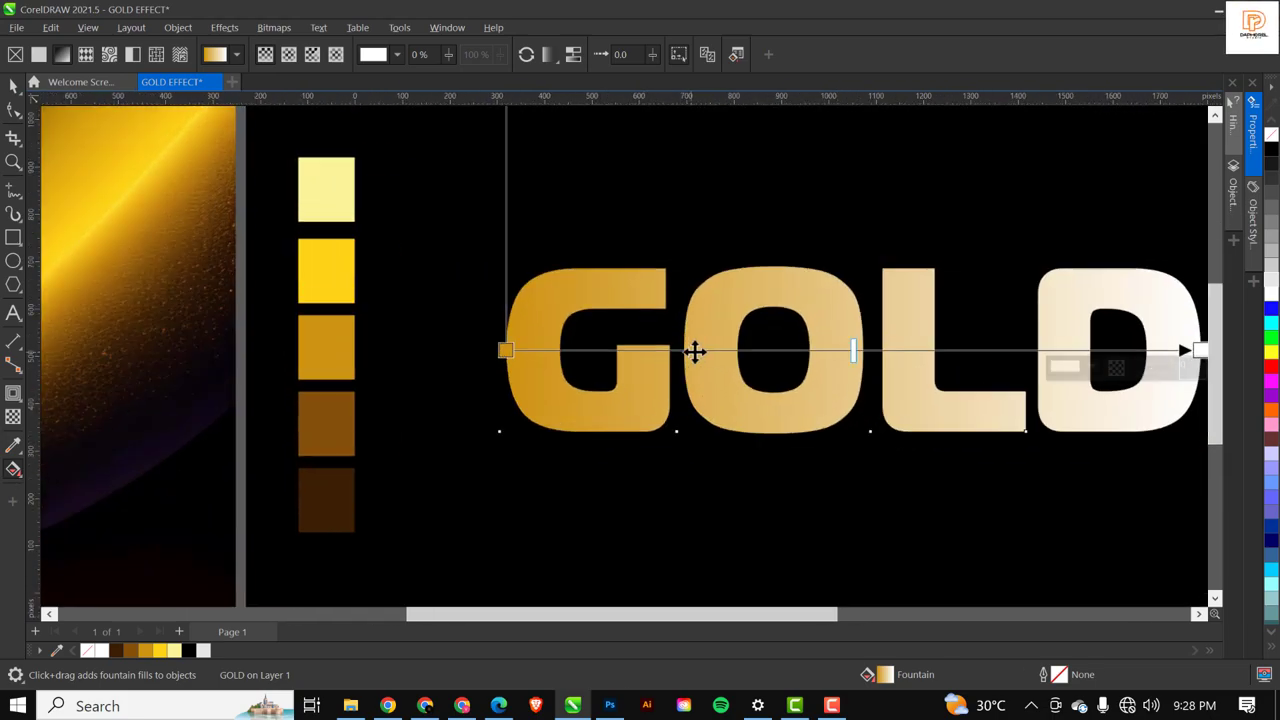
scroll(569, 368, down, 2)
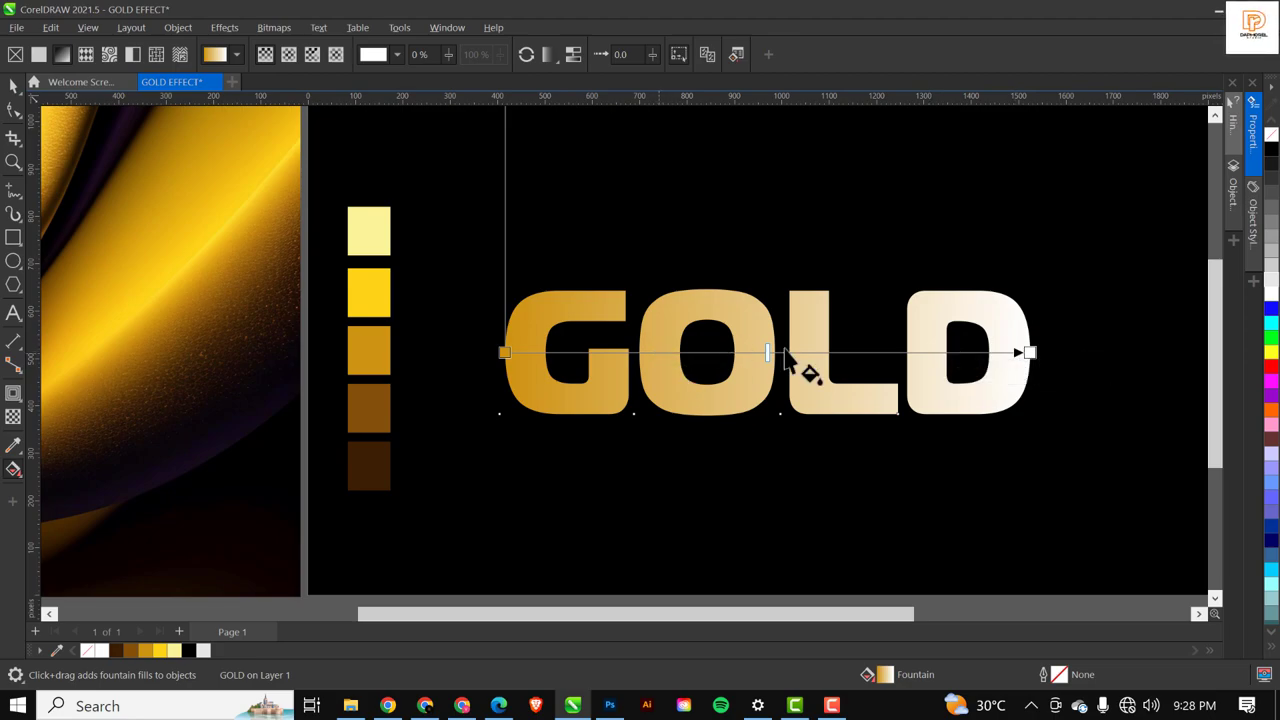
double_click(866, 352)
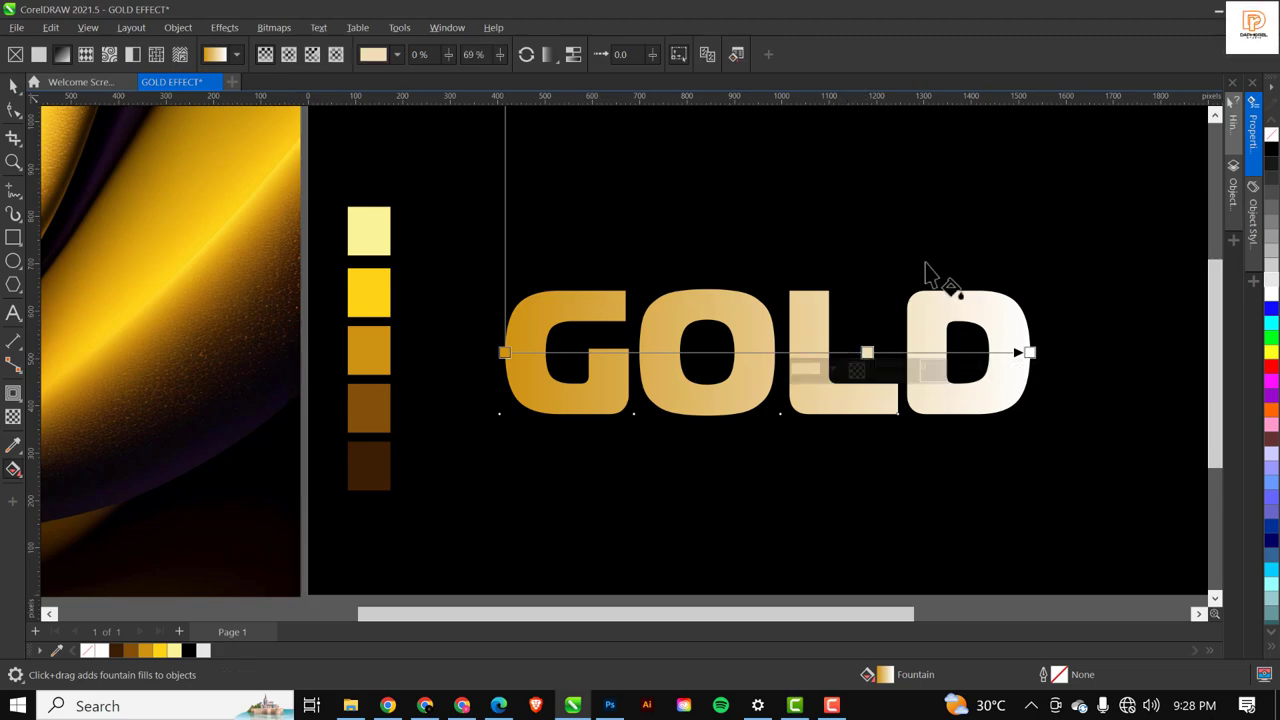
double_click(547, 351)
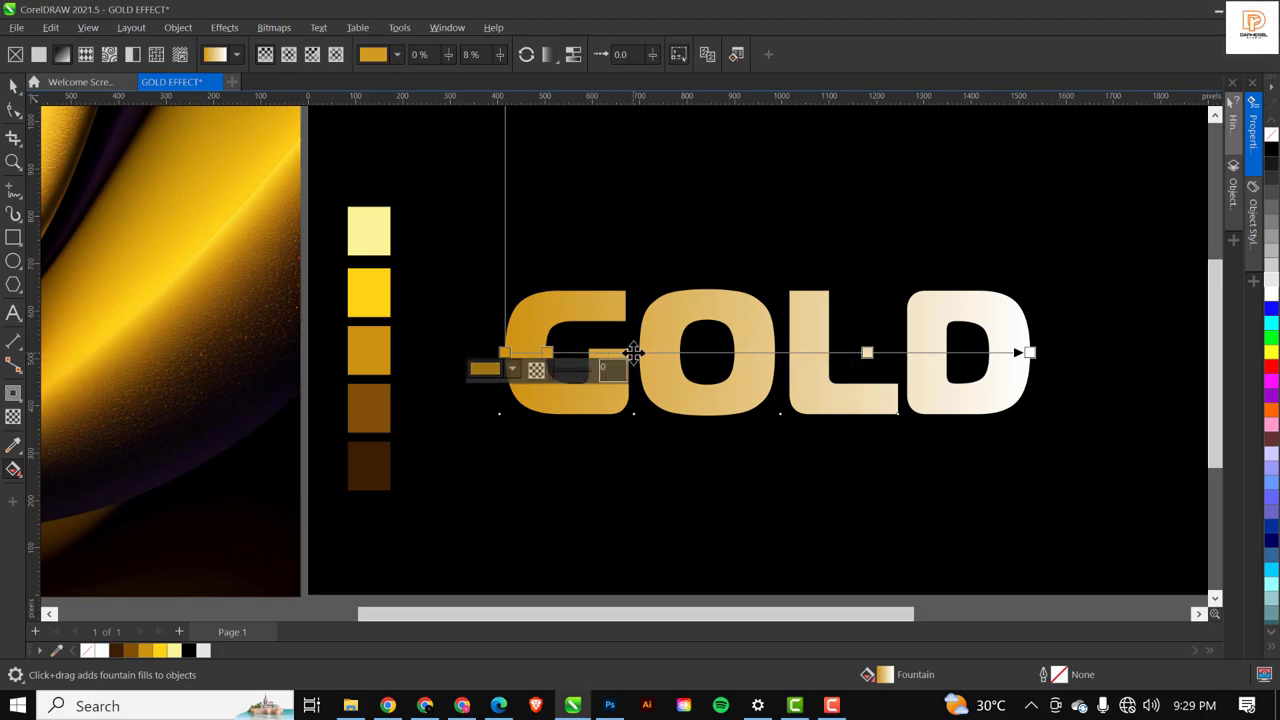
double_click(633, 352)
double_click(724, 352)
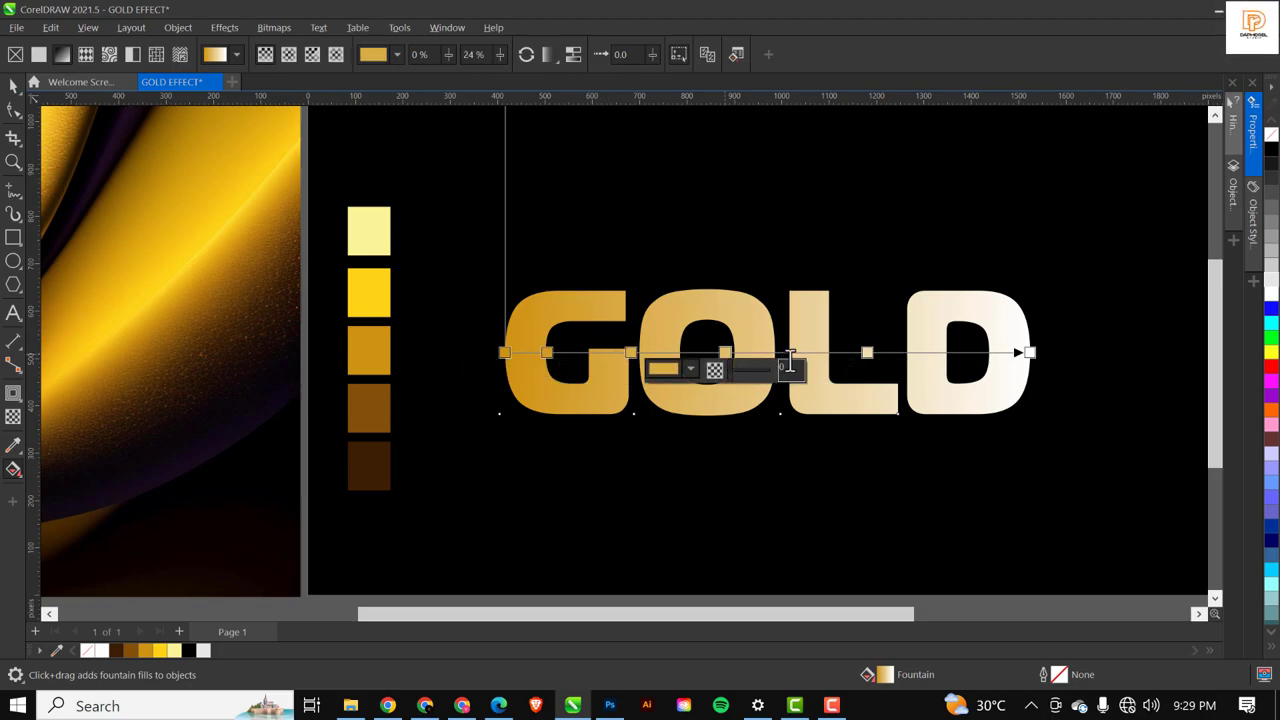
double_click(788, 352)
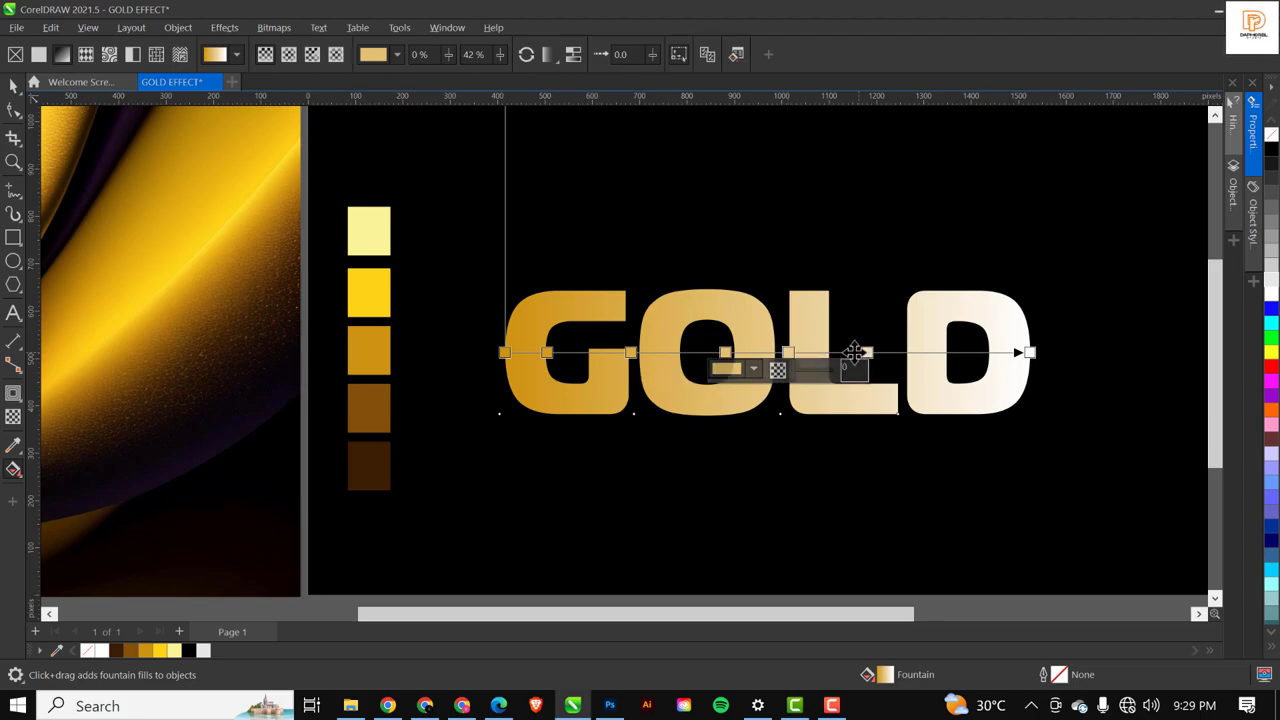
Fill the gaps along the gradient with five more colour nodes, at 17%, 33%, 62% and 79% and inside the D.
double_click(977, 352)
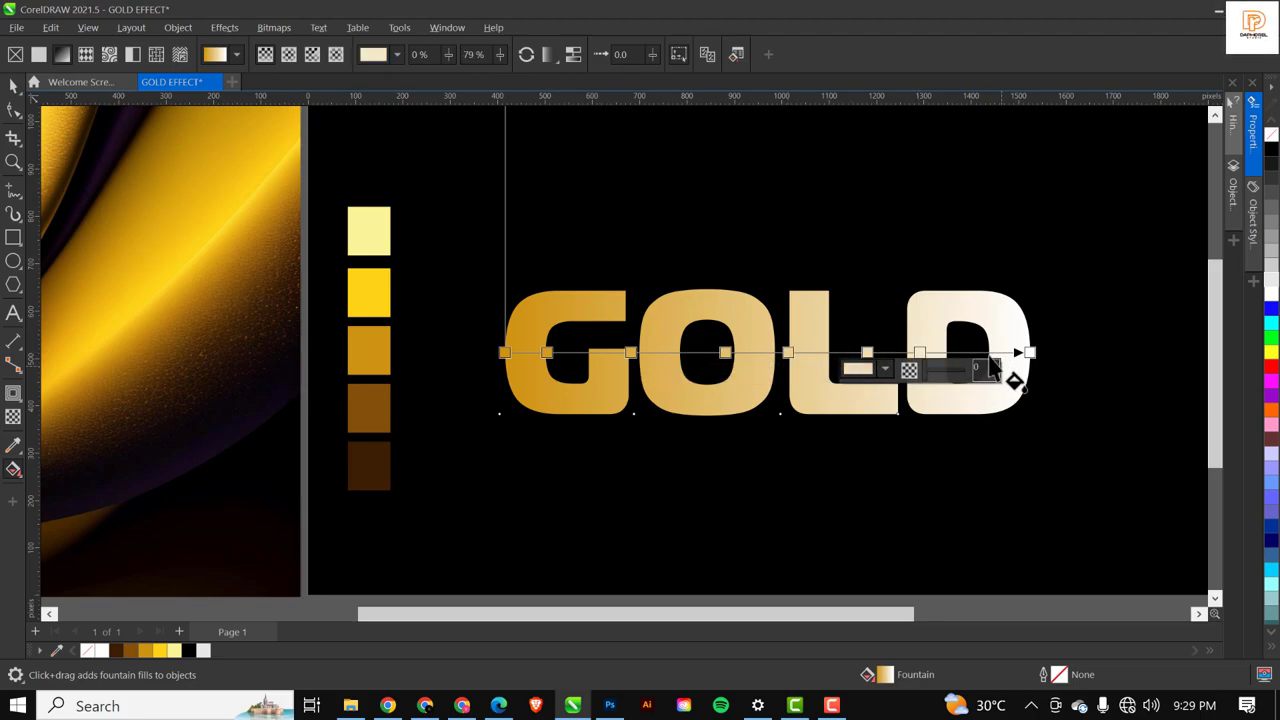
double_click(919, 352)
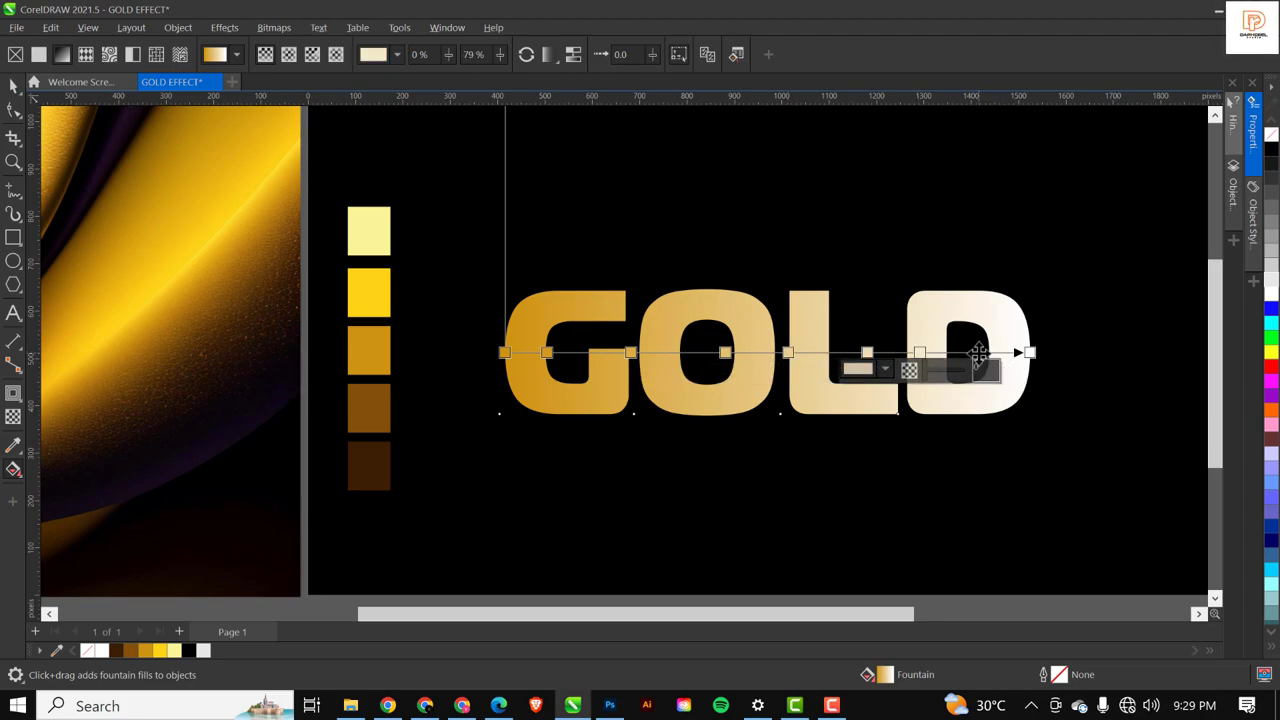
click(678, 352)
double_click(595, 352)
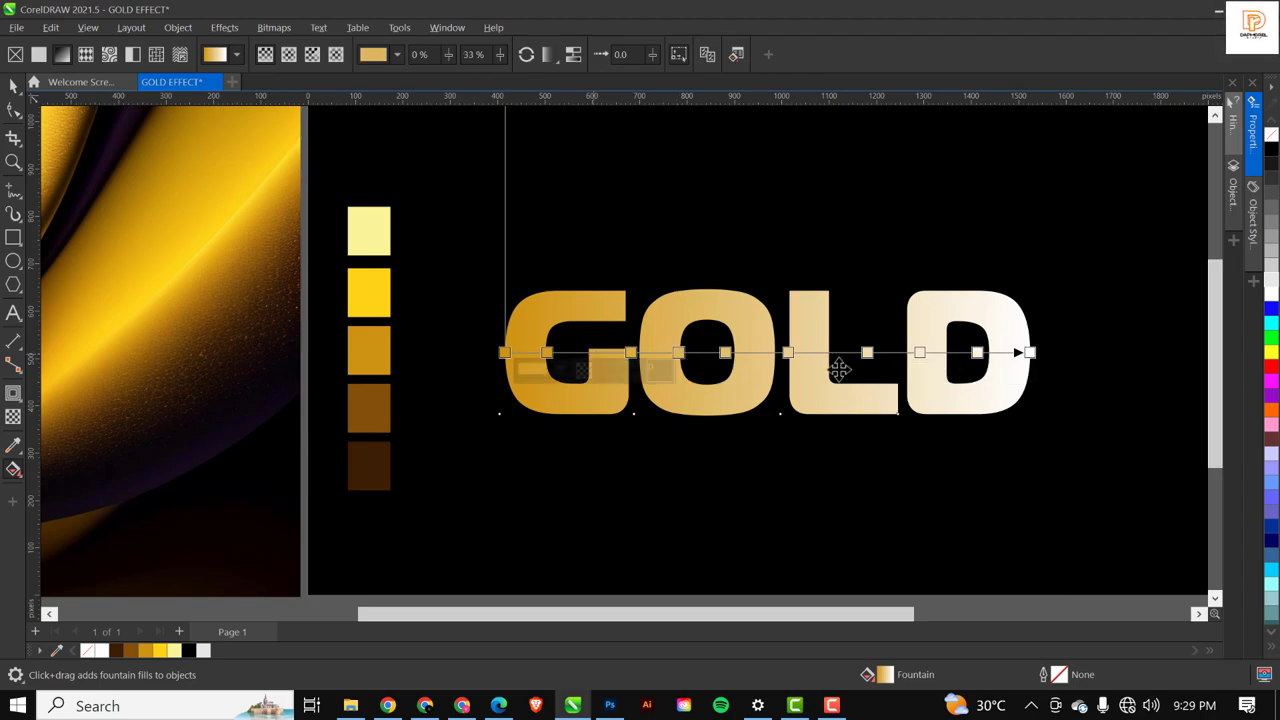
double_click(830, 352)
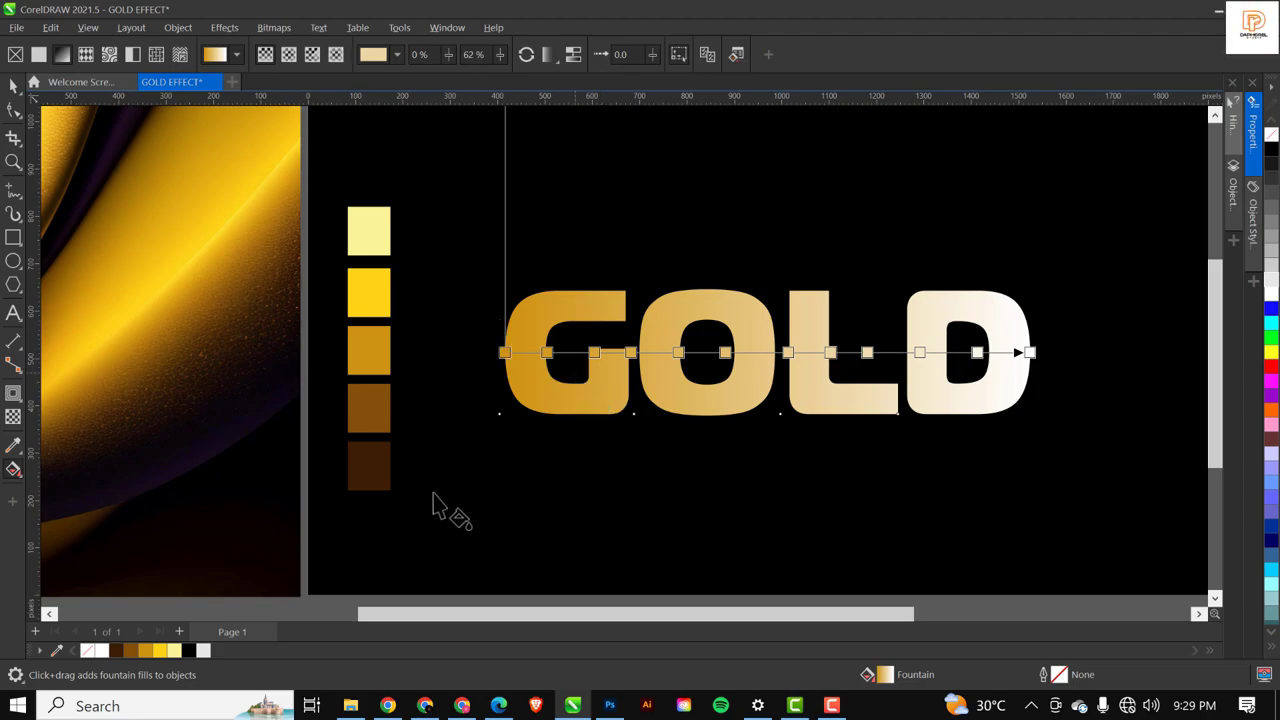
Recolour the gradient's start node at the left edge of the G with dark brown #3D1F03 sampled from the lowest swatch.
click(547, 352)
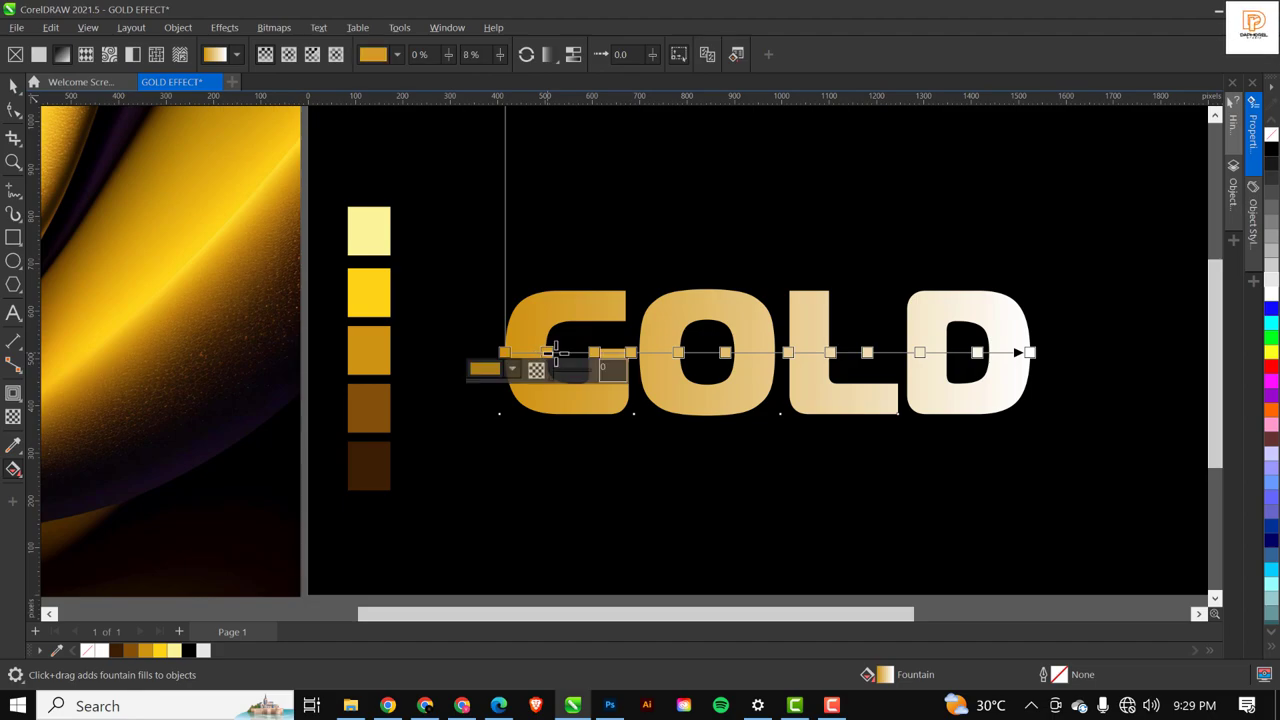
click(594, 352)
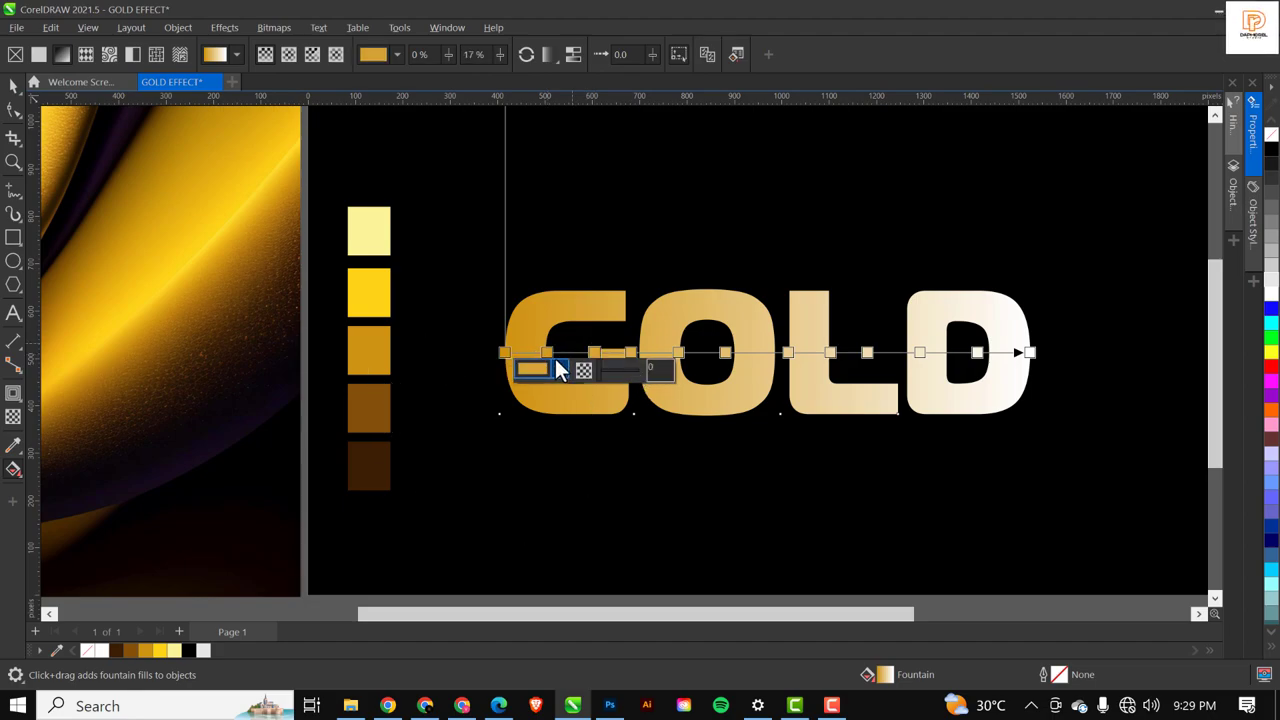
click(505, 352)
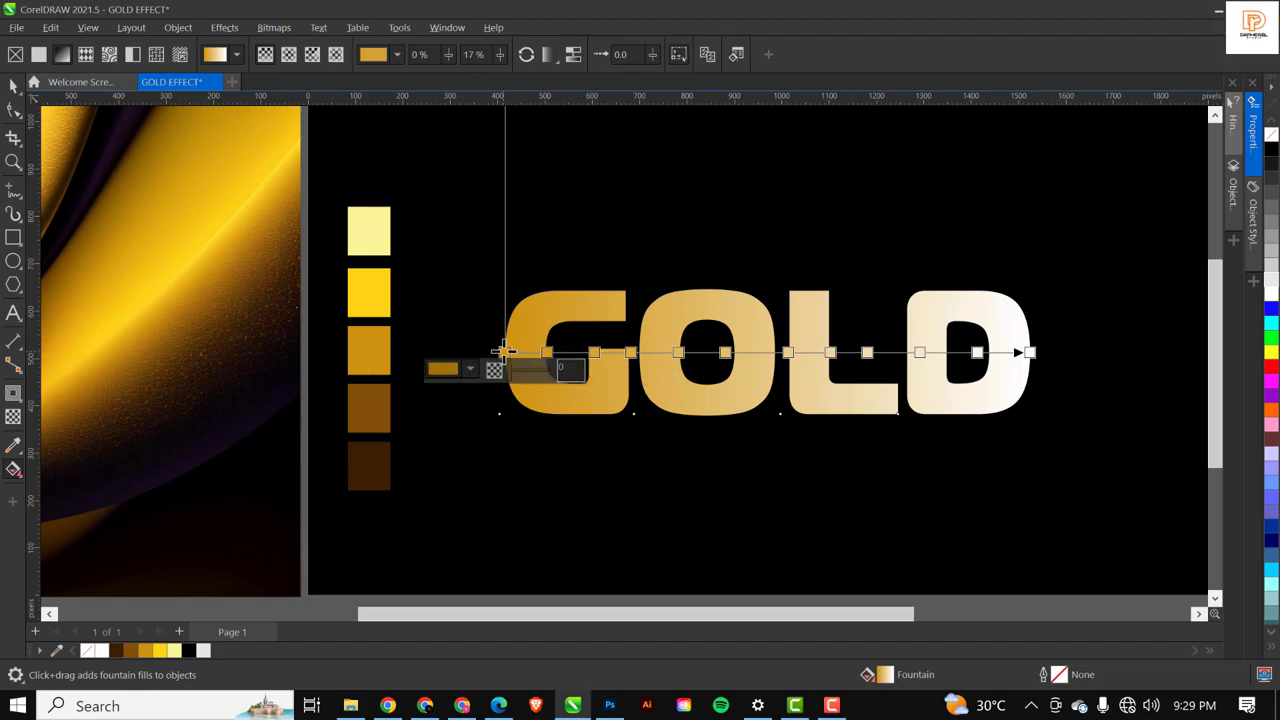
scroll(505, 350, up, 3)
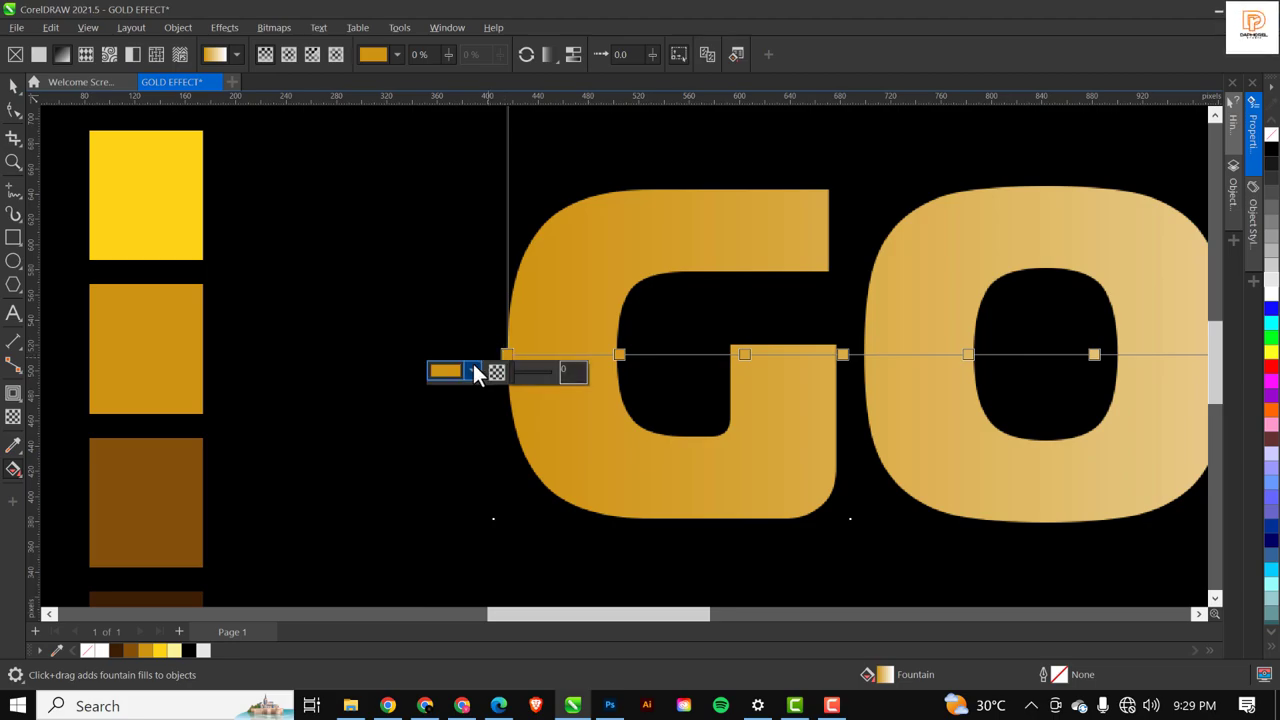
scroll(486, 314, down, 2)
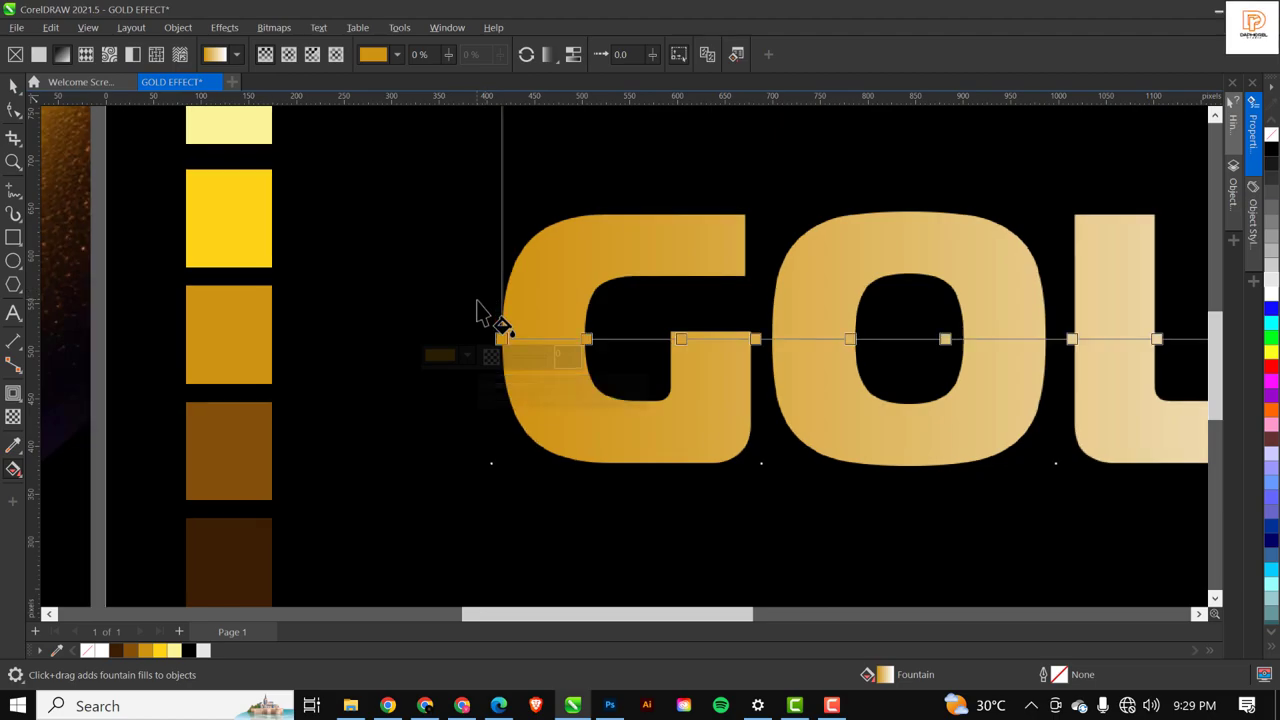
scroll(480, 315, down, 1)
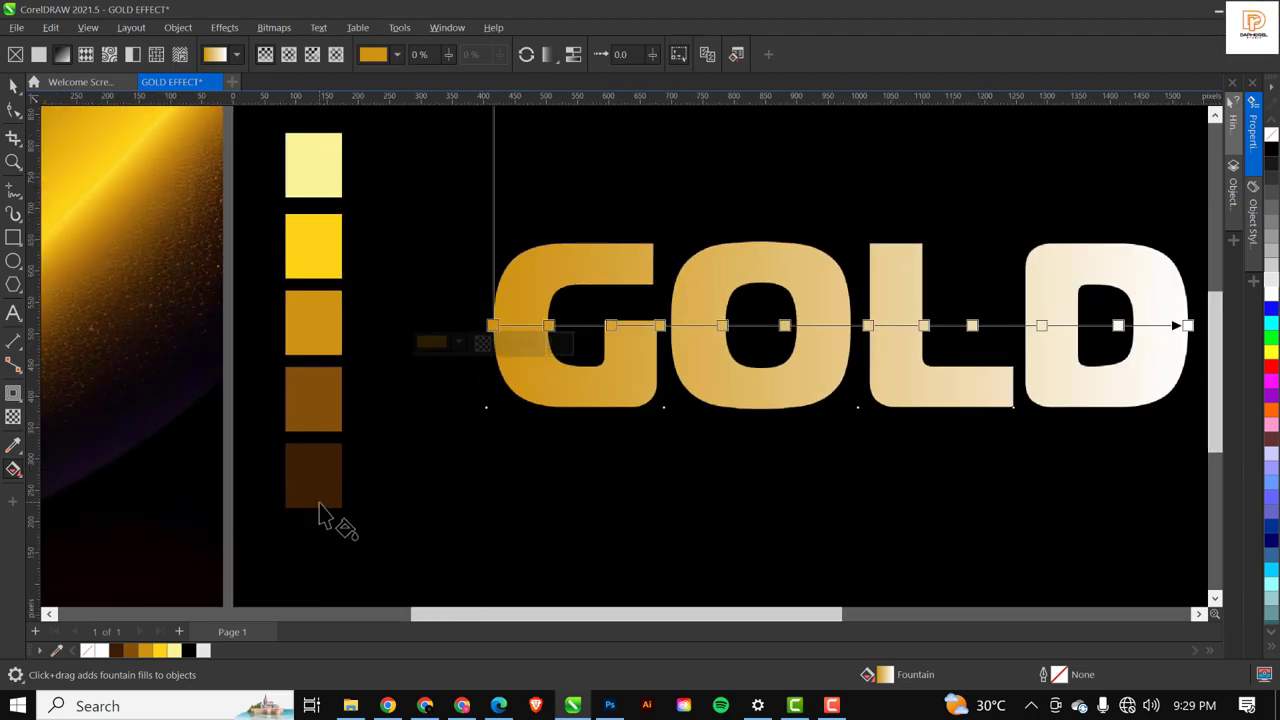
click(492, 326)
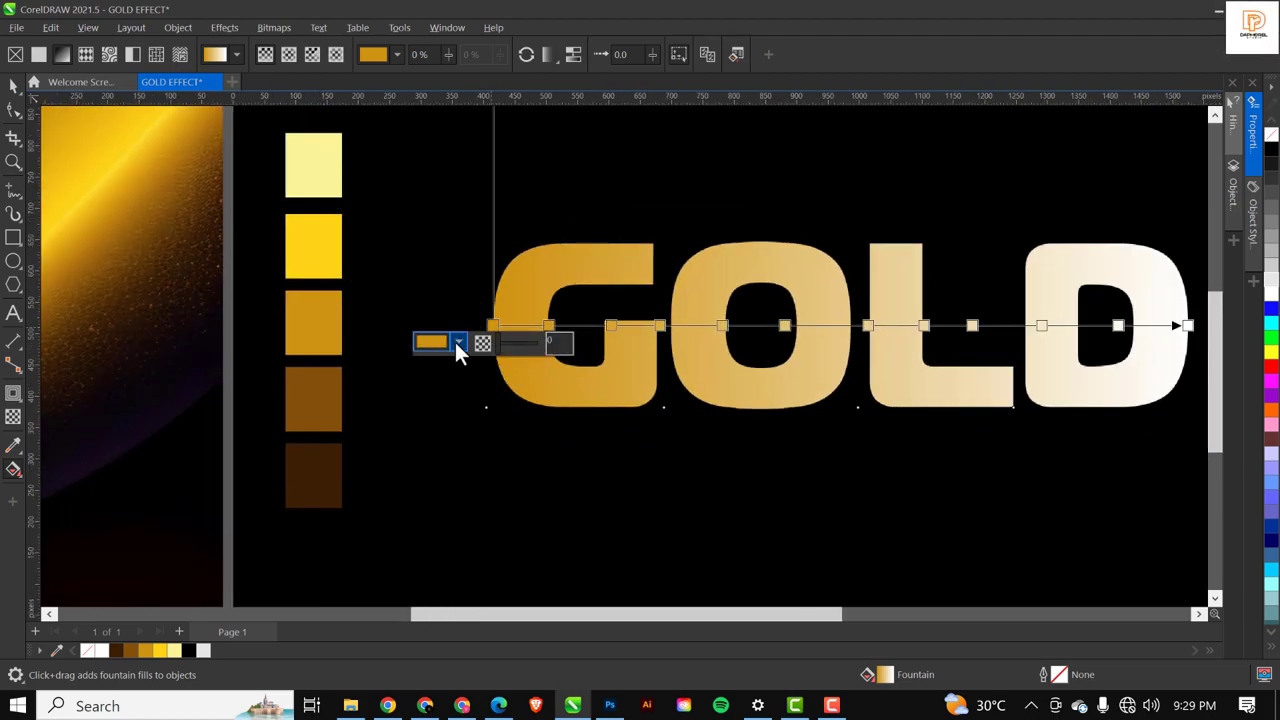
click(457, 341)
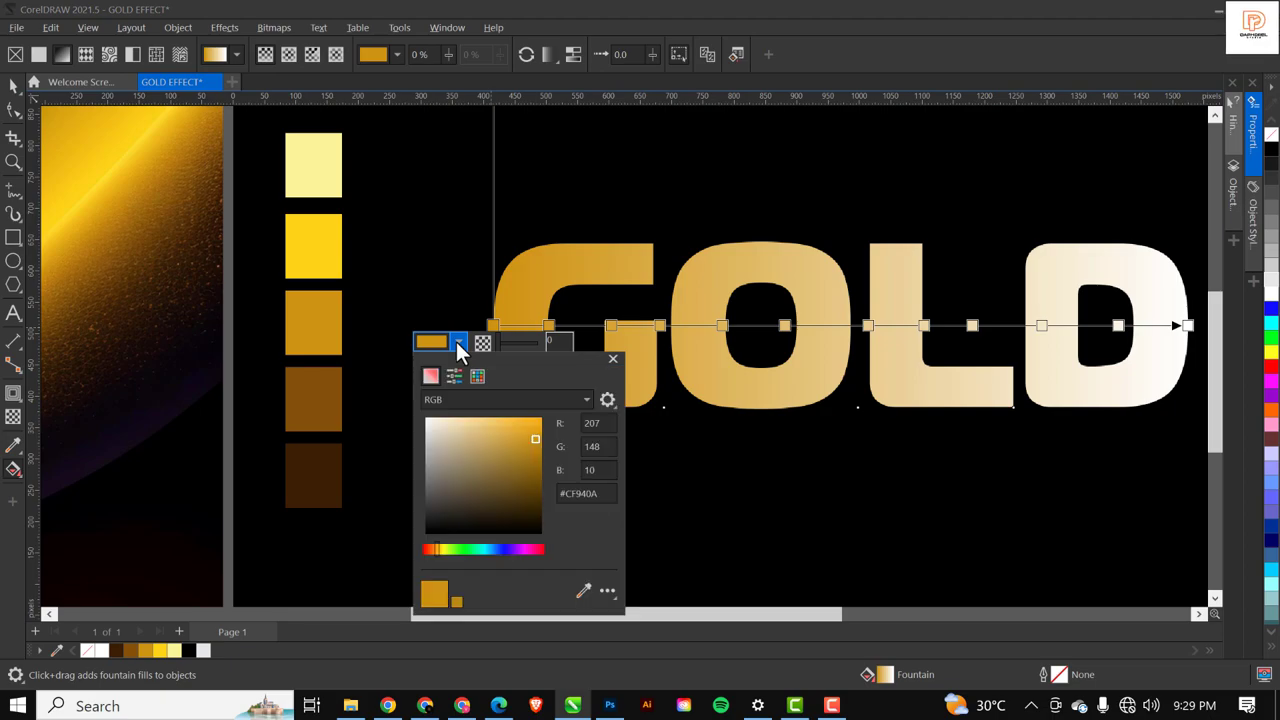
click(584, 591)
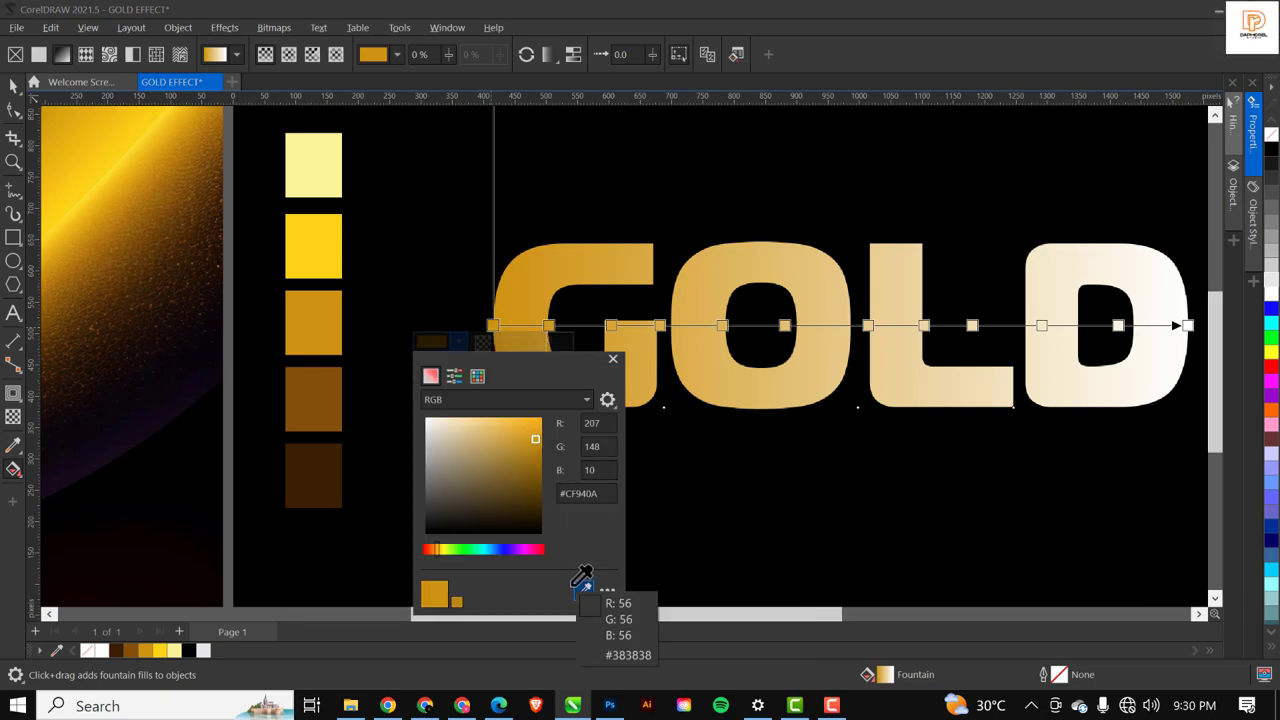
click(313, 468)
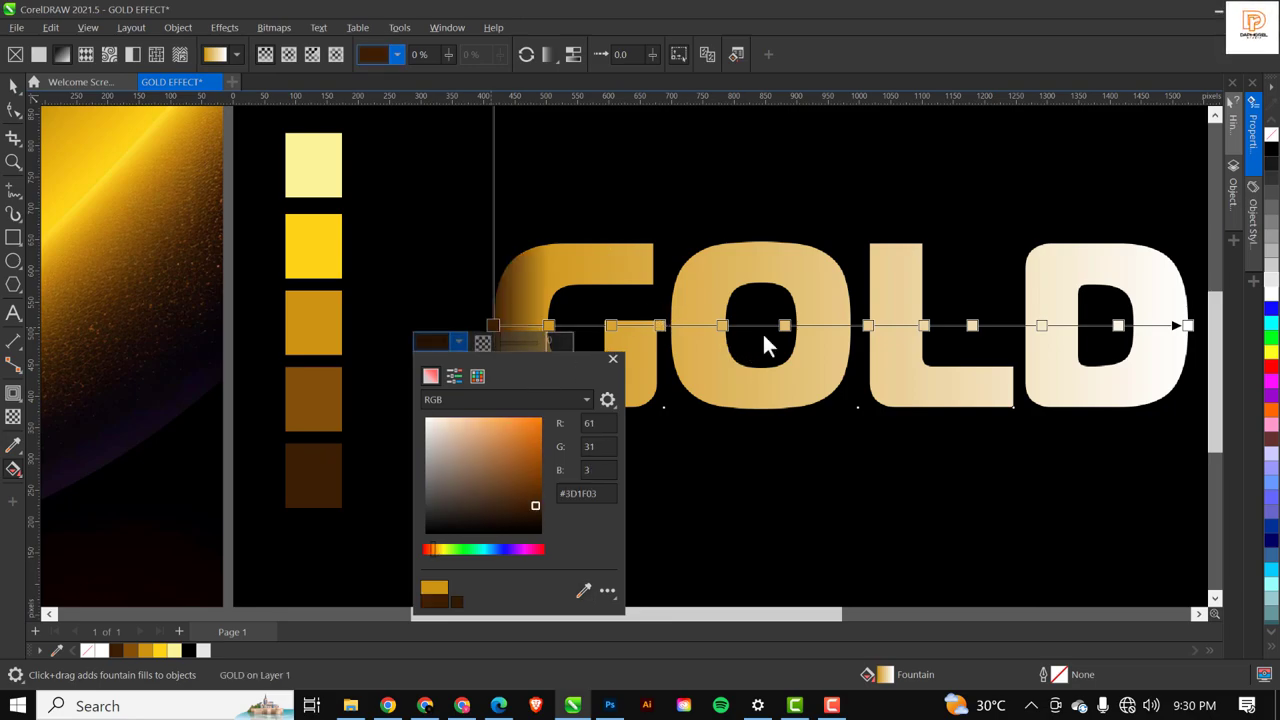
click(493, 321)
Recolour the gradient's end node at the outer edge of the D with gold #CF940A sampled from the middle swatch.
scroll(707, 307, down, 2)
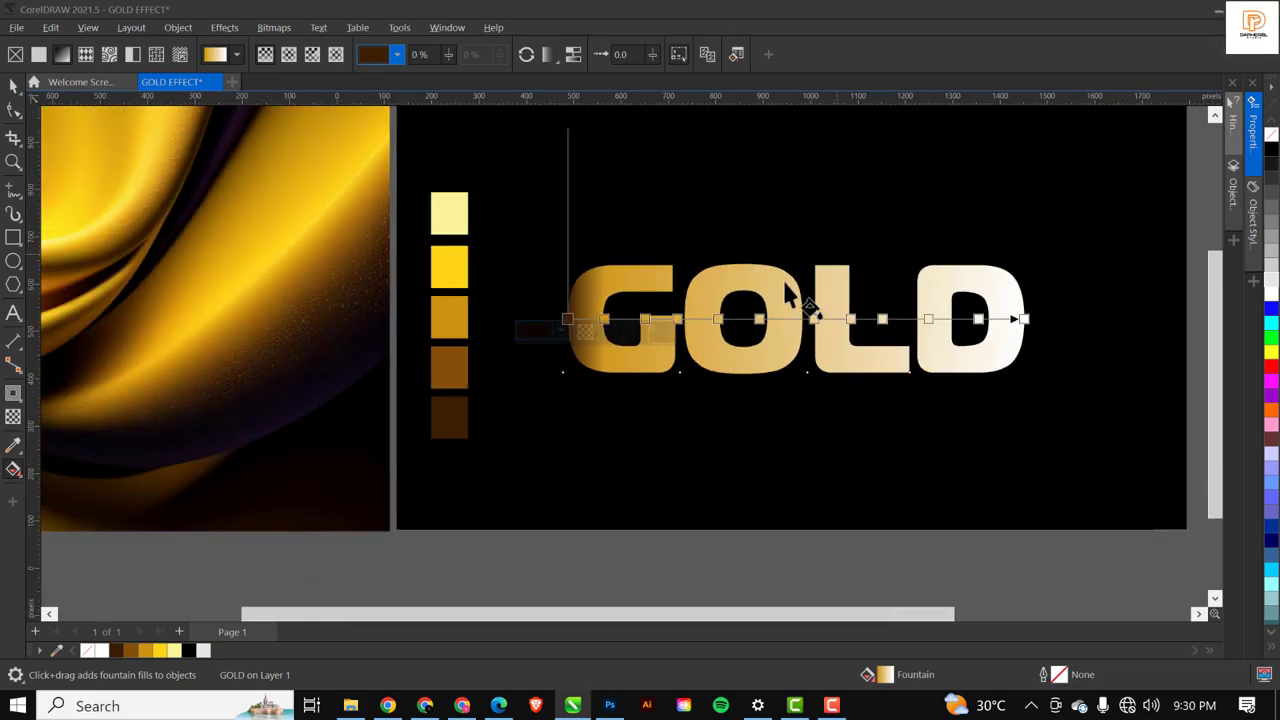
scroll(990, 325, up, 3)
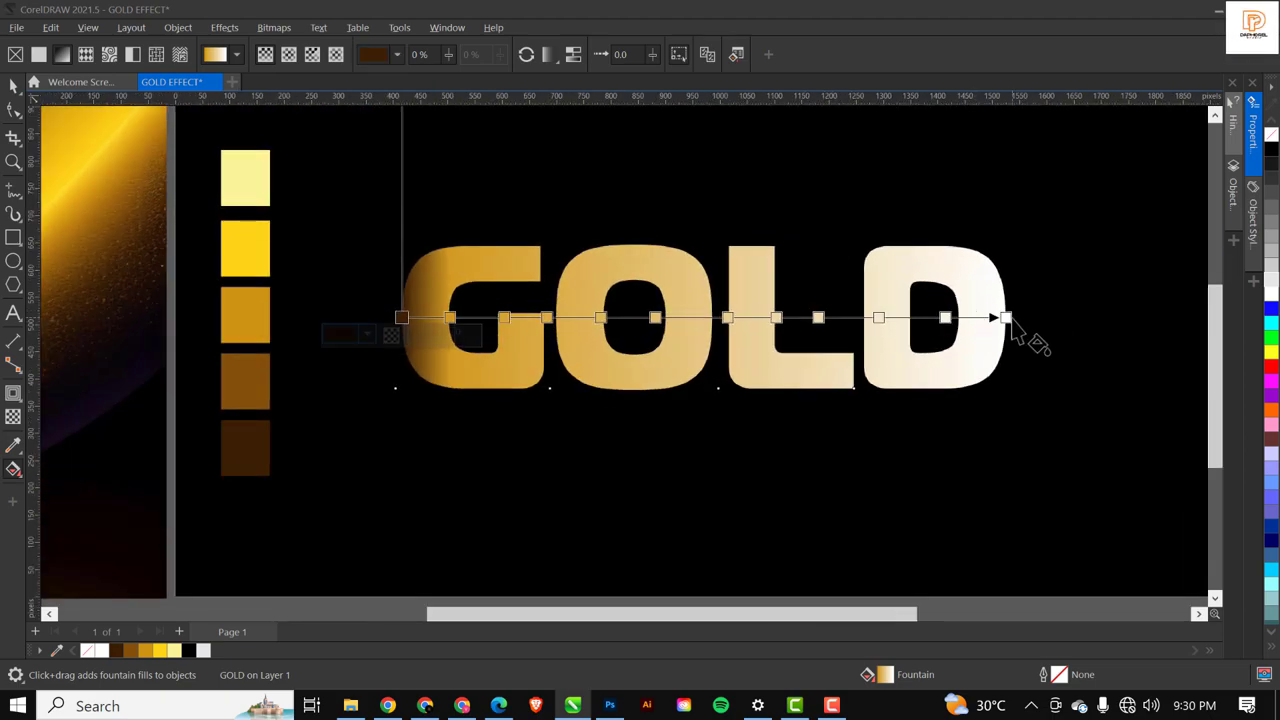
click(1005, 318)
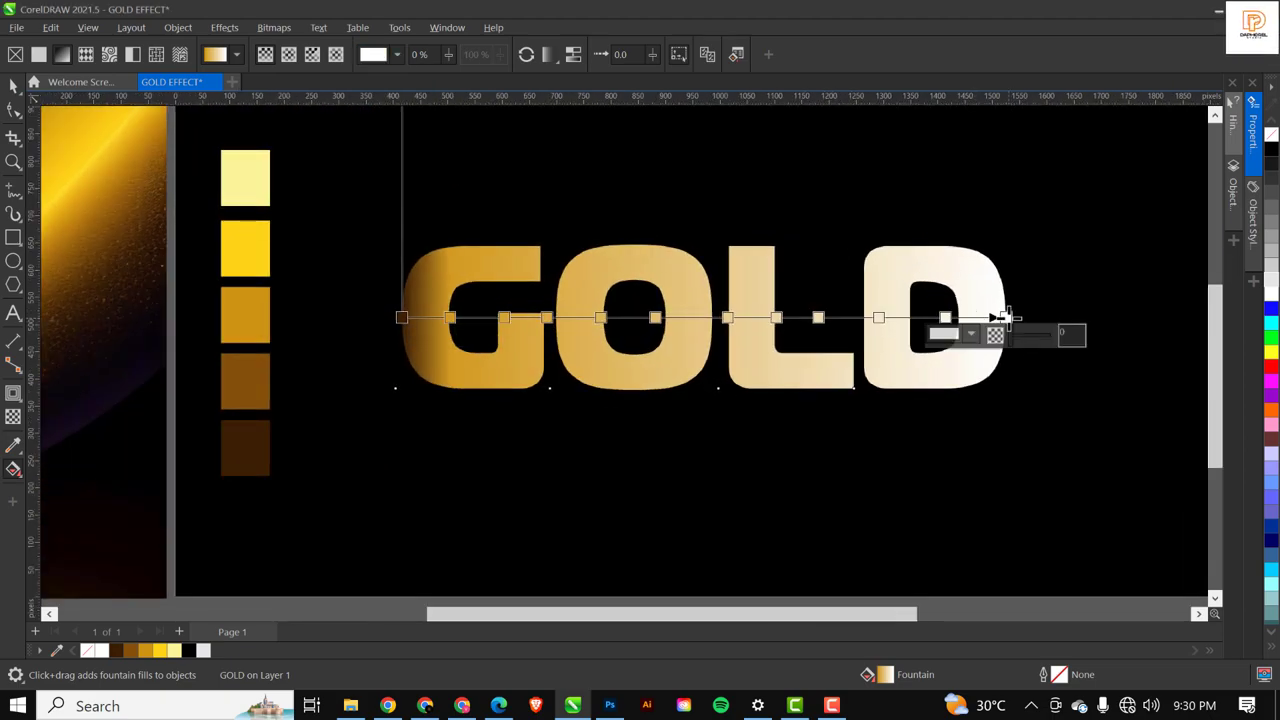
click(971, 336)
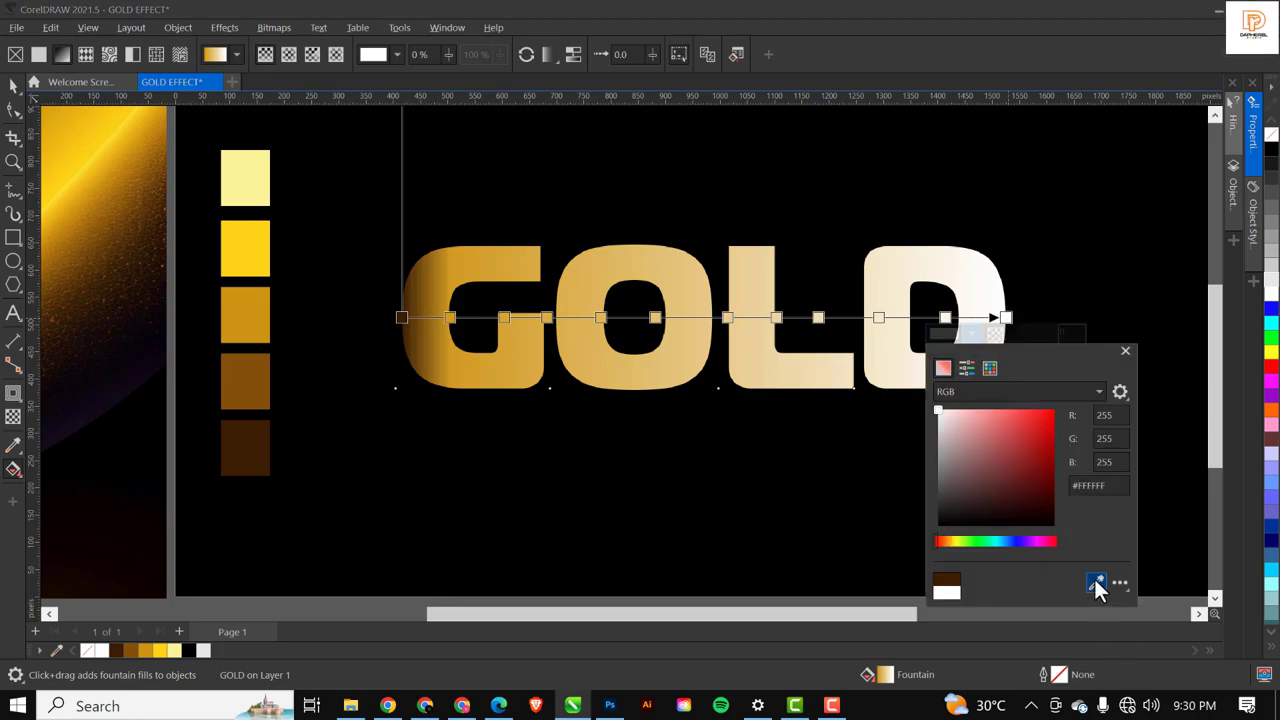
click(1097, 584)
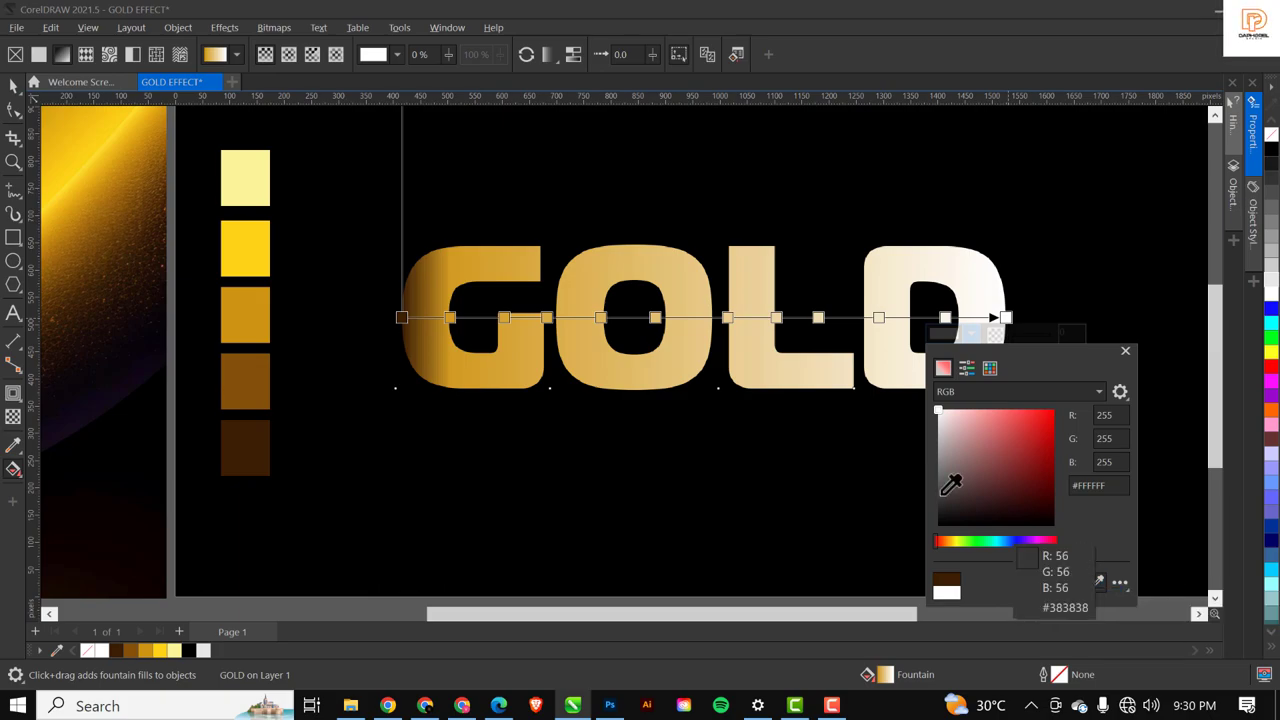
click(246, 309)
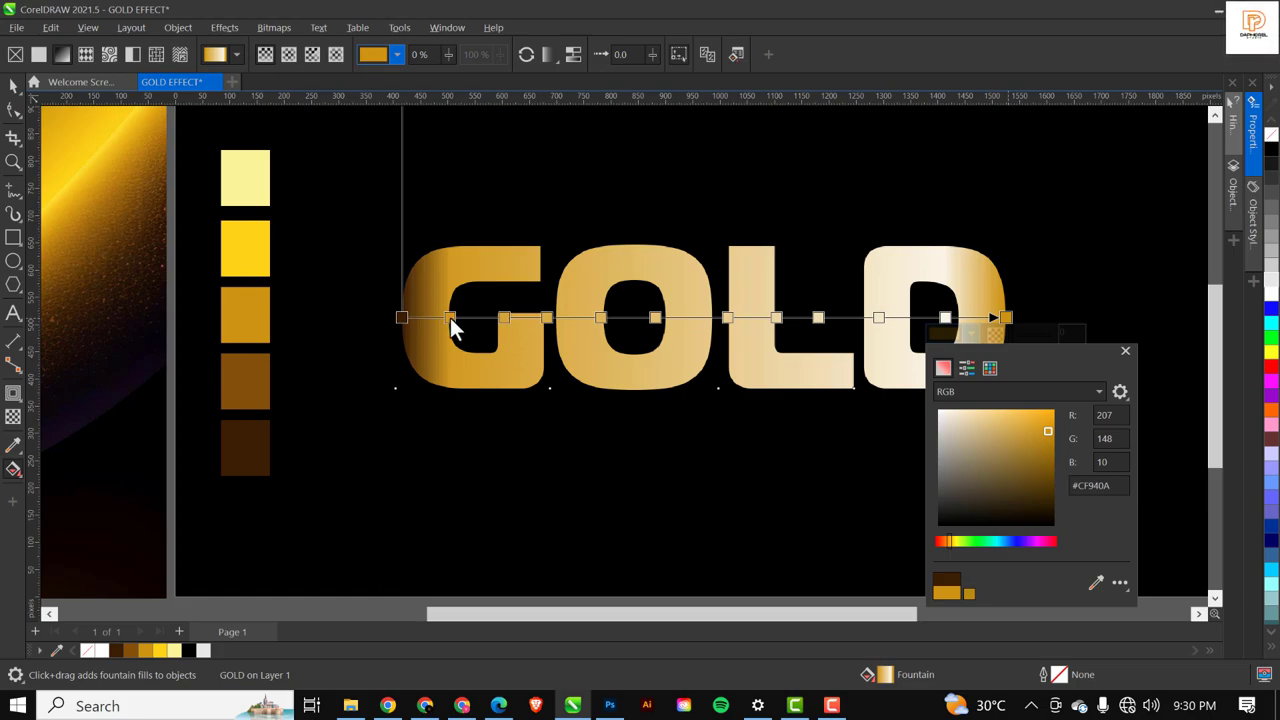
Recolour the 24% gradient node at the end of the G with brown #855108 sampled from the fourth swatch.
click(547, 316)
click(547, 316)
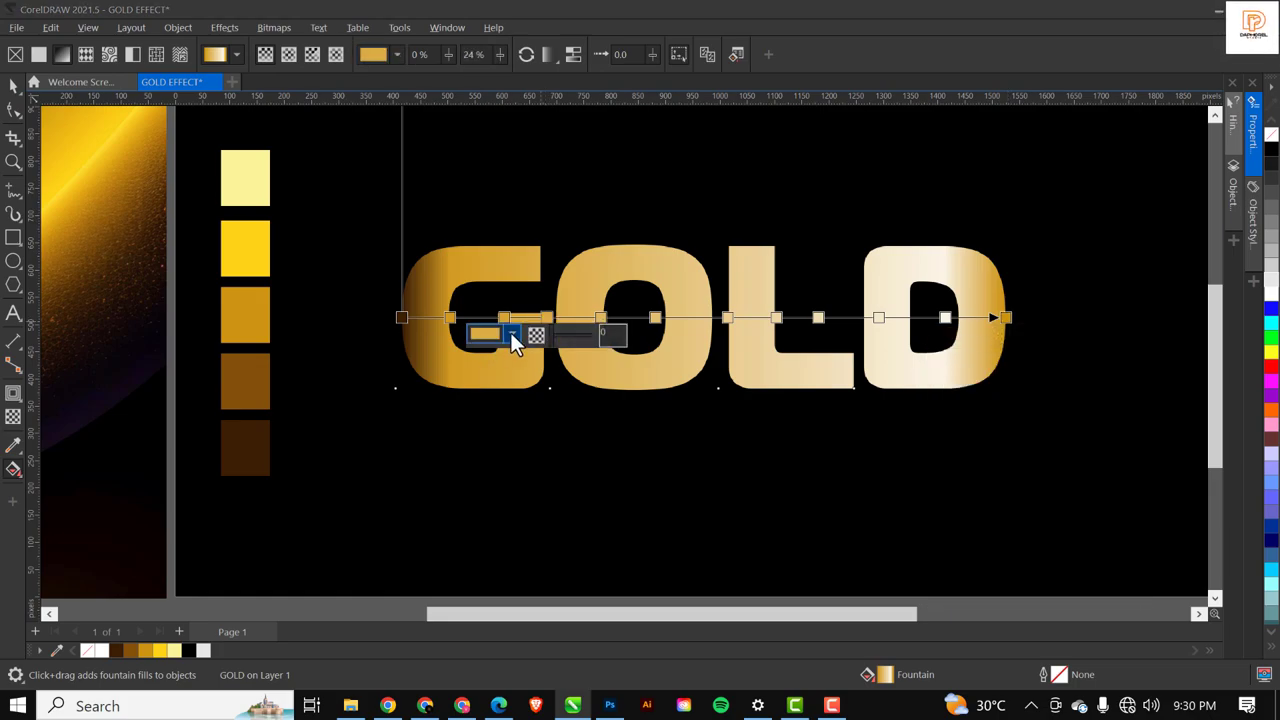
click(511, 333)
click(640, 584)
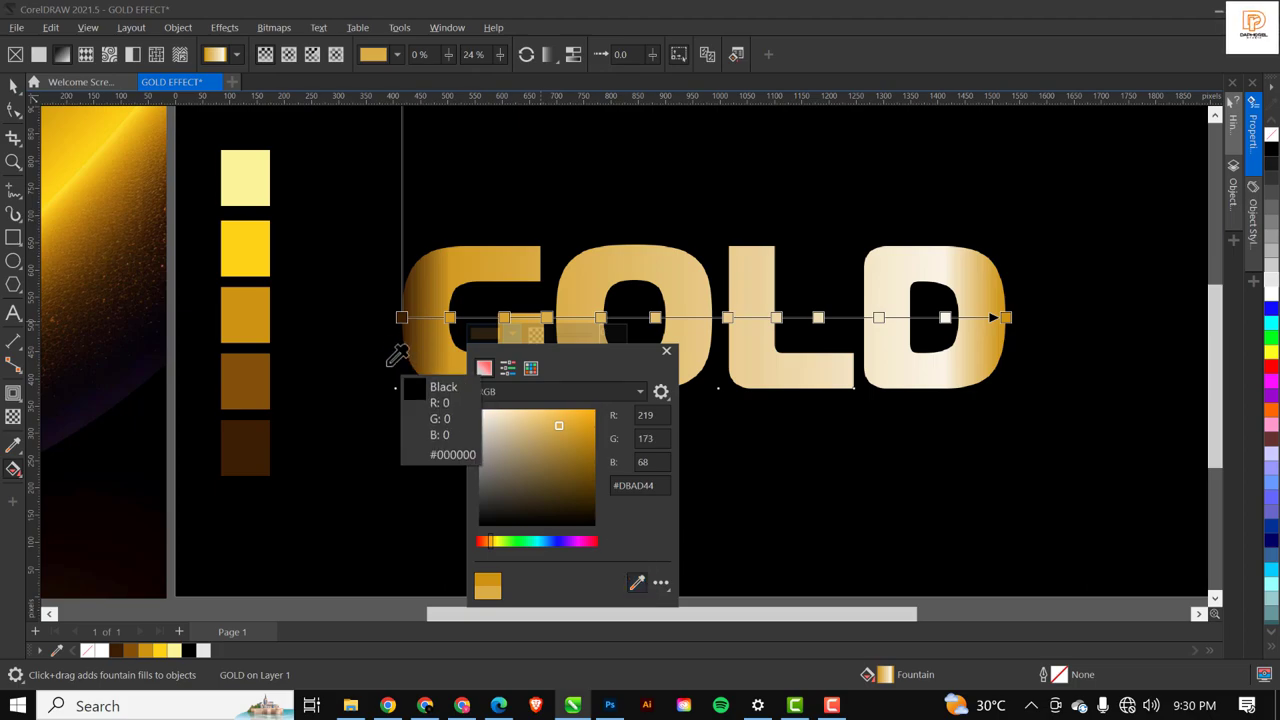
click(258, 358)
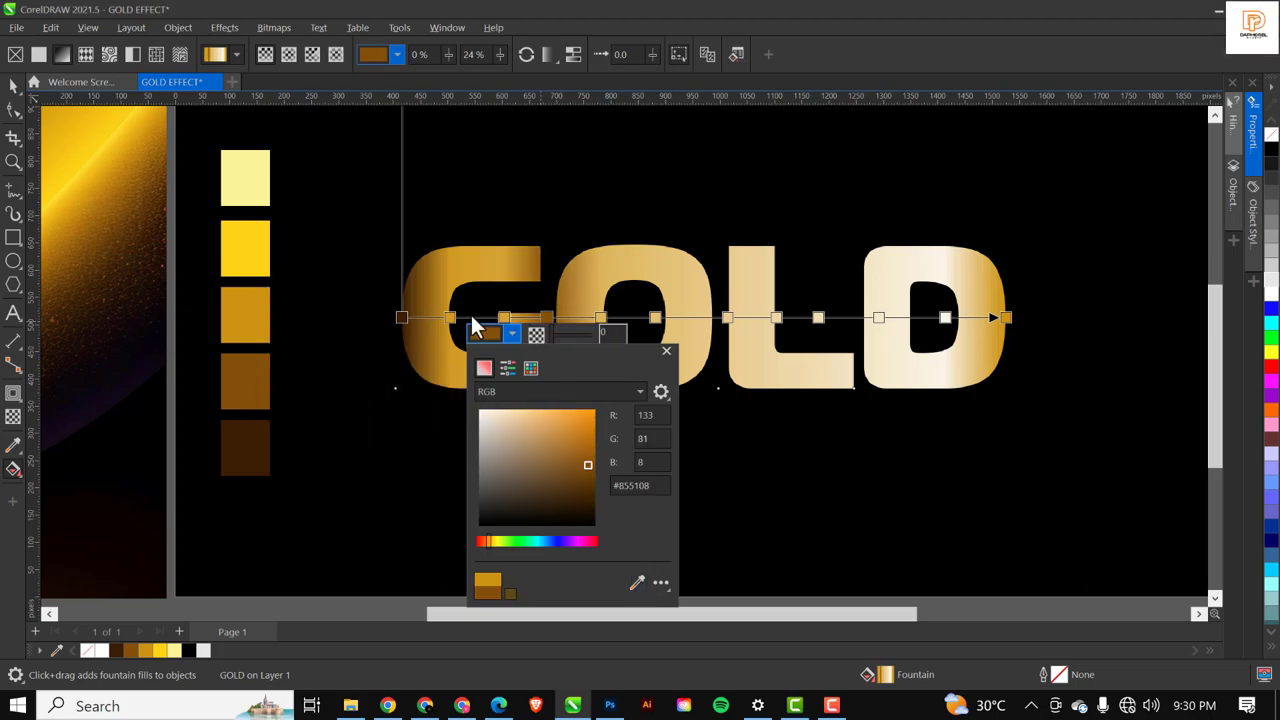
Recolour the 8% gradient node in the G with gold #CF940A sampled from the middle swatch.
click(447, 318)
scroll(468, 360, up, 1)
scroll(430, 326, up, 1)
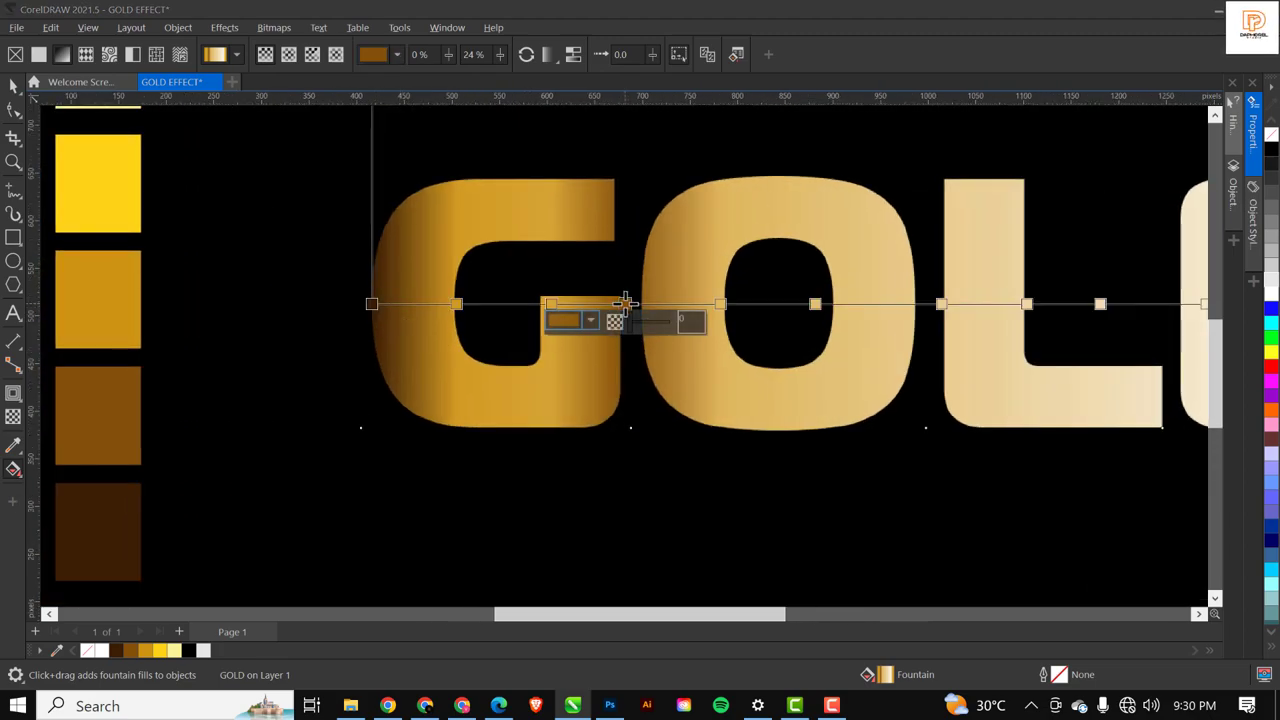
scroll(517, 274, down, 1)
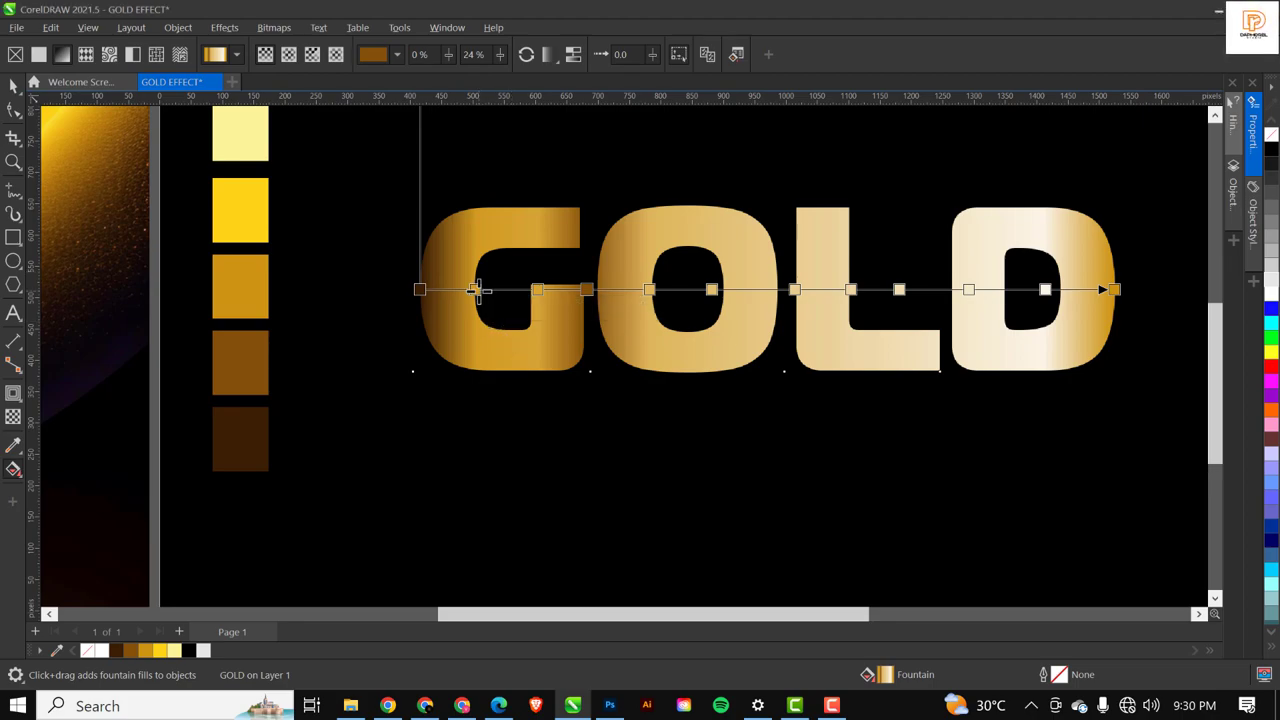
click(475, 289)
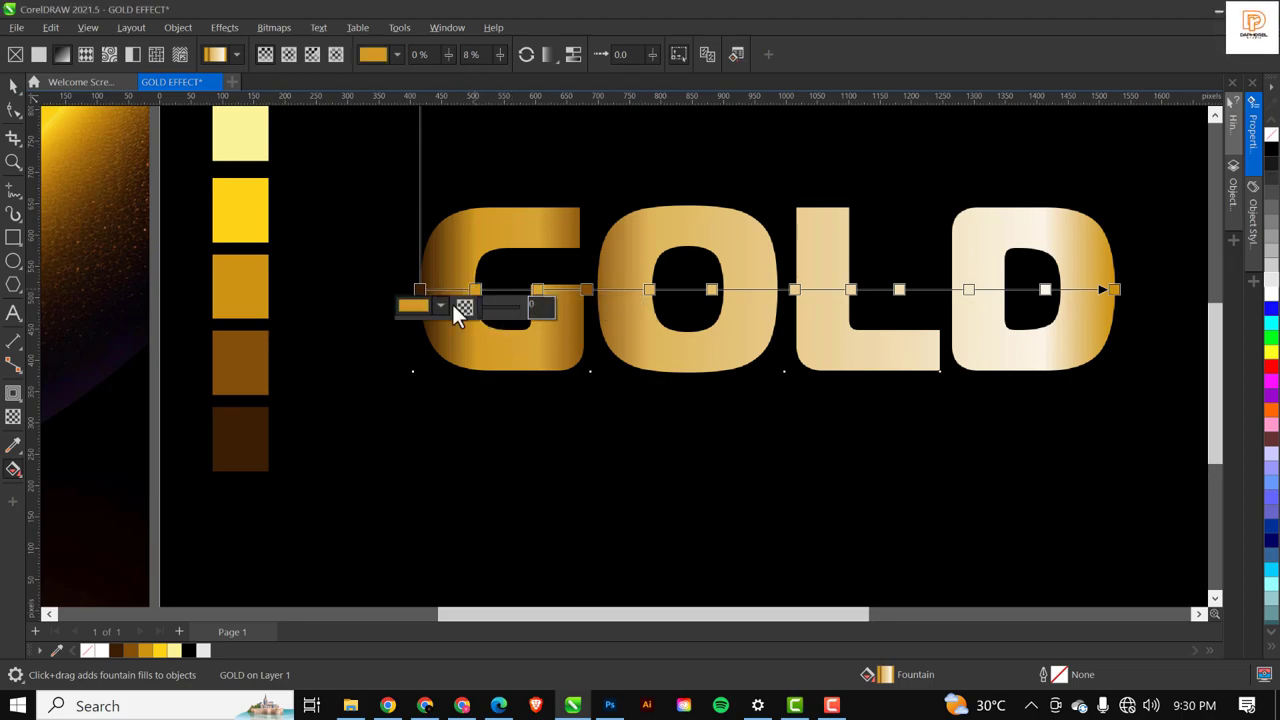
click(448, 304)
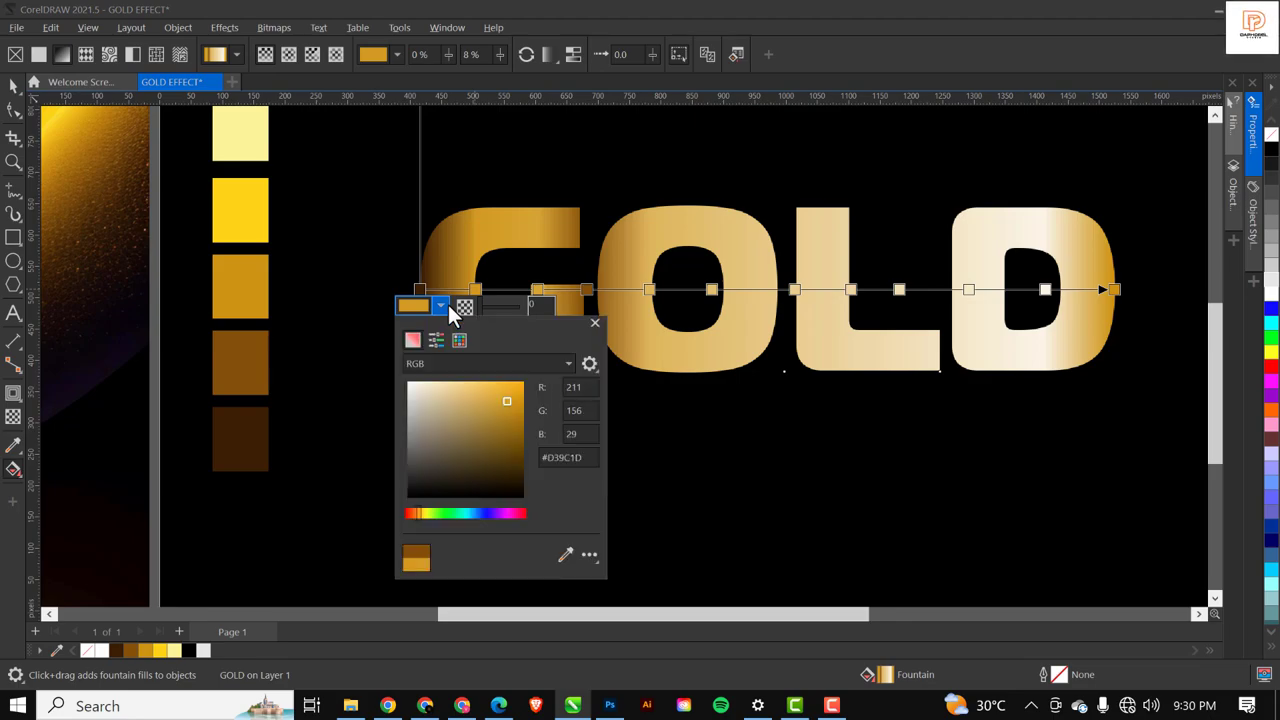
click(565, 554)
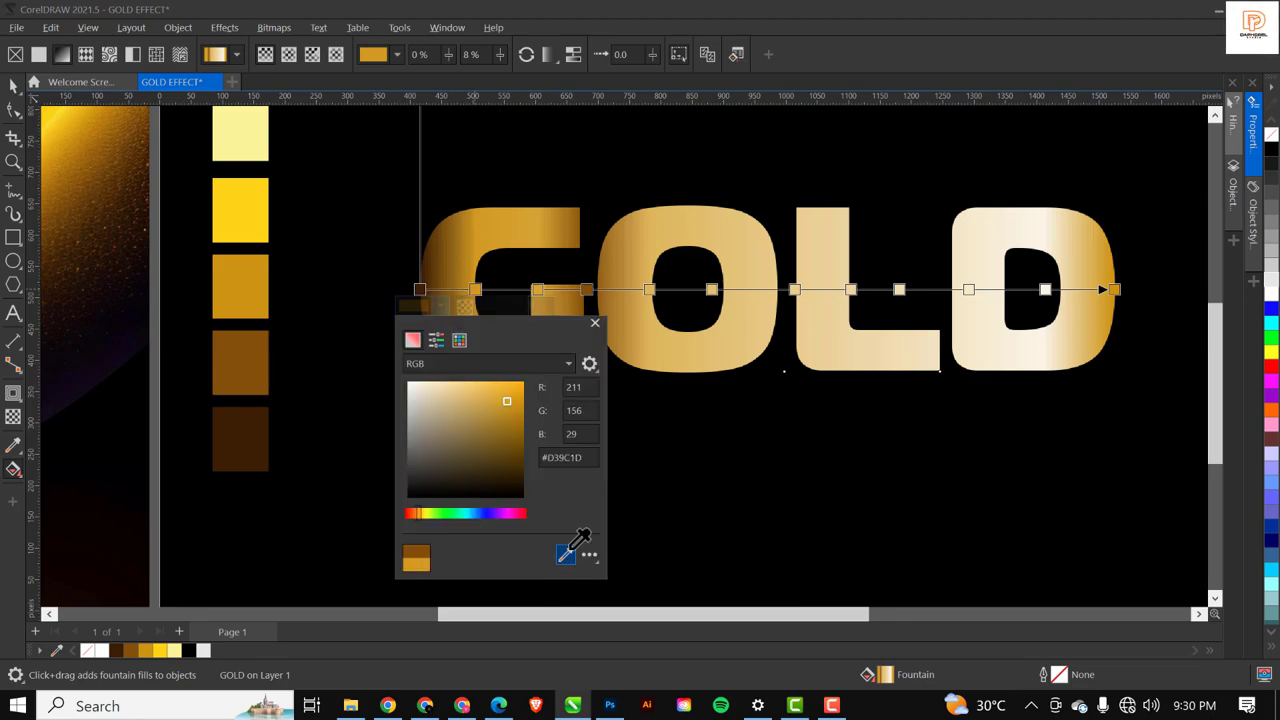
click(238, 283)
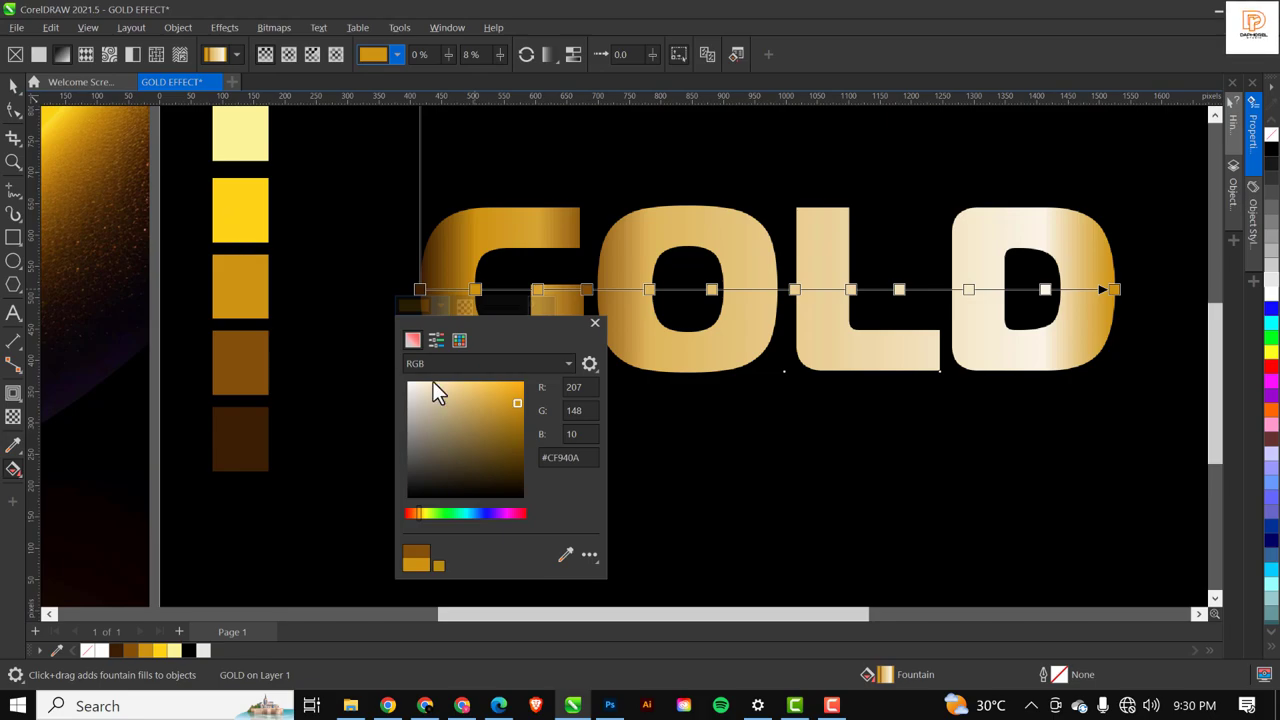
Recolour the 17% gradient node in the G with bright yellow #FDD504 sampled from the second swatch.
click(537, 289)
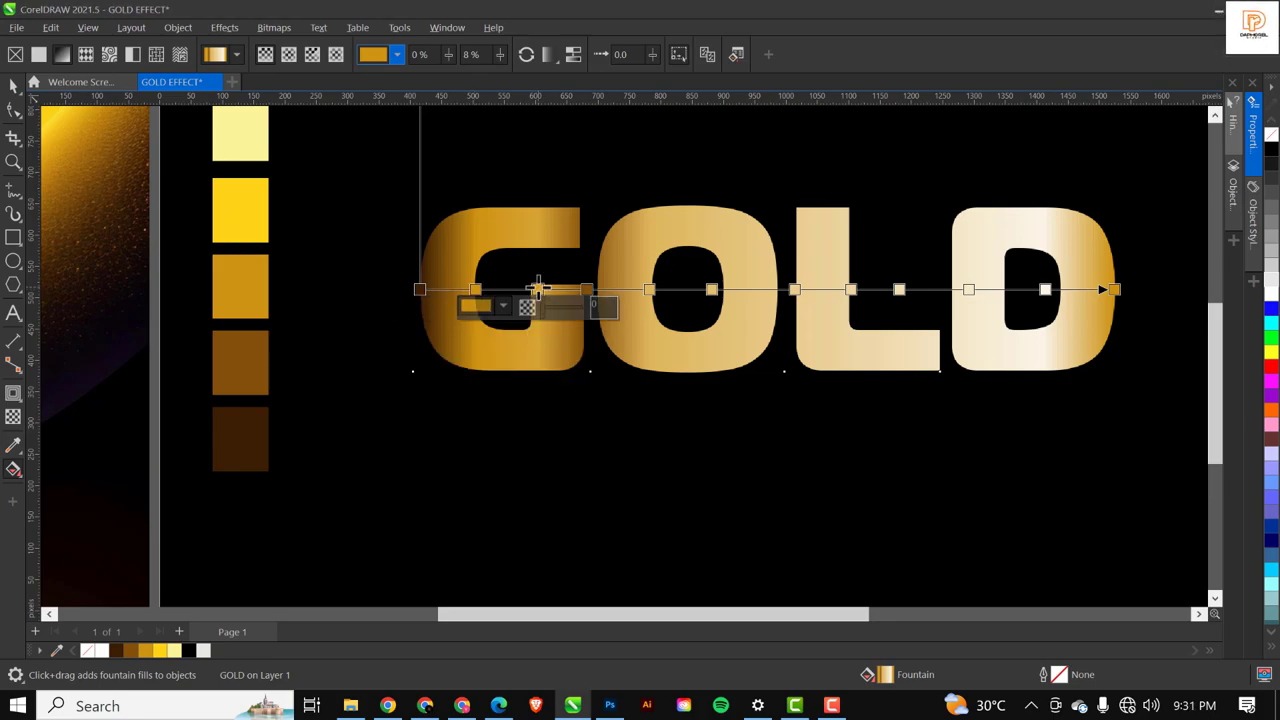
click(503, 305)
click(628, 558)
click(241, 217)
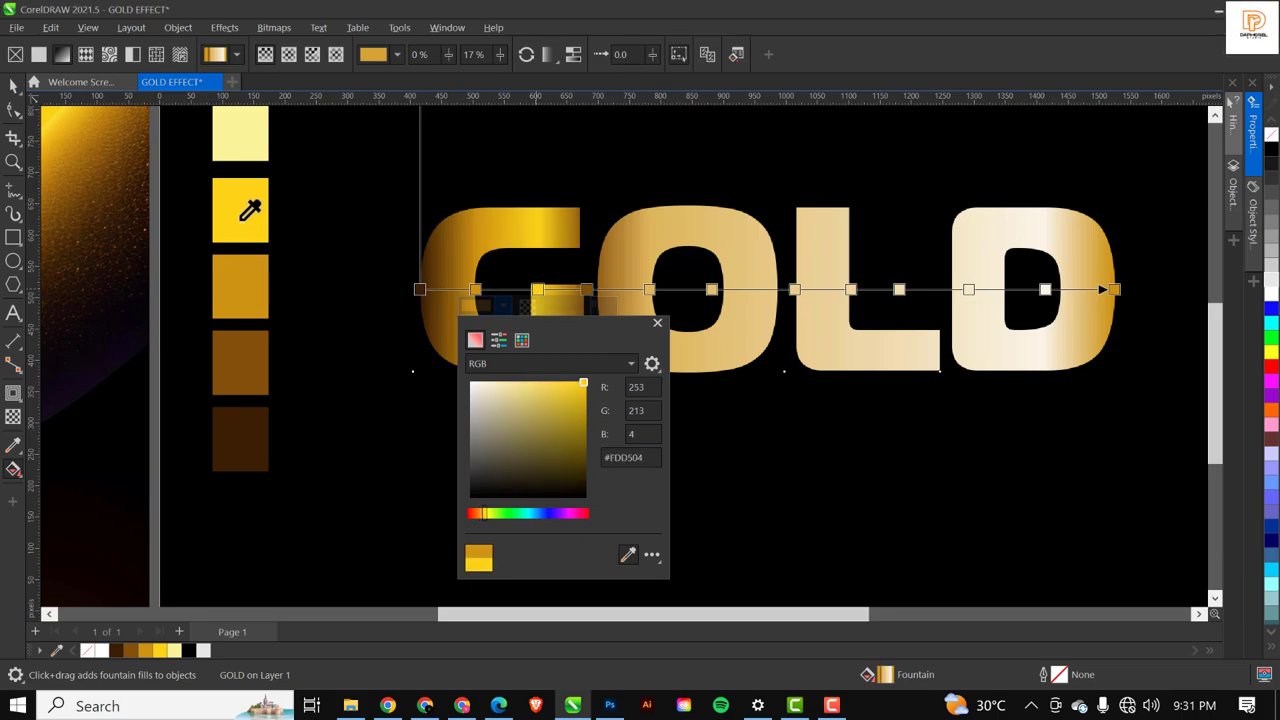
click(499, 284)
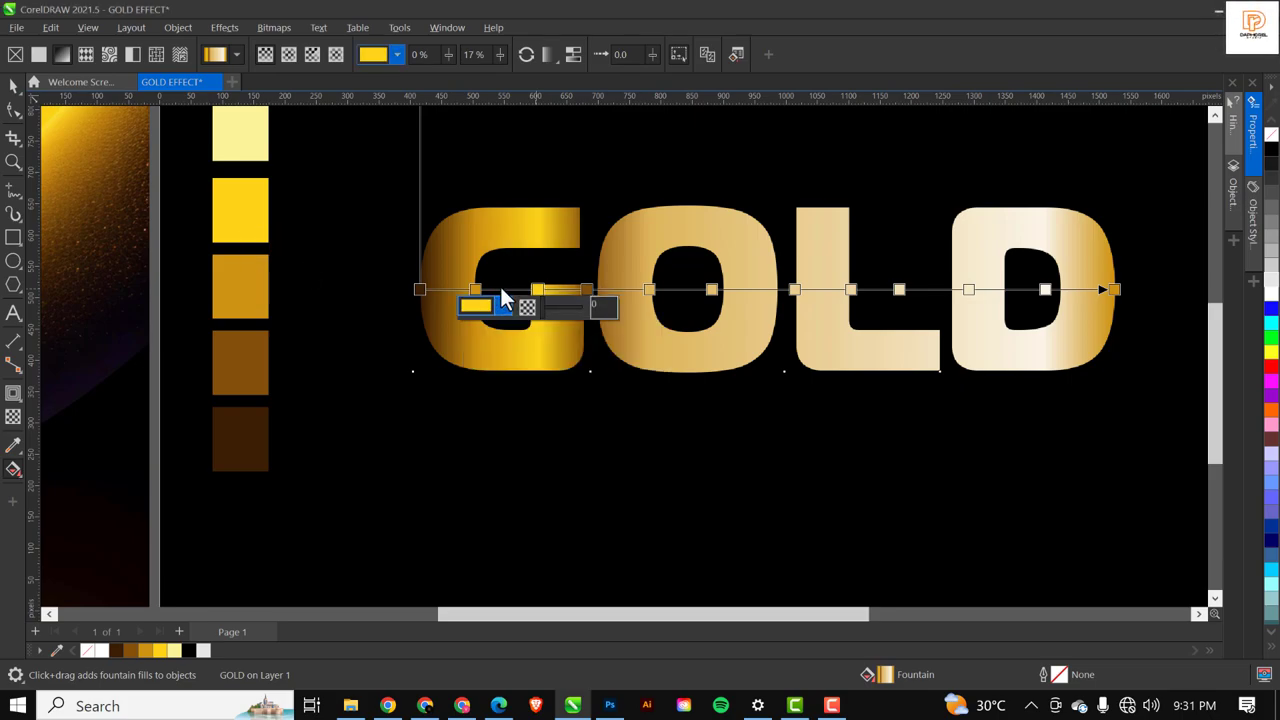
click(506, 298)
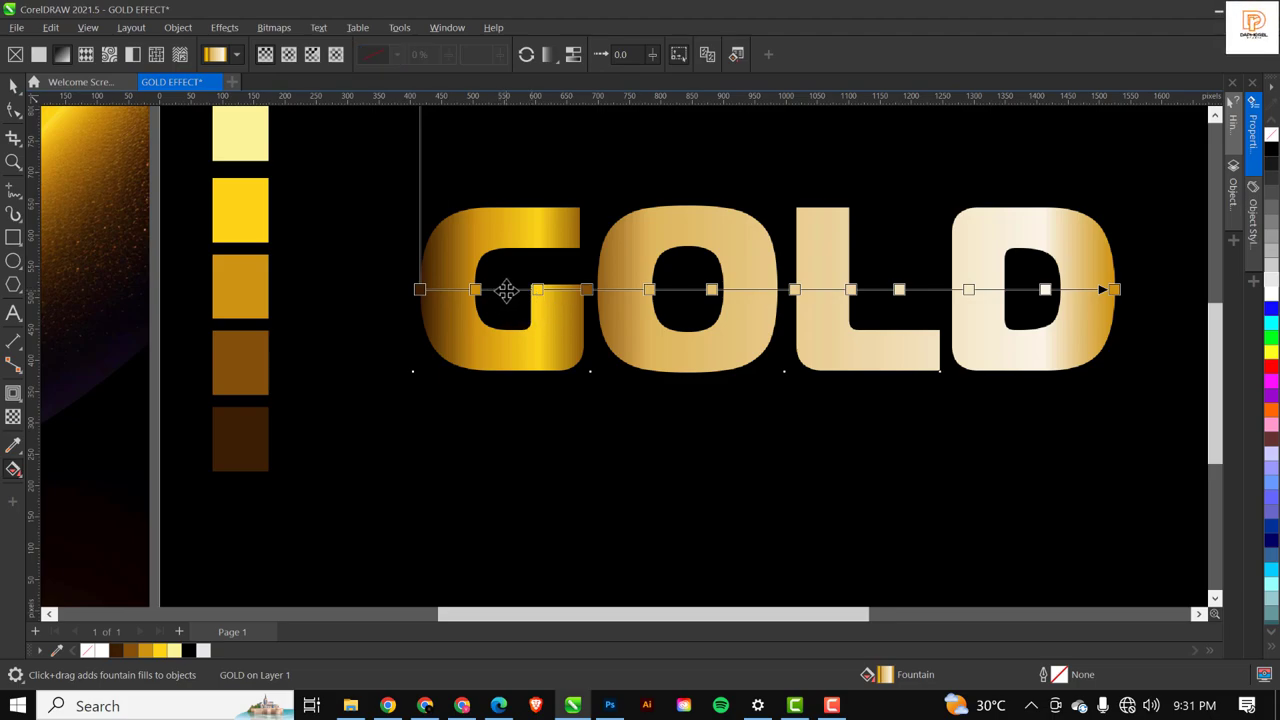
Add a colour node at 12% inside the G and give it the pale yellow sampled from the uppermost swatch.
double_click(505, 290)
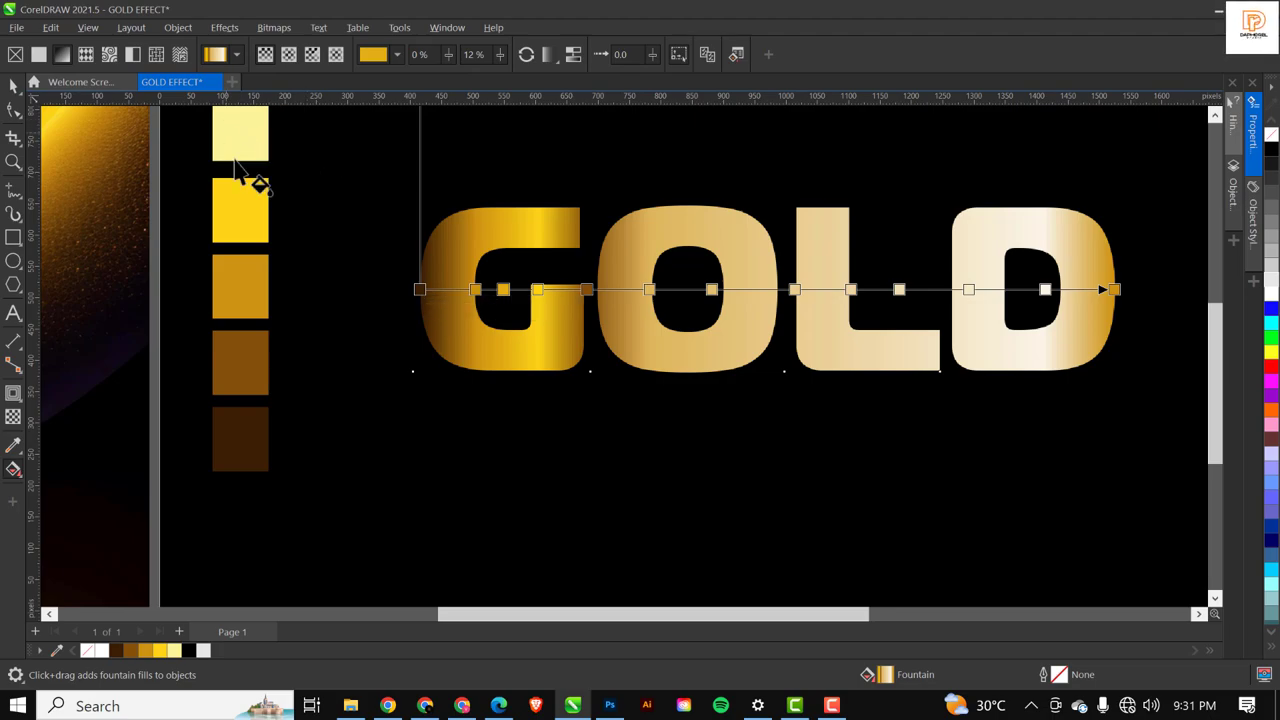
mouse_move(503, 290)
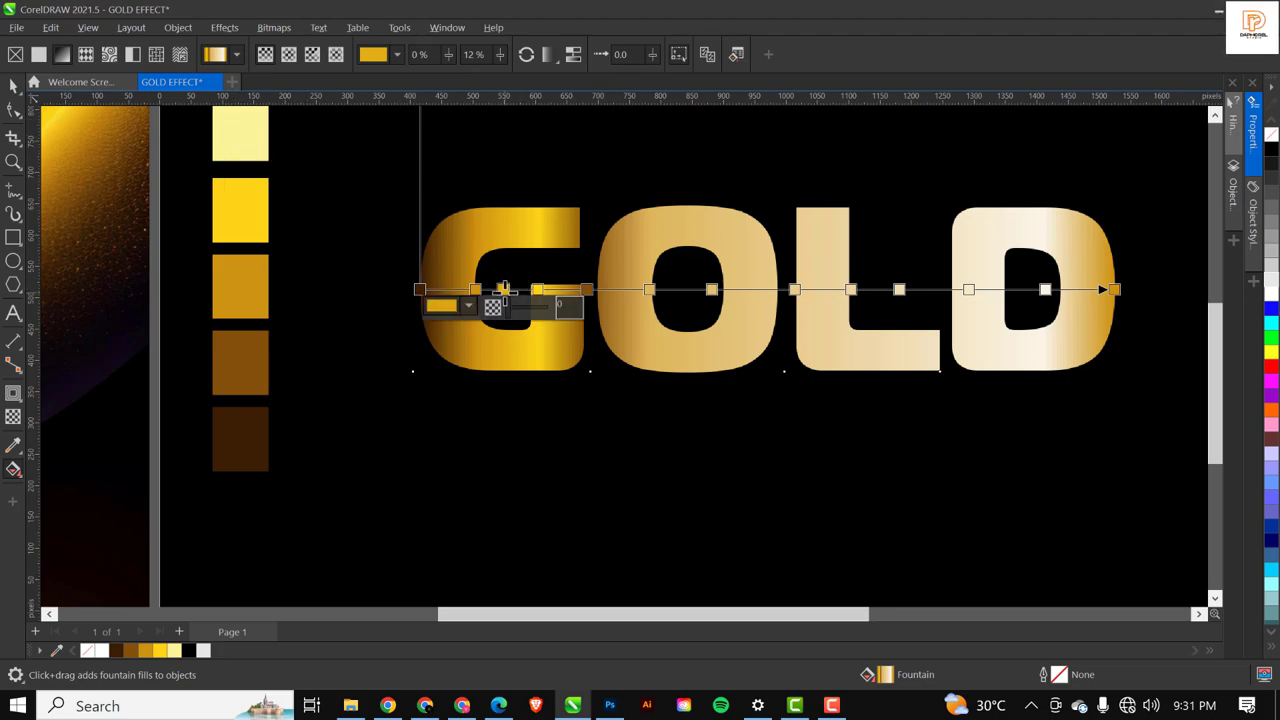
click(470, 304)
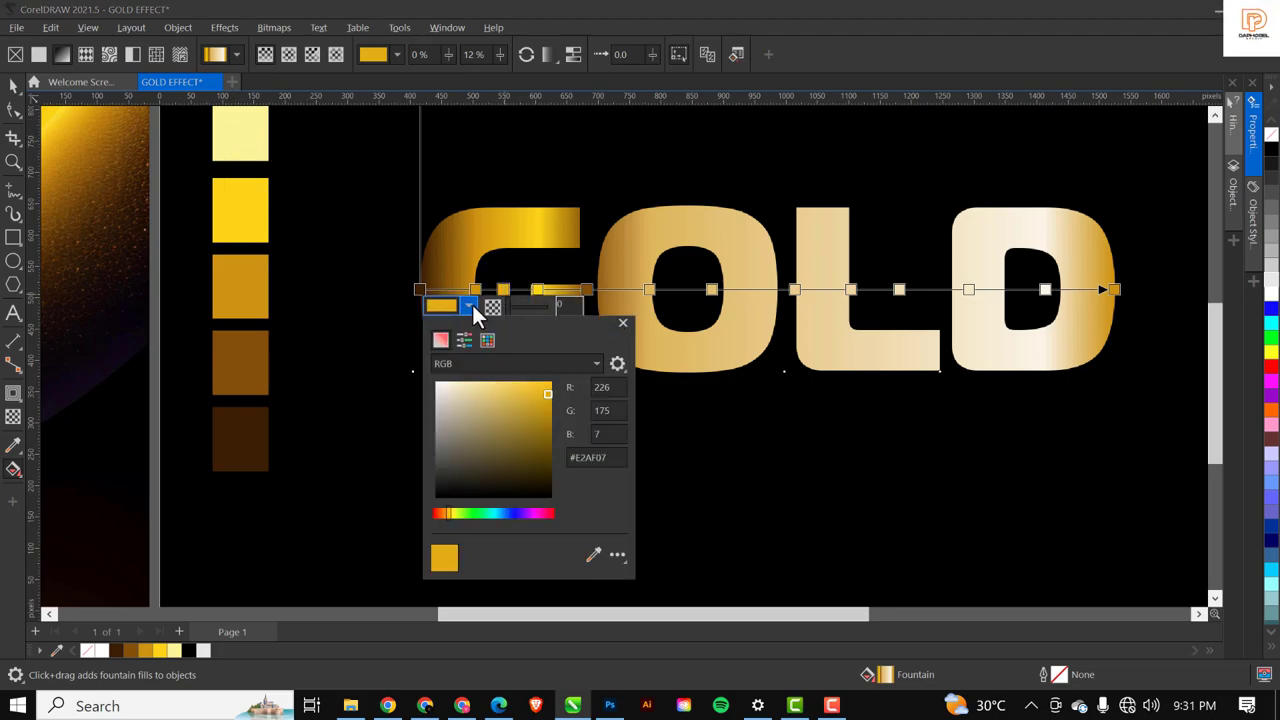
click(593, 557)
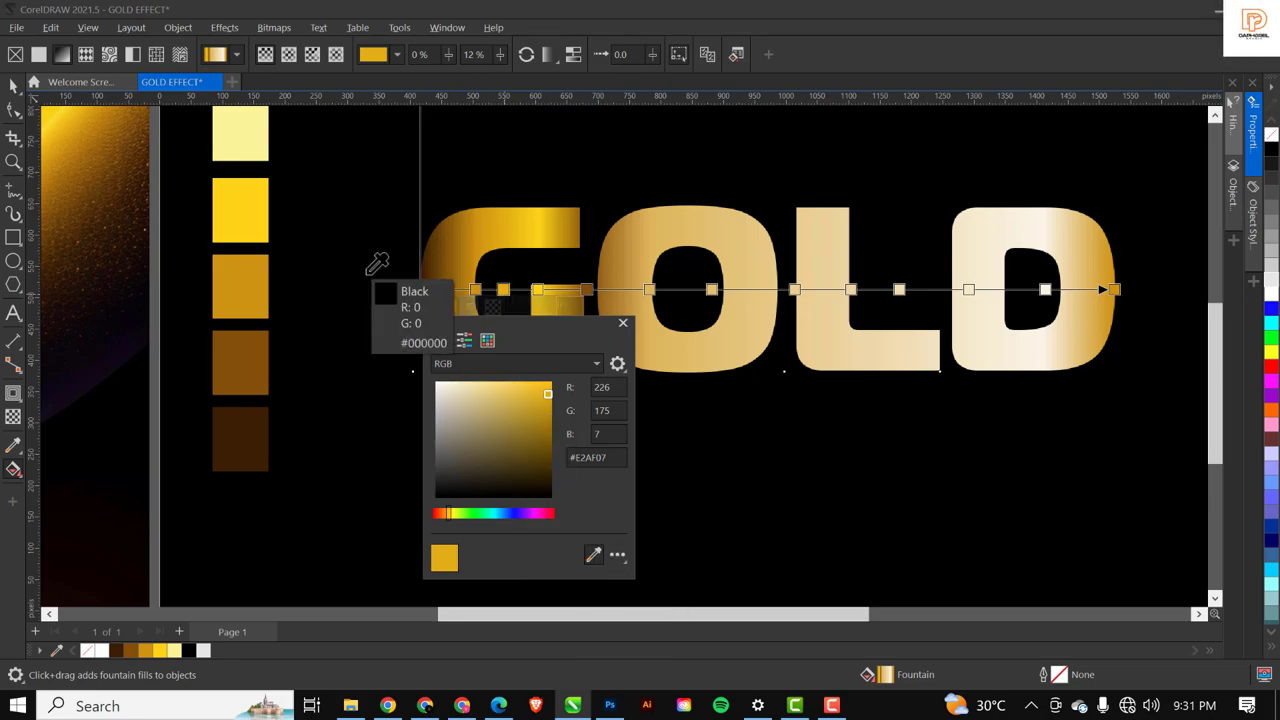
click(260, 127)
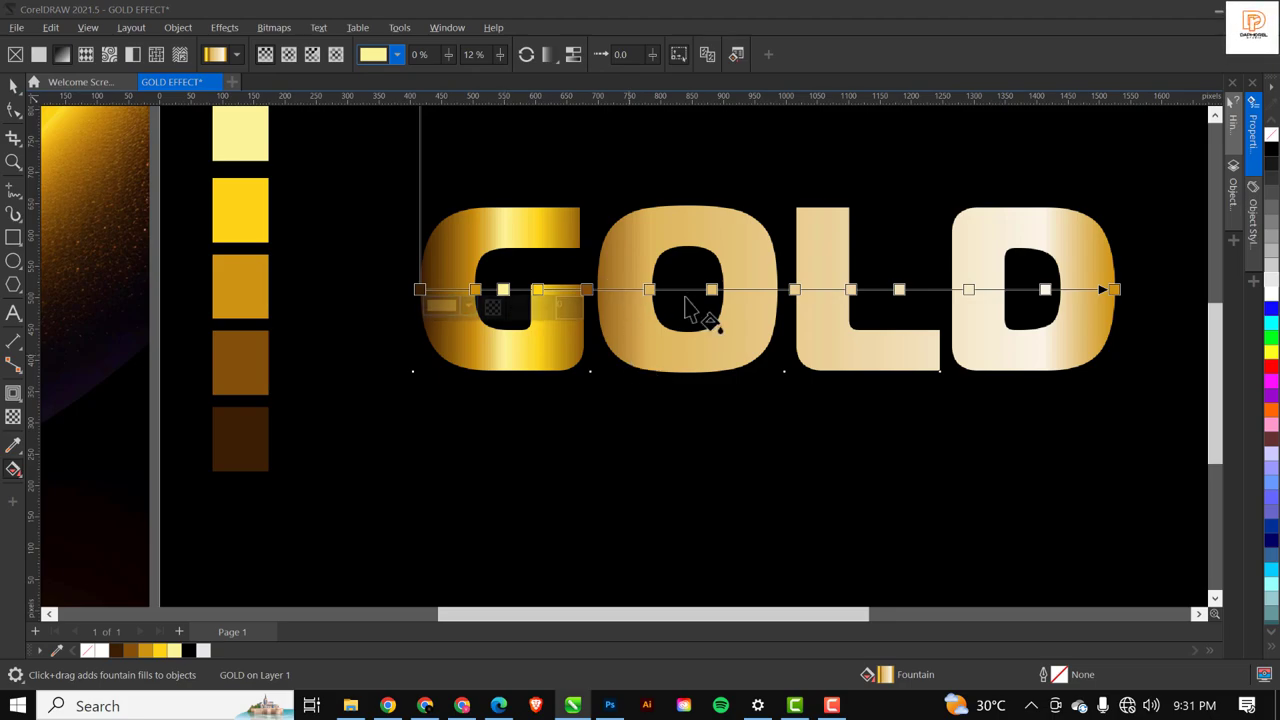
Recolour the 54% gradient node at the start of the L with gold #CF940A sampled from the middle swatch.
click(795, 289)
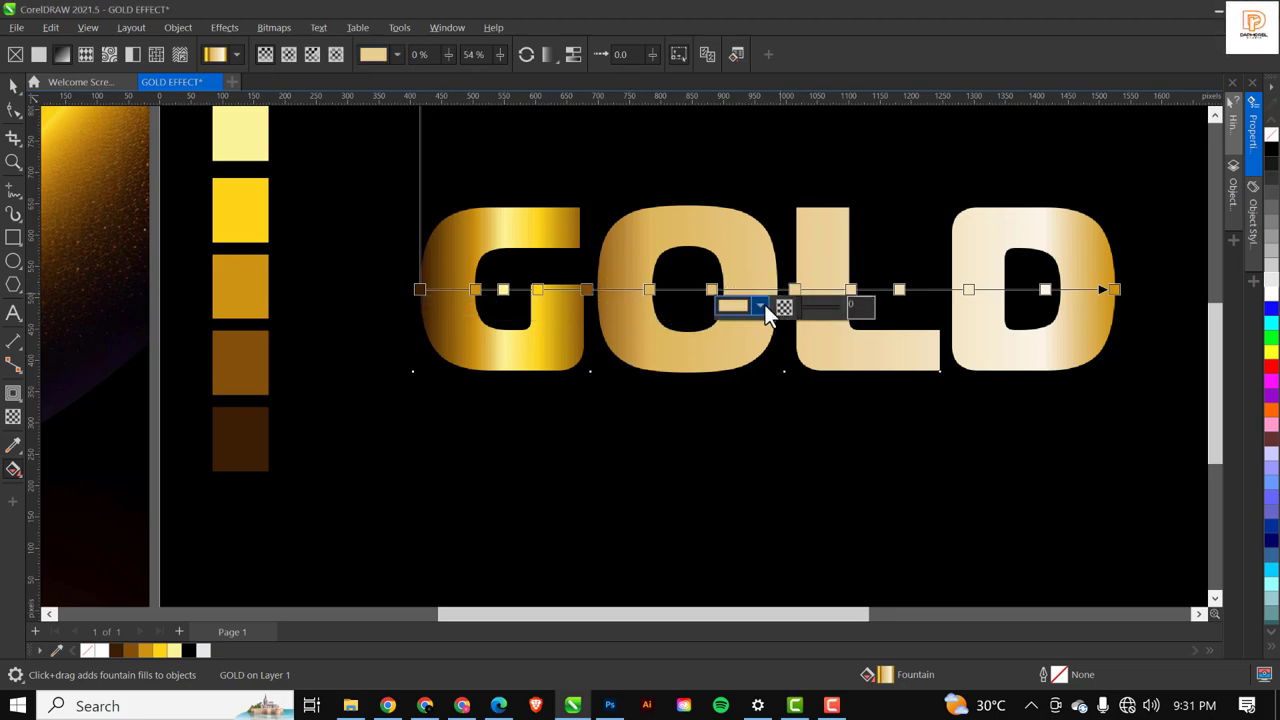
click(761, 307)
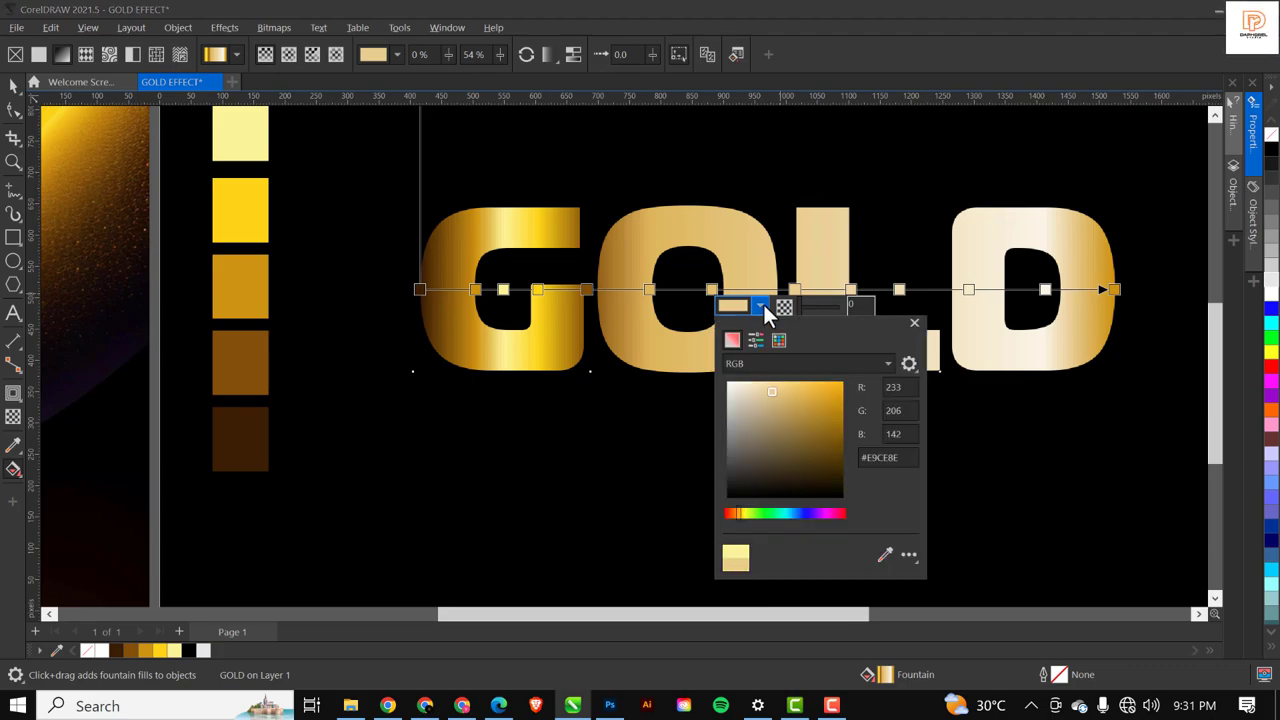
click(885, 555)
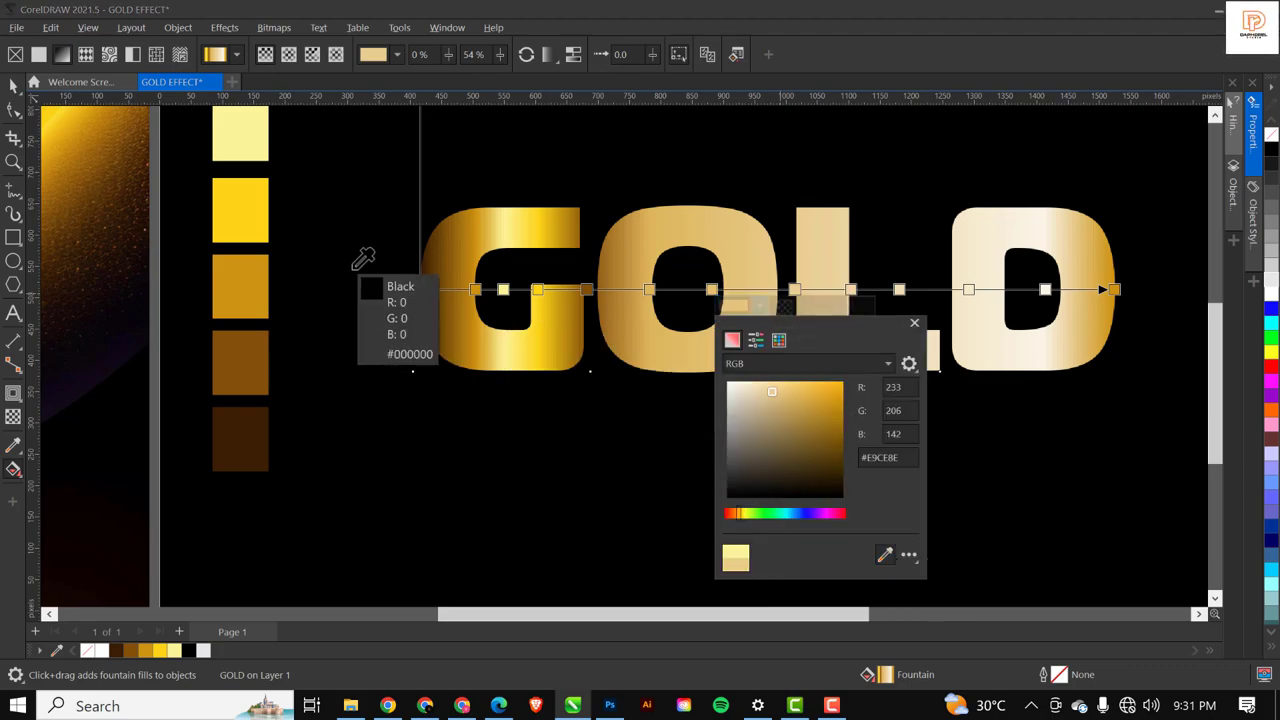
click(252, 280)
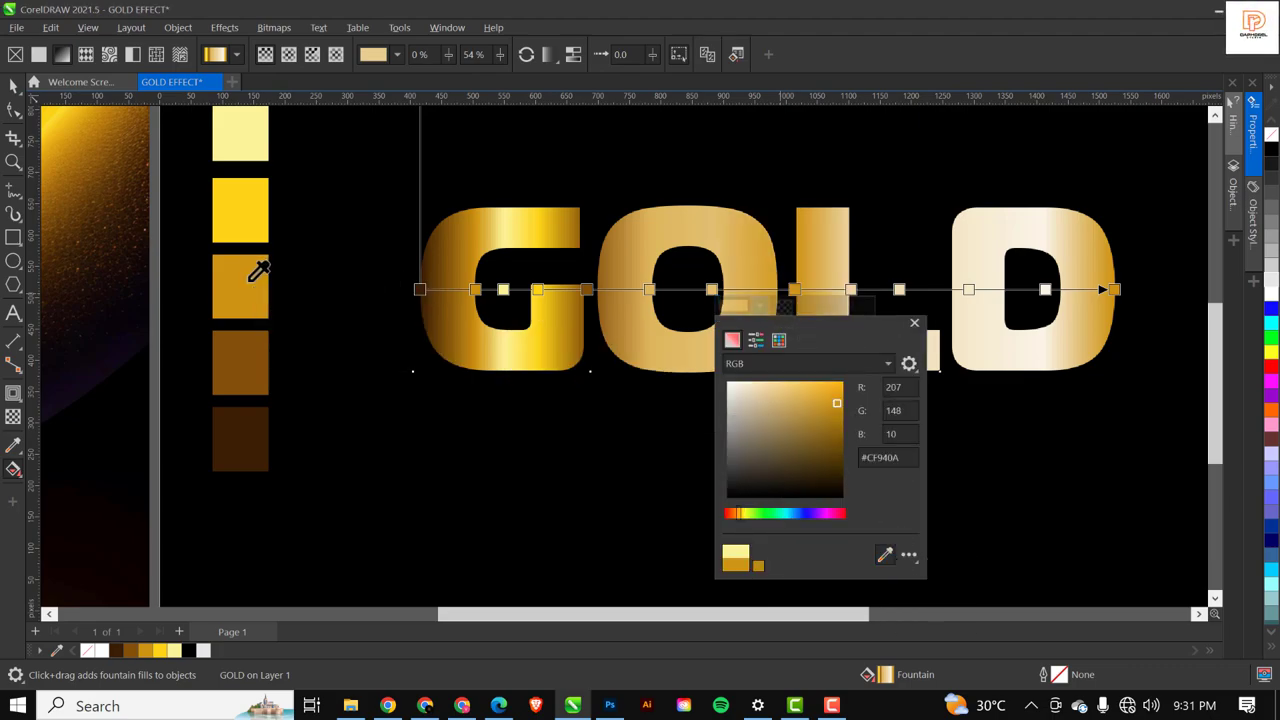
Recolour the 33% gradient node in the O with bright yellow #FDD504 sampled from the second swatch.
click(651, 289)
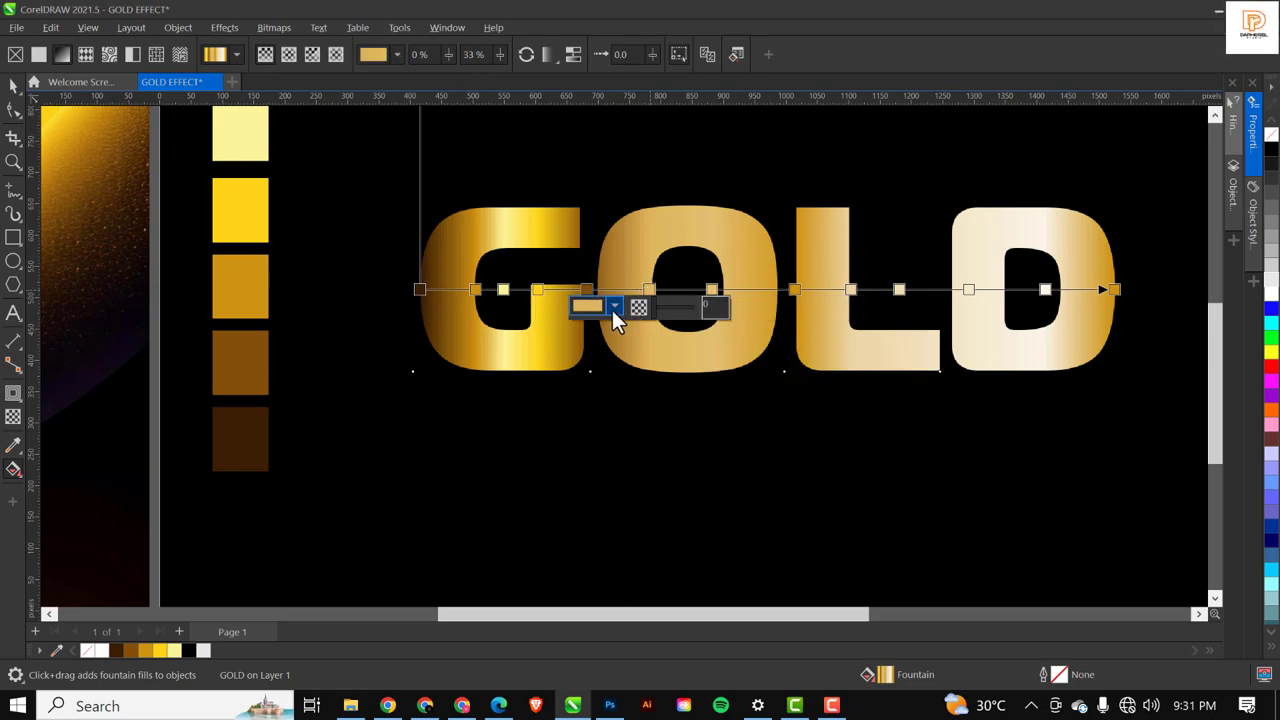
click(613, 307)
click(740, 556)
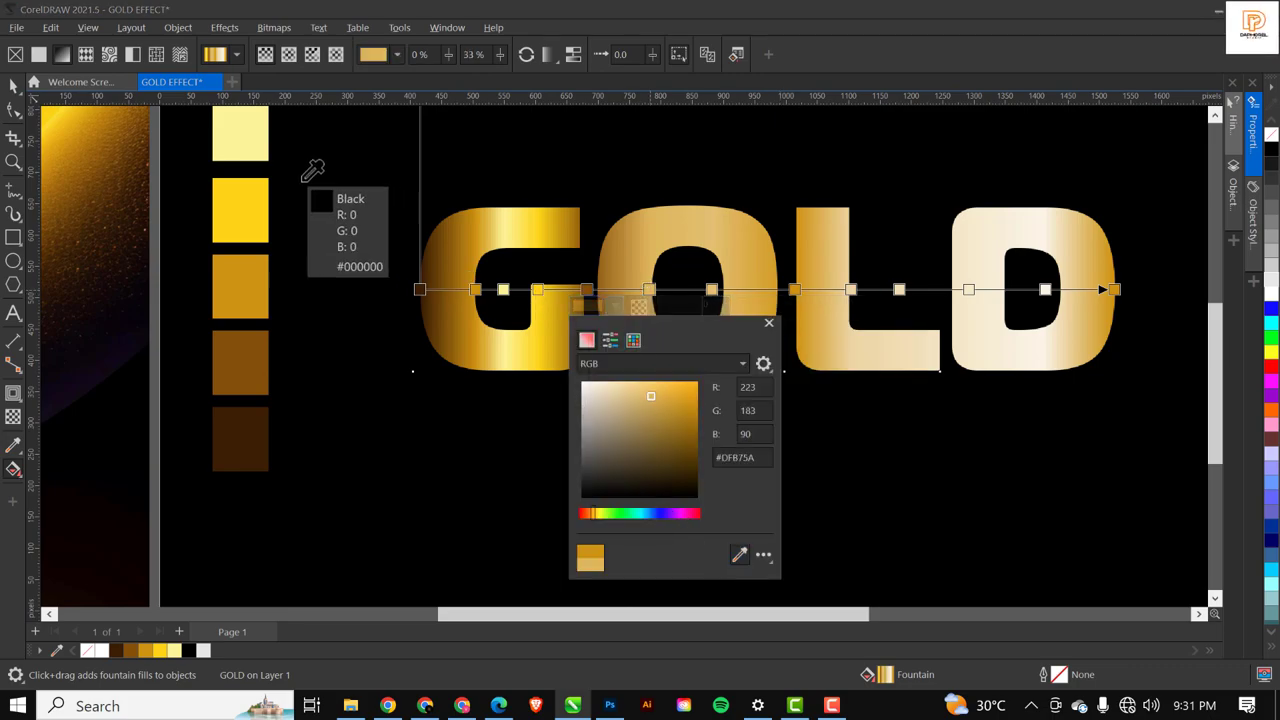
click(248, 193)
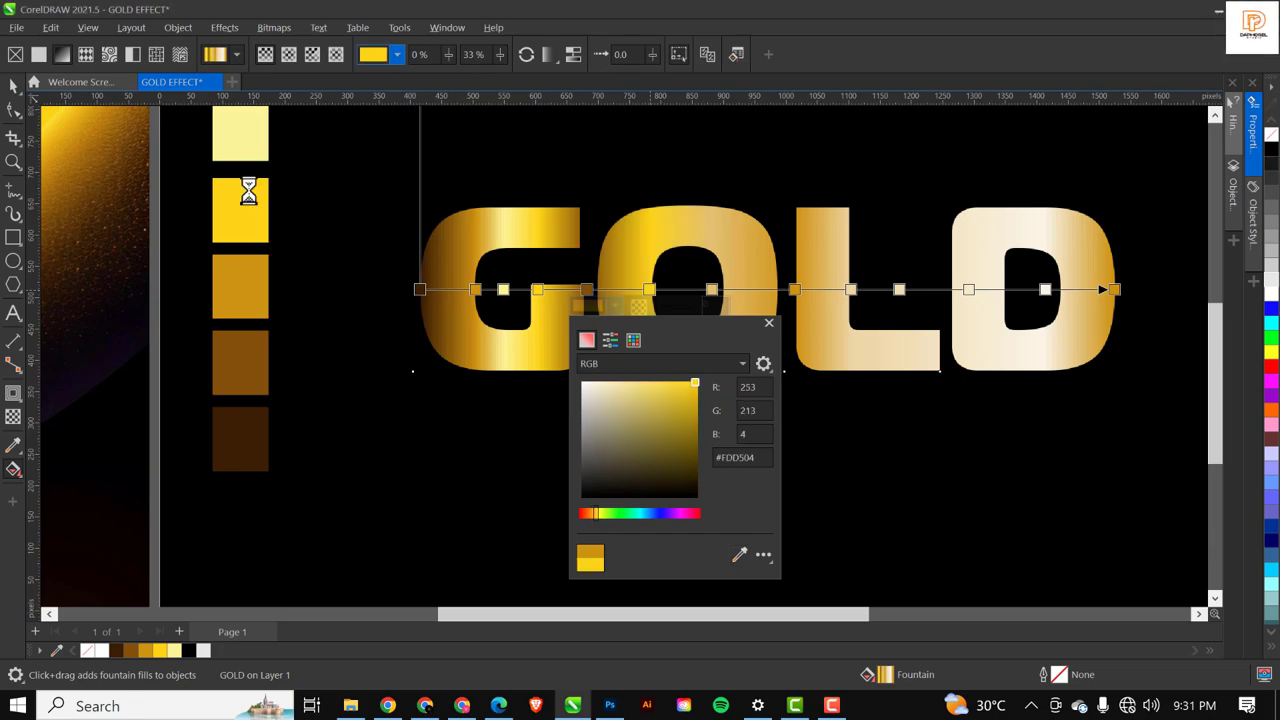
Recolour the 42% gradient node in the O with pale yellow #FDF497 sampled from the uppermost swatch.
click(714, 290)
click(712, 290)
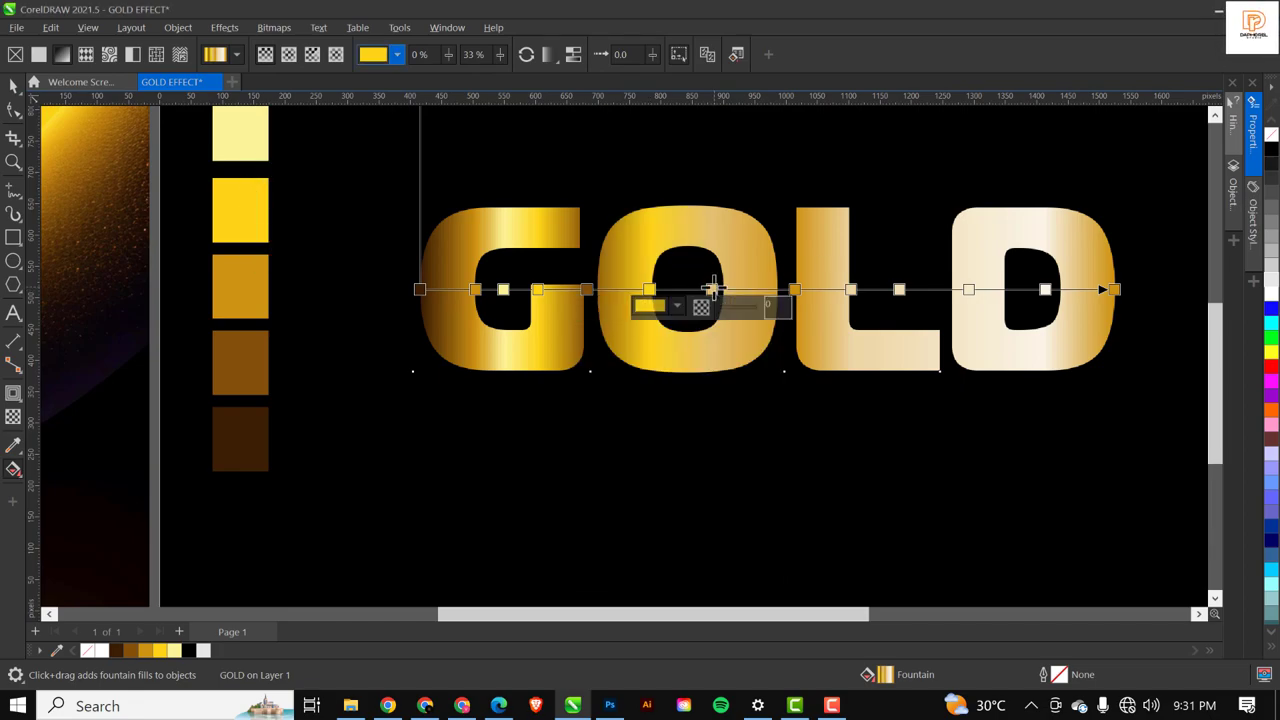
click(678, 306)
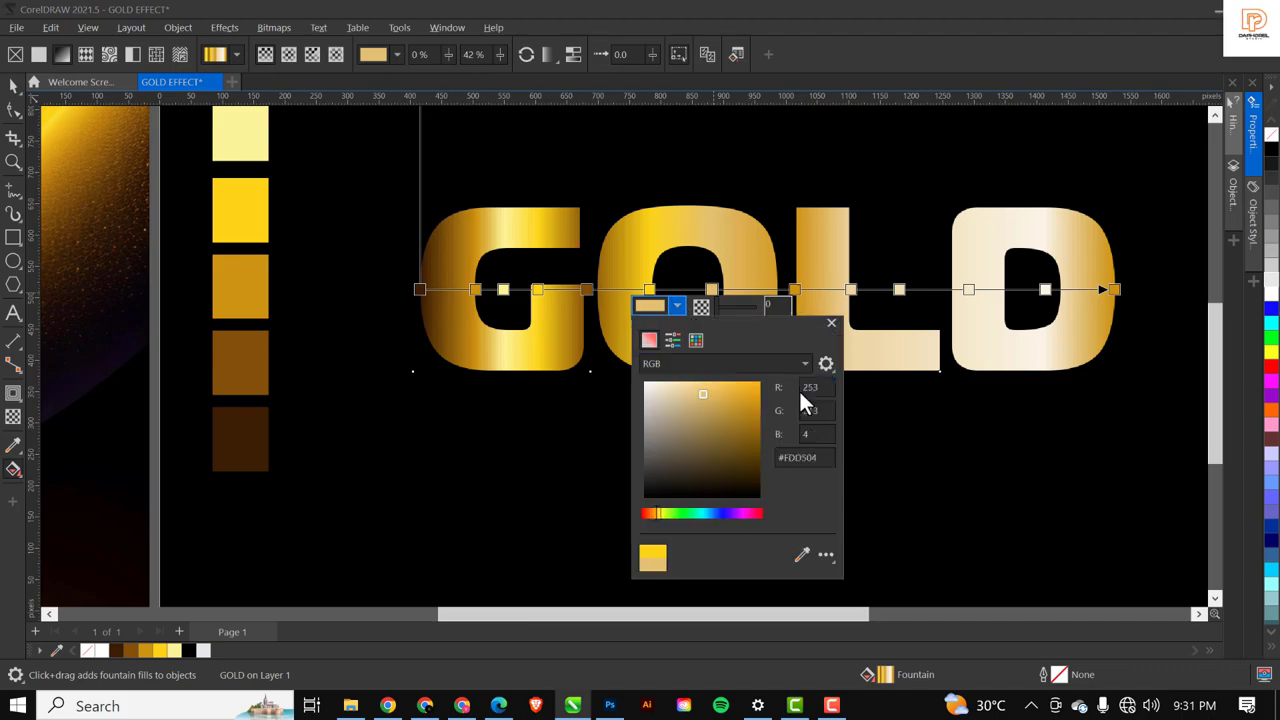
click(801, 555)
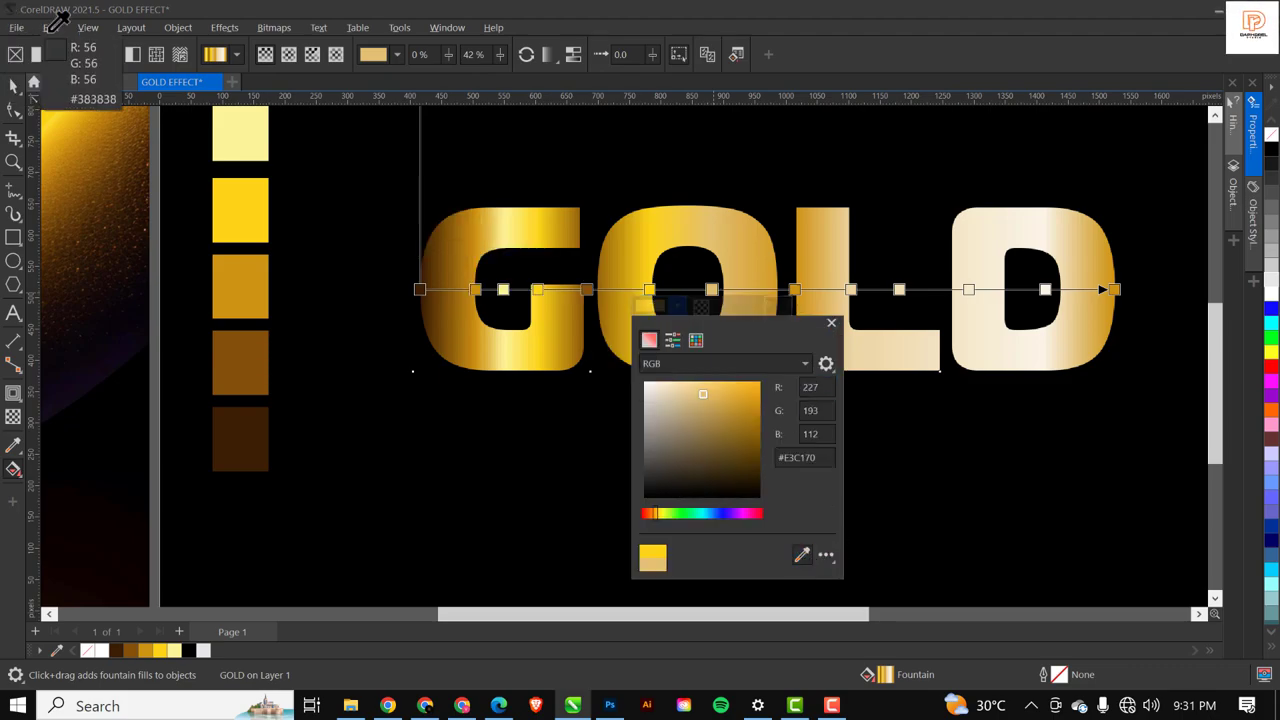
click(254, 138)
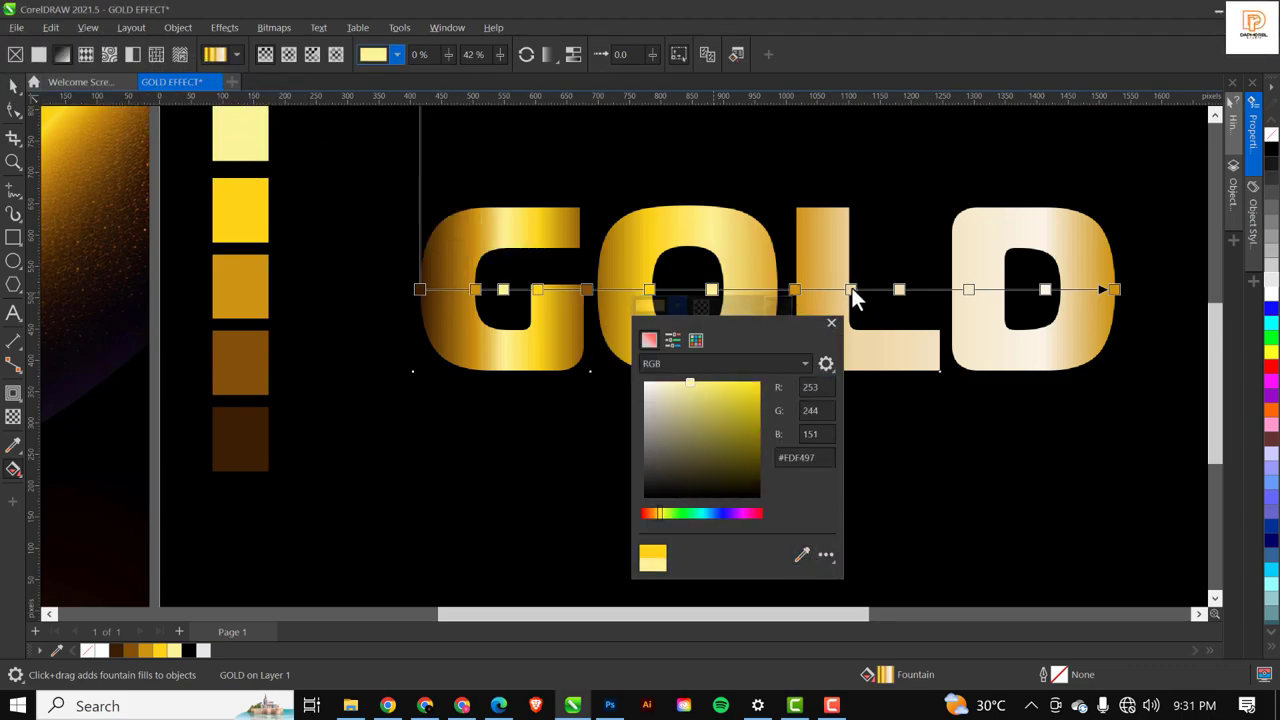
Recolour the 54% gradient node at the start of the L with brown #855108 sampled from the fourth swatch.
scroll(852, 288, up, 1)
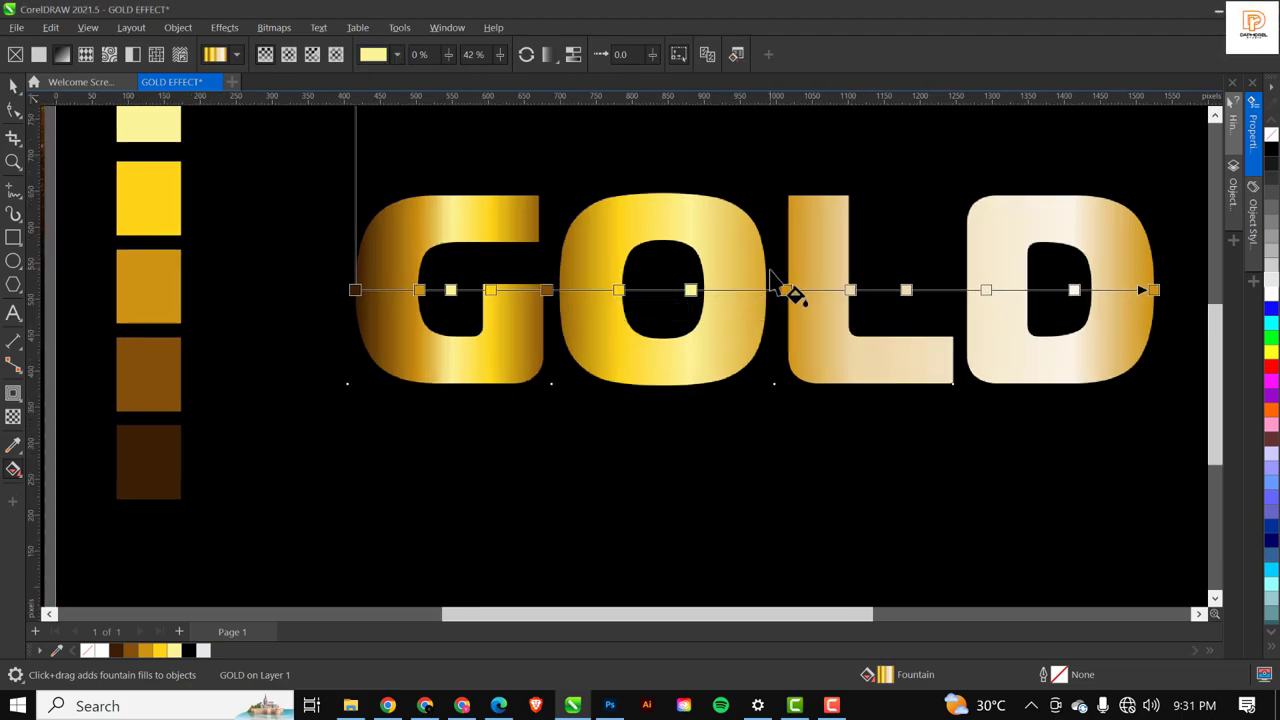
scroll(776, 286, down, 1)
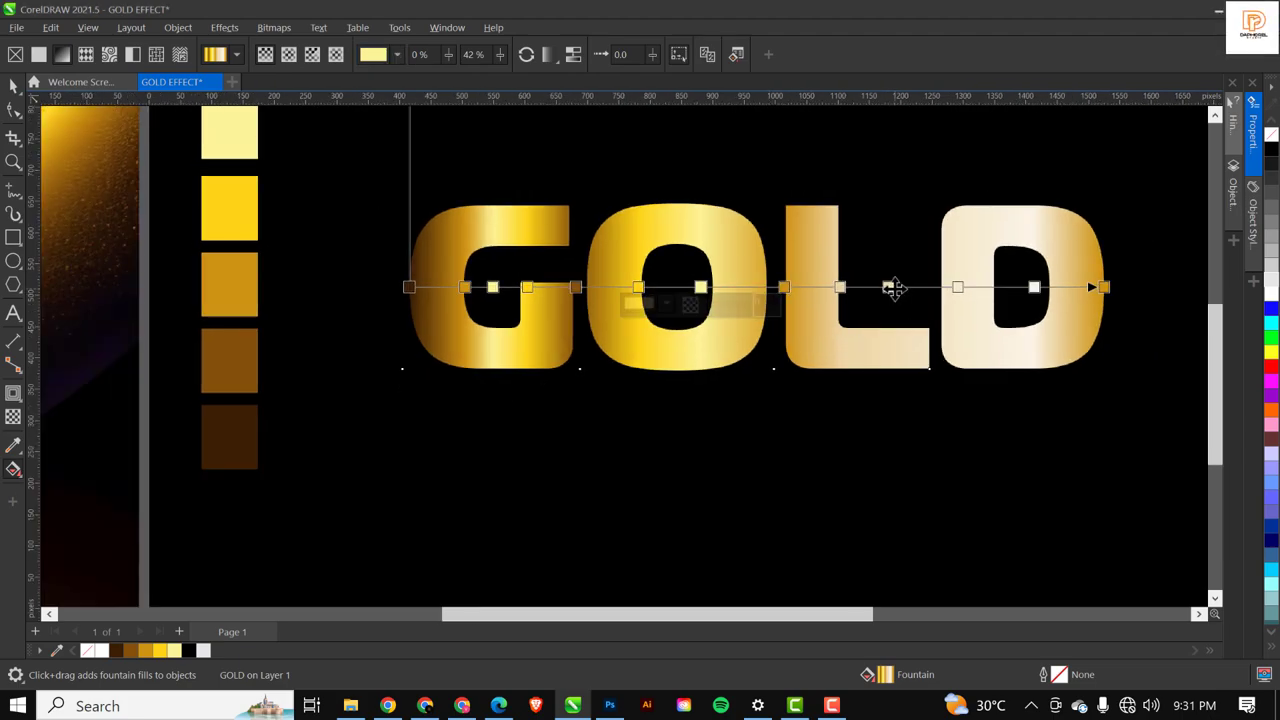
click(783, 287)
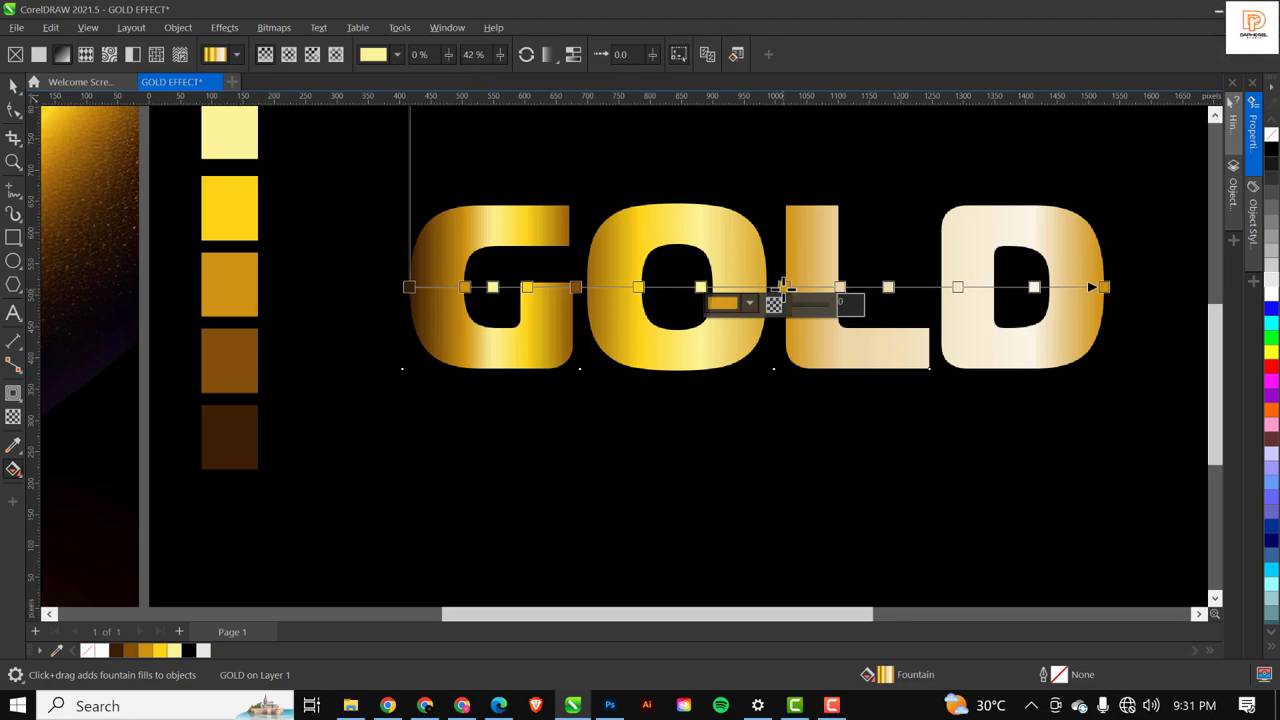
click(749, 304)
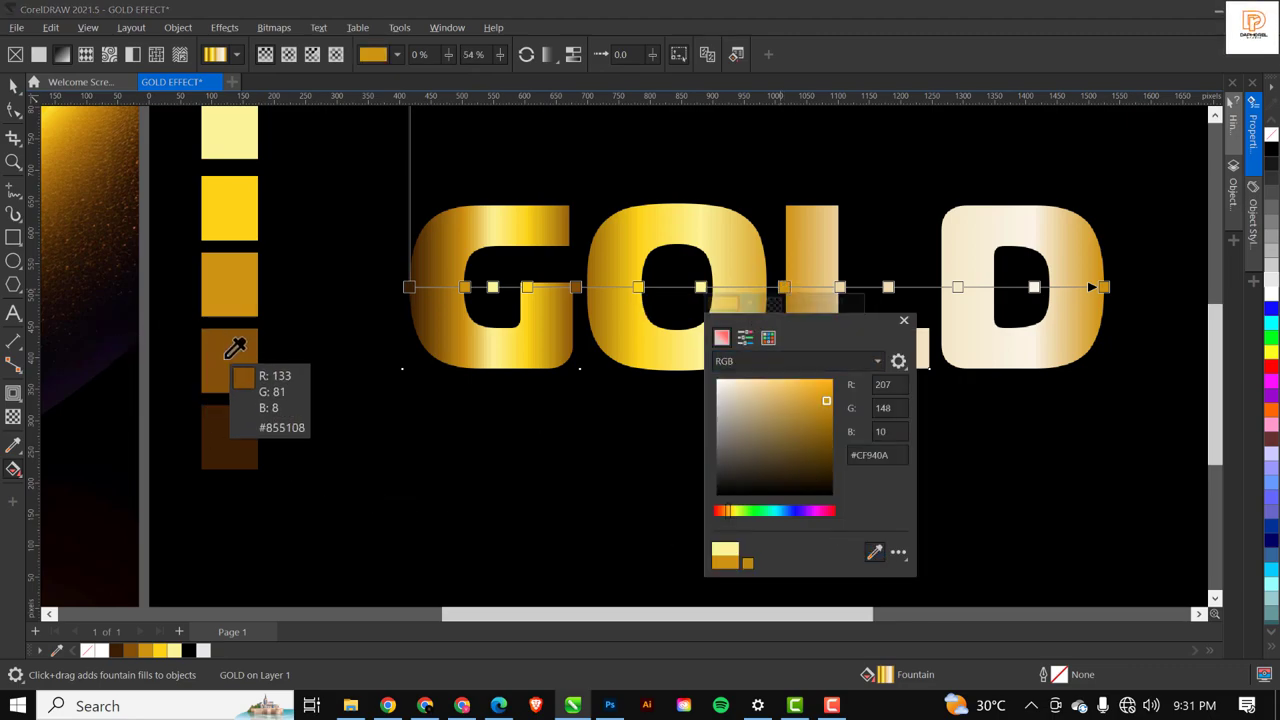
click(232, 356)
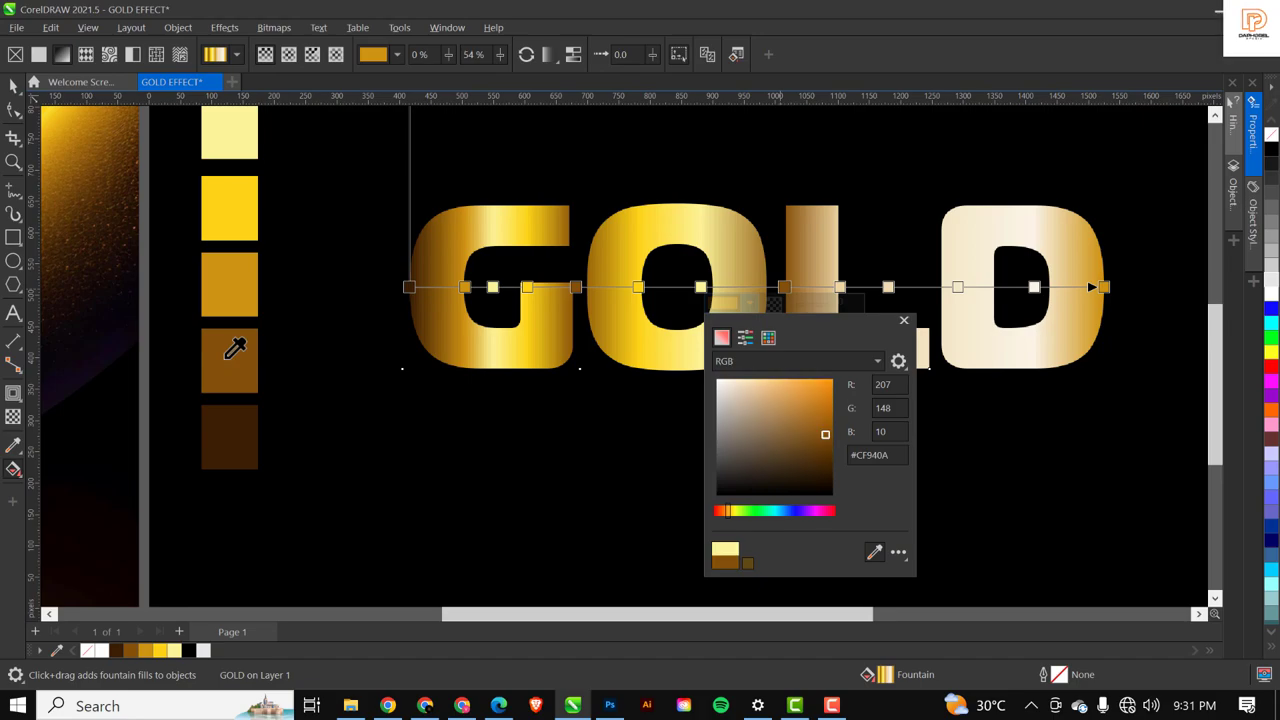
key(Escape)
Recolour the 69% gradient node in the L with the bright yellow sampled from the second swatch.
double_click(889, 287)
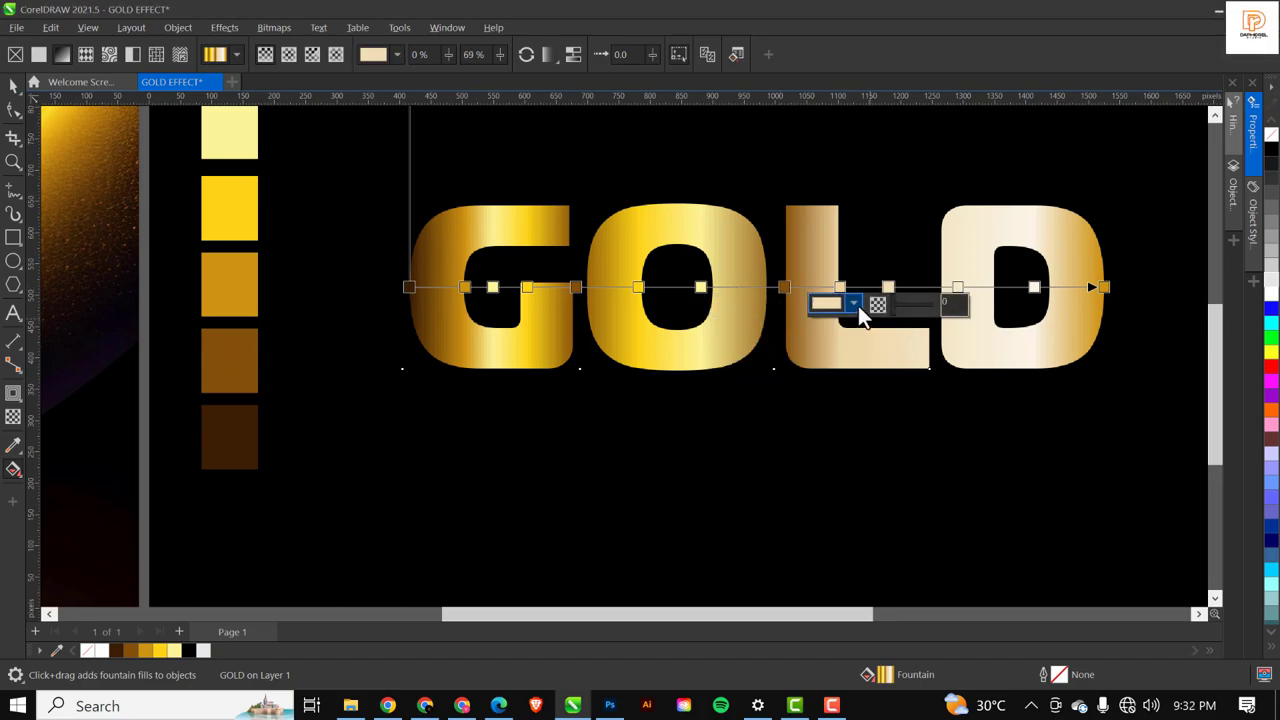
click(852, 304)
click(250, 235)
key(Escape)
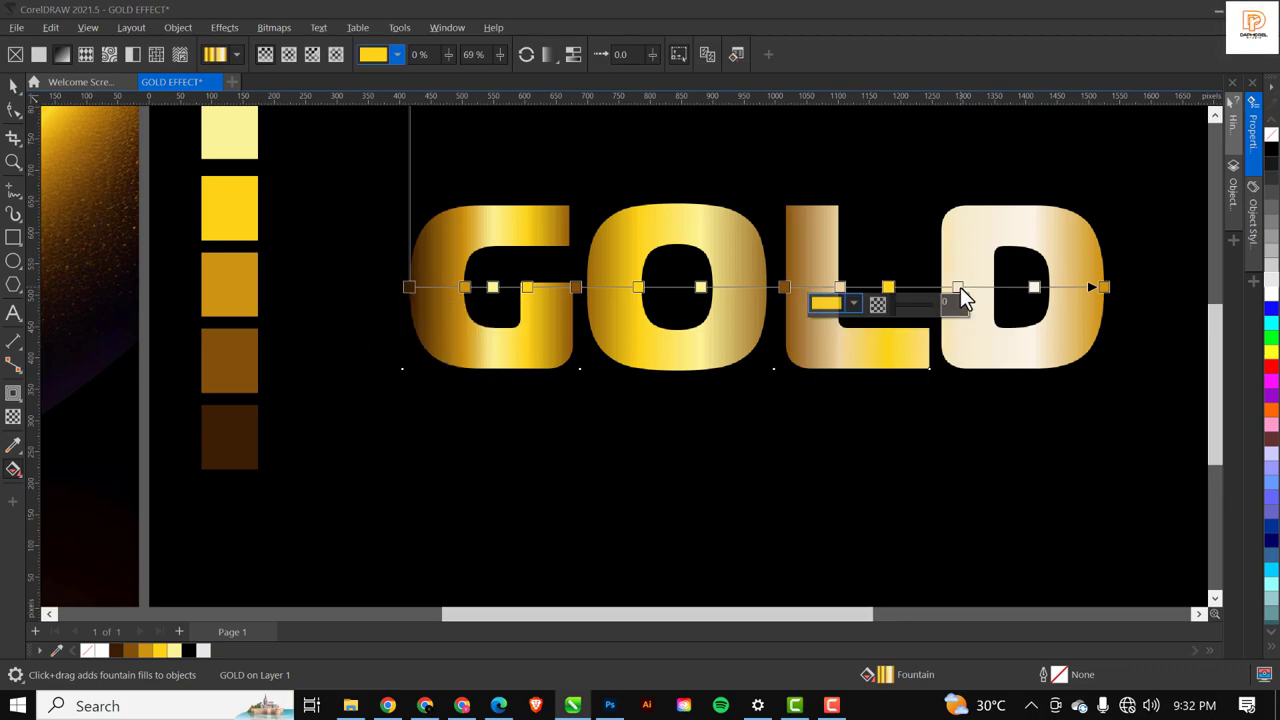
Recolour the 79% gradient node at the start of the D with the bright yellow sampled from the second swatch.
click(960, 289)
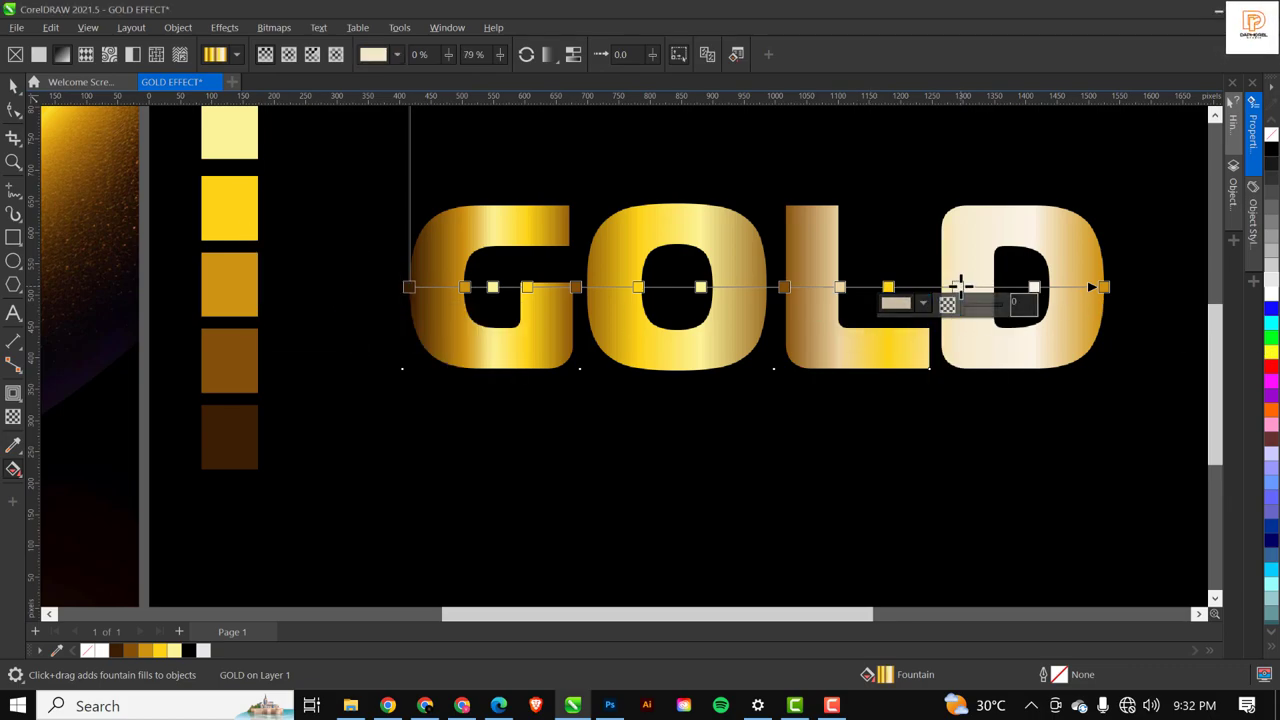
click(921, 303)
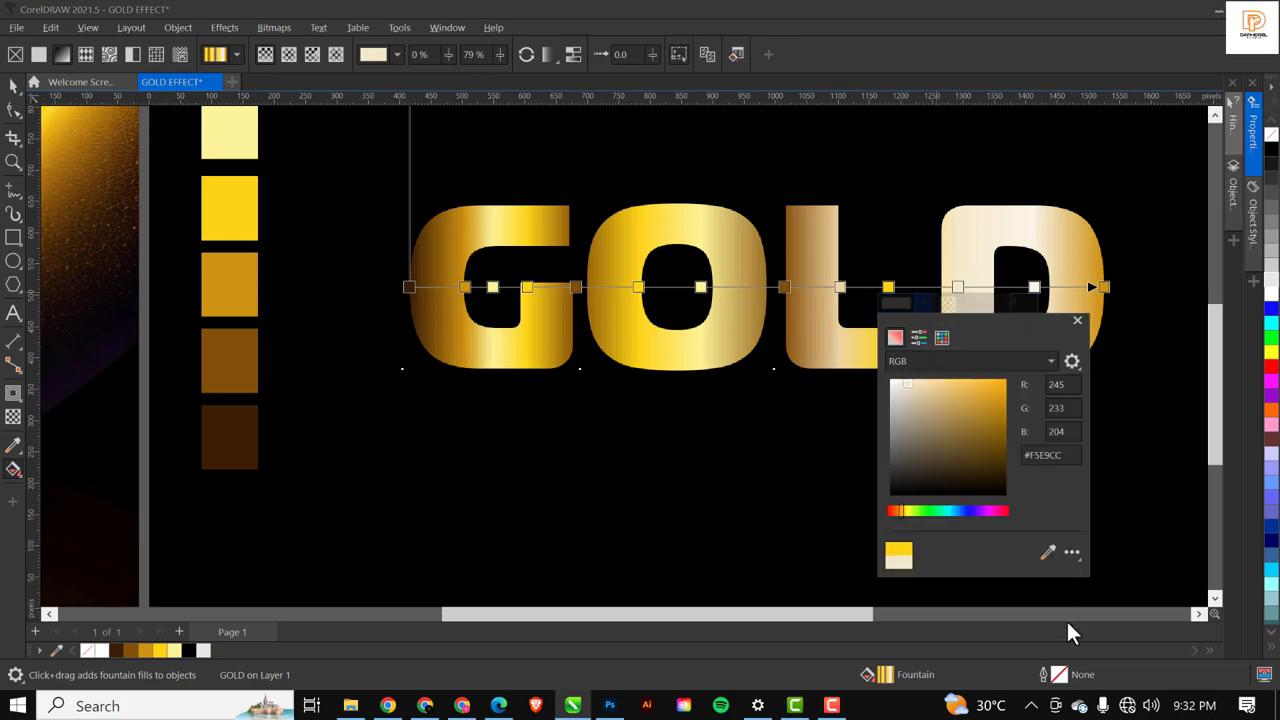
click(1048, 553)
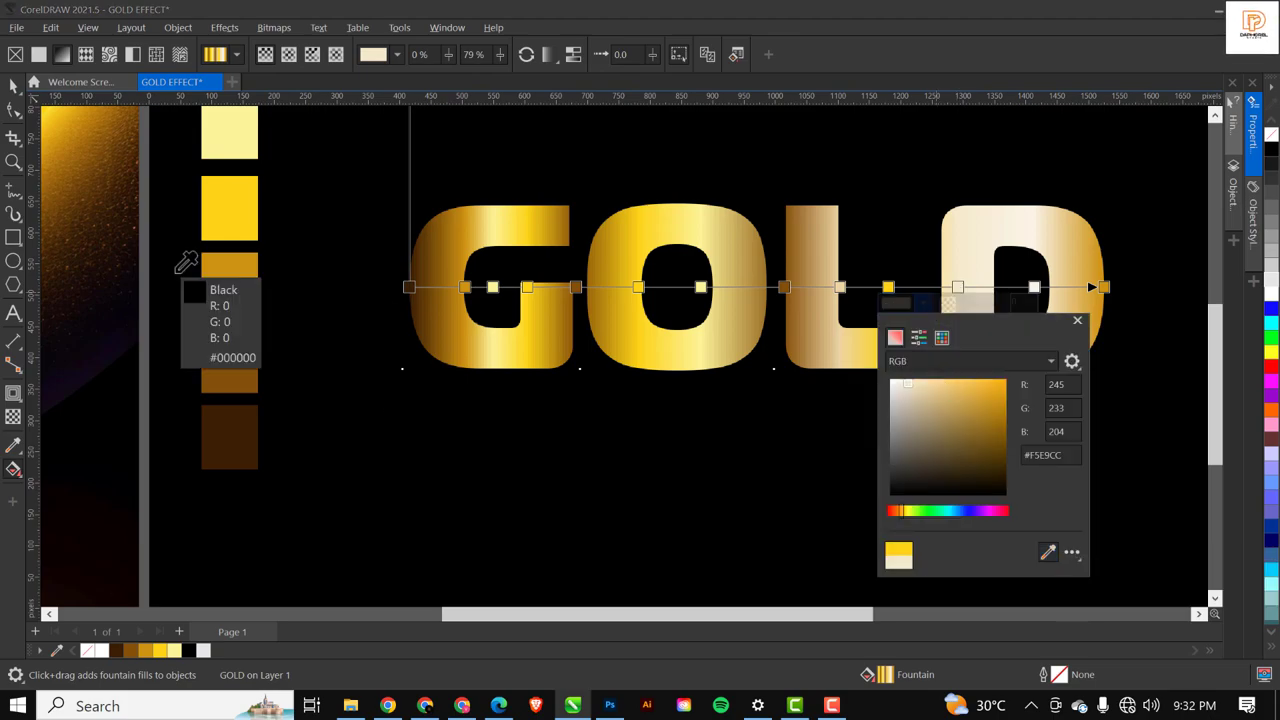
click(226, 207)
Recolour the 90% gradient node in the D with pale yellow #FDF497 sampled from the uppermost swatch.
click(1038, 292)
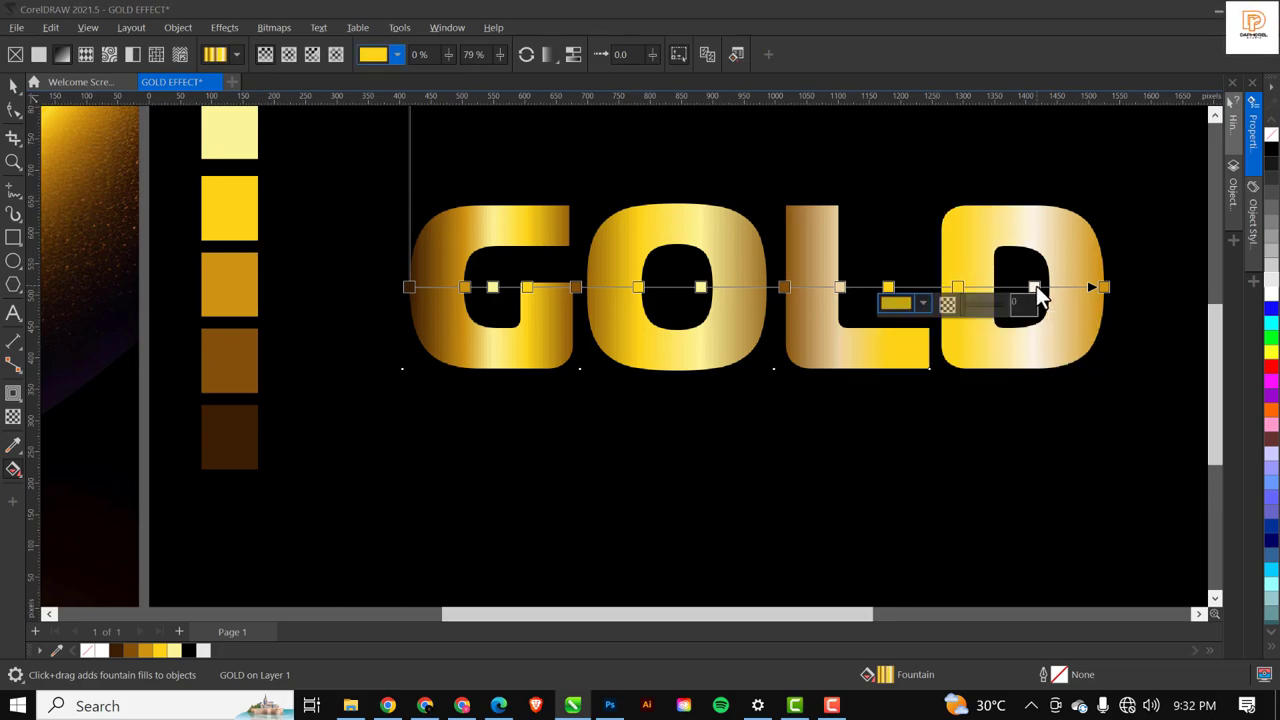
click(1033, 288)
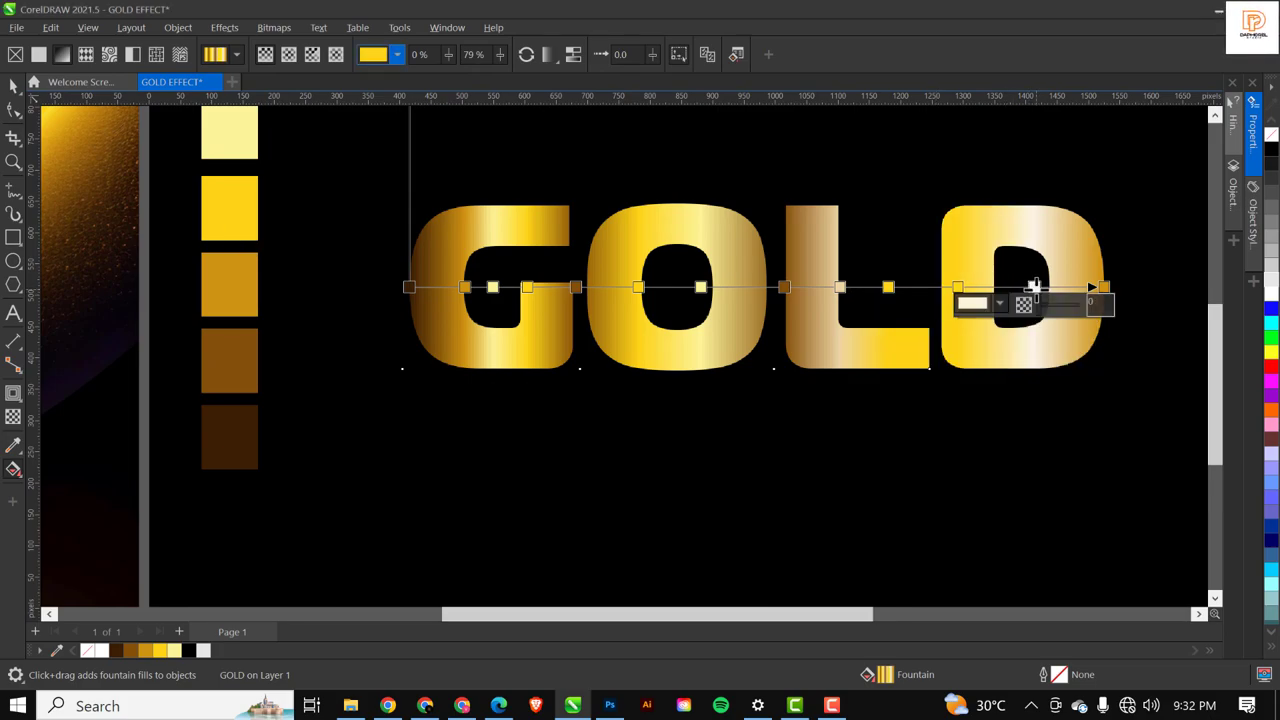
click(998, 305)
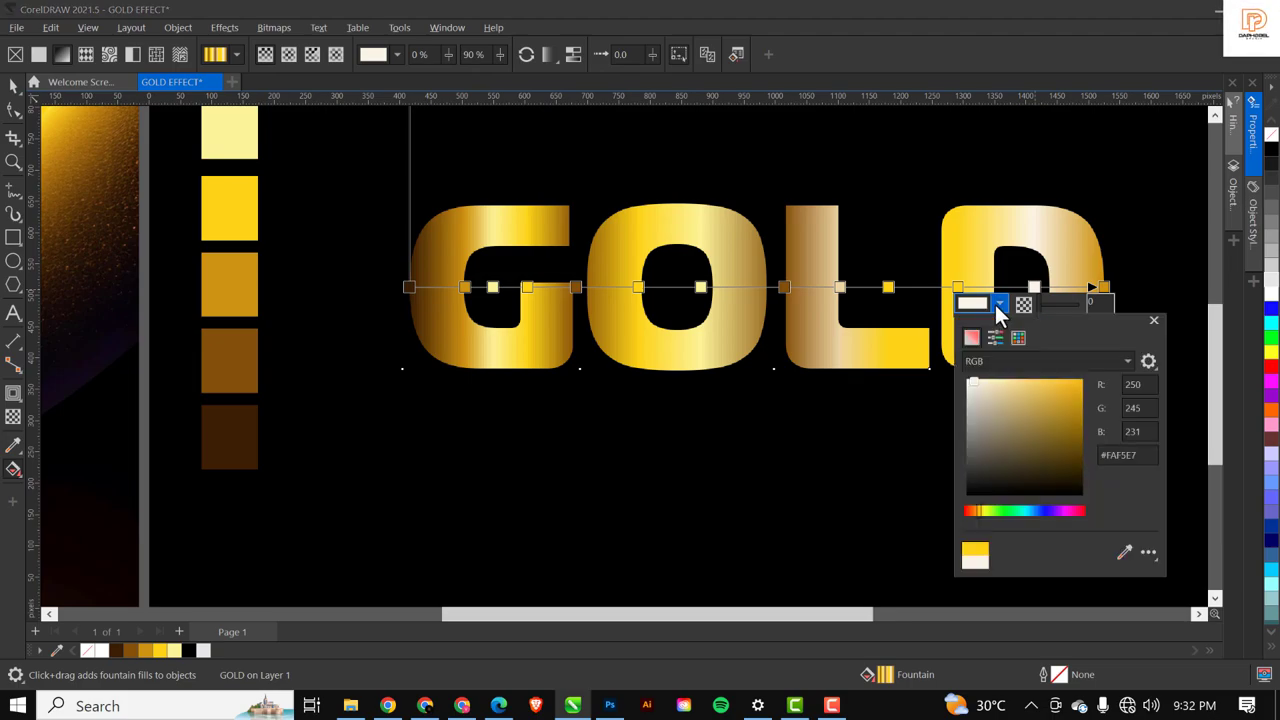
click(1125, 554)
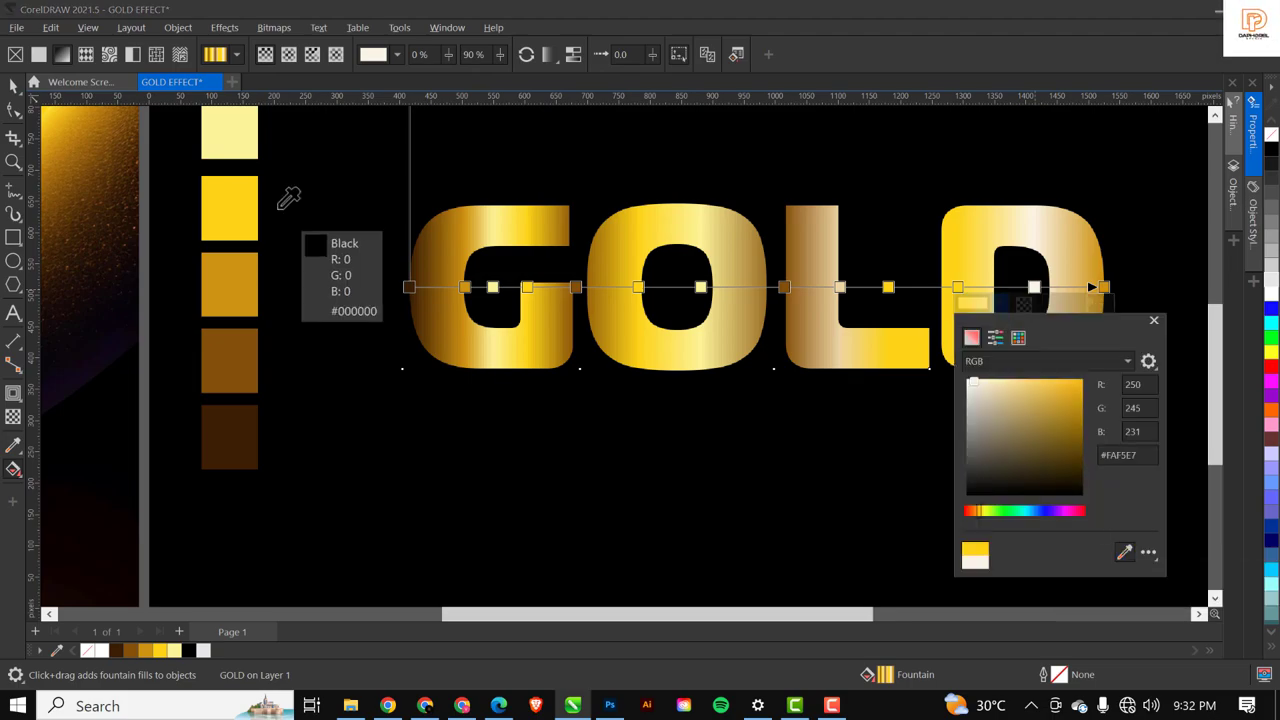
click(223, 123)
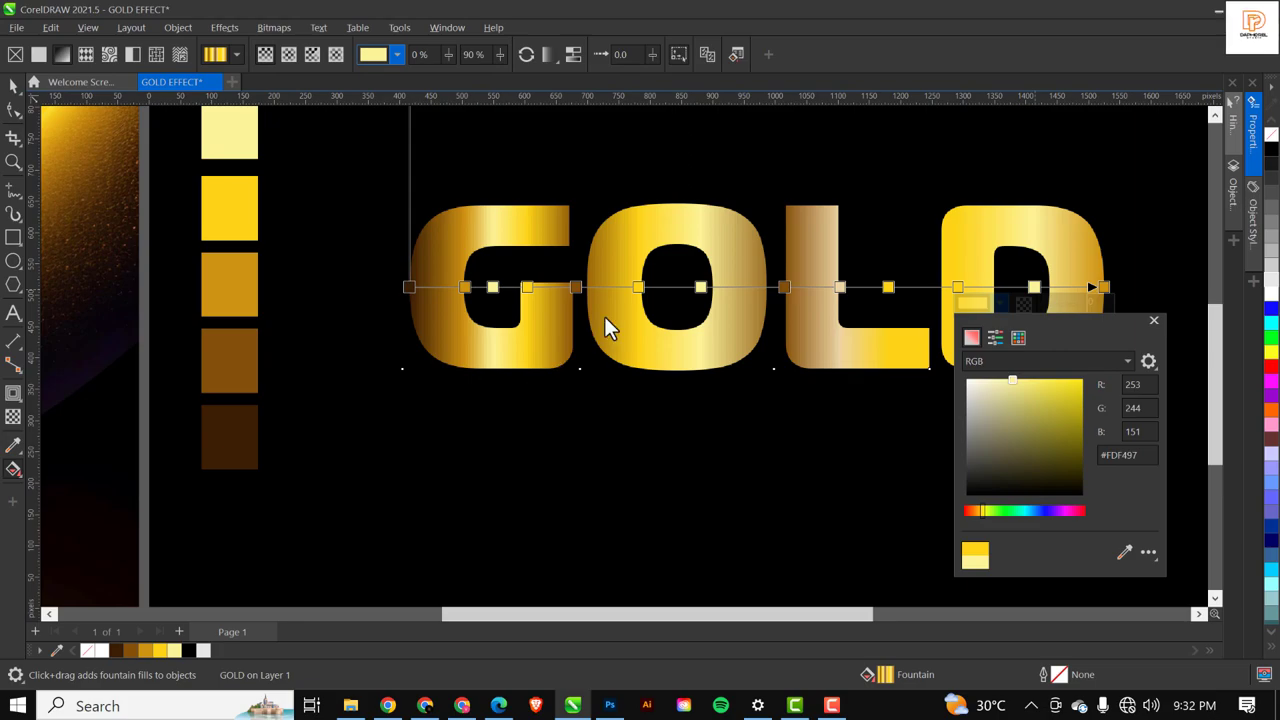
Compare the gradient across the whole word GOLD with the gold fabric reference image without the fill handles showing.
scroll(643, 330, down, 4)
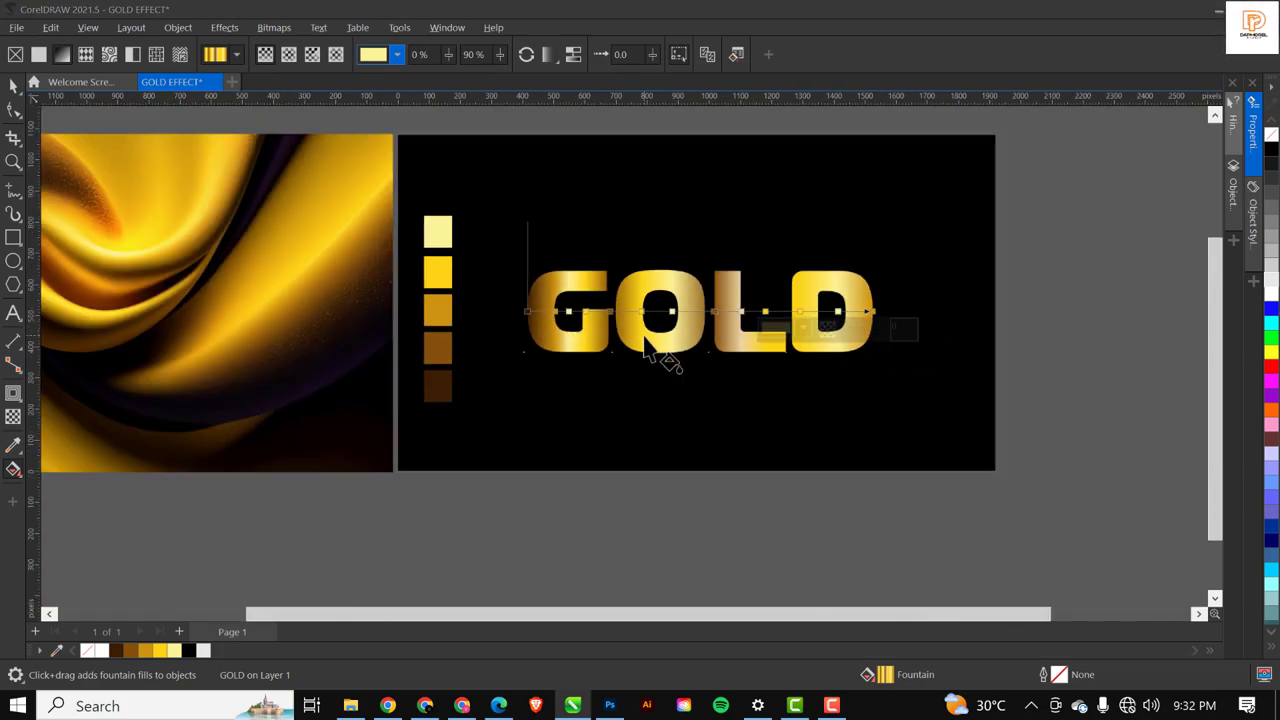
scroll(648, 318, up, 1)
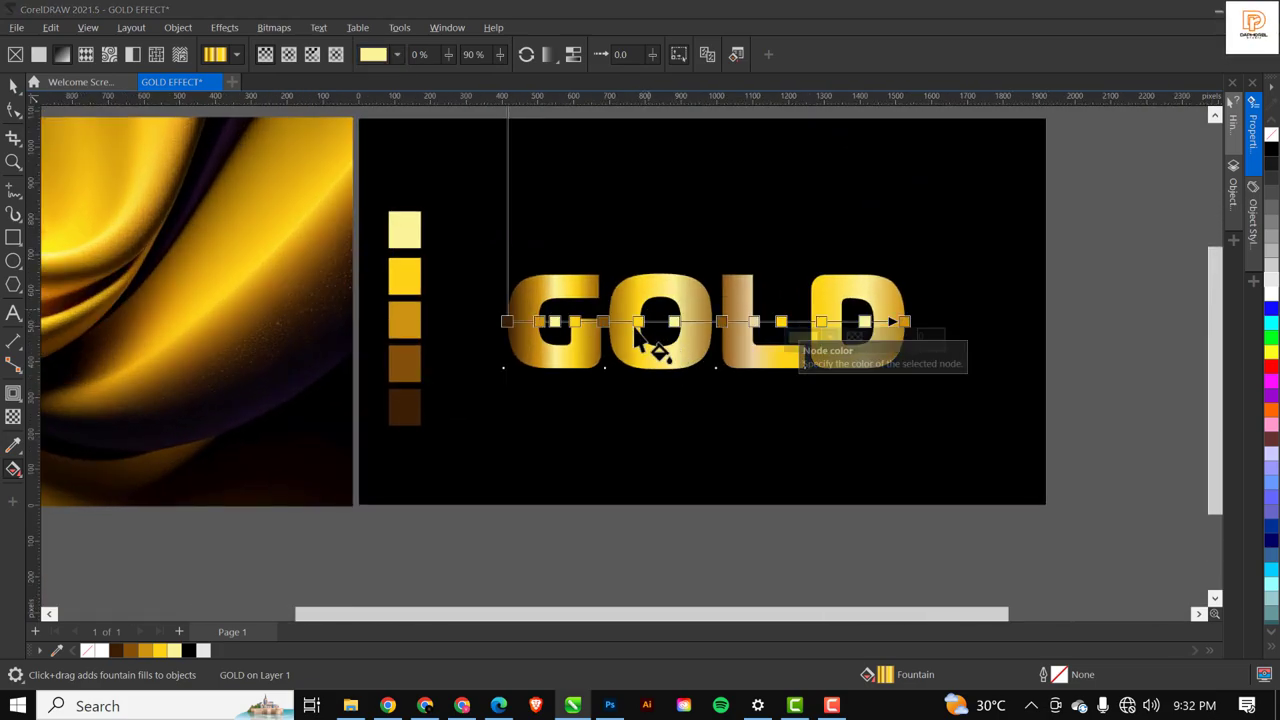
scroll(635, 322, down, 2)
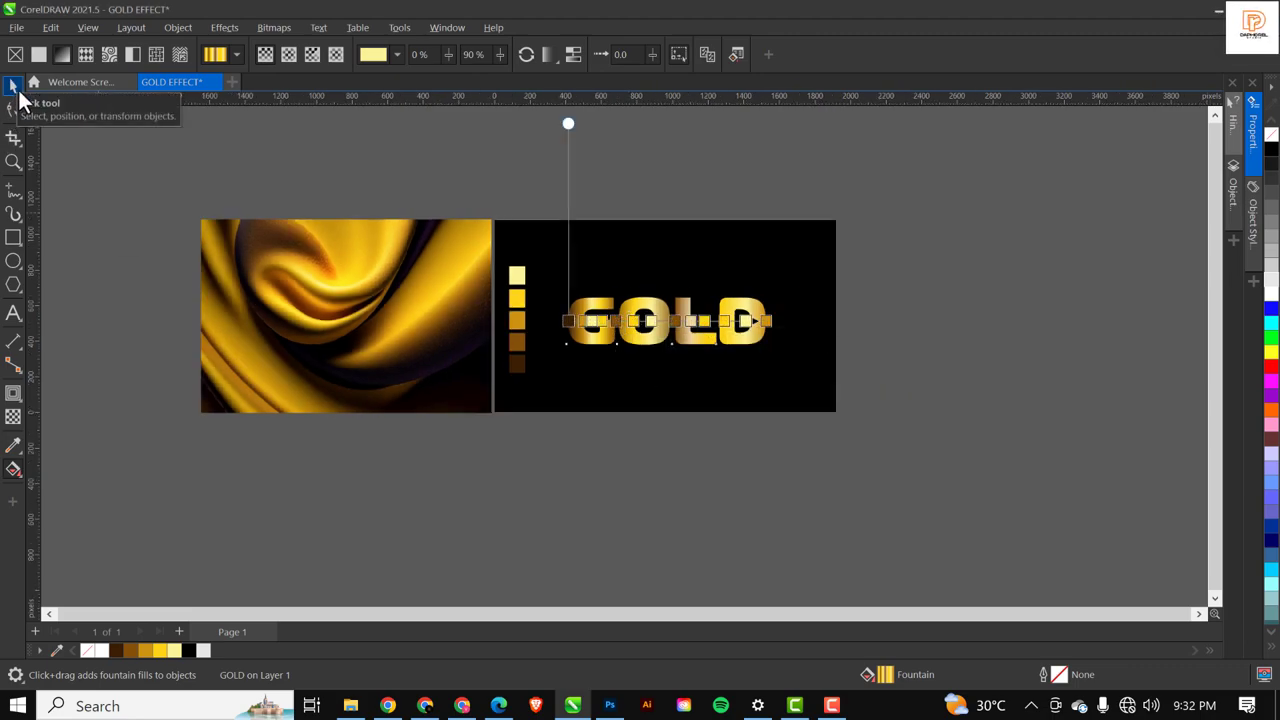
click(14, 90)
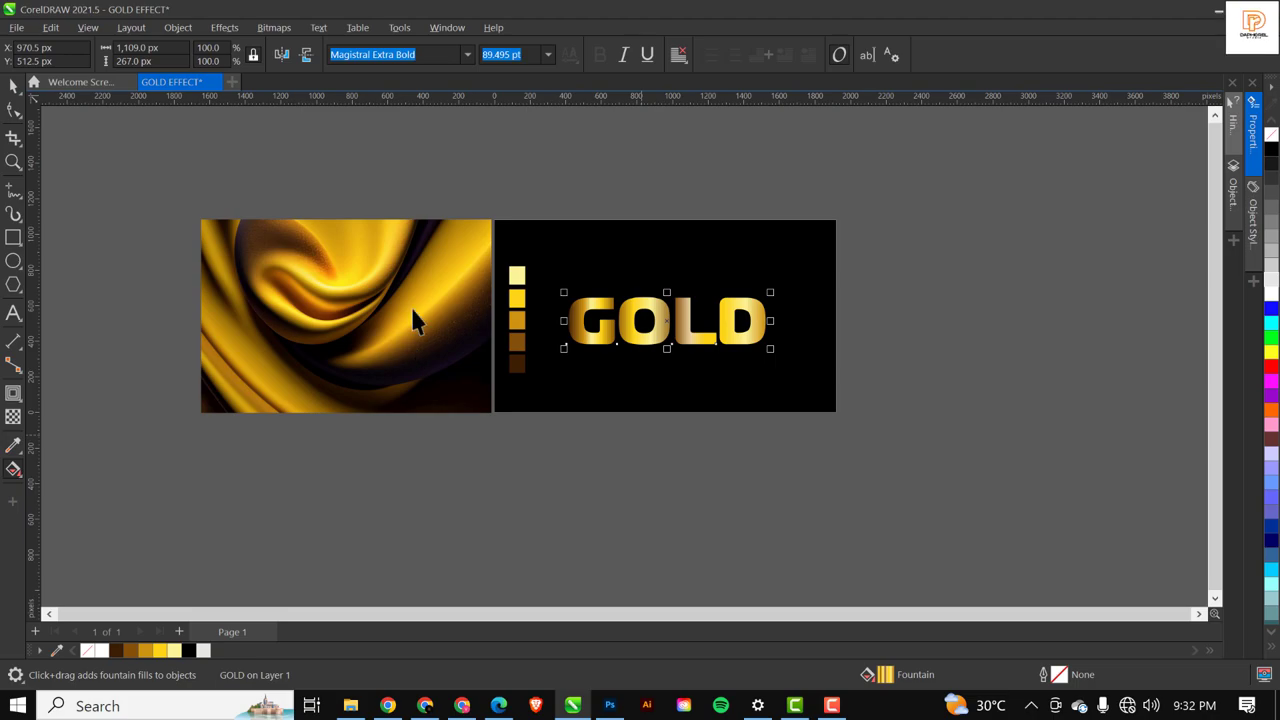
scroll(411, 307, up, 3)
scroll(346, 272, down, 1)
scroll(346, 277, up, 1)
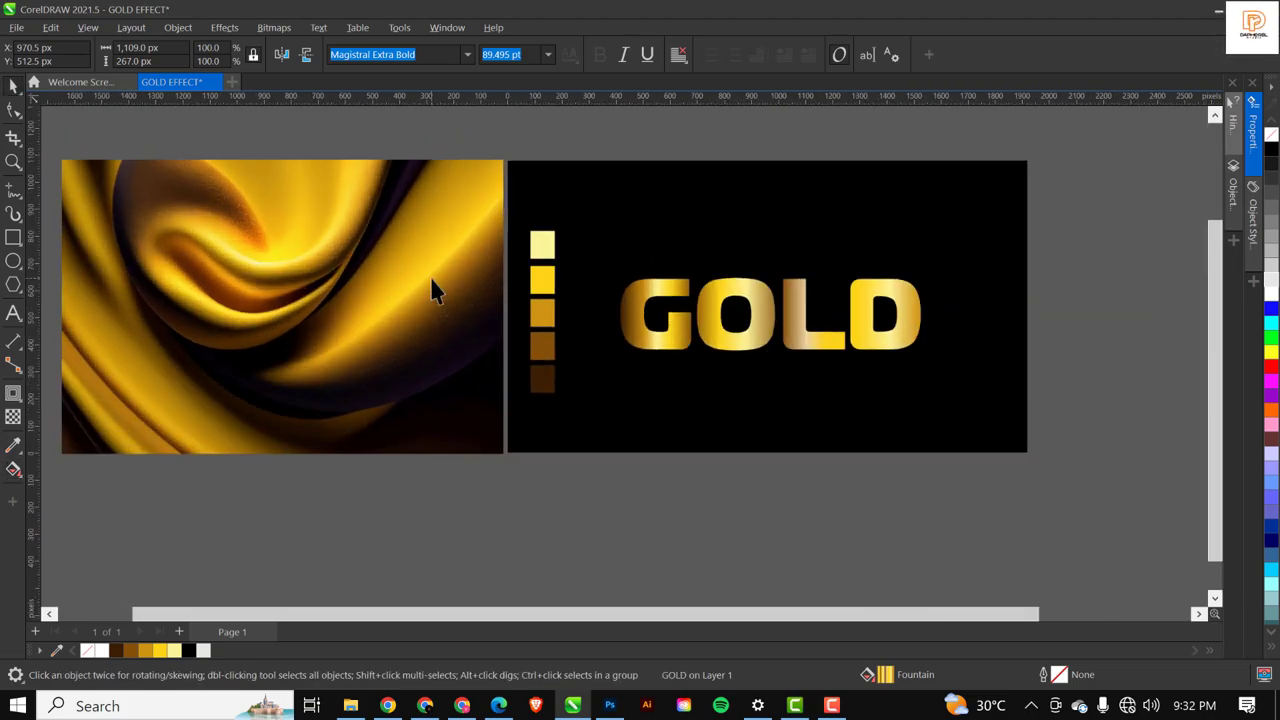
scroll(430, 290, up, 1)
scroll(430, 290, down, 2)
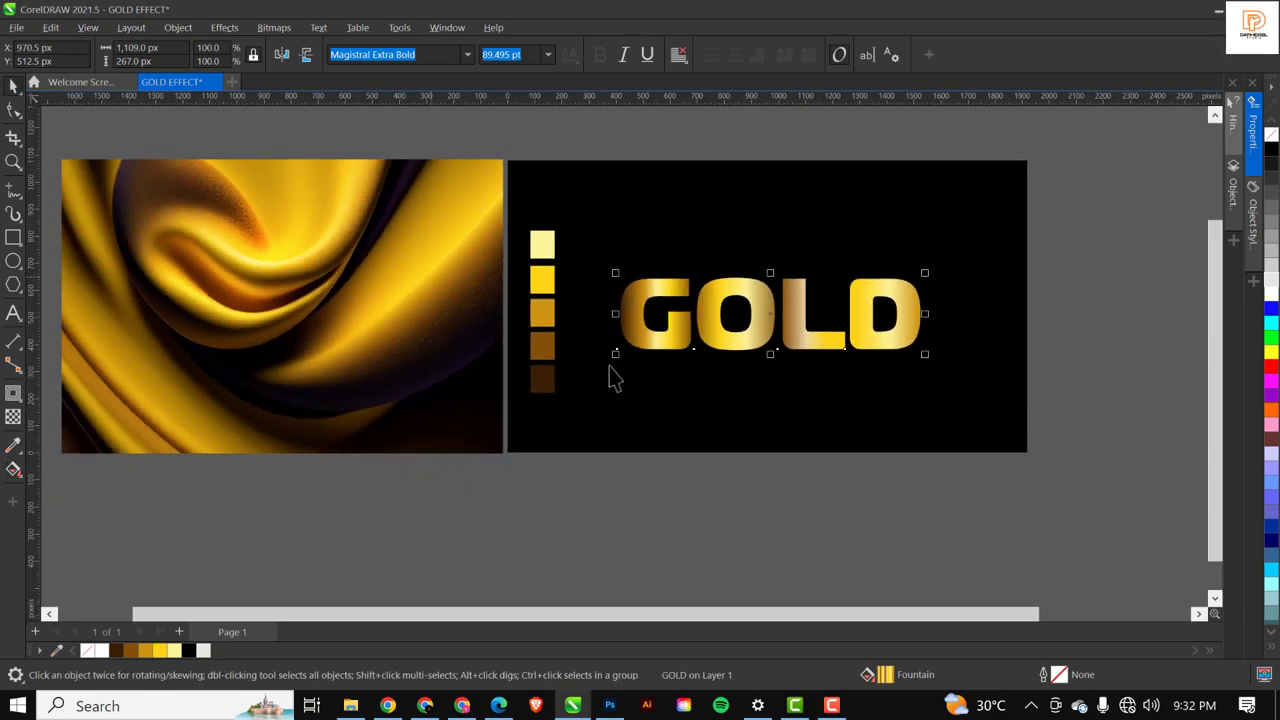
scroll(649, 363, up, 2)
Add a gradient node at 49% near the end of the O and colour it gold #CF940A sampled from the middle swatch.
click(910, 338)
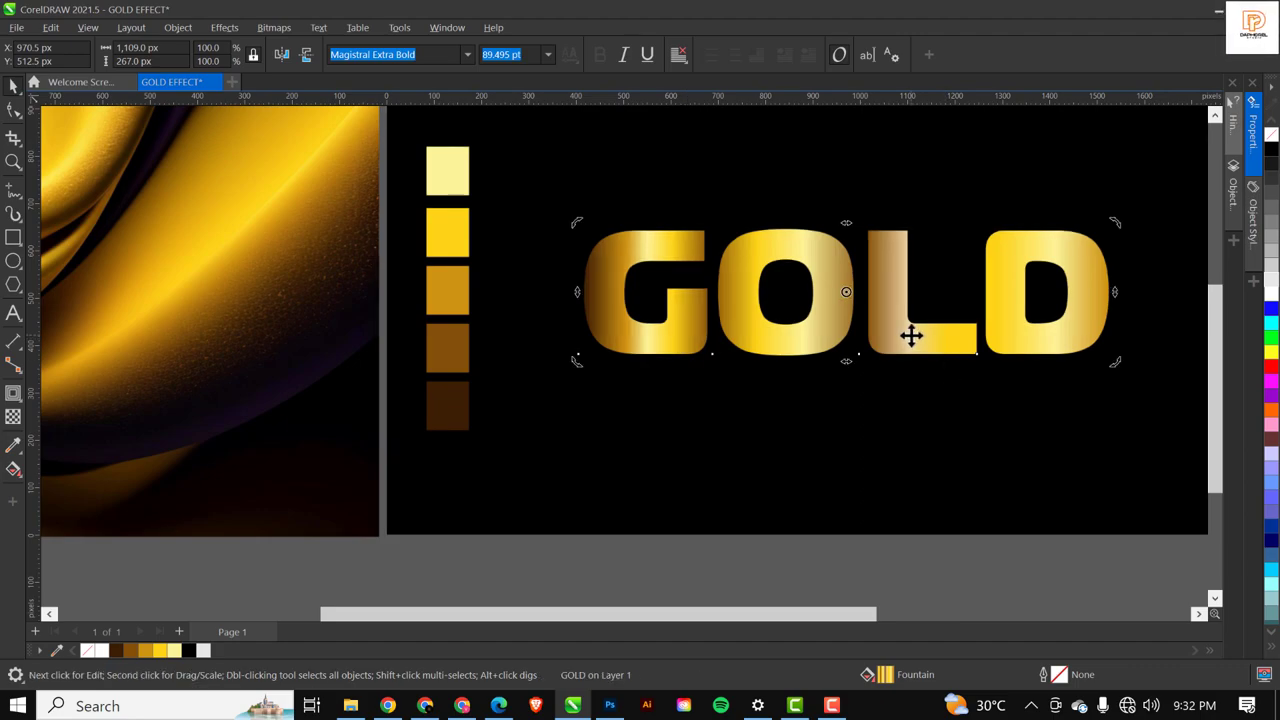
key(g)
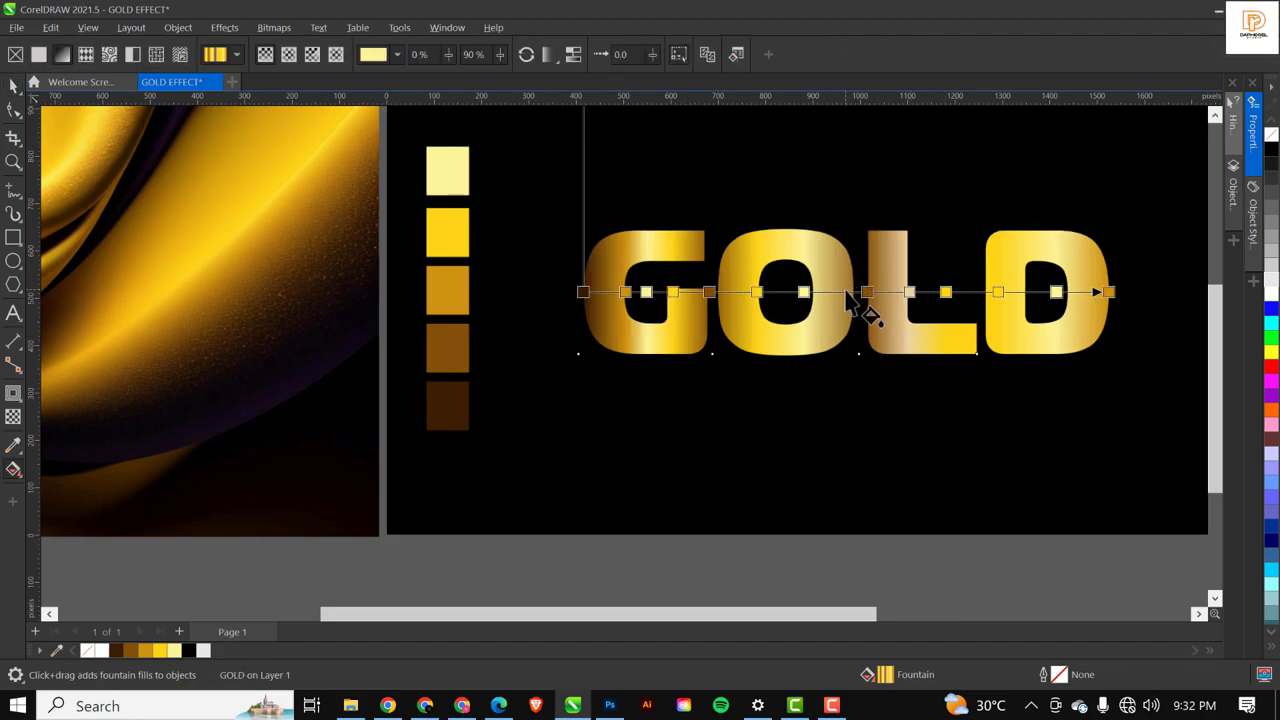
double_click(843, 291)
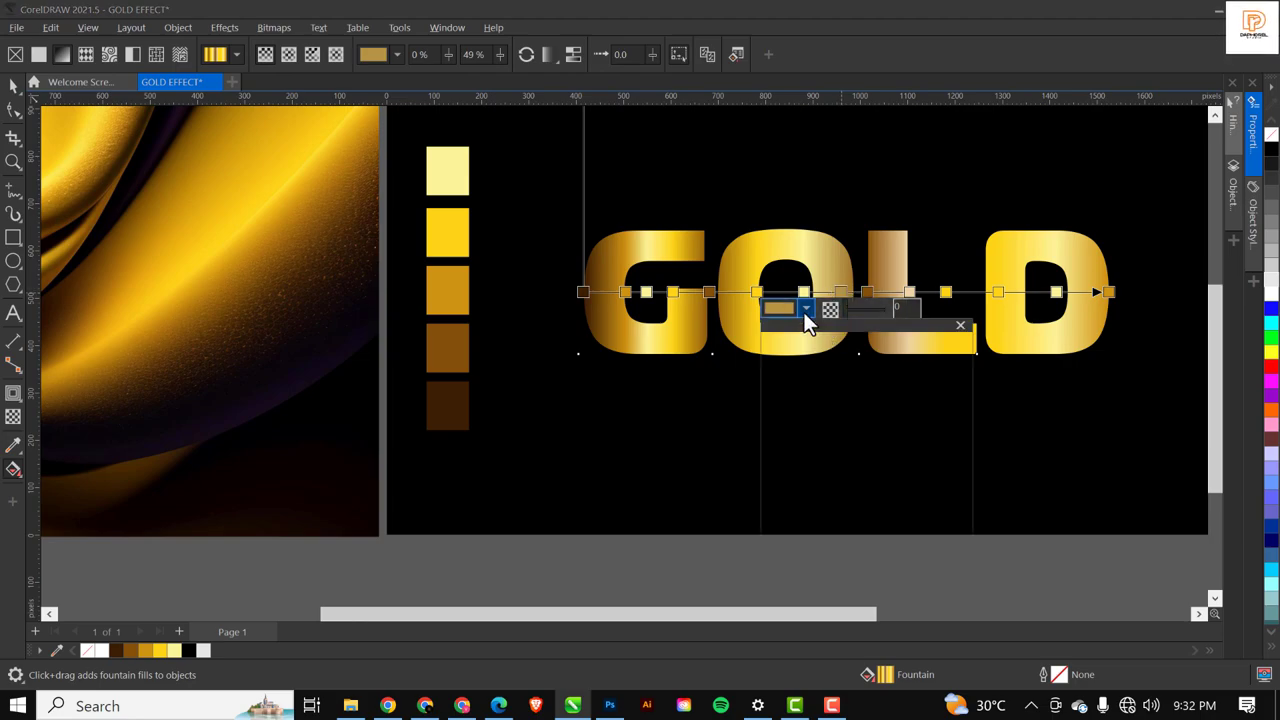
click(805, 310)
click(930, 558)
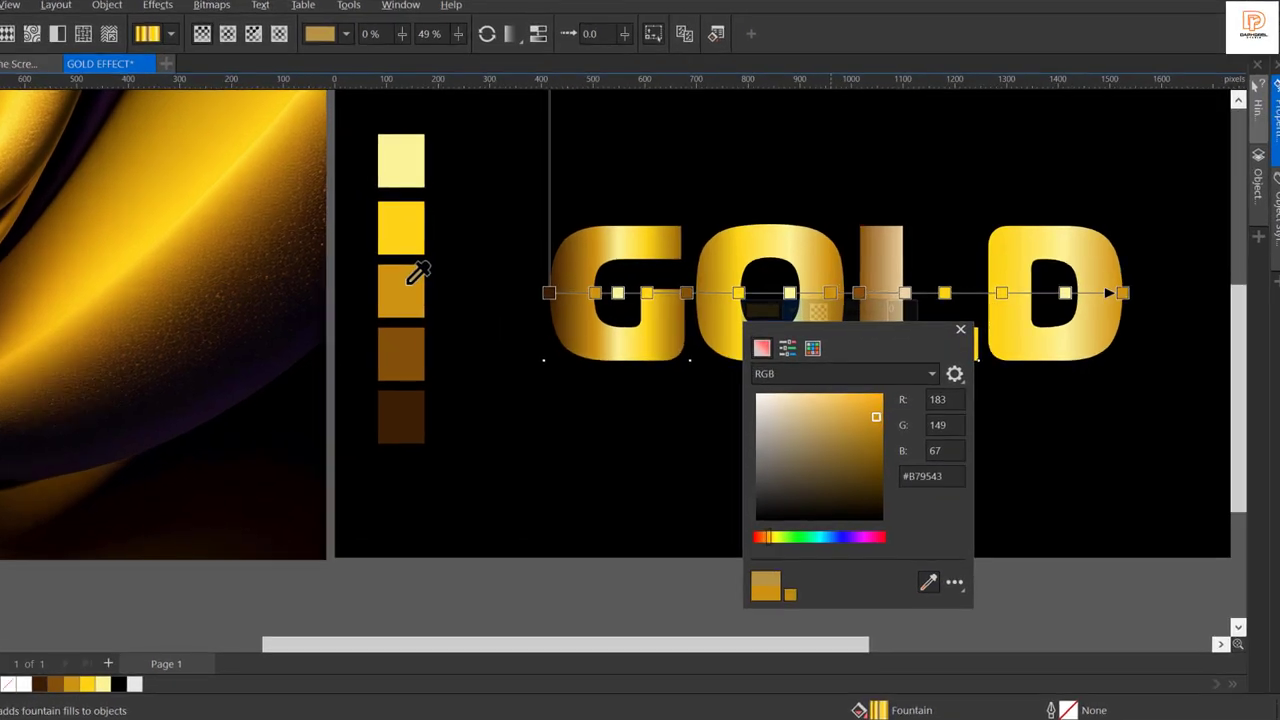
click(409, 283)
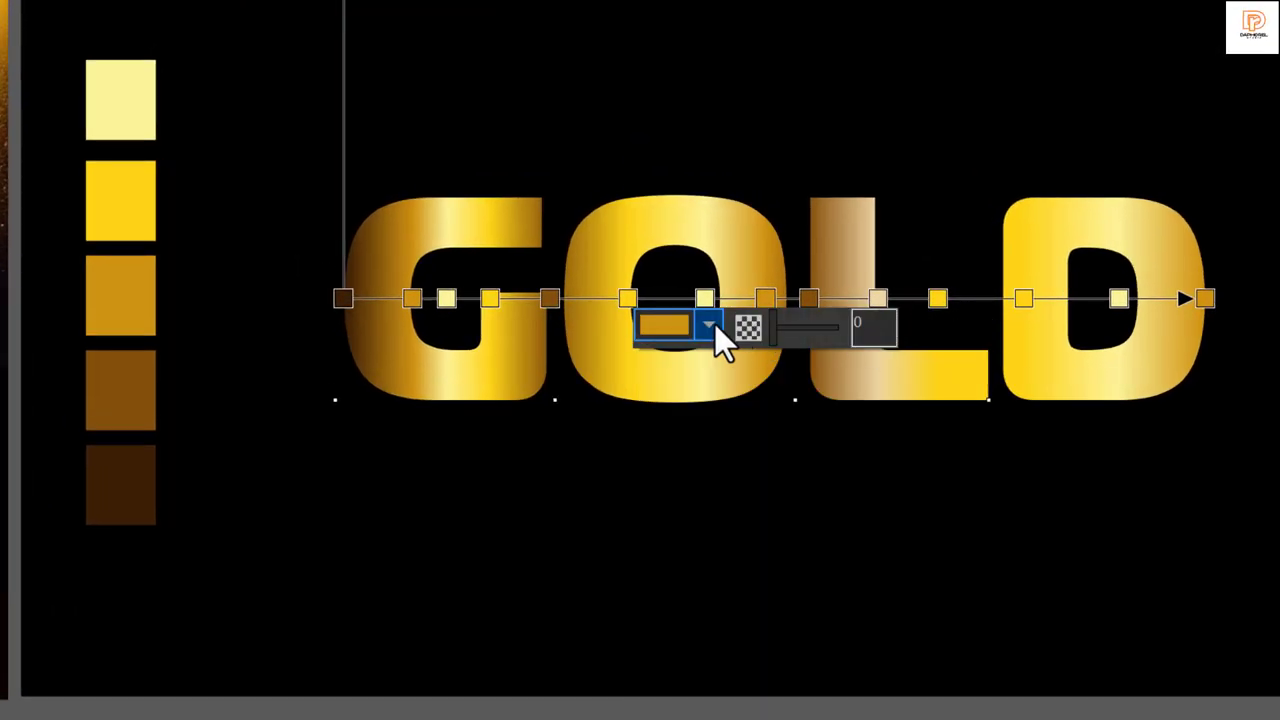
click(709, 326)
click(915, 717)
click(129, 262)
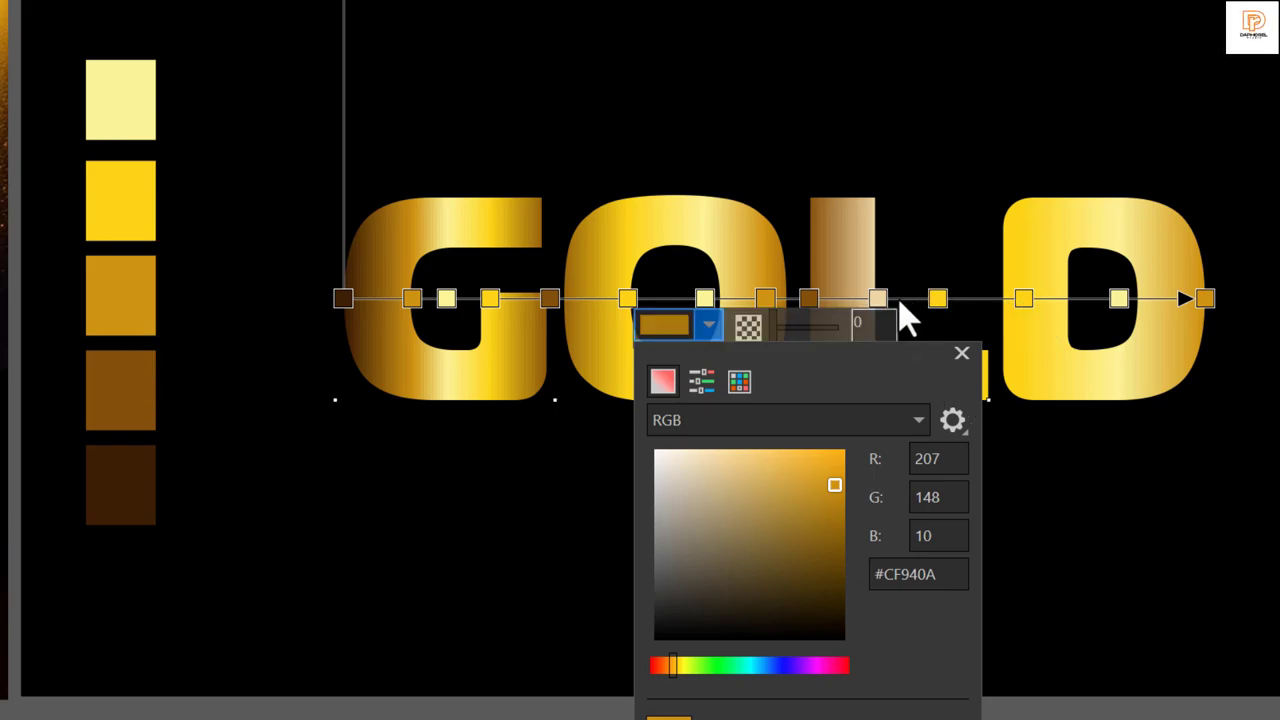
Add a gradient node in the L's stem after the brown node and colour it pale yellow #FDF497 from the uppermost swatch.
click(838, 301)
double_click(837, 299)
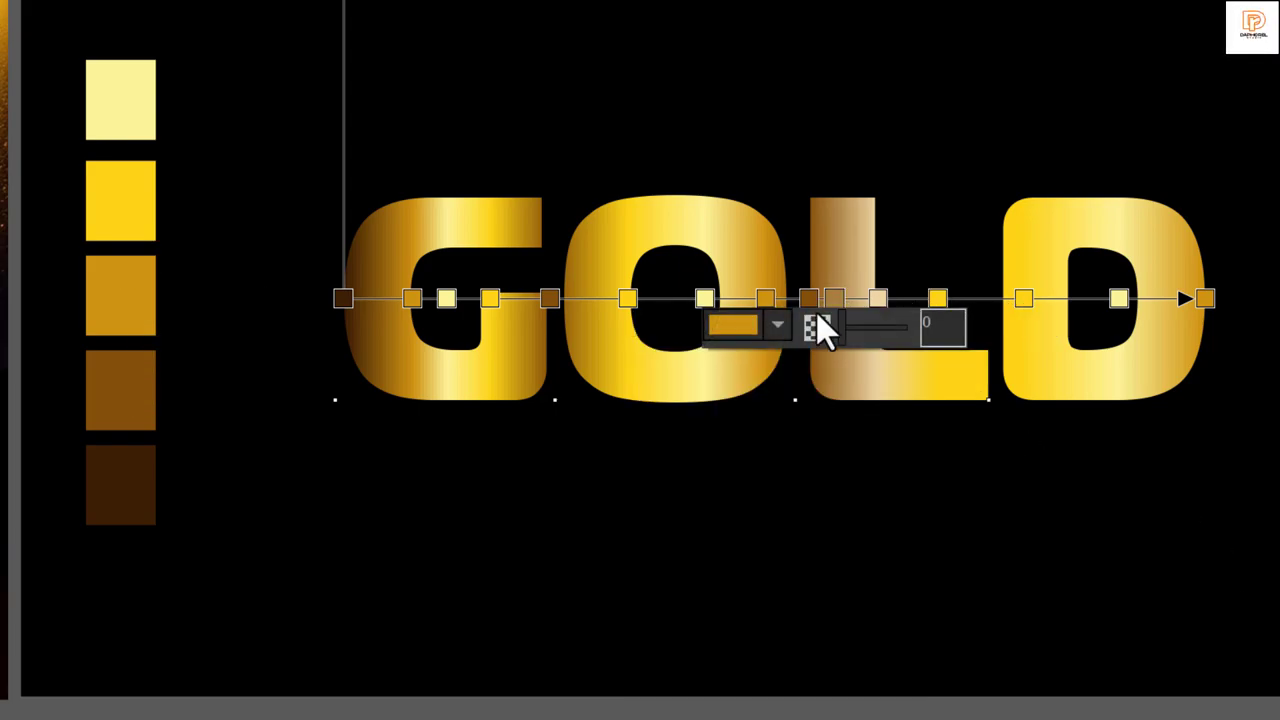
click(780, 330)
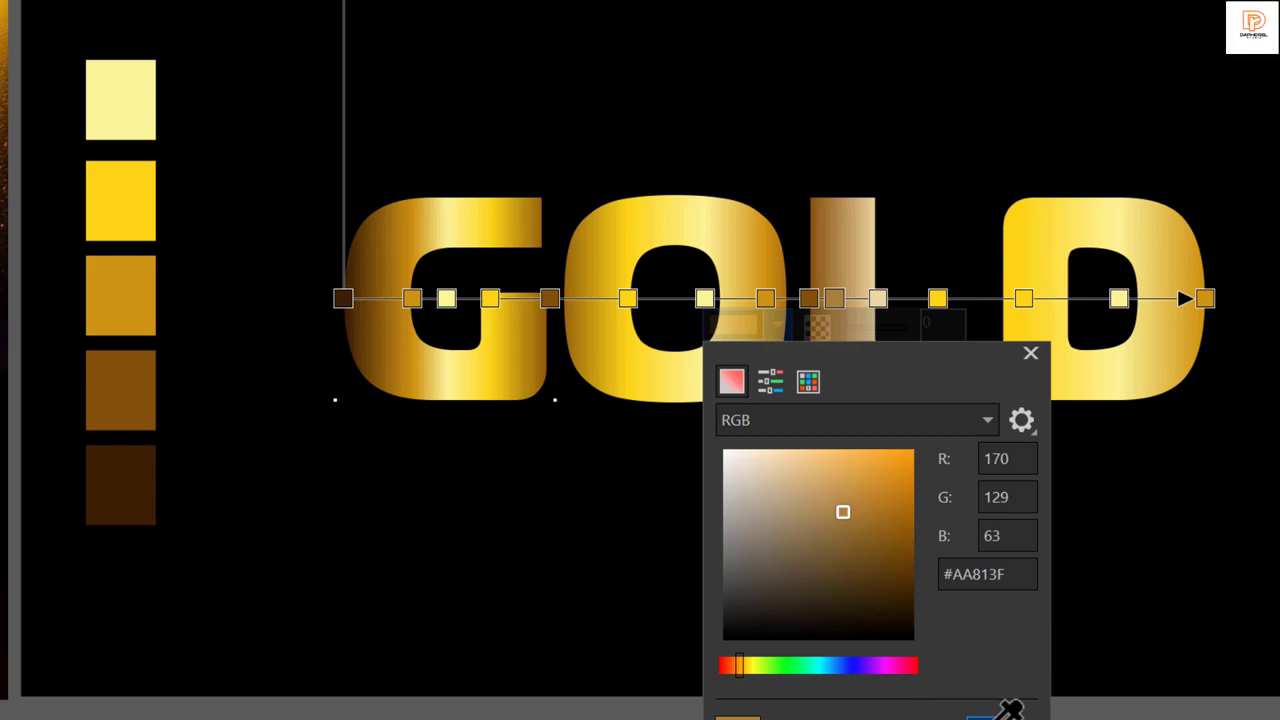
click(112, 108)
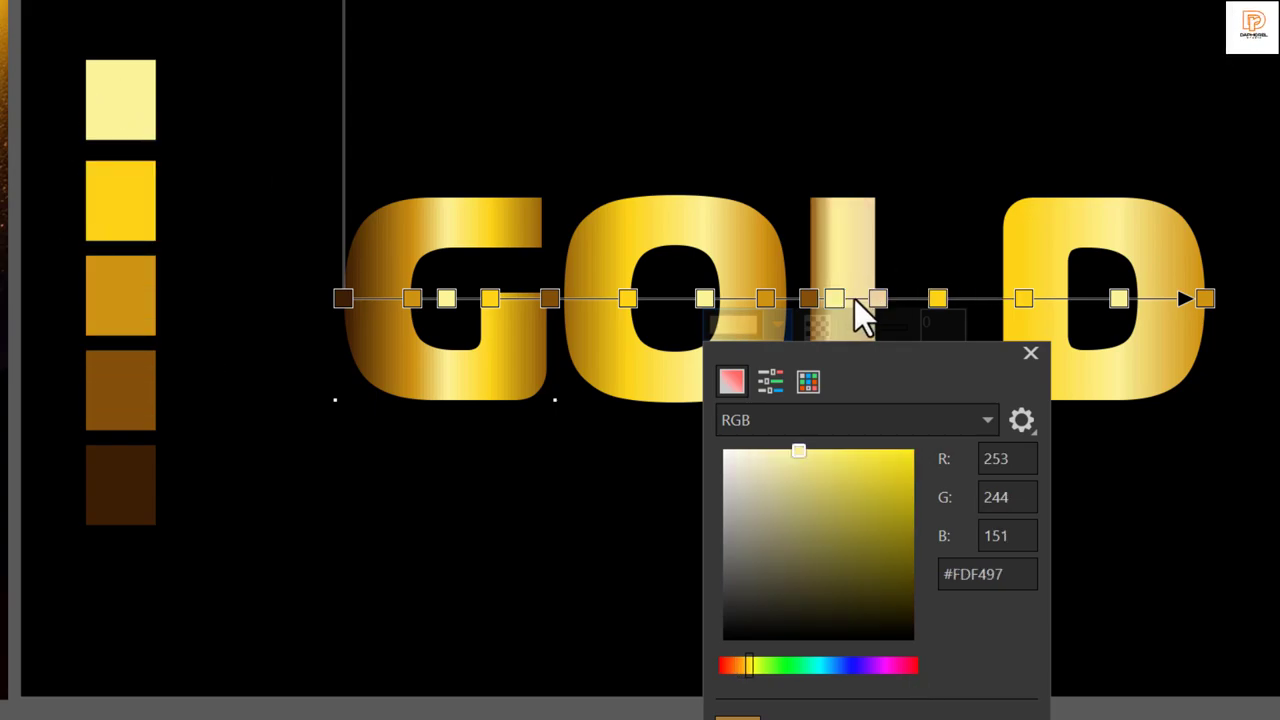
Shift the pale yellow node farther into the L's stem and move the beige node slightly toward the bright yellow one.
click(878, 300)
drag(880, 300, 886, 298)
scroll(850, 330, up, 4)
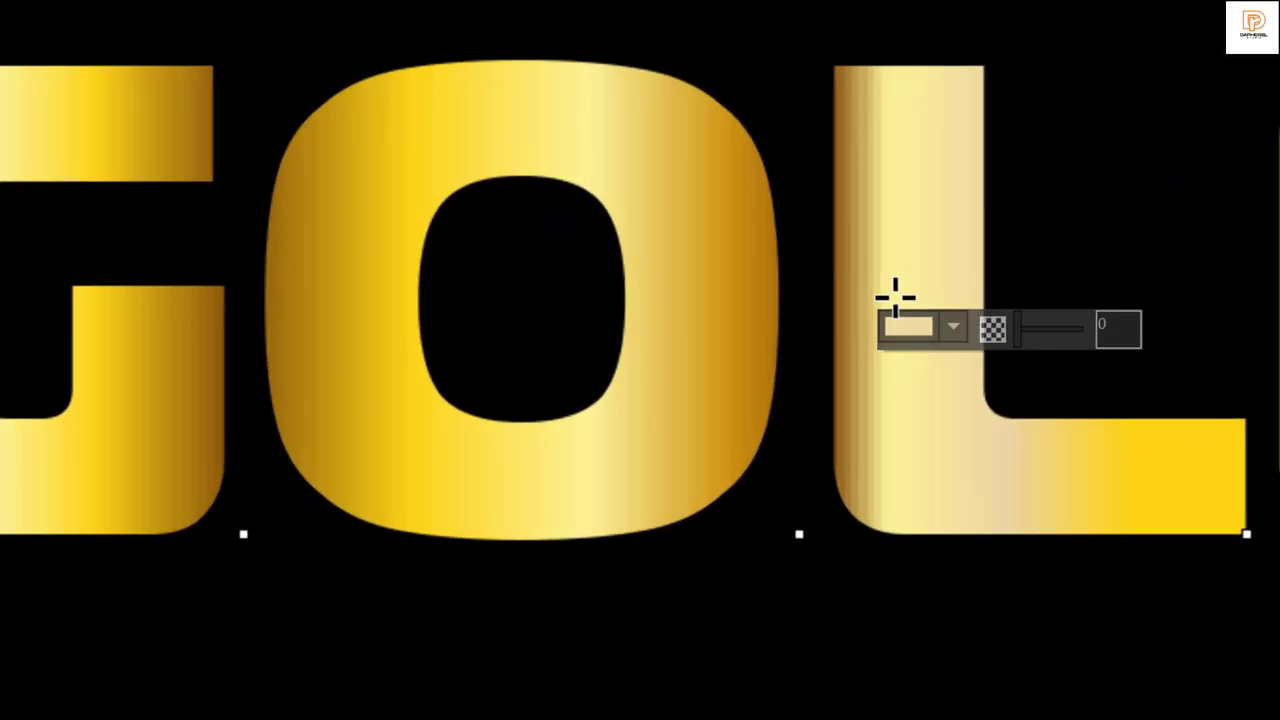
click(896, 300)
drag(893, 298, 930, 298)
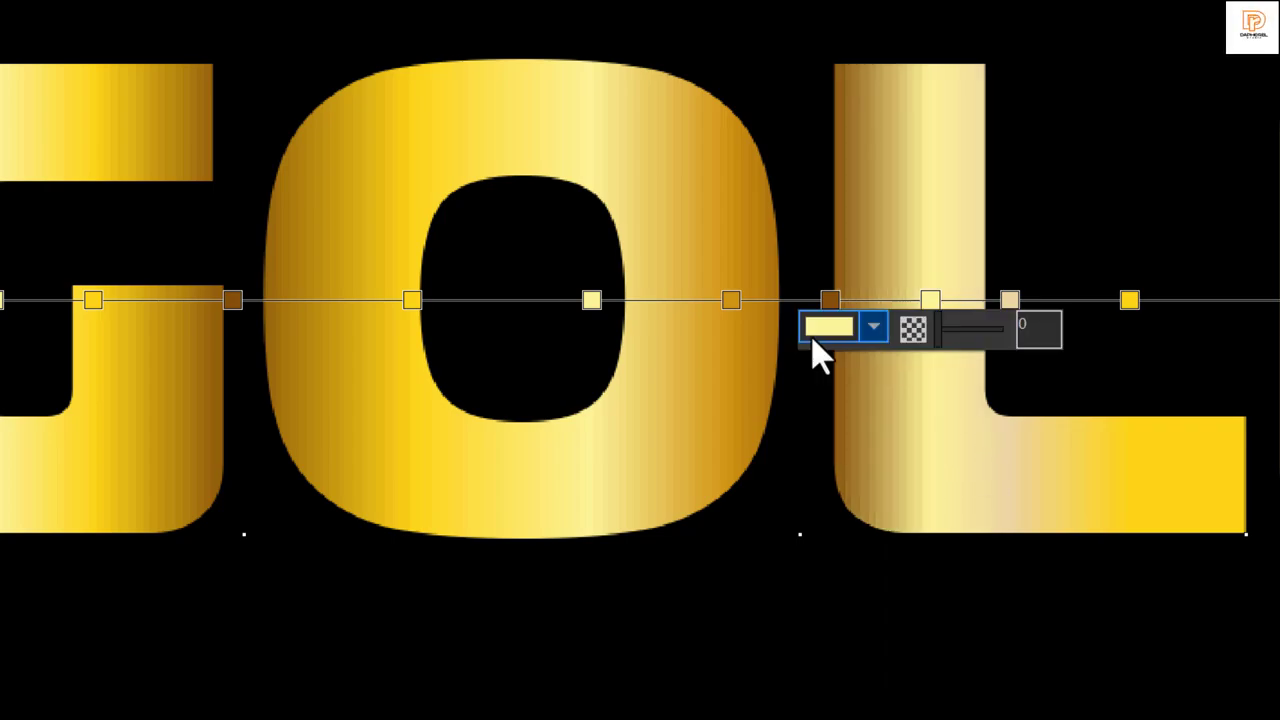
drag(1012, 298, 1030, 297)
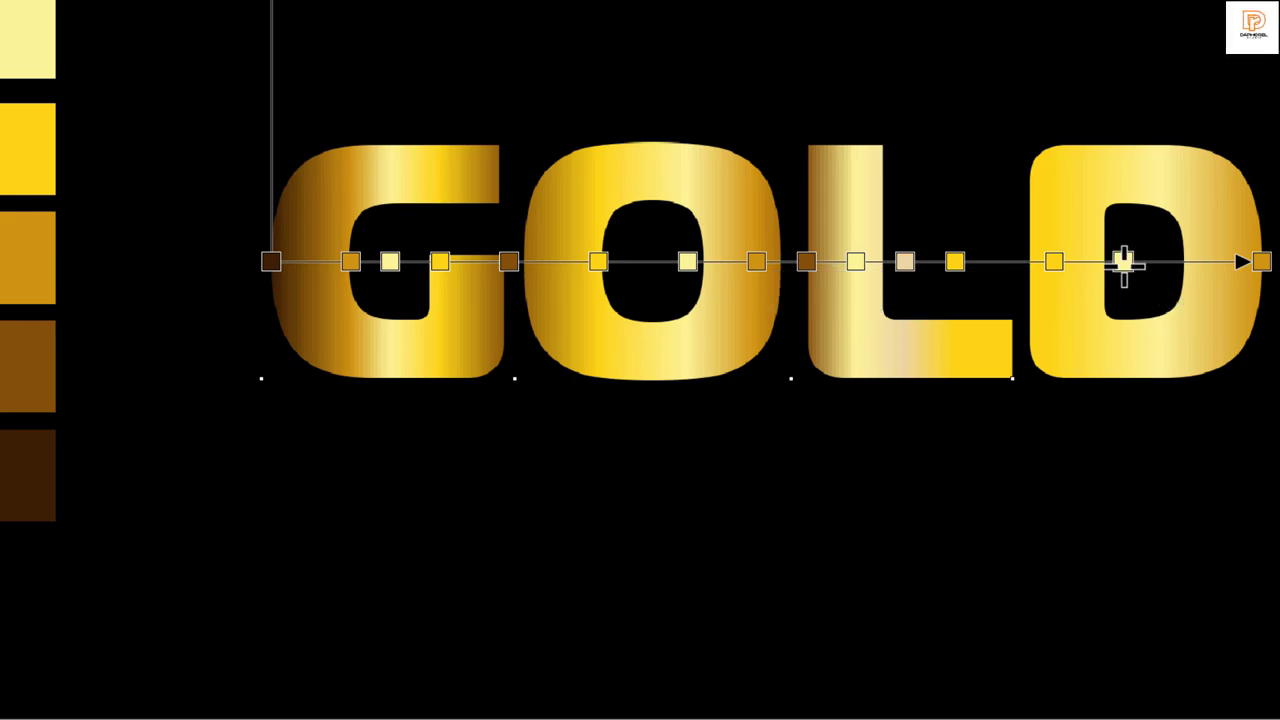
Add a gradient node at 94% in the D's outer curve, colour it brown from the fourth swatch, and extend the fill's end slightly past the letter.
click(1124, 262)
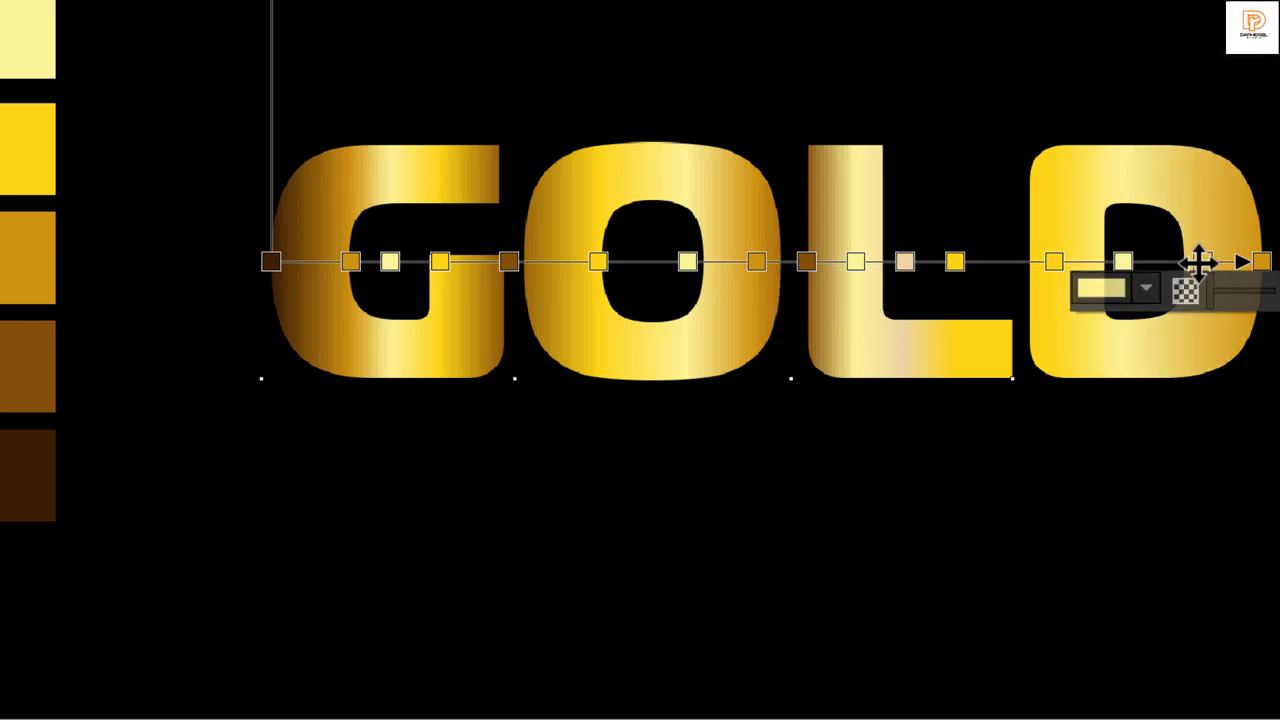
click(1200, 262)
click(1145, 288)
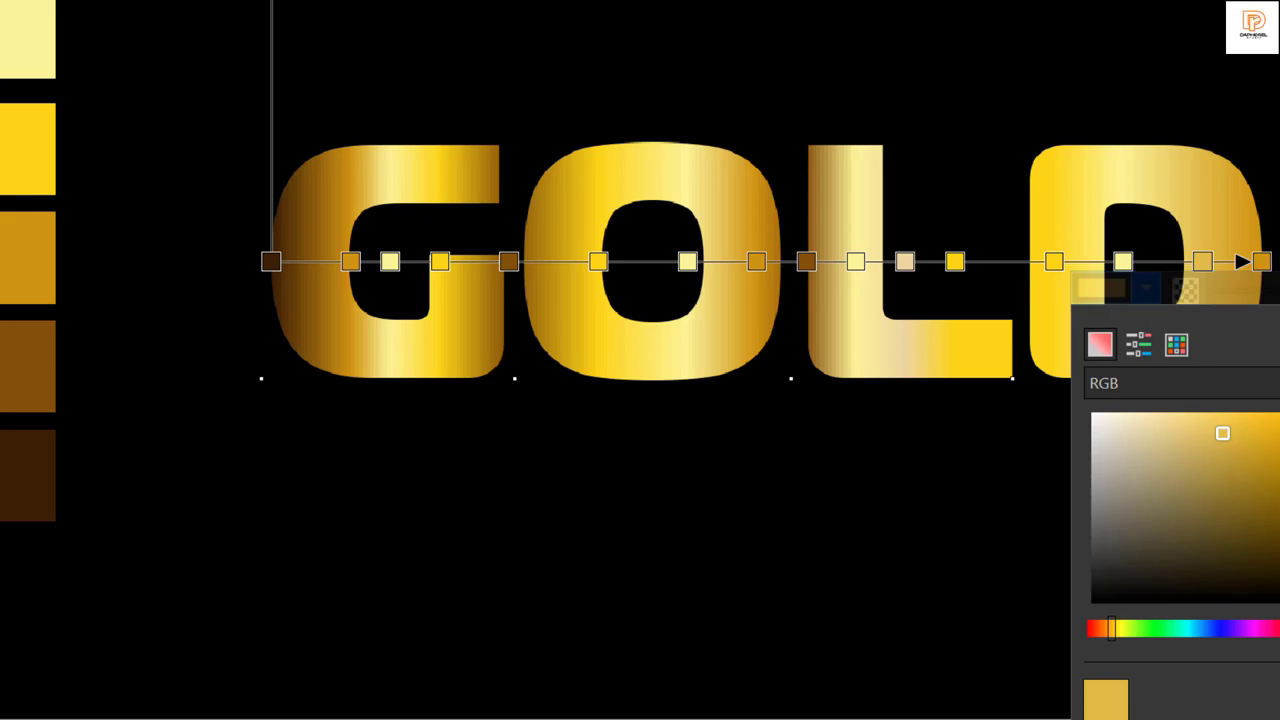
click(40, 337)
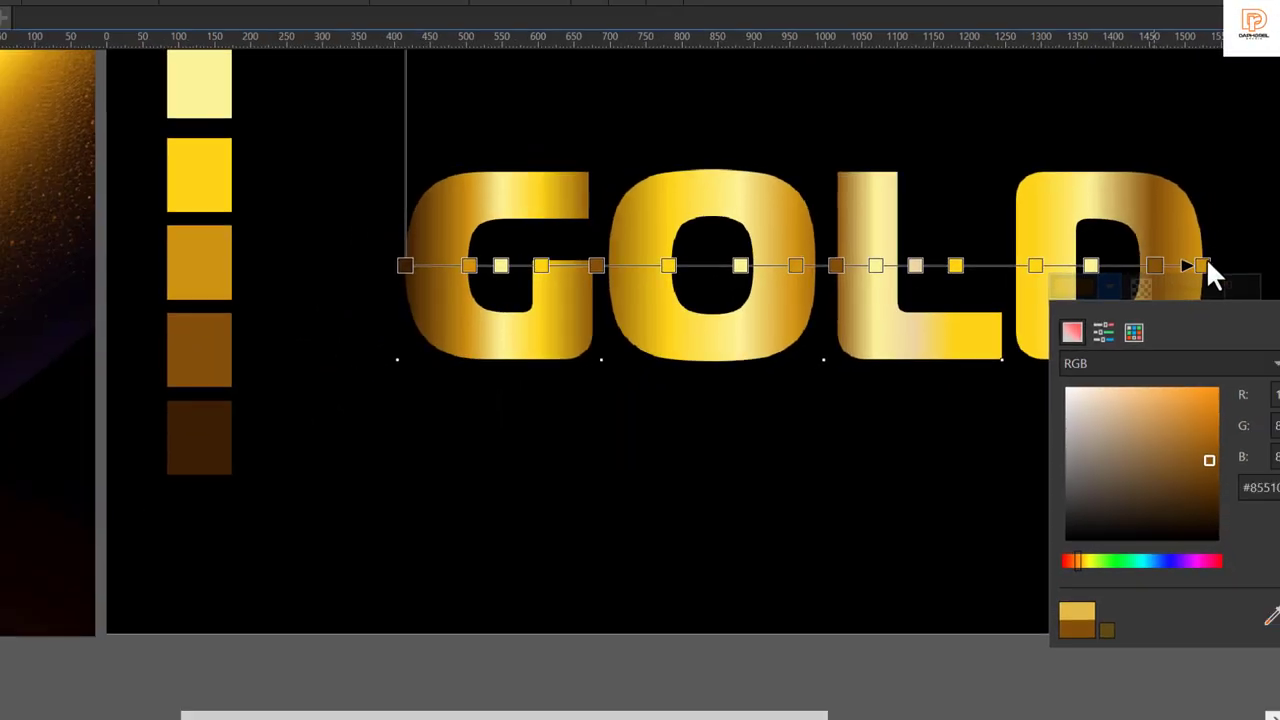
click(864, 373)
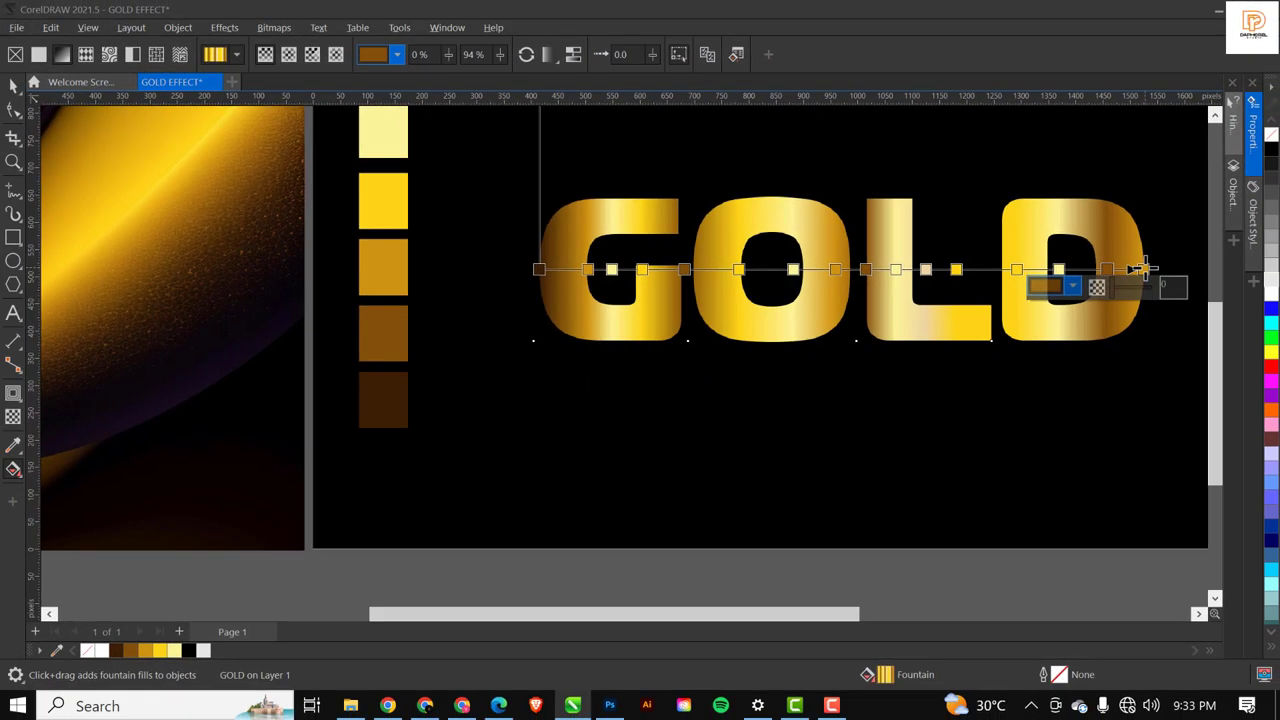
Delete the gold fabric reference image beside the black page.
scroll(913, 337, down, 5)
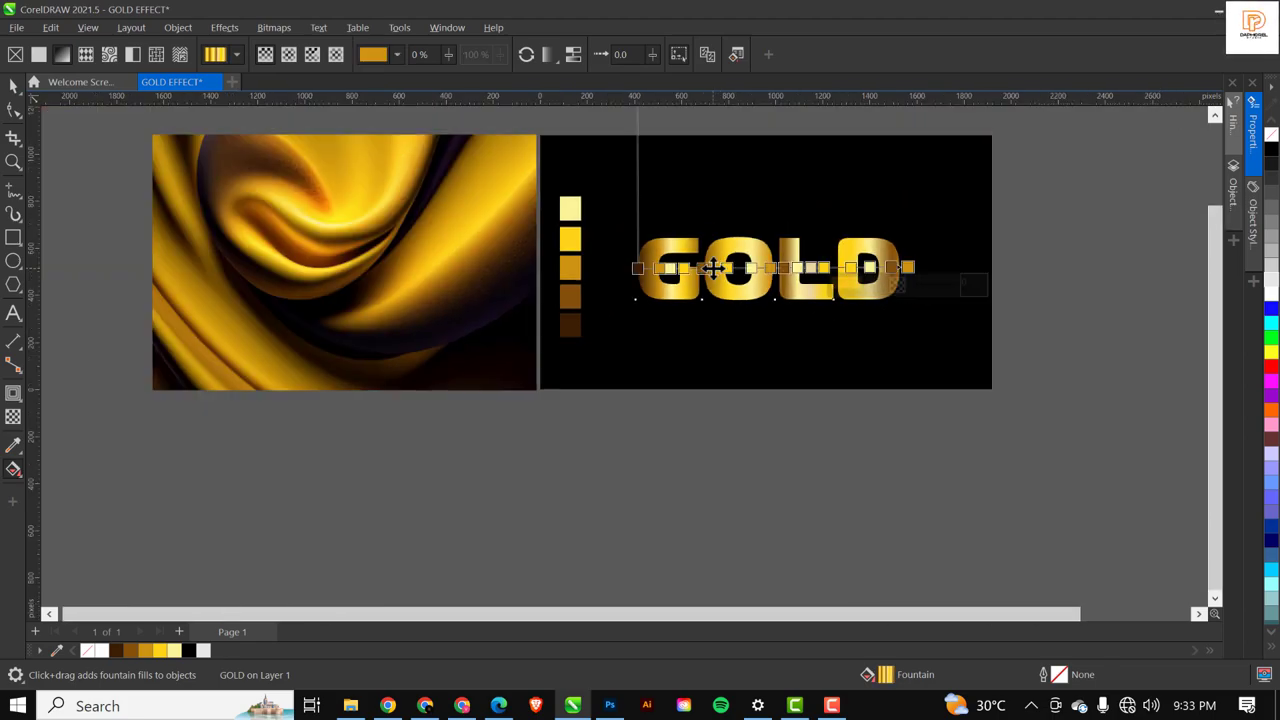
key(space)
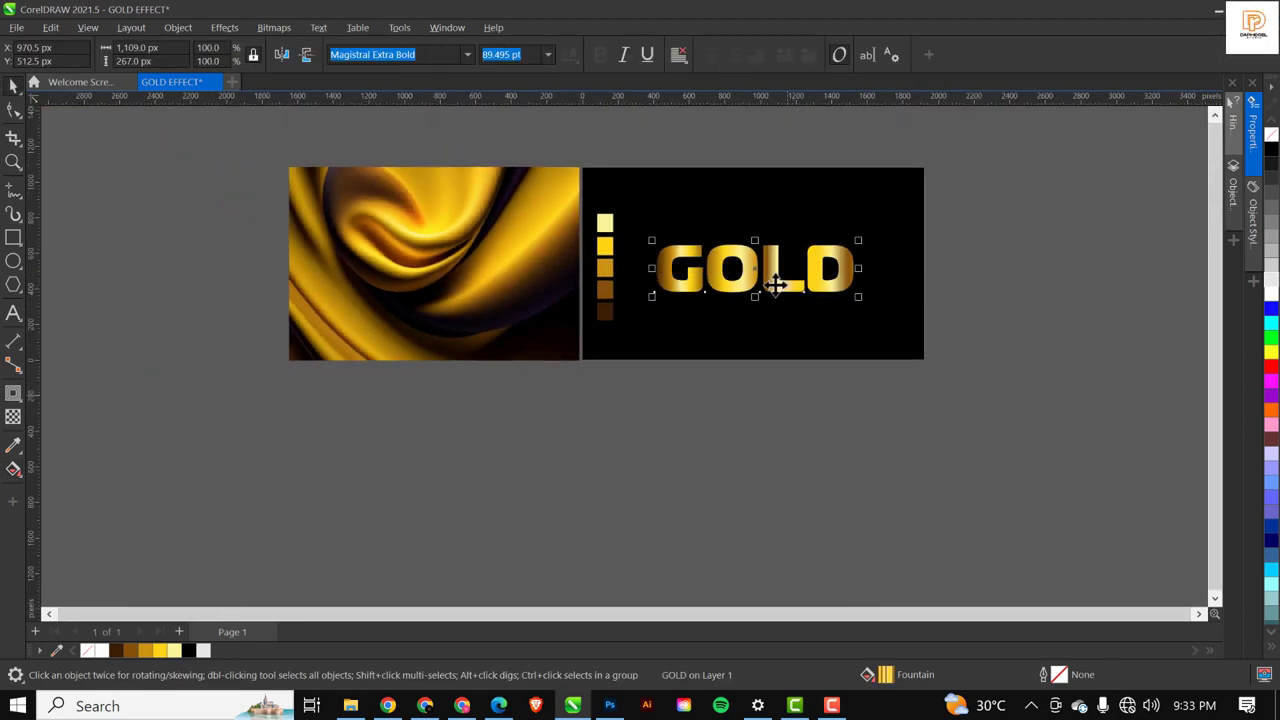
scroll(774, 286, up, 3)
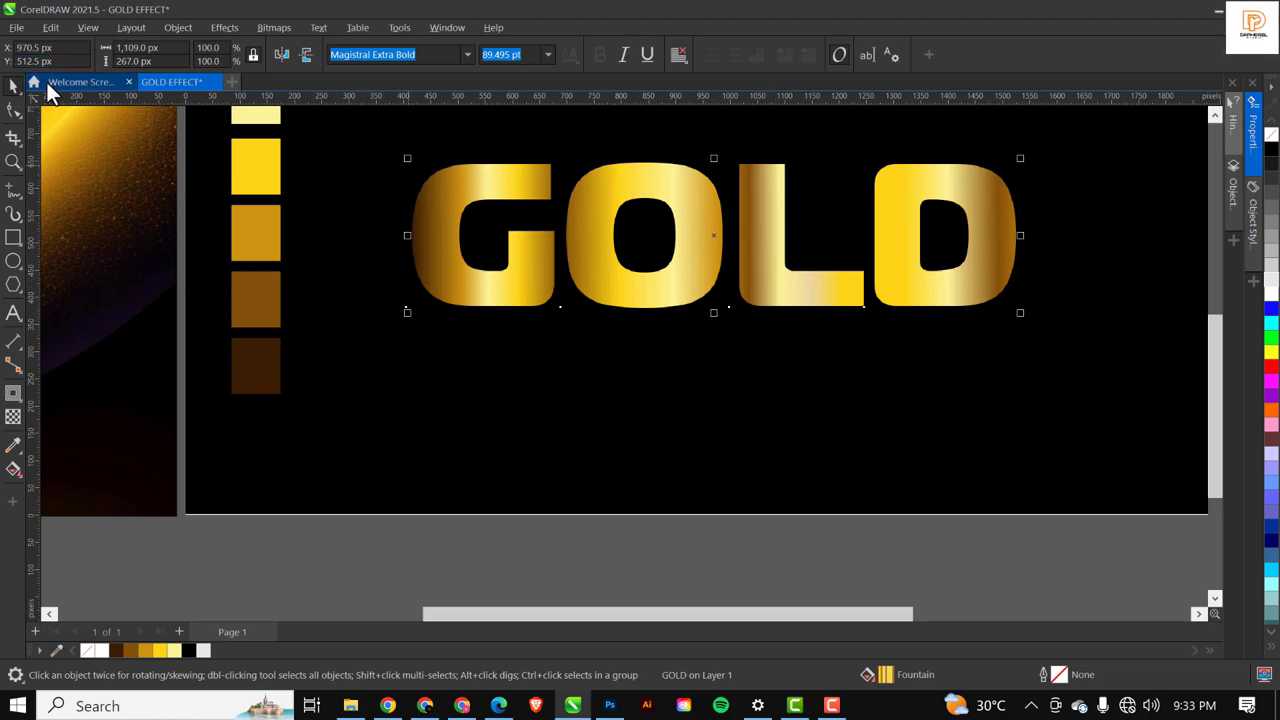
key(F4)
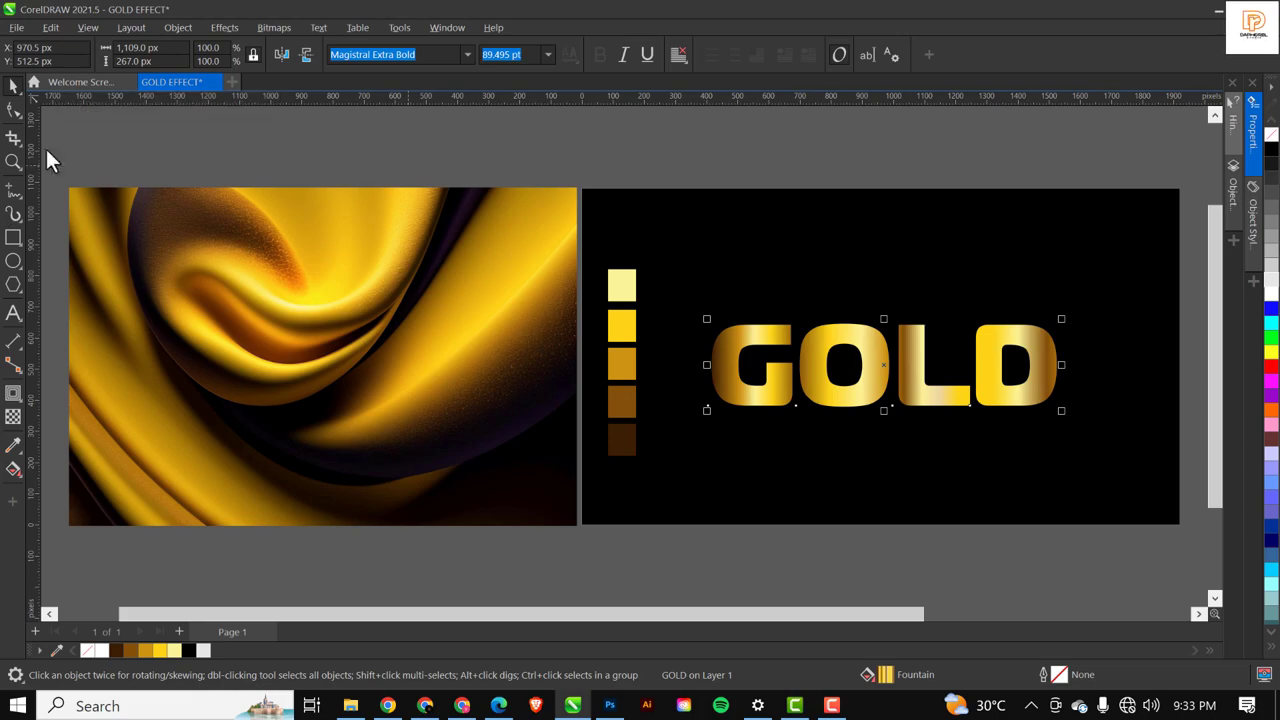
click(329, 283)
key(Delete)
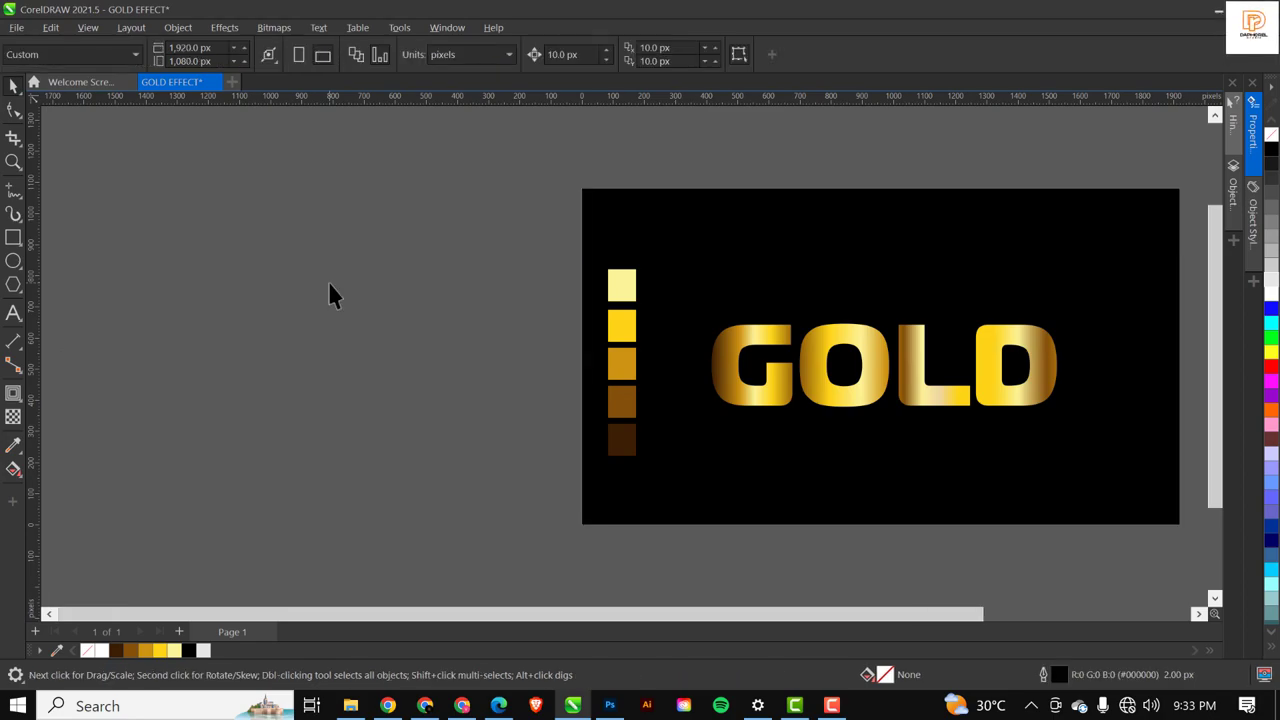
key(shift+F4)
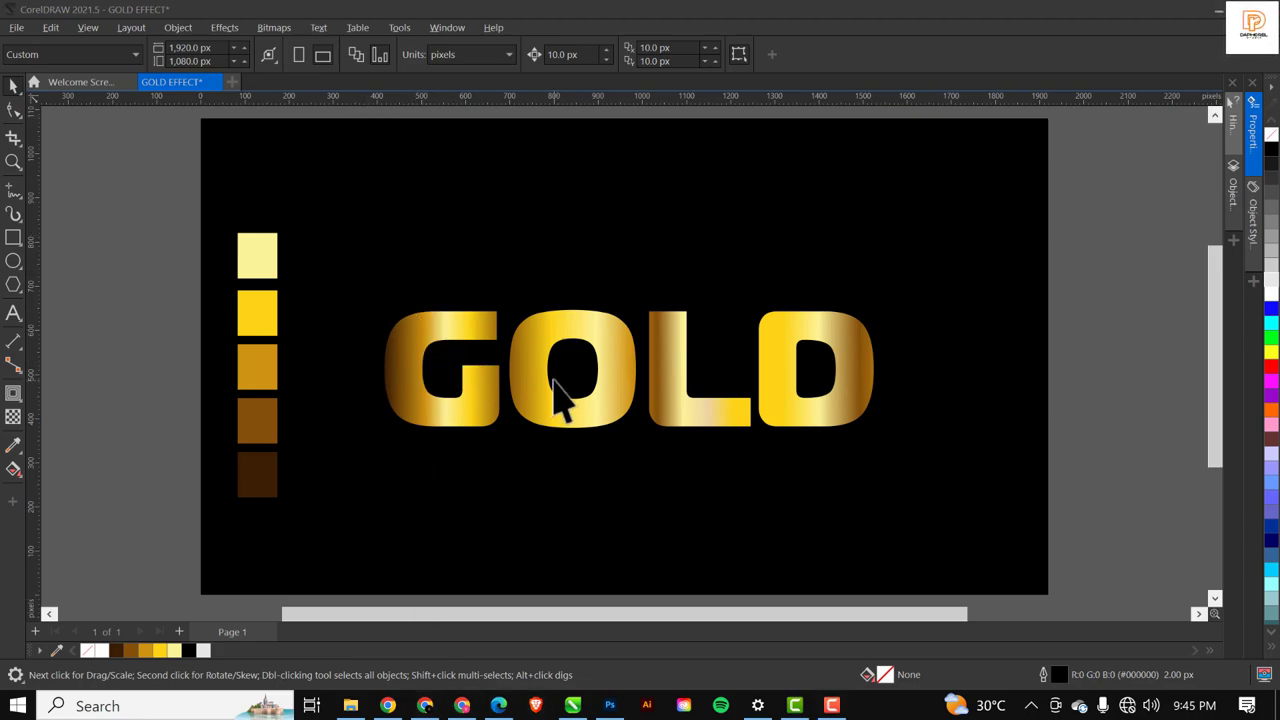
Give the word GOLD a cyan #00FFFF outline.
click(540, 328)
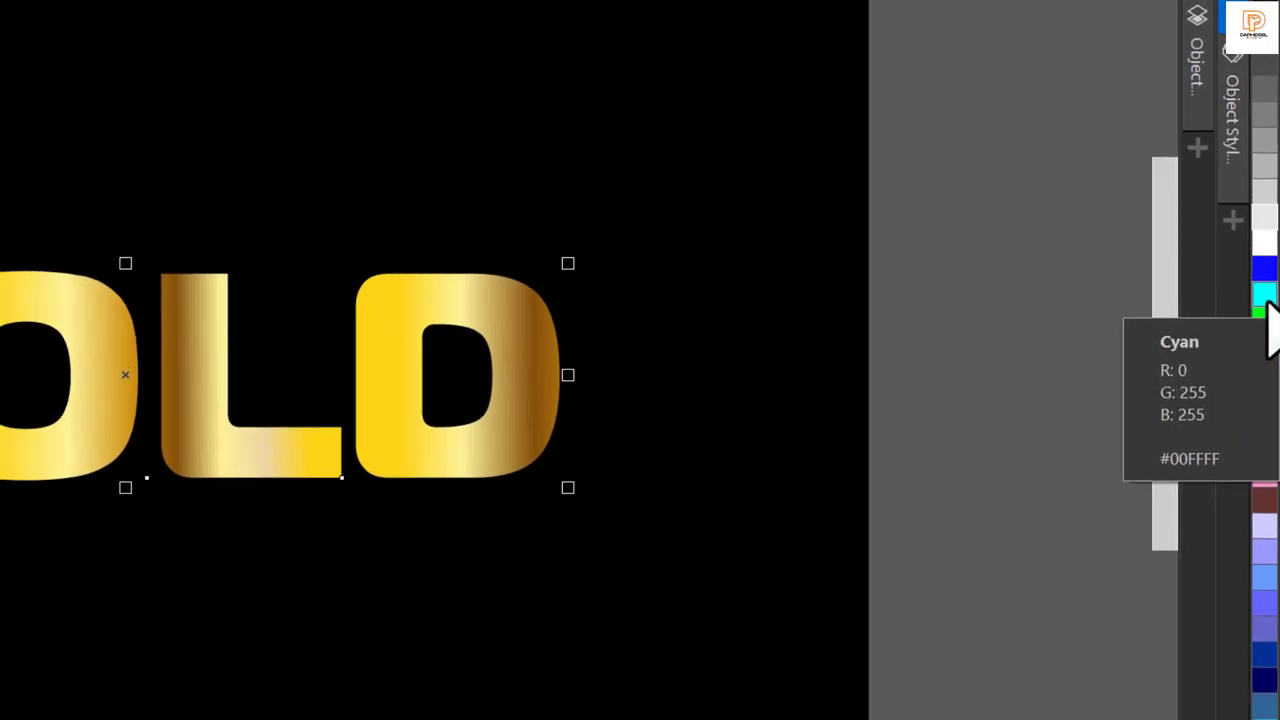
right_click(1265, 298)
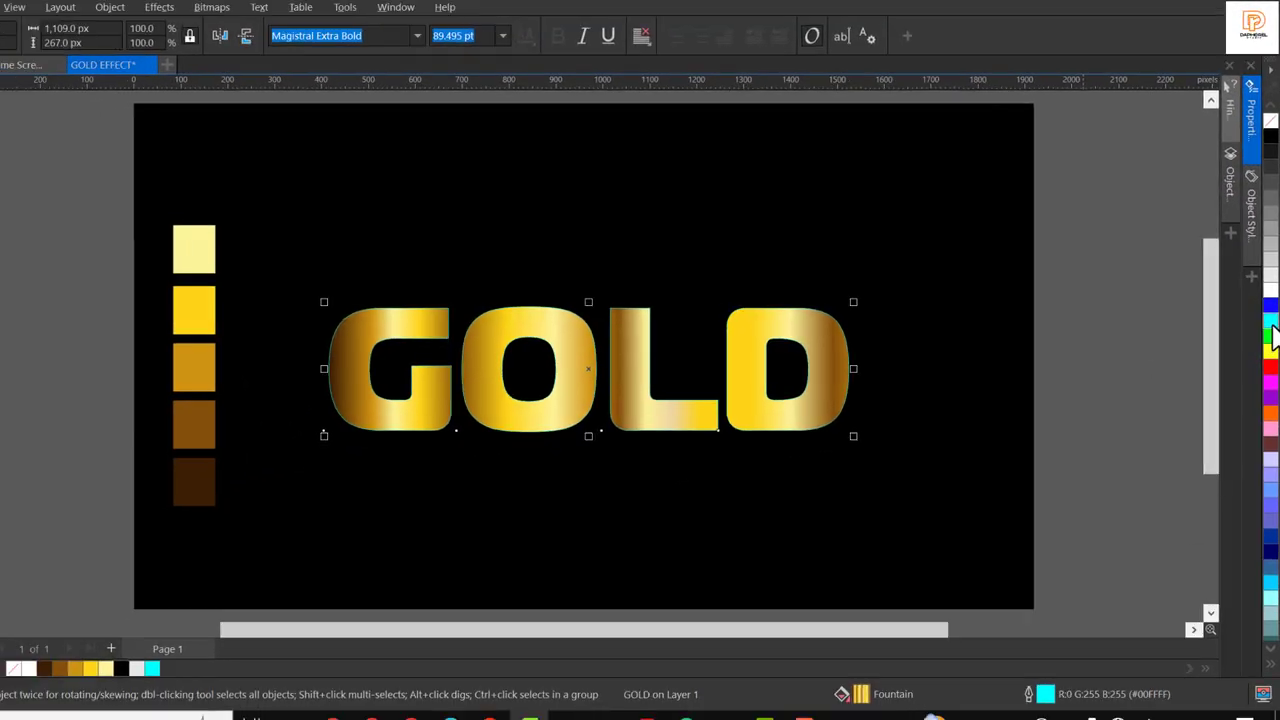
Examine the cyan outline up close along the edges of the O and the L.
scroll(605, 308, up, 5)
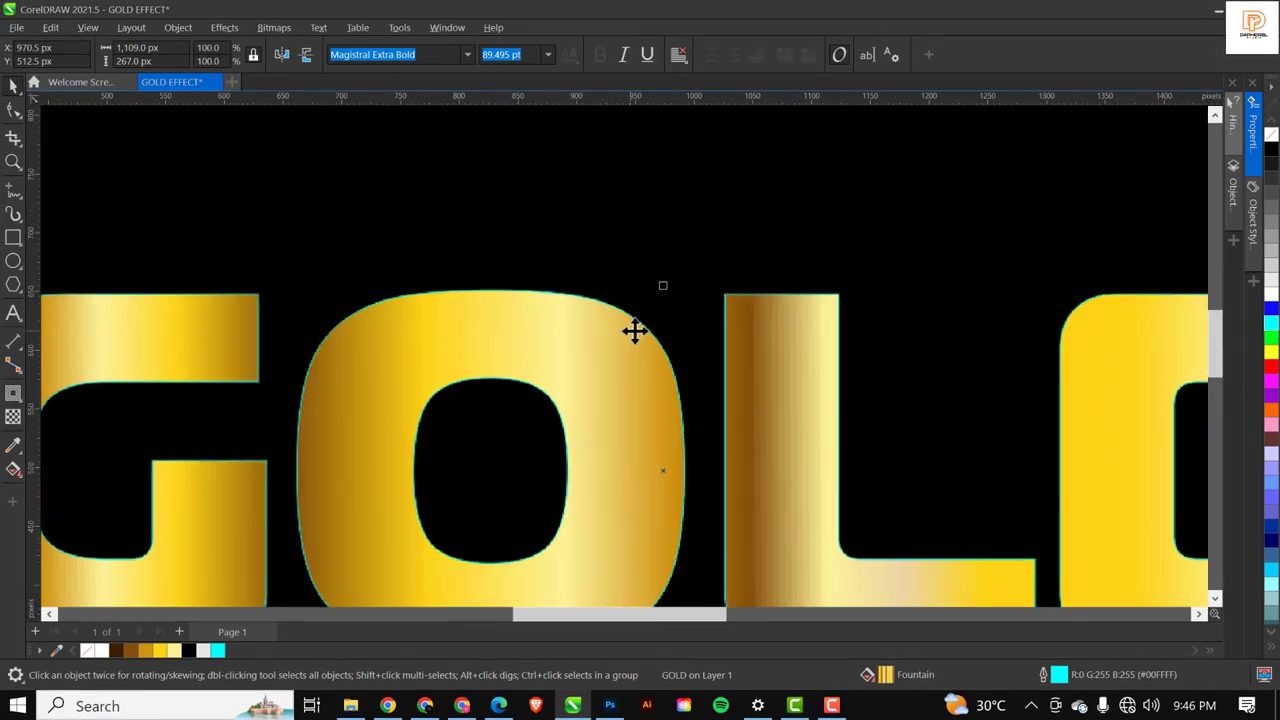
scroll(655, 330, up, 2)
scroll(643, 314, down, 4)
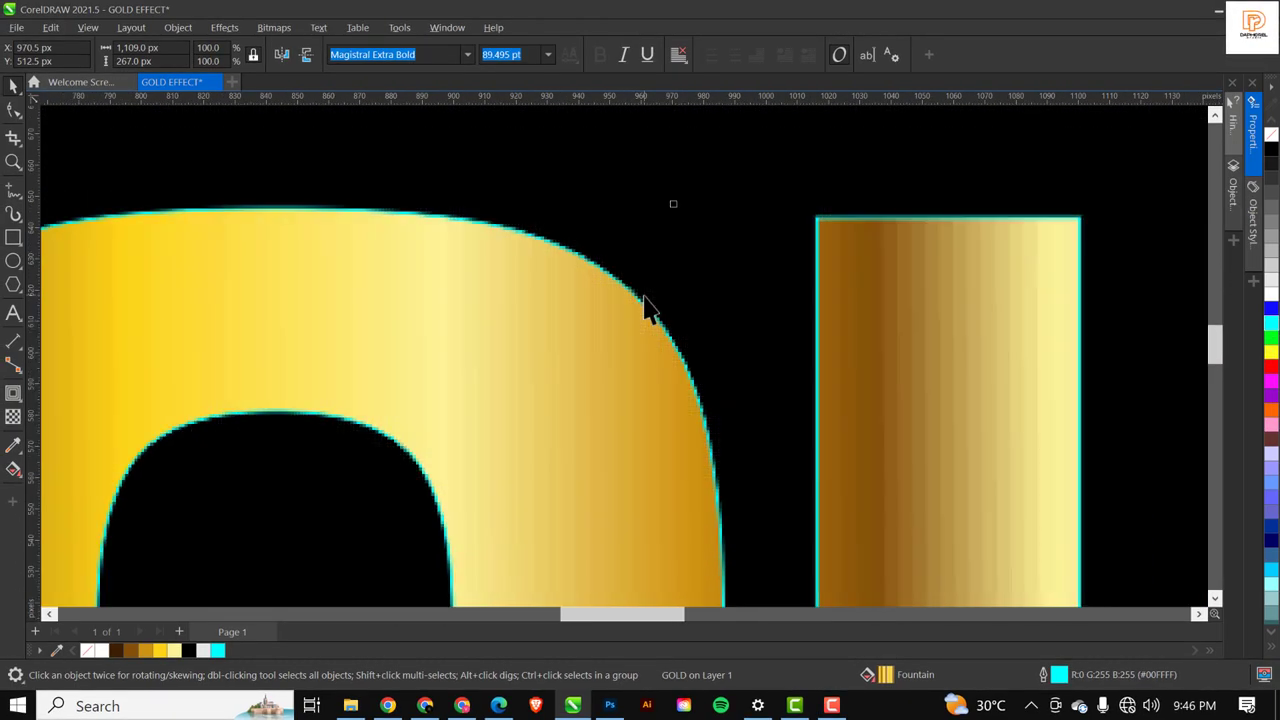
scroll(645, 308, down, 6)
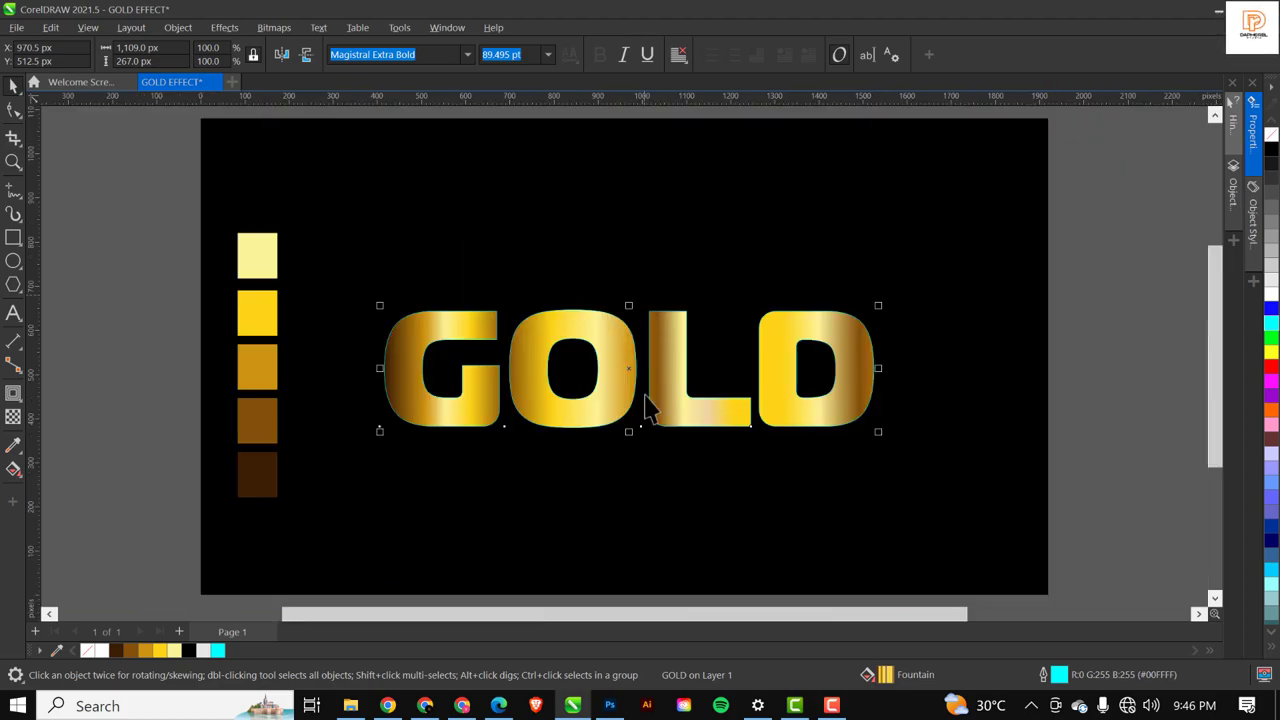
scroll(643, 400, up, 3)
scroll(636, 385, up, 4)
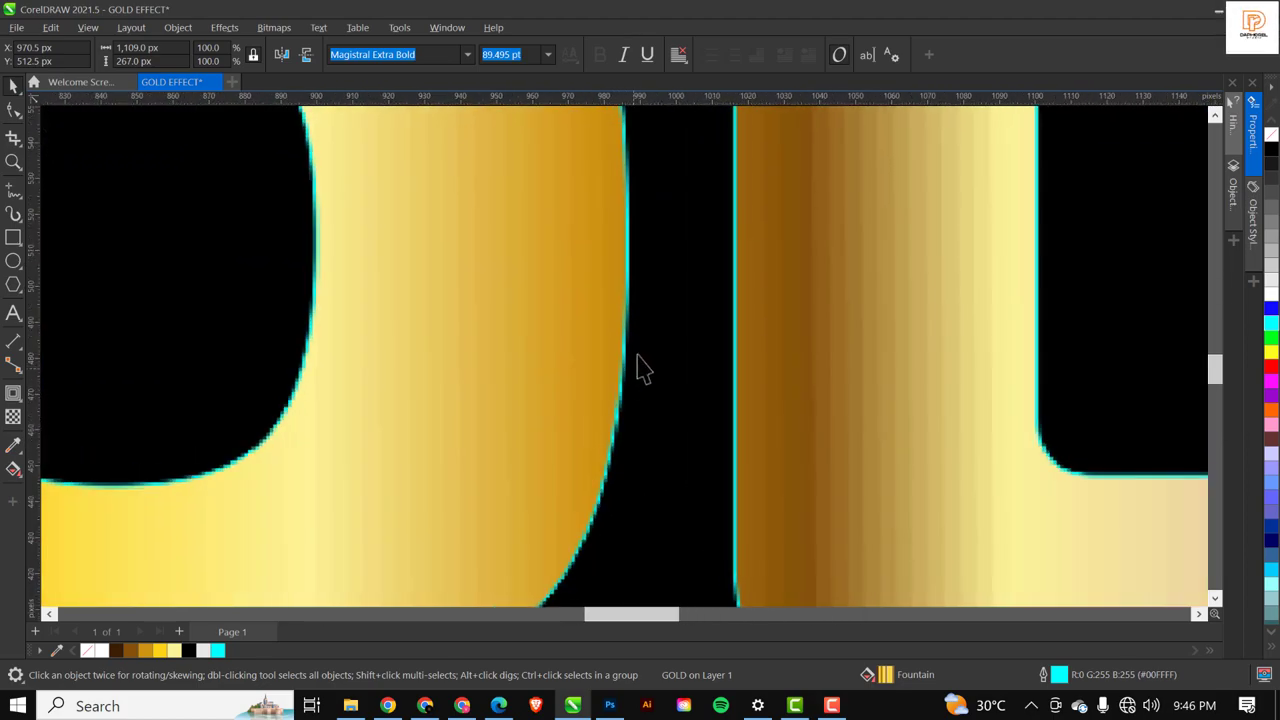
scroll(640, 345, up, 2)
scroll(623, 328, up, 2)
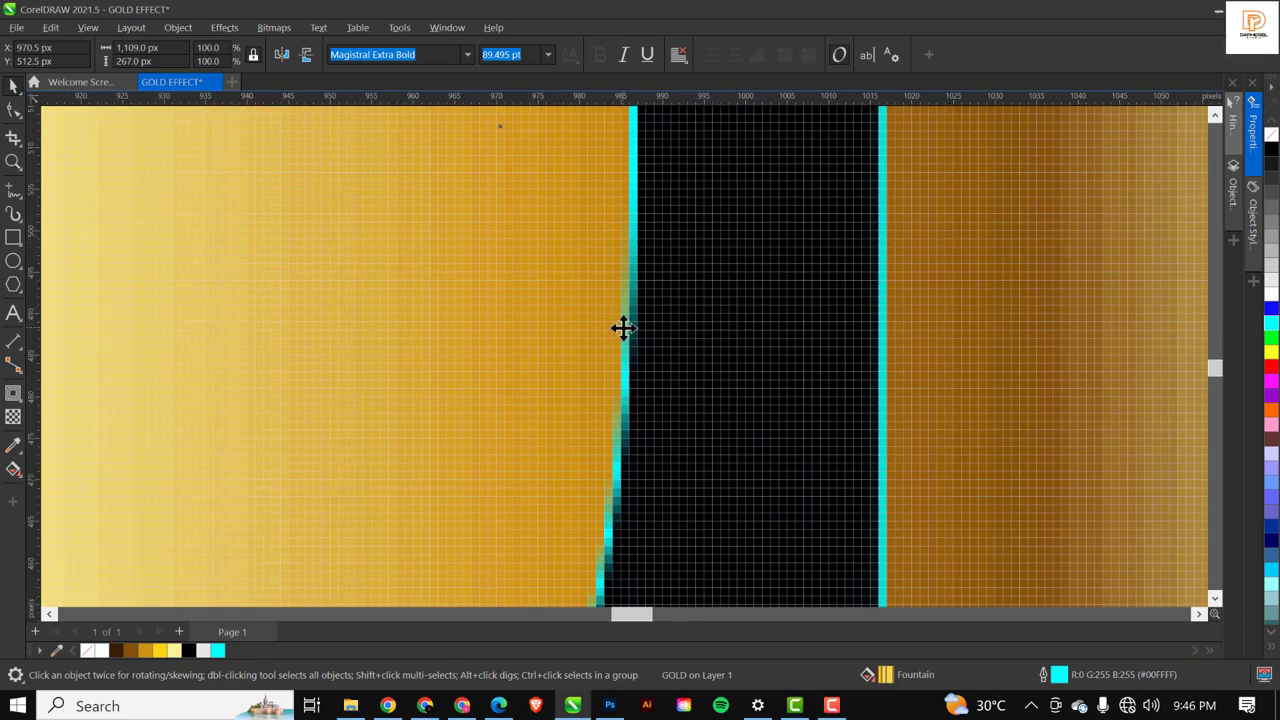
scroll(623, 328, down, 8)
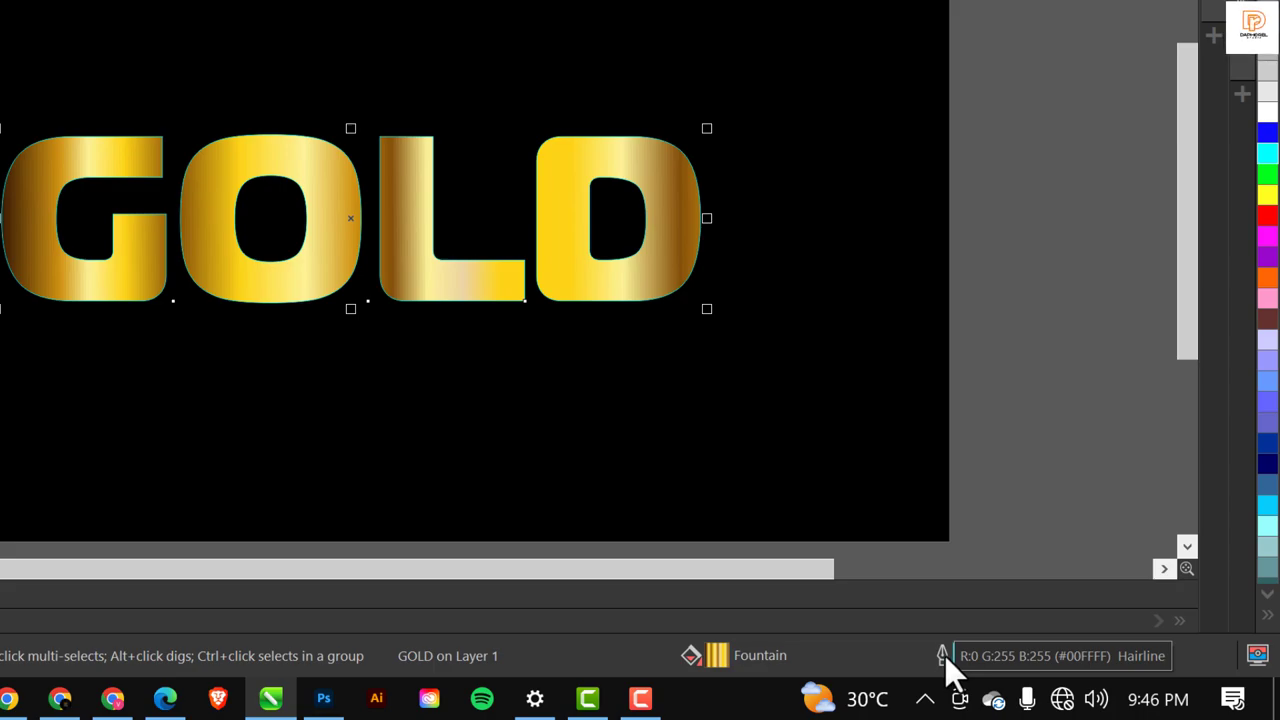
Set the GOLD text's outline width to 8.0 px in the Outline Pen settings.
double_click(945, 657)
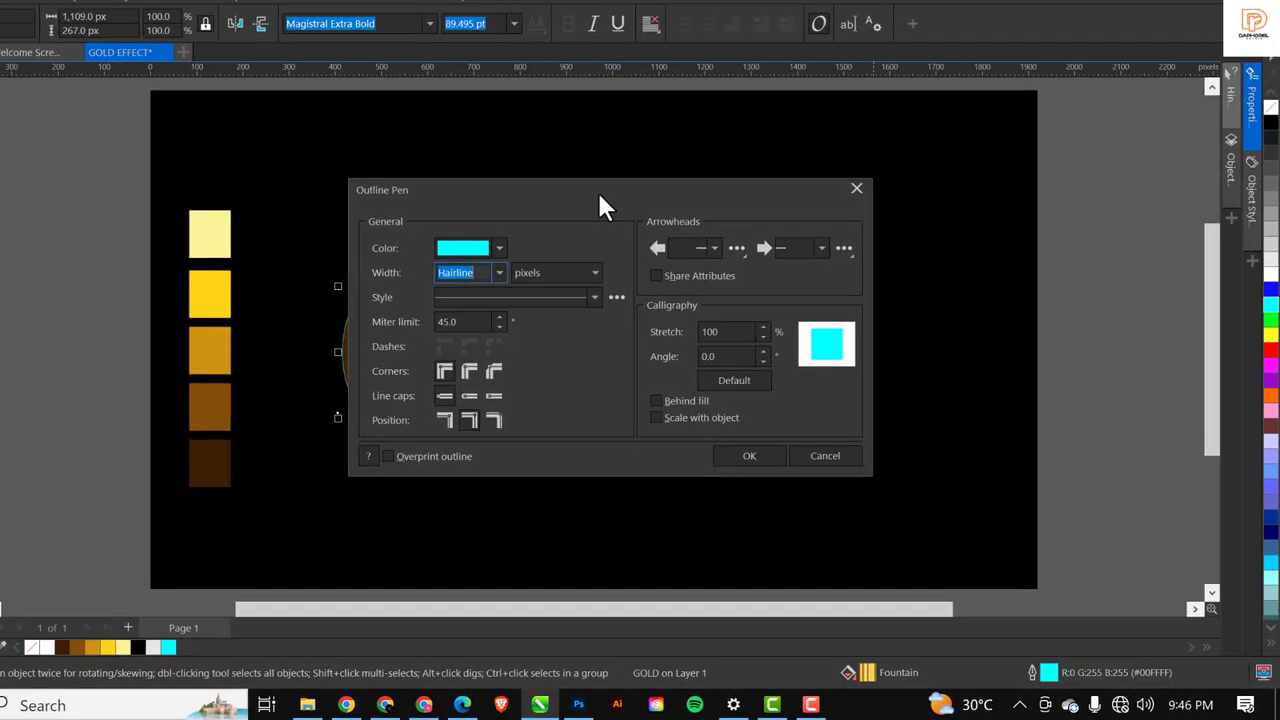
drag(600, 192, 957, 144)
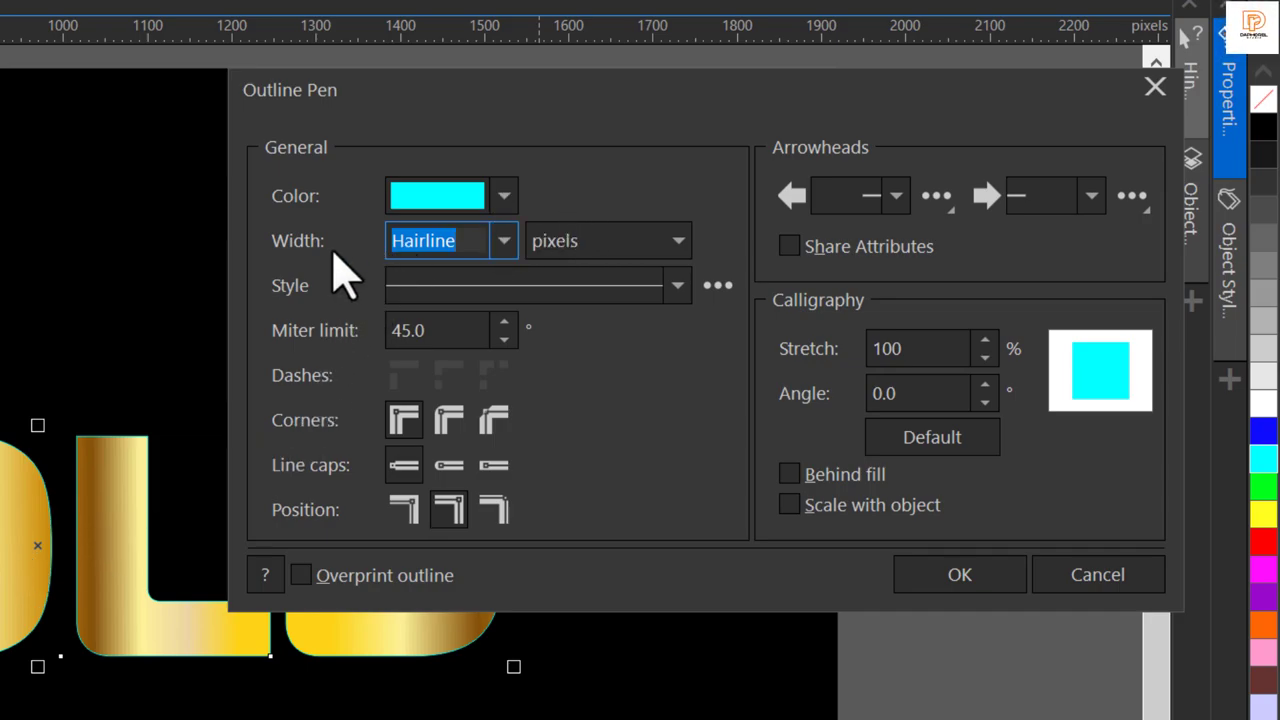
click(505, 243)
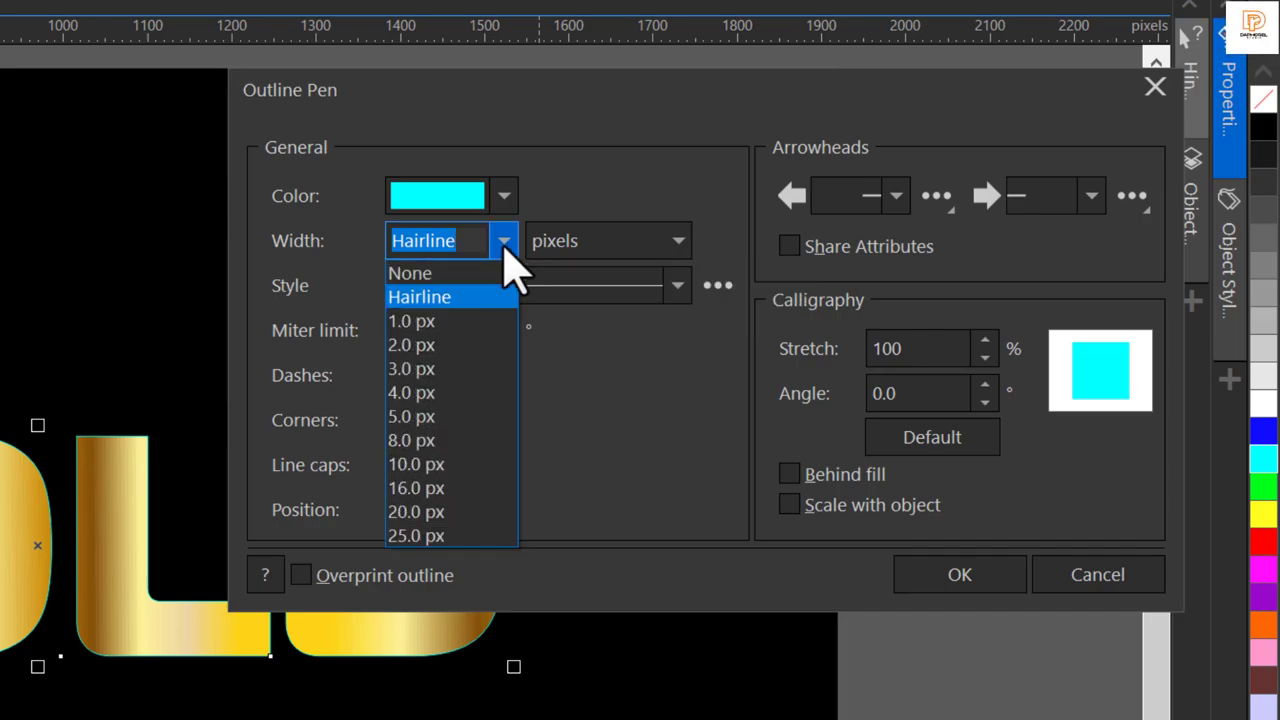
click(422, 442)
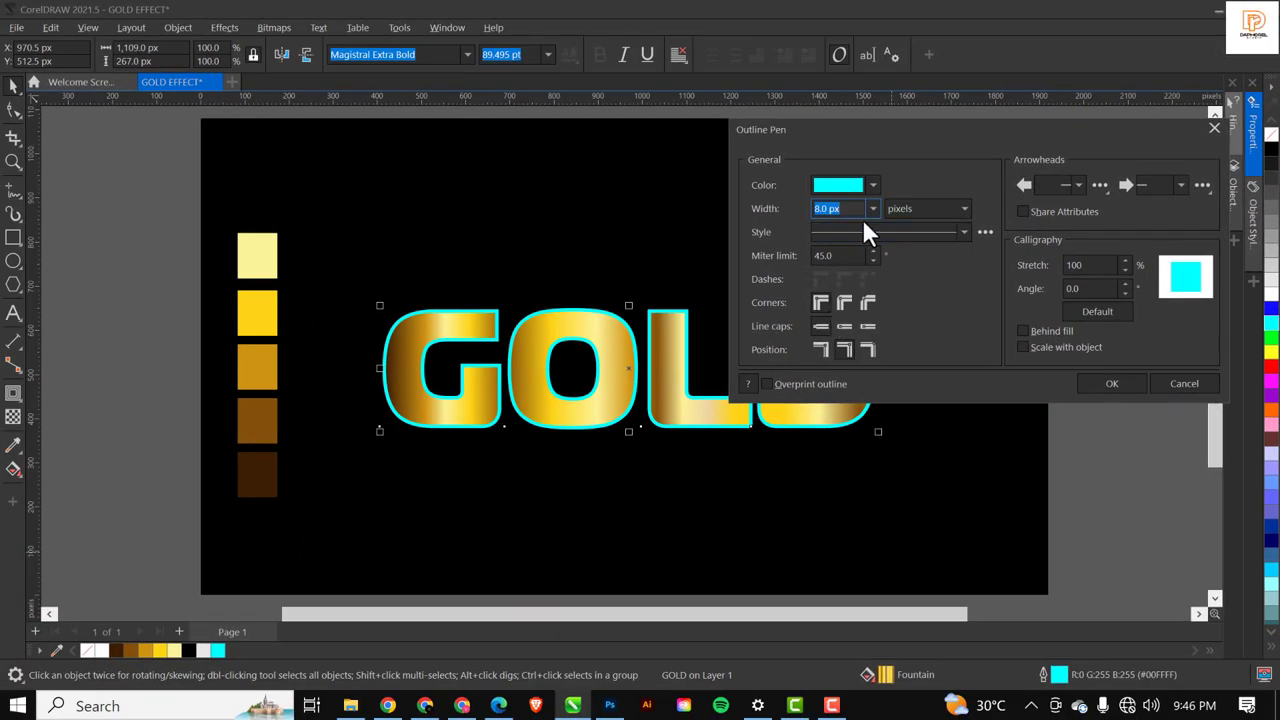
drag(979, 130, 886, 130)
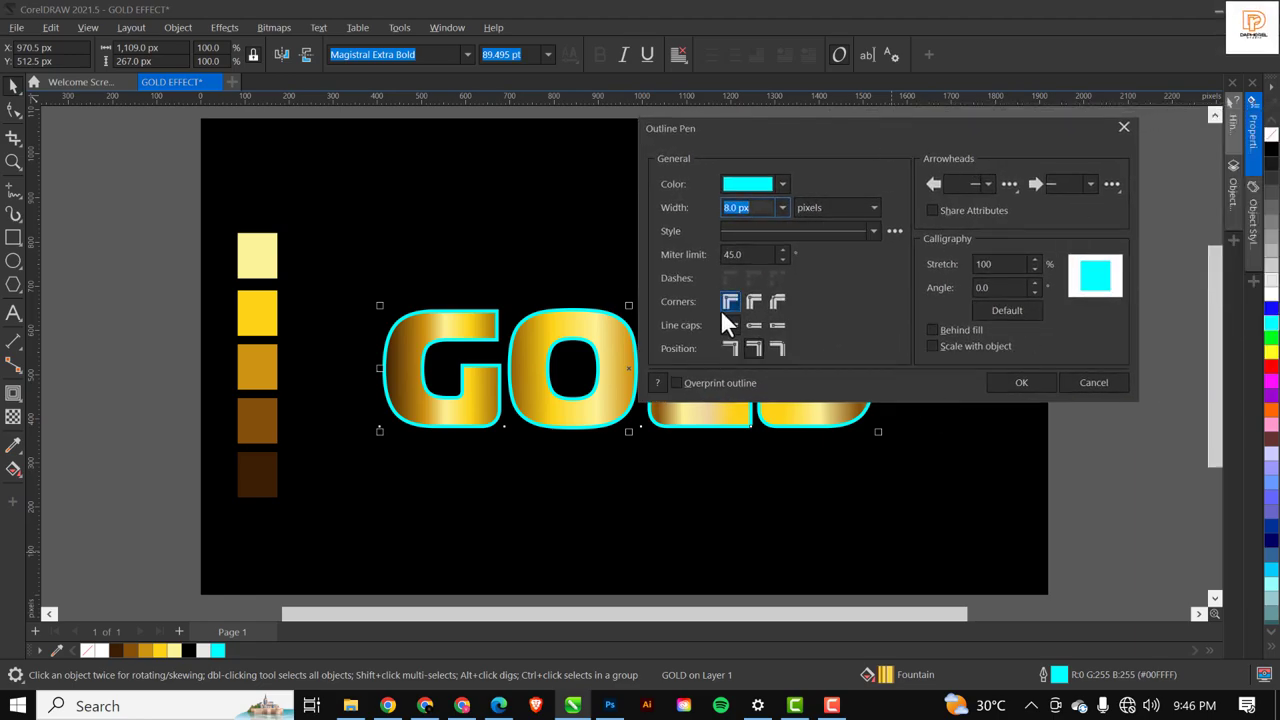
click(1019, 383)
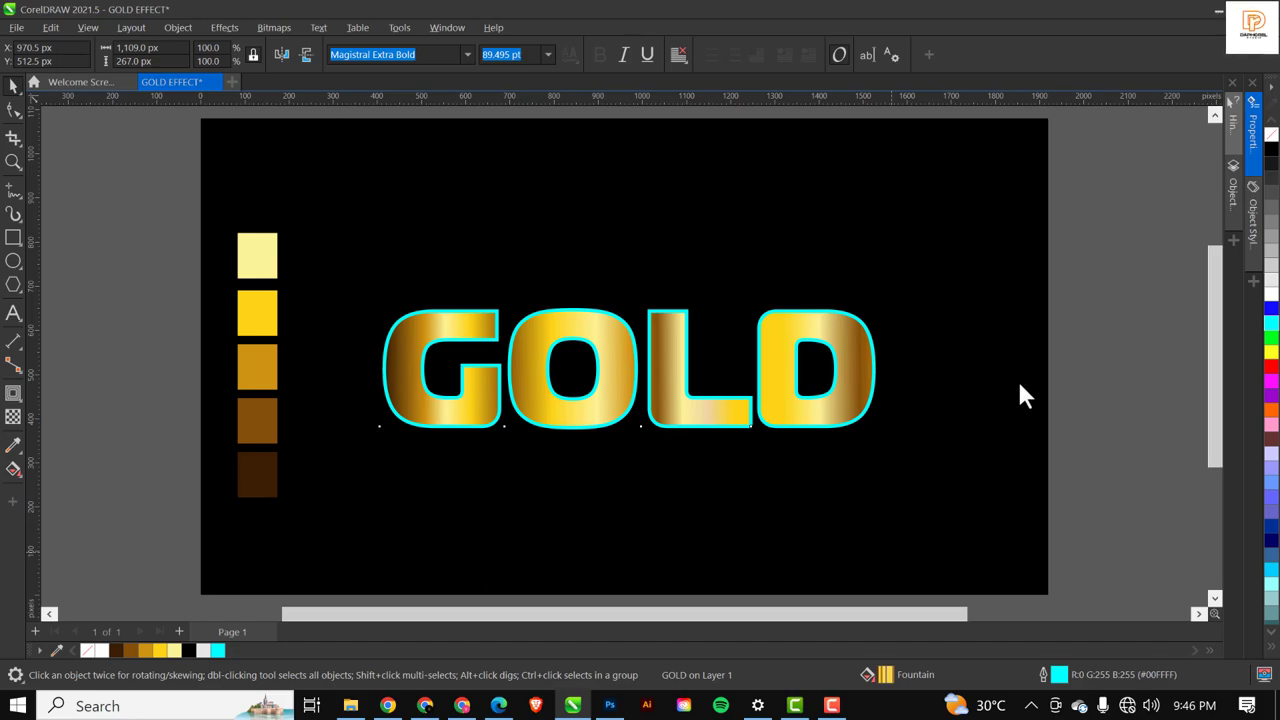
Convert the GOLD text's cyan outline into a separate object.
click(465, 403)
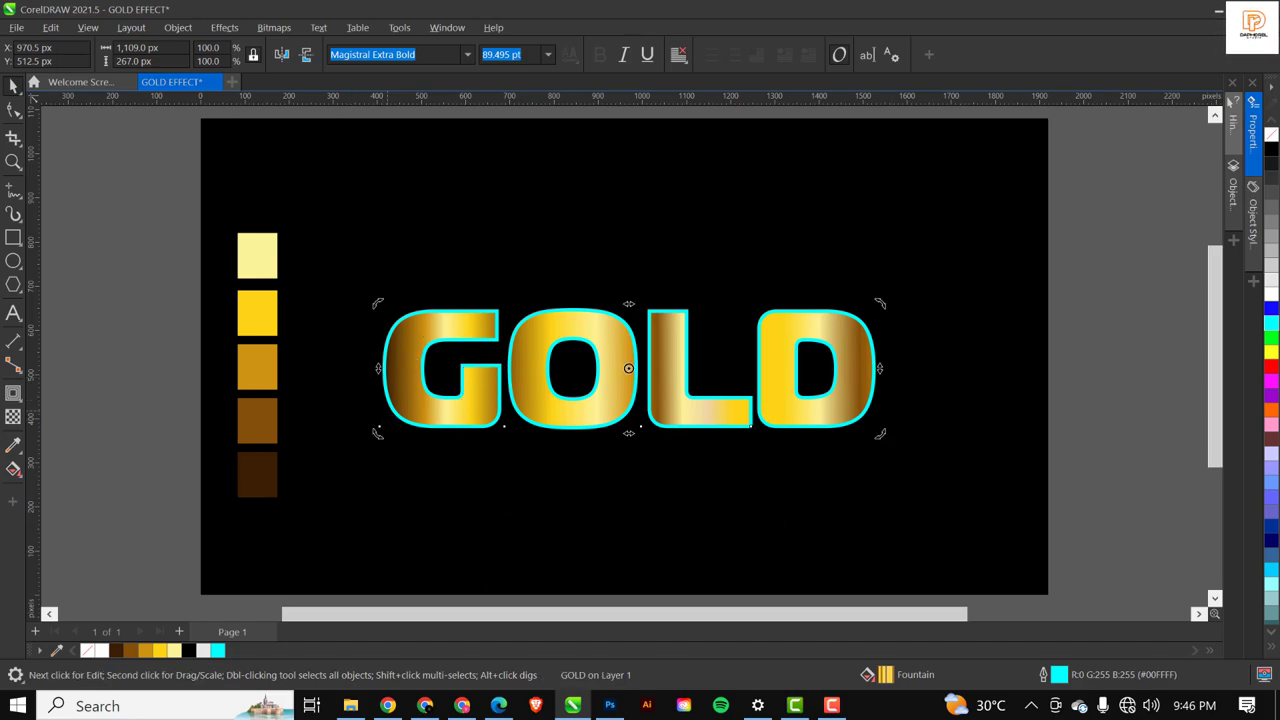
click(175, 28)
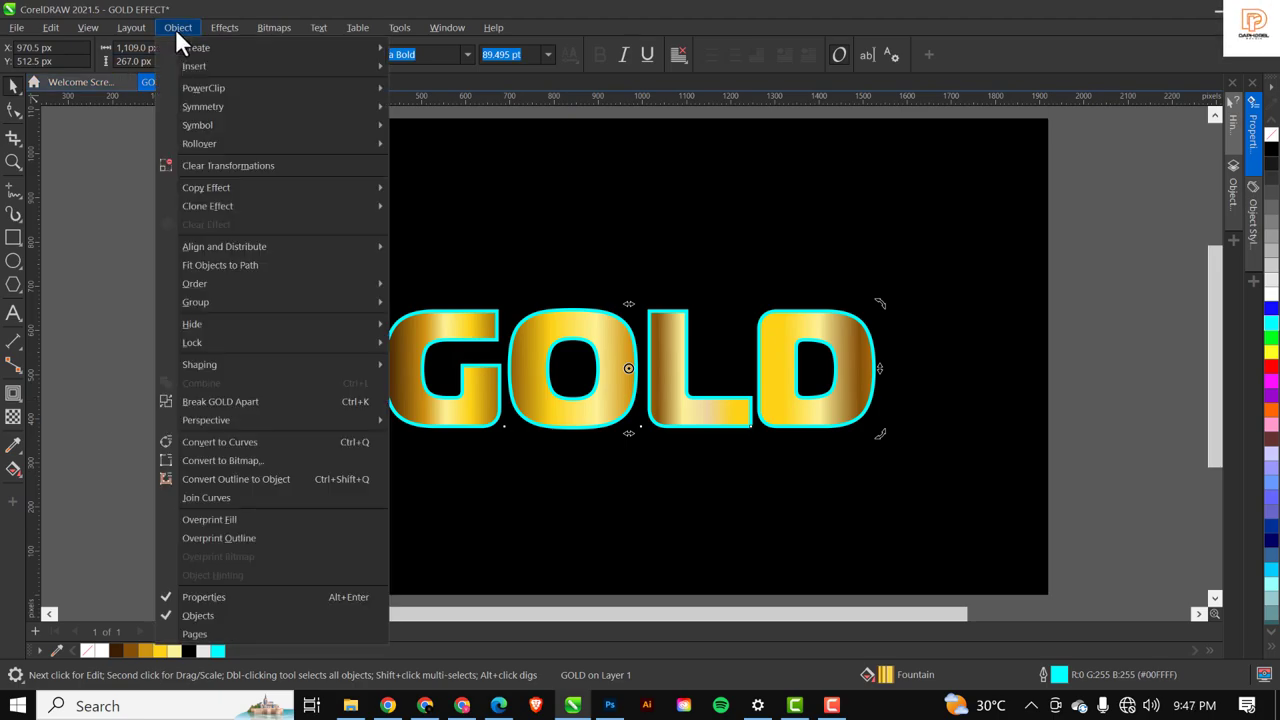
click(261, 478)
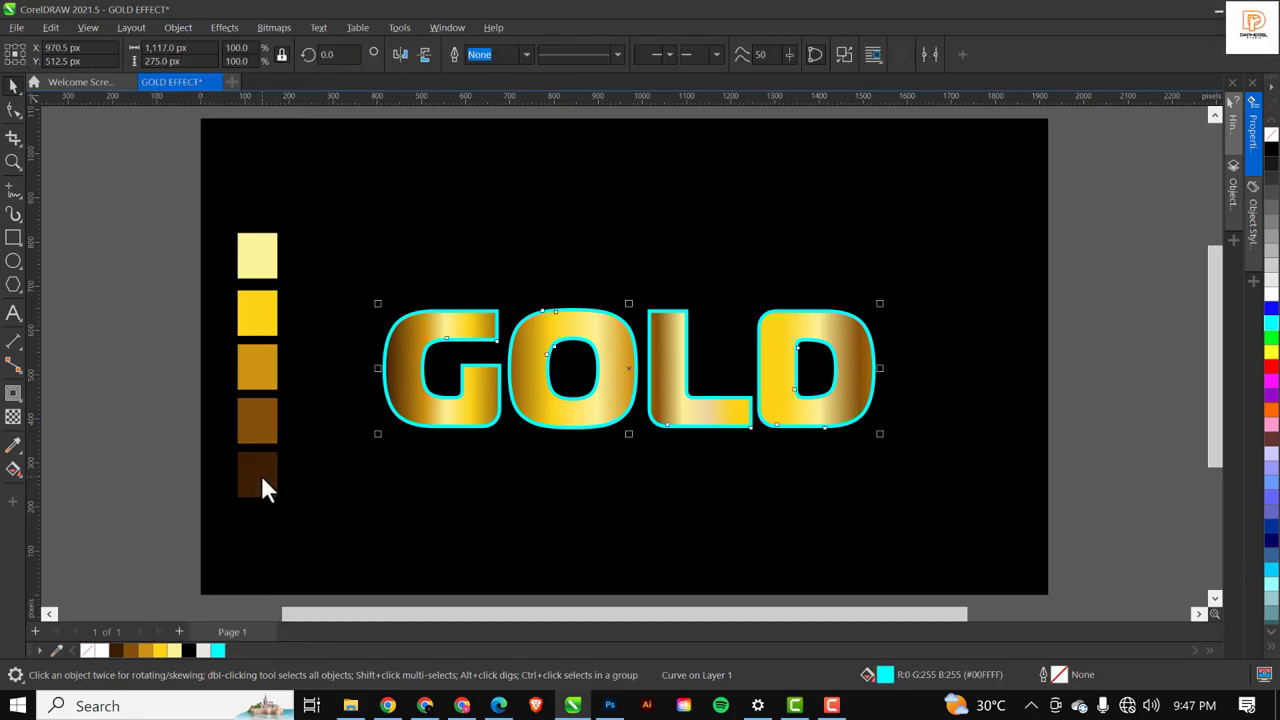
Try to move the cyan outline object upward off the gold text, and undo the attempt.
click(126, 205)
click(444, 322)
drag(441, 310, 451, 212)
click(451, 212)
key(ctrl+z)
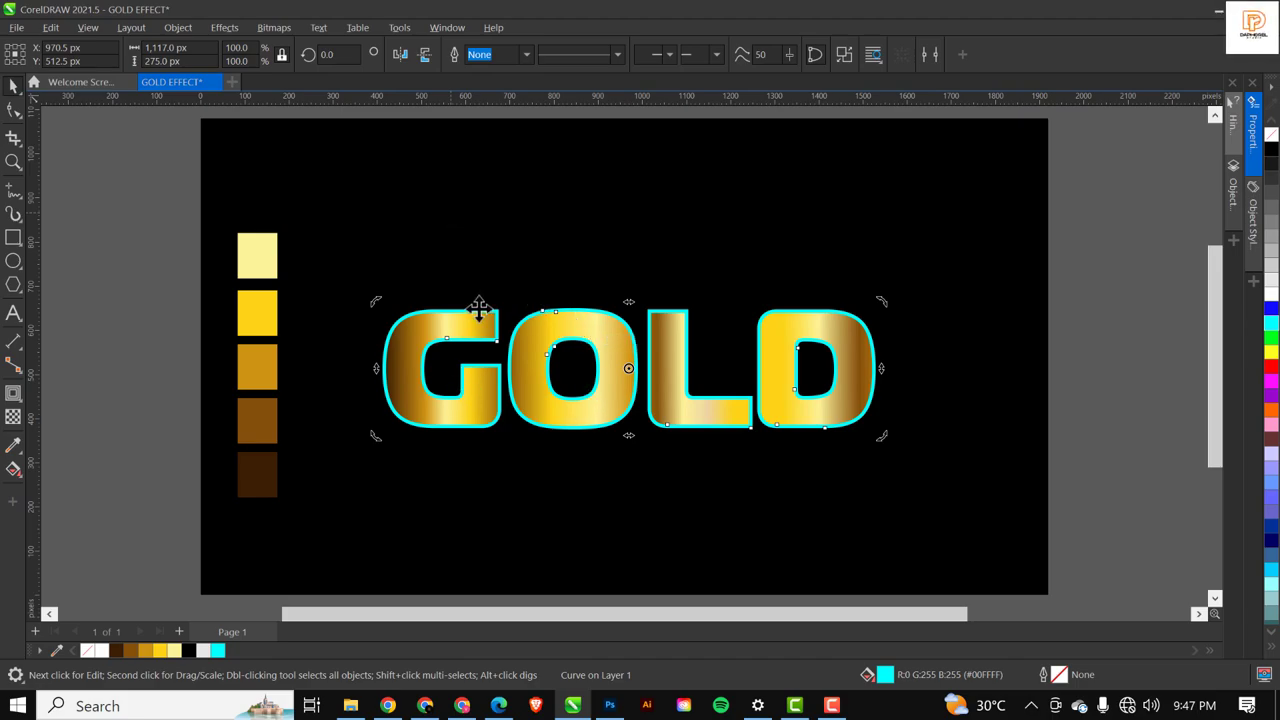
Move the cyan outline object straight up to Y 812.5 px, clear of the gold word.
drag(465, 313, 487, 177)
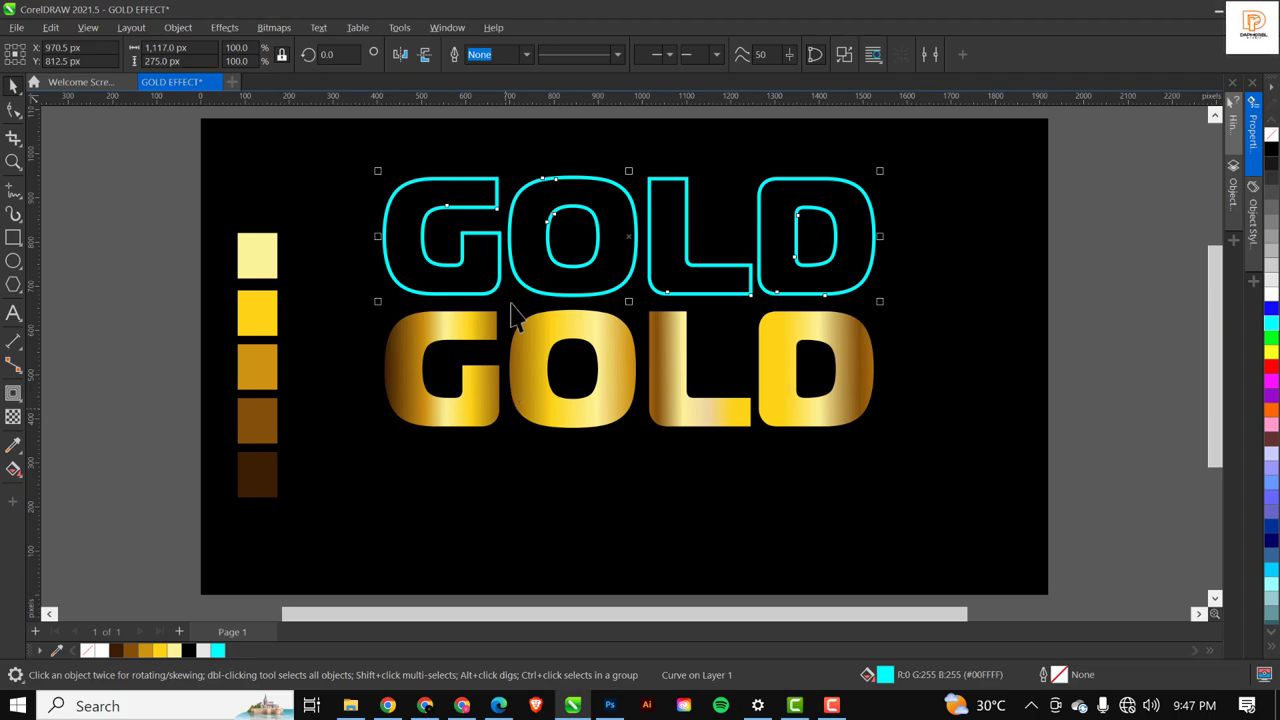
click(517, 358)
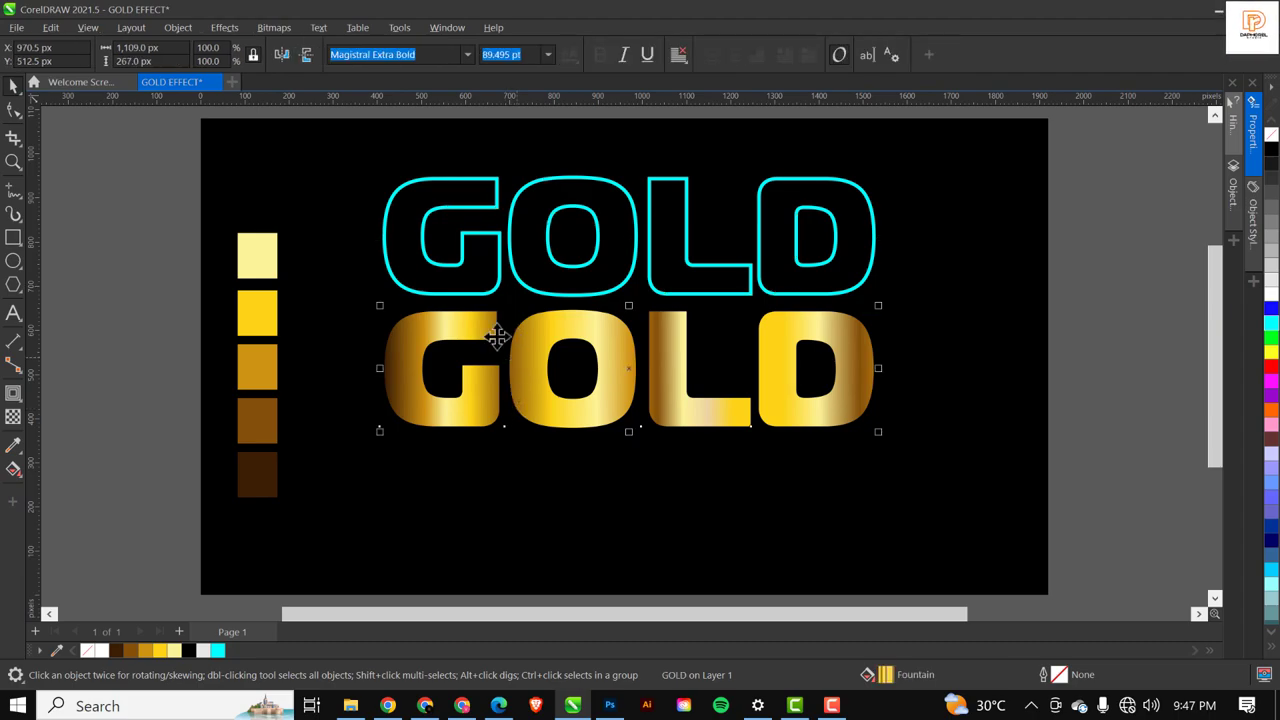
Apply a fountain fill to the cyan outline object and copy the gold gradient onto it from the GOLD text.
click(490, 292)
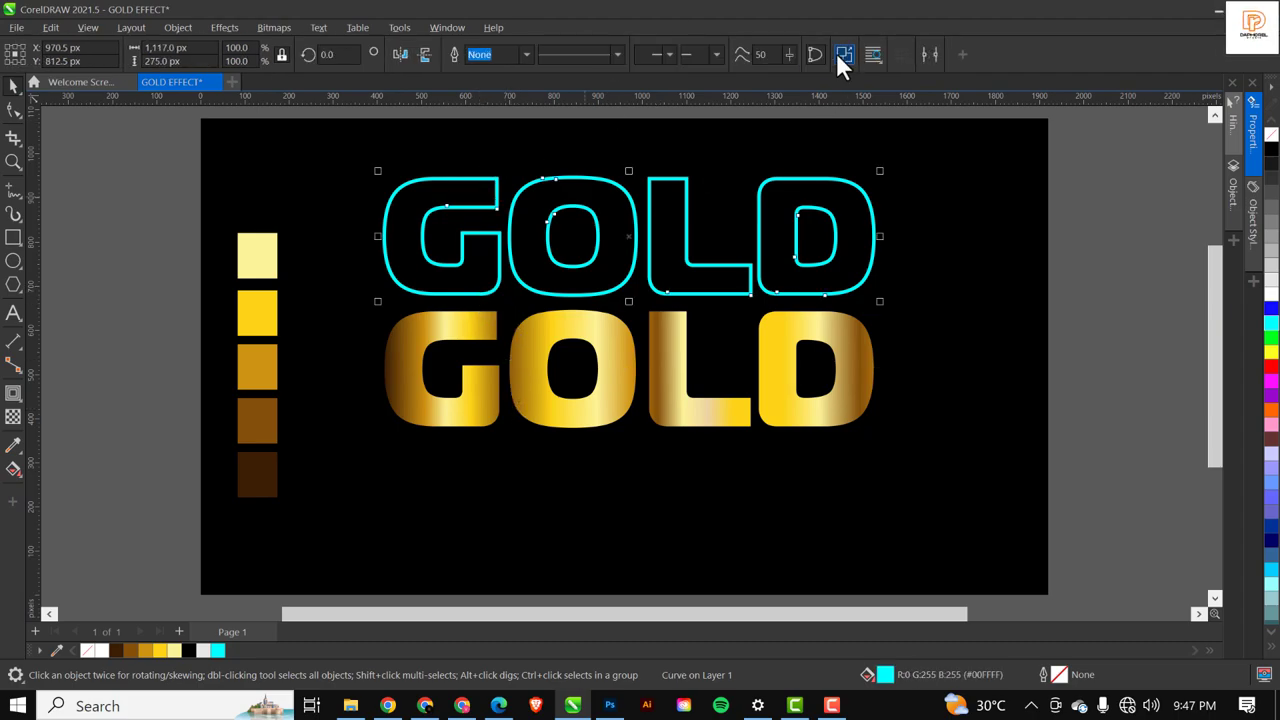
key(g)
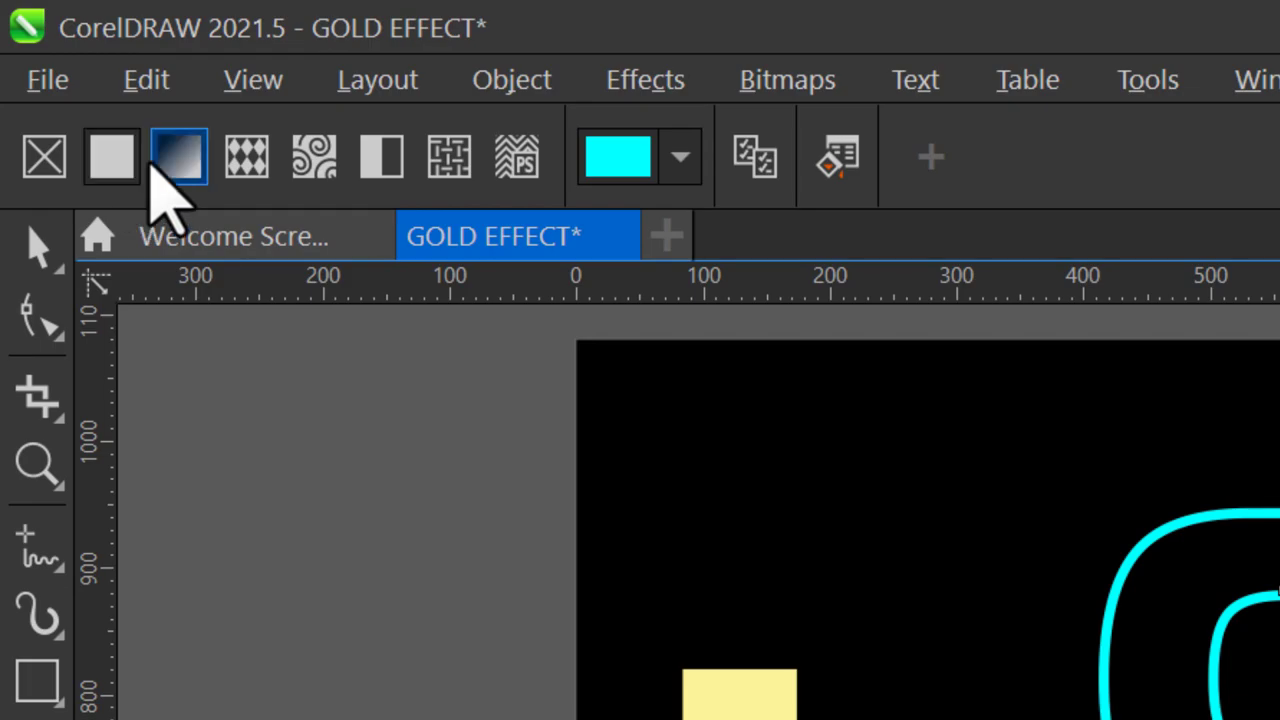
click(165, 164)
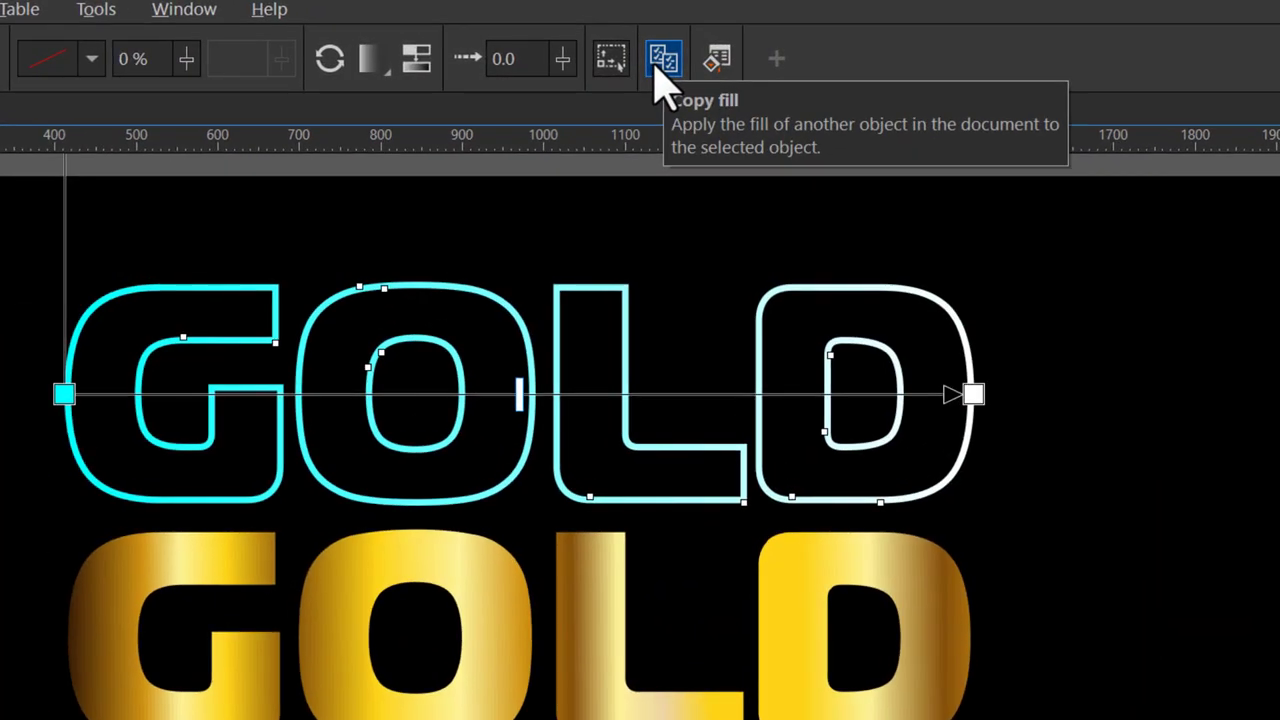
click(662, 60)
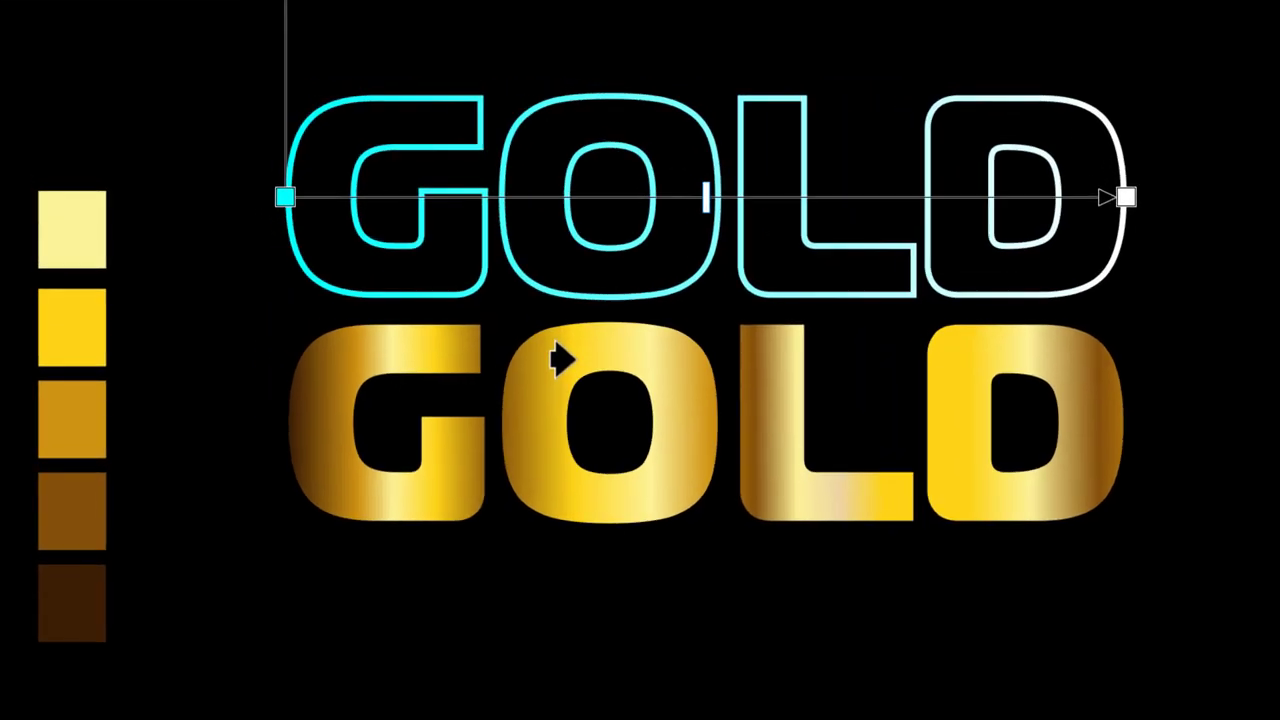
click(556, 358)
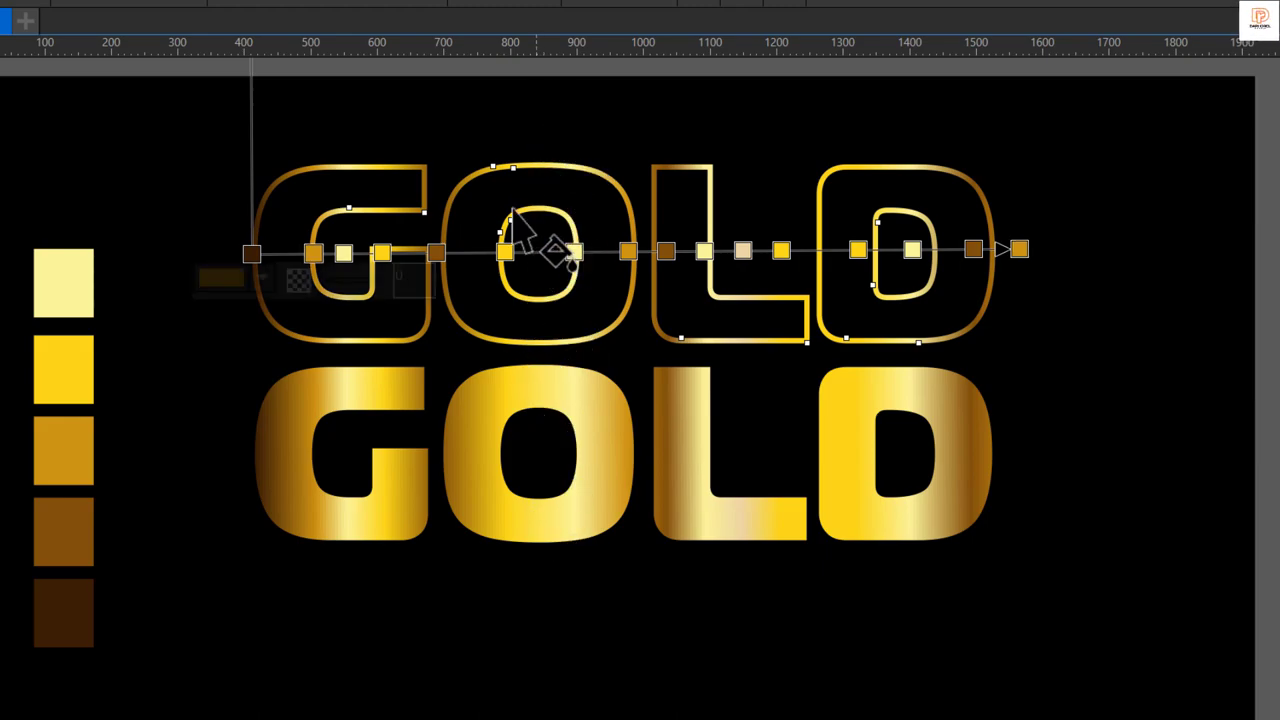
Redirect the outline object's fountain fill vertically, running from above the letters down to just below them.
drag(354, 160, 354, 390)
key(space)
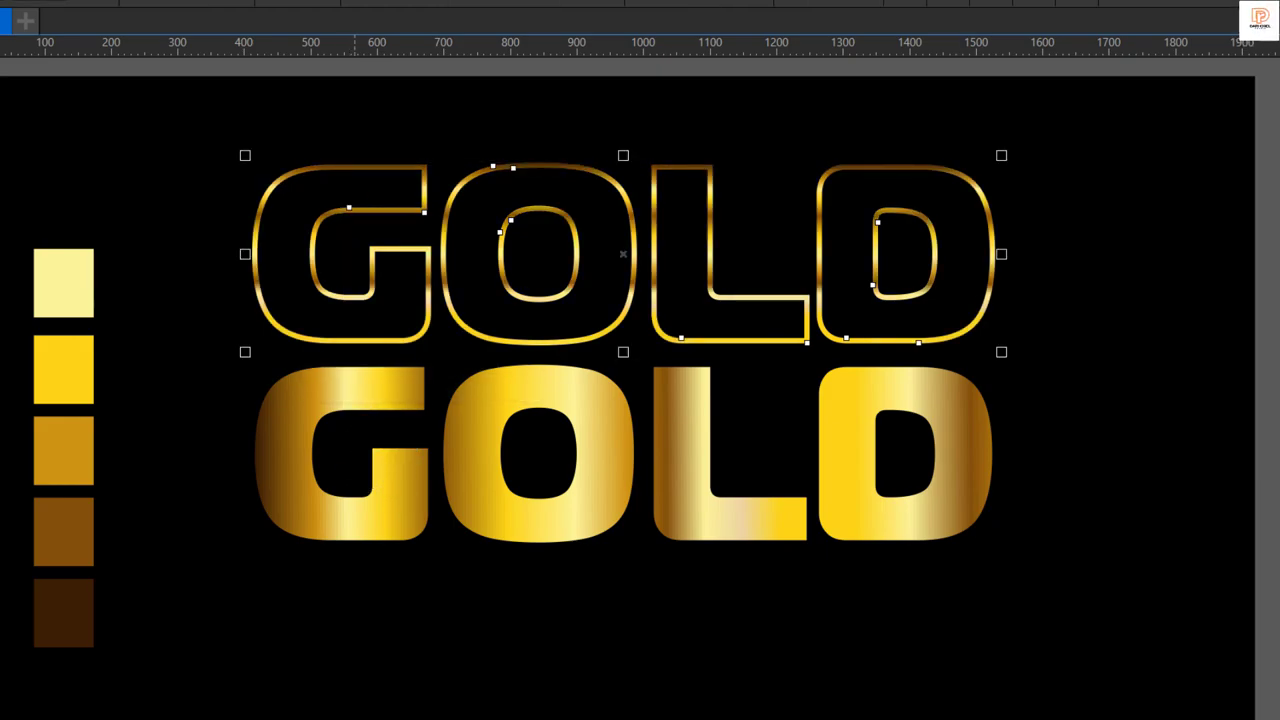
key(space)
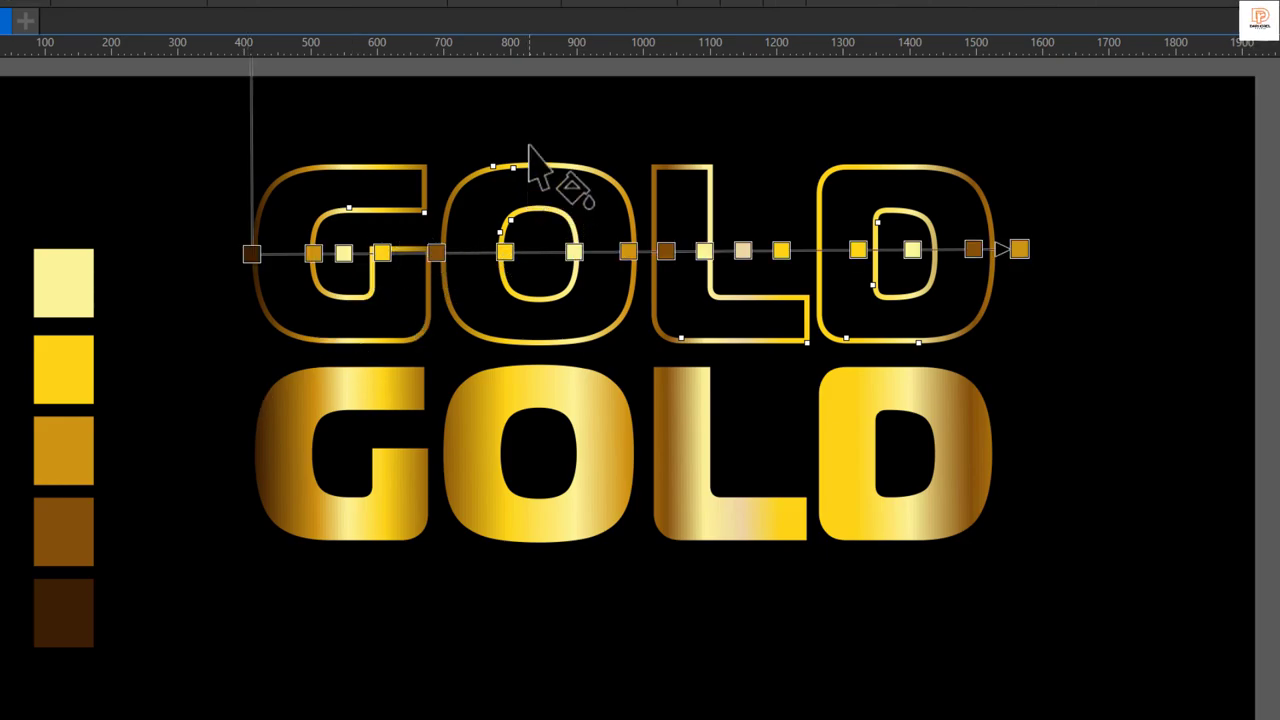
drag(530, 103, 529, 370)
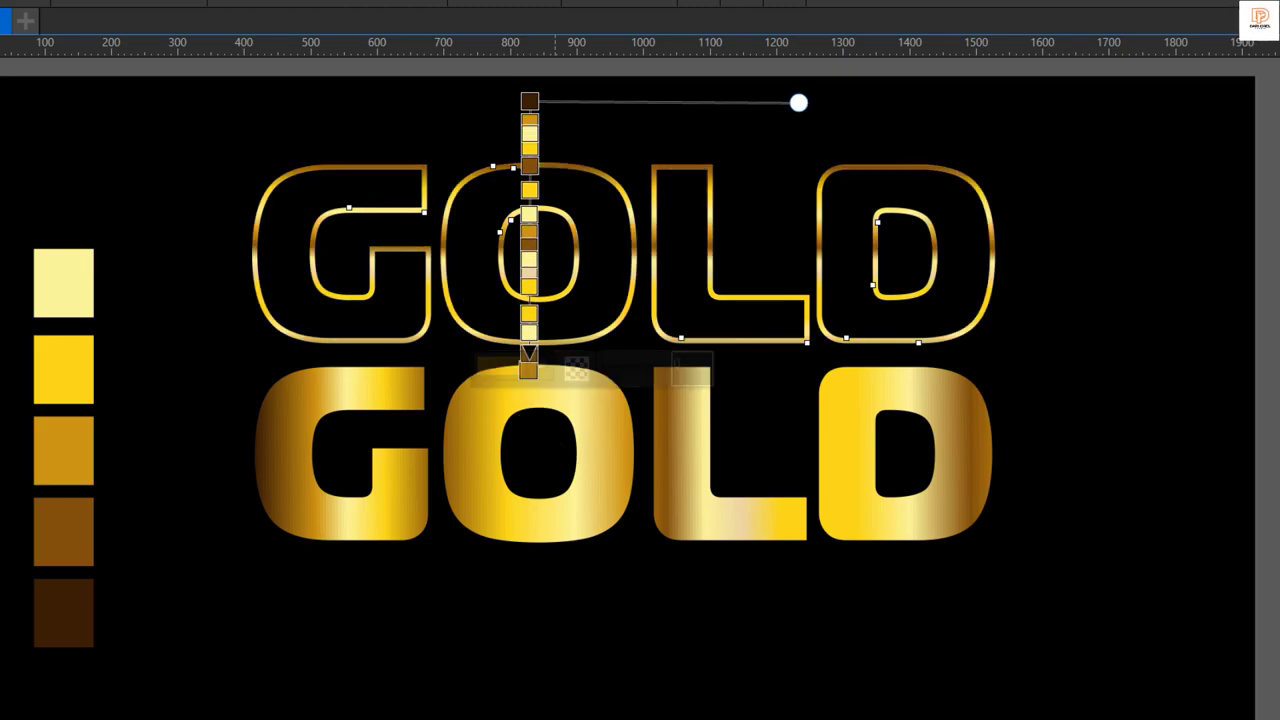
key(space)
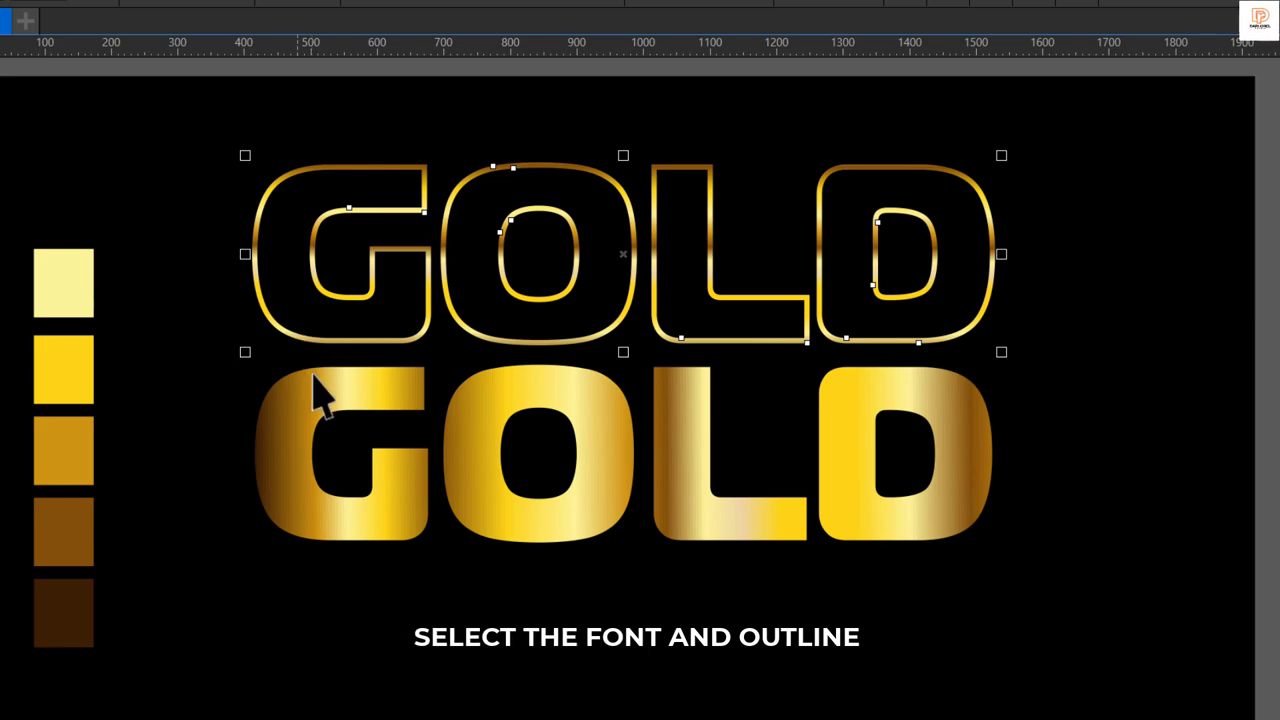
Align the gold outline object and the GOLD text on their horizontal and vertical centers so the outline frames the letters.
shift+click(356, 405)
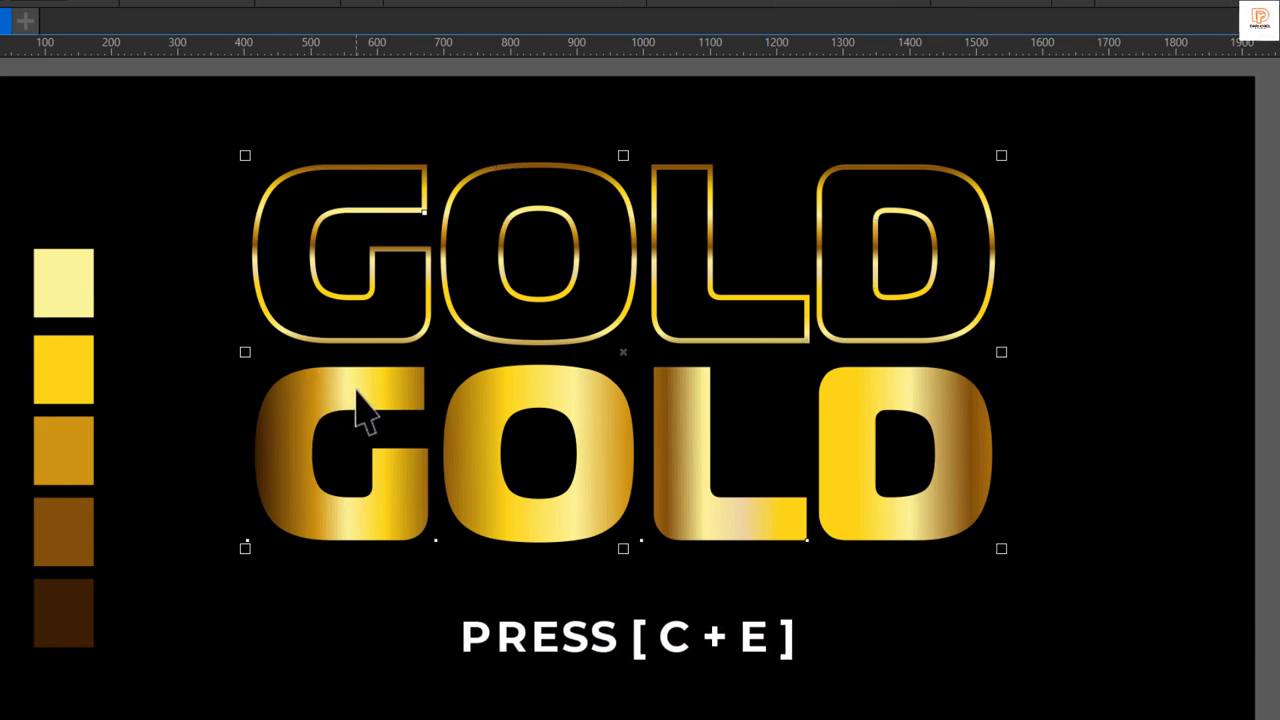
key(c)
key(e)
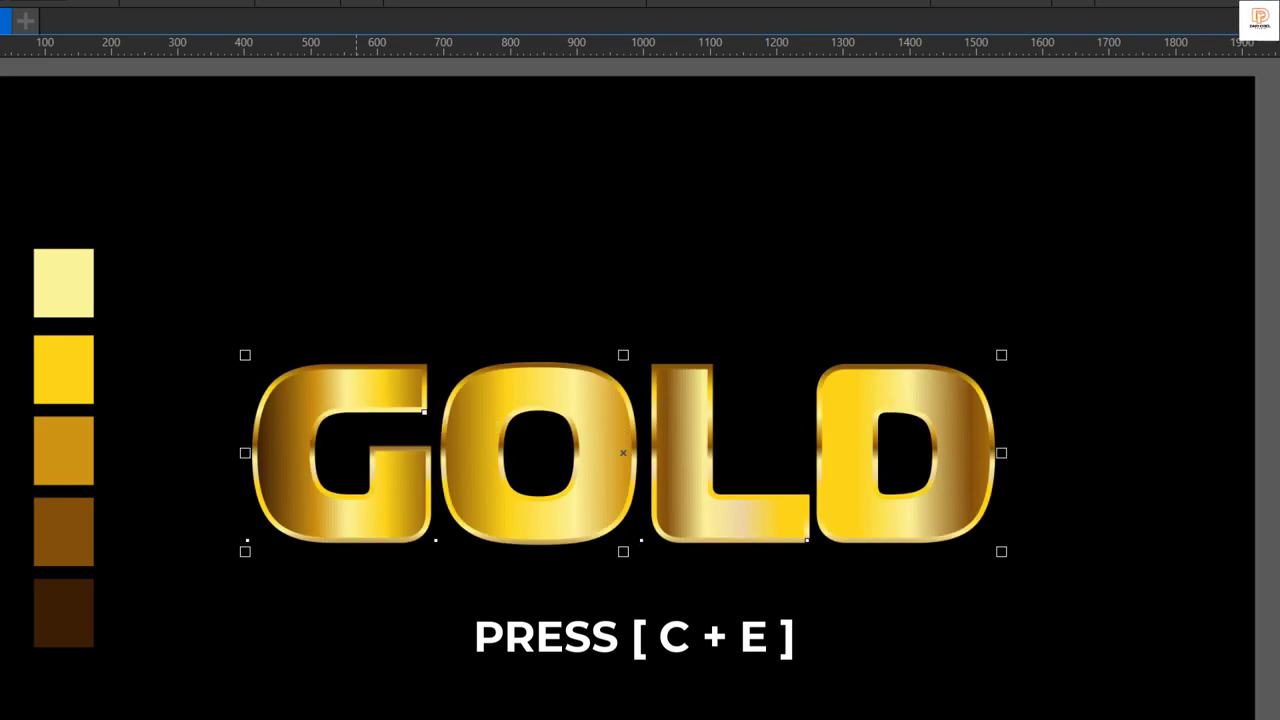
key(Escape)
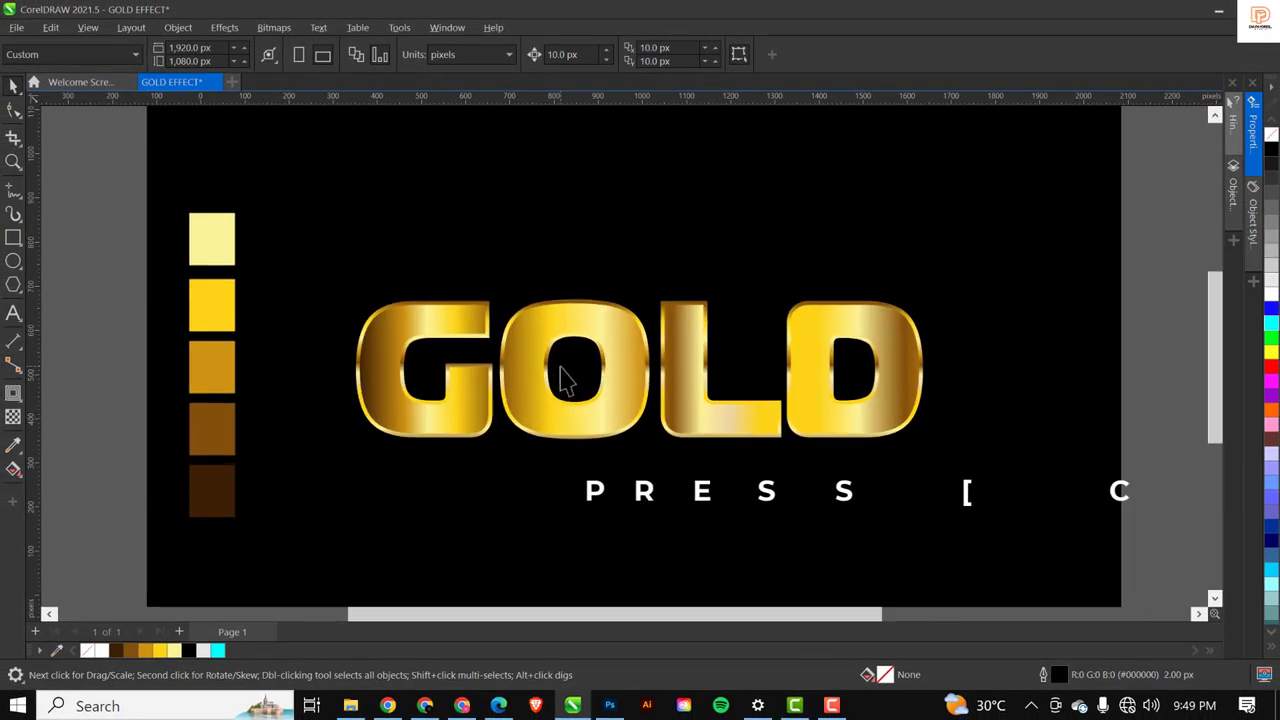
scroll(562, 376, up, 3)
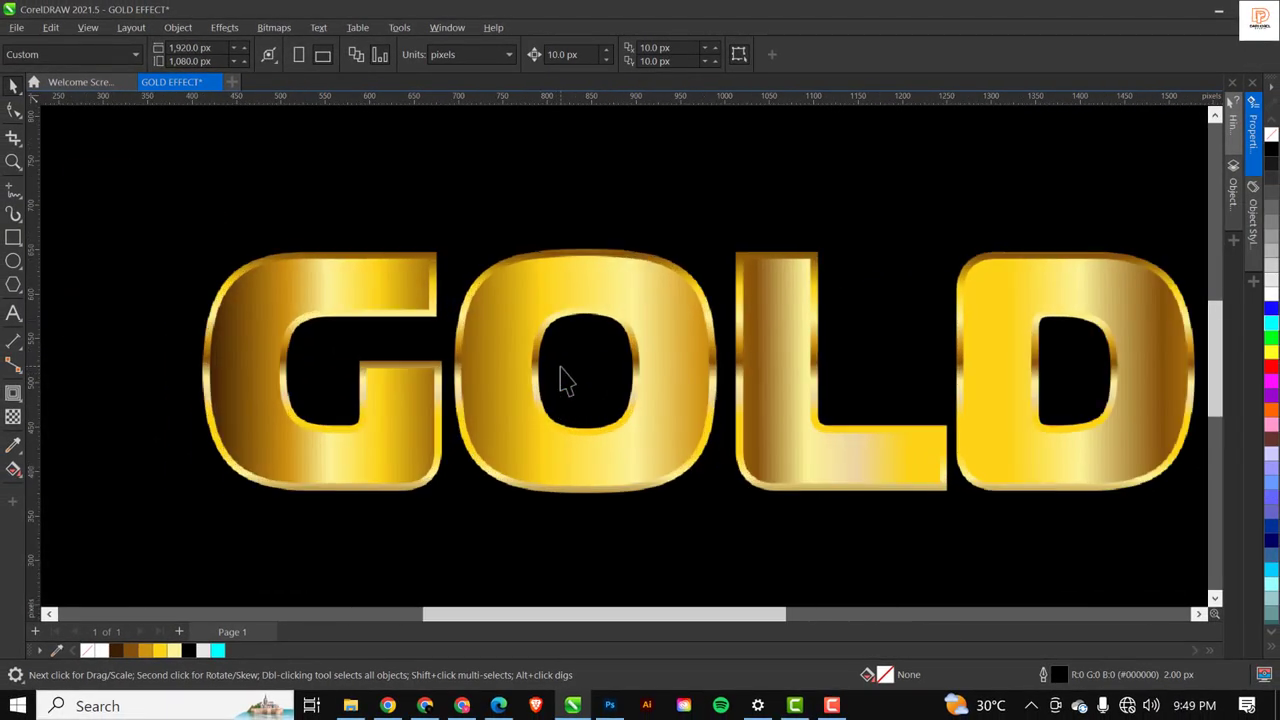
scroll(583, 362, down, 2)
scroll(590, 325, down, 1)
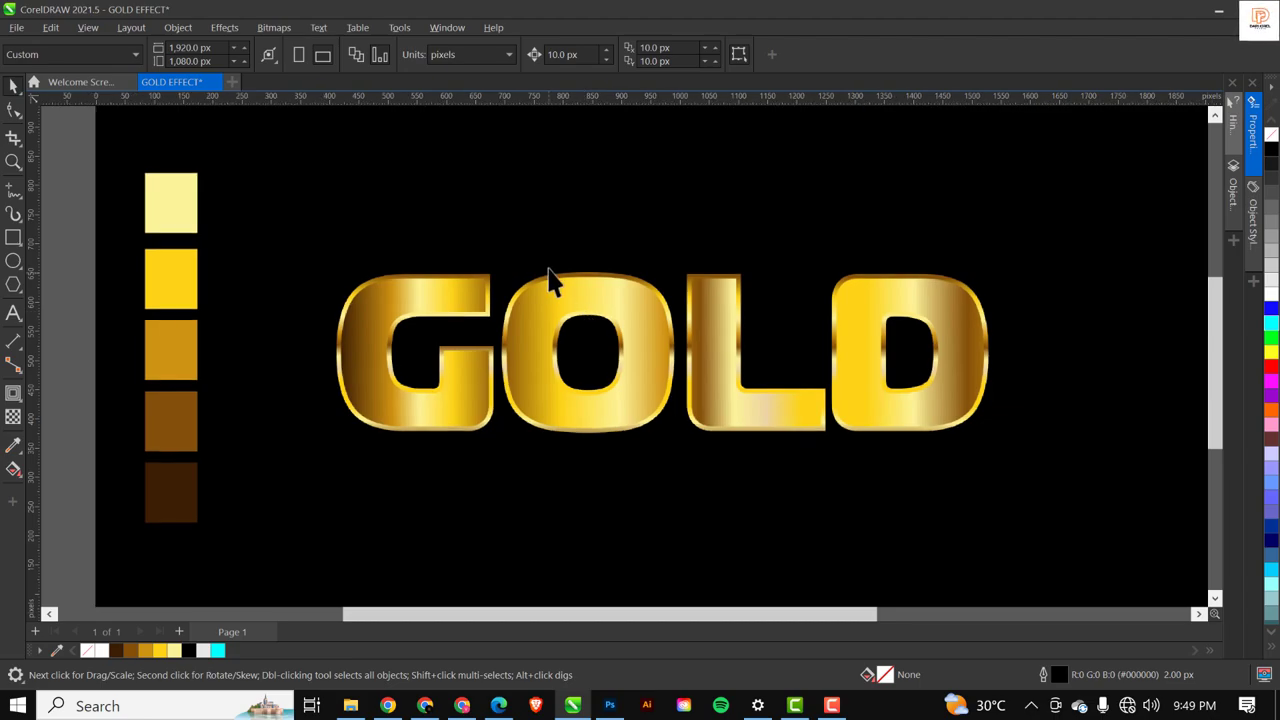
Select the GOLD text inside its outline and display its fountain fill nodes.
click(375, 369)
key(g)
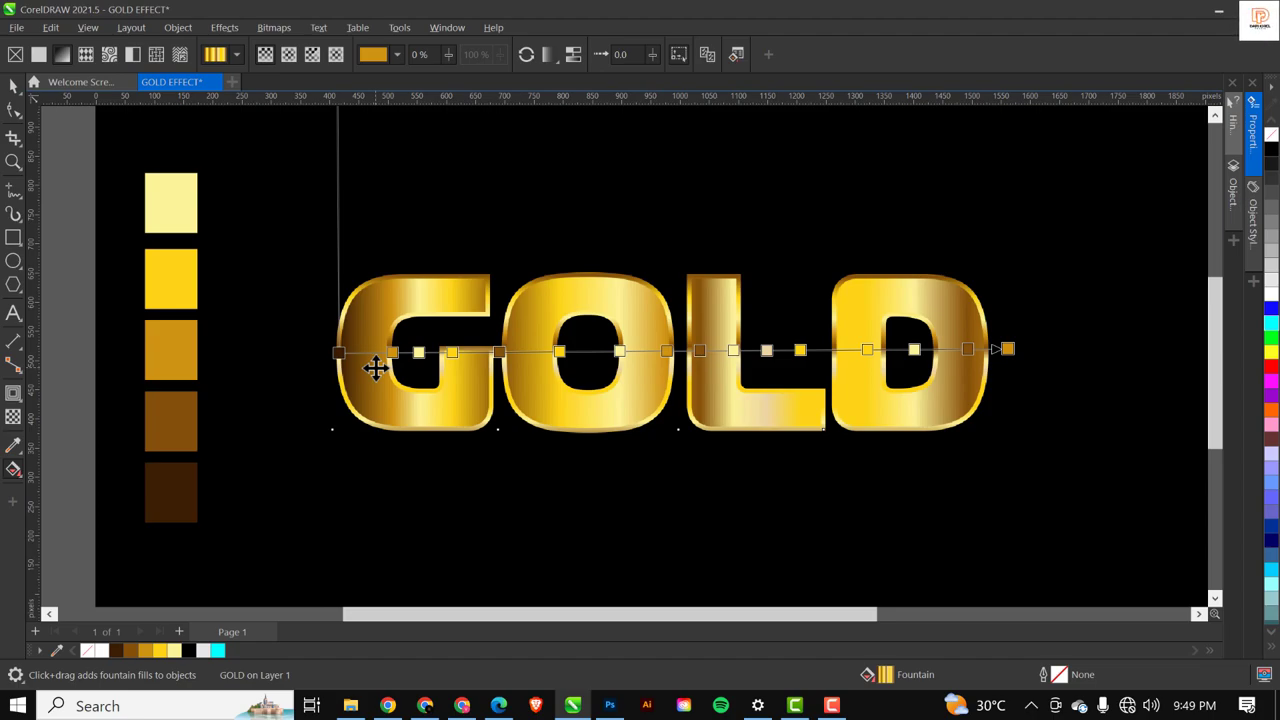
scroll(375, 369, down, 1)
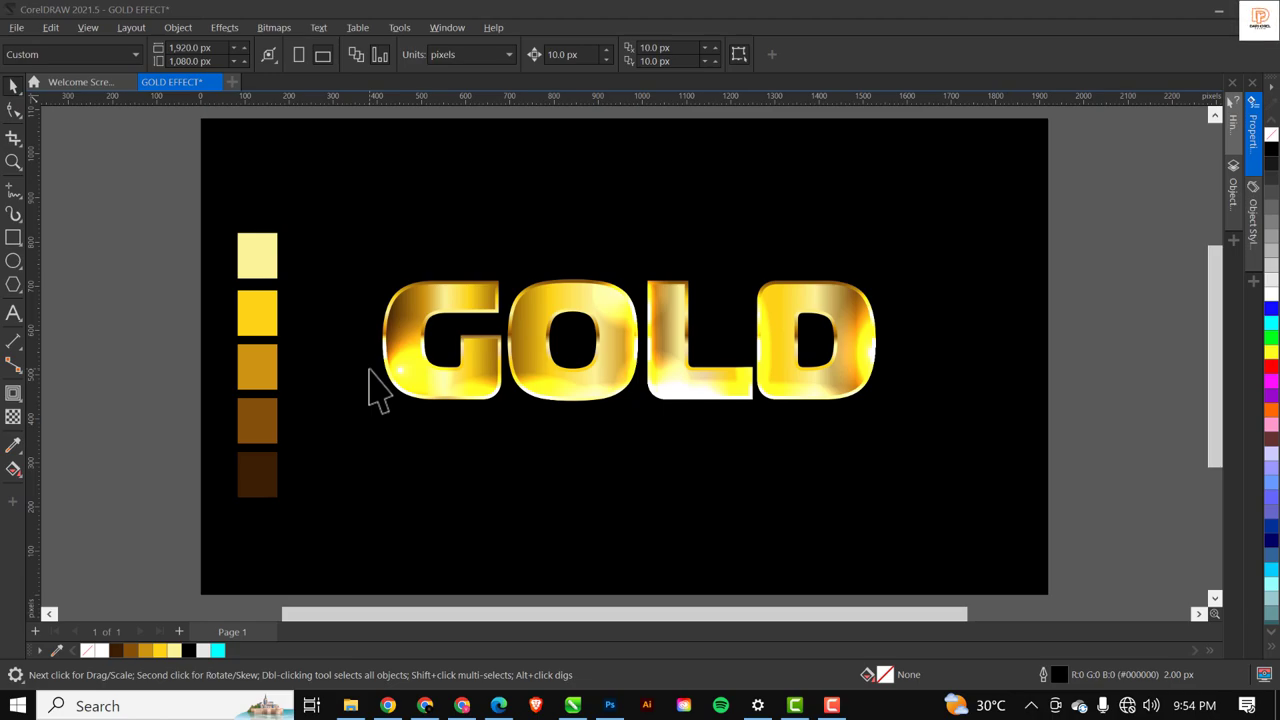
Switch to File Explorer and bring the black marble texture image from the GOLD TEXT RESOURCE FILE folder into the CorelDRAW document.
click(353, 708)
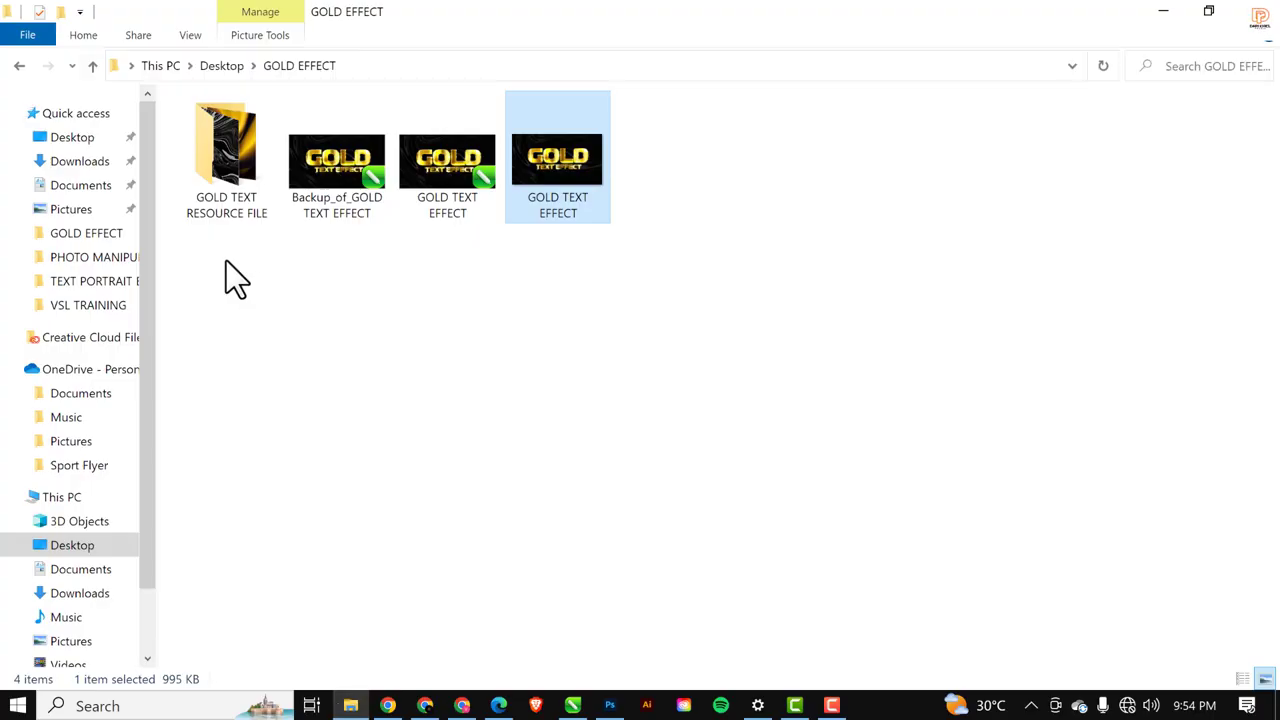
double_click(227, 143)
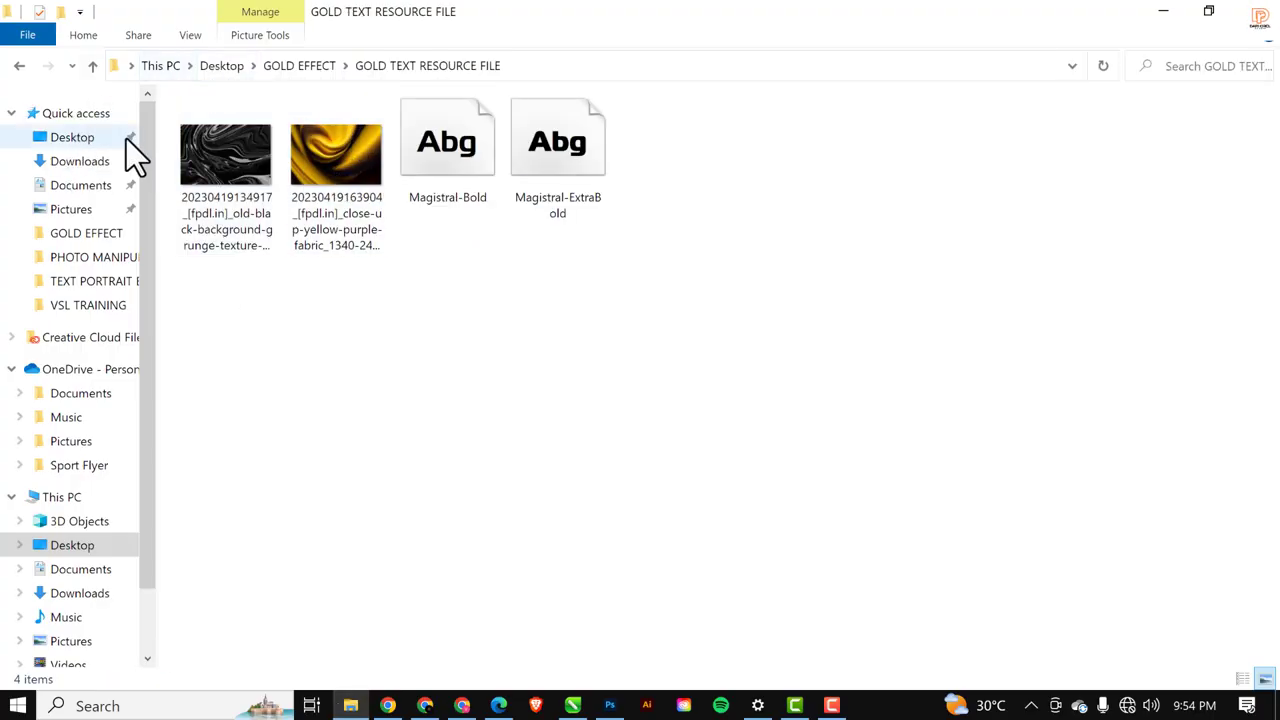
click(224, 152)
drag(209, 166, 123, 284)
scroll(640, 286, down, 3)
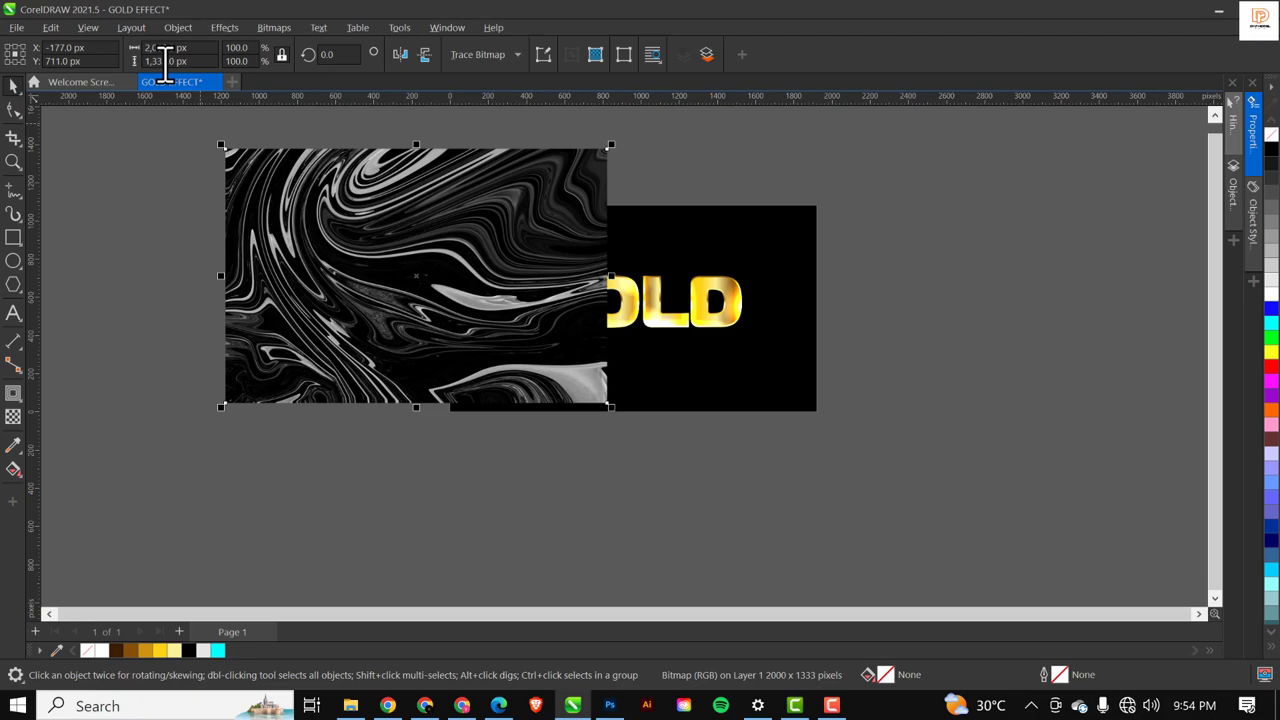
click(12, 28)
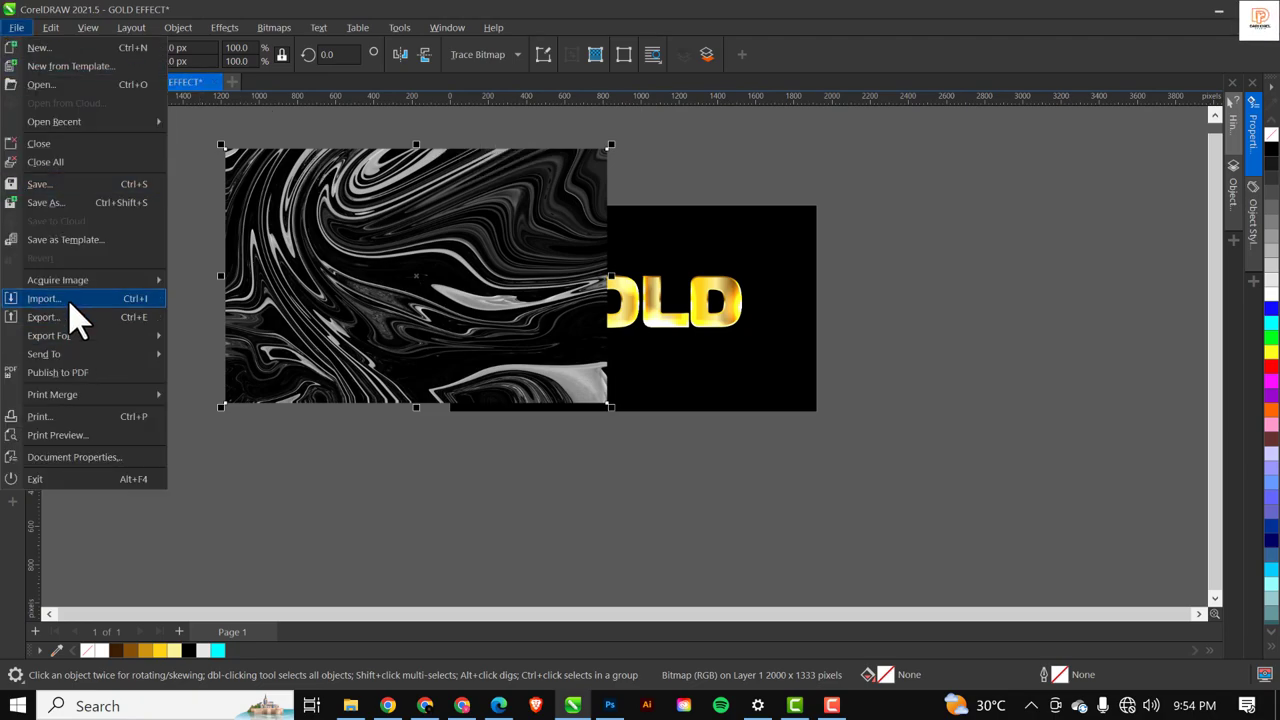
click(457, 234)
Move the marble texture over the black page and enlarge it to about 110% so it covers the whole page.
click(410, 230)
drag(386, 234, 580, 281)
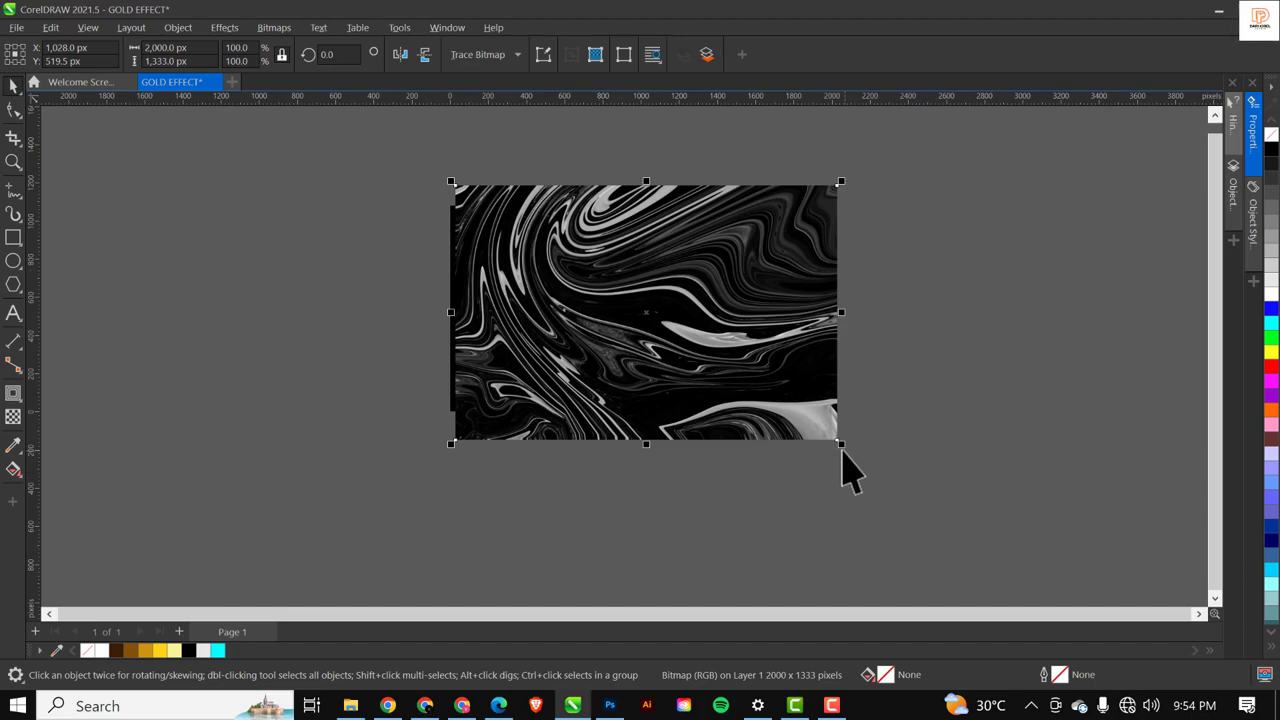
drag(843, 446, 865, 460)
drag(719, 339, 707, 331)
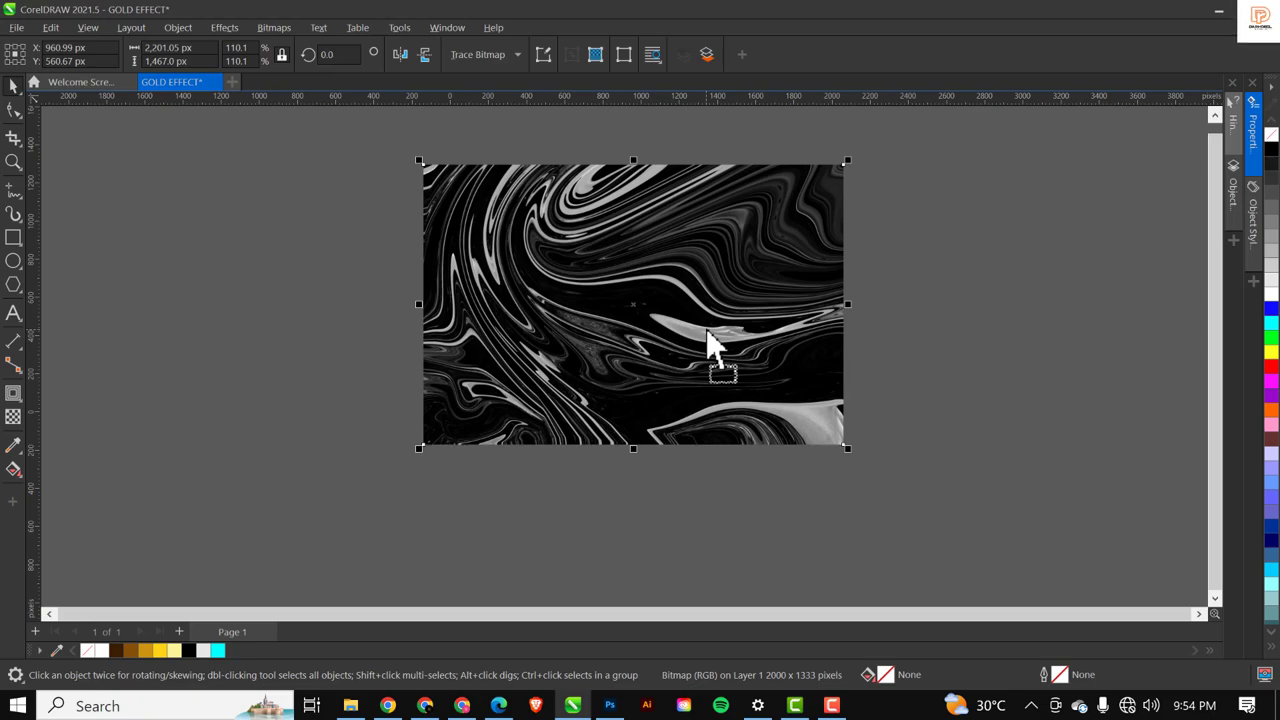
Set the marble texture's transparency merge mode to Screen.
click(13, 418)
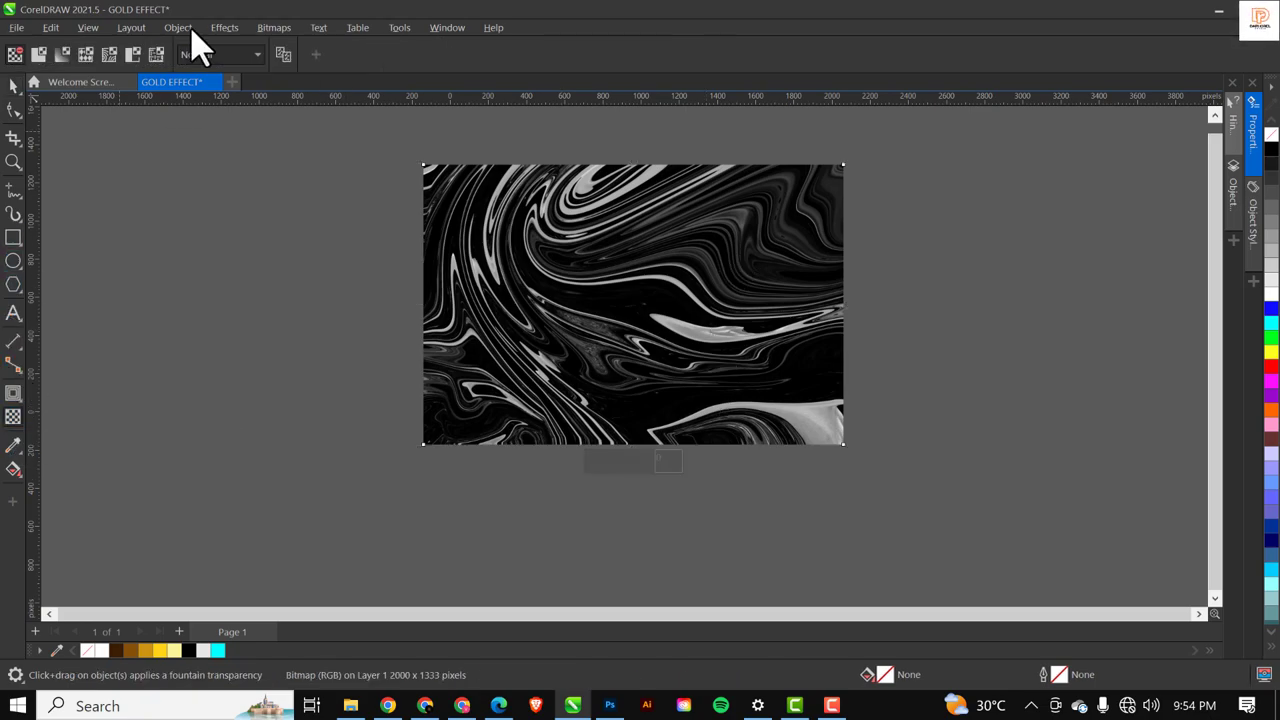
click(203, 56)
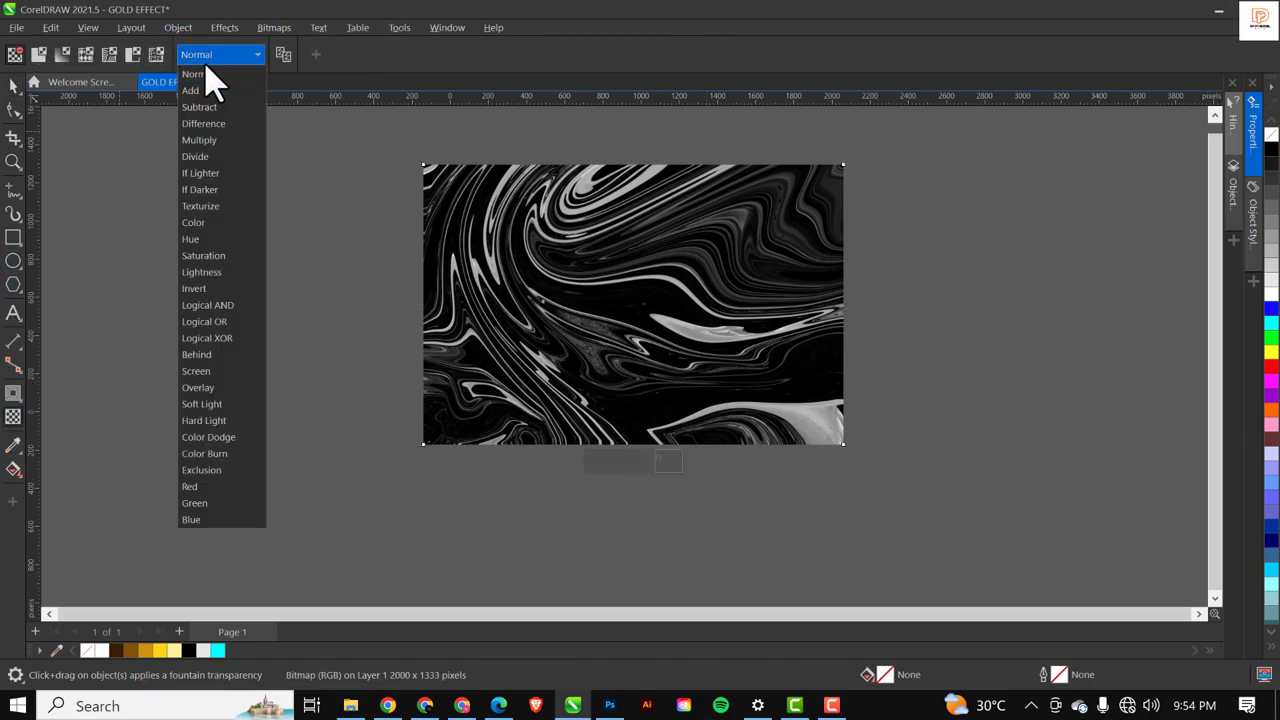
click(219, 372)
scroll(600, 320, up, 3)
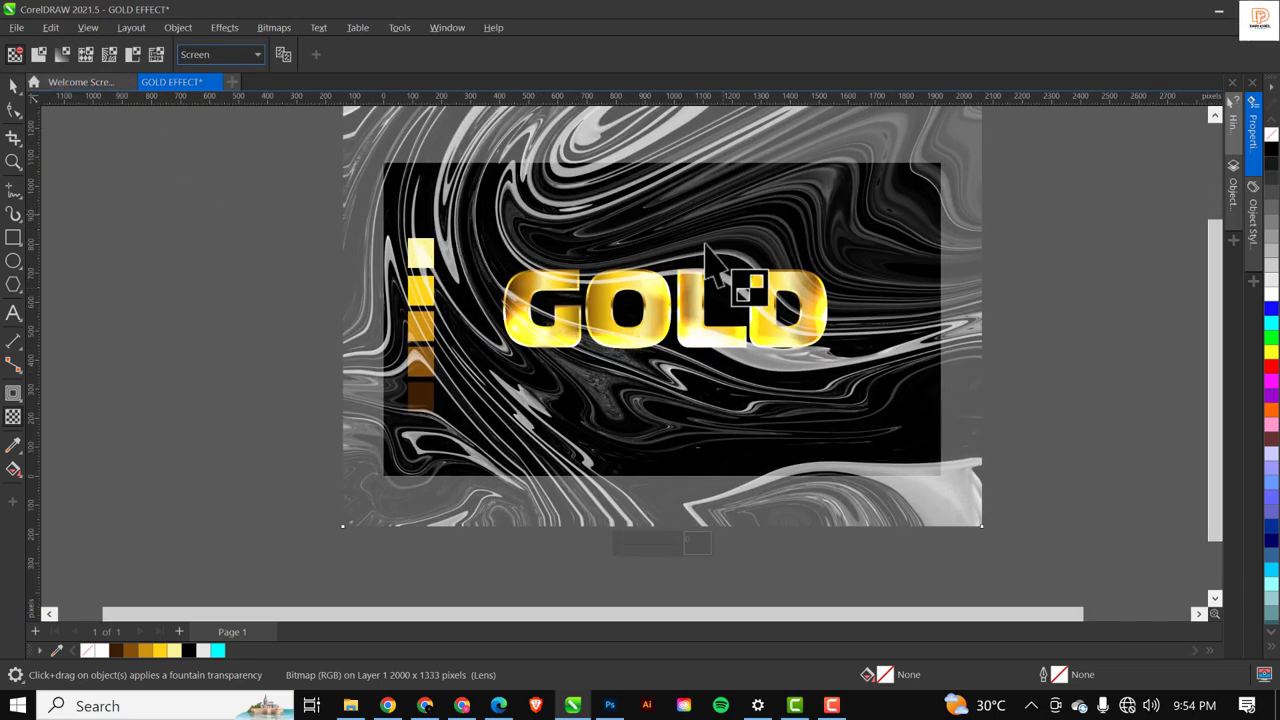
Apply a uniform transparency to the marble texture, trying 70 before settling on 60.
click(38, 54)
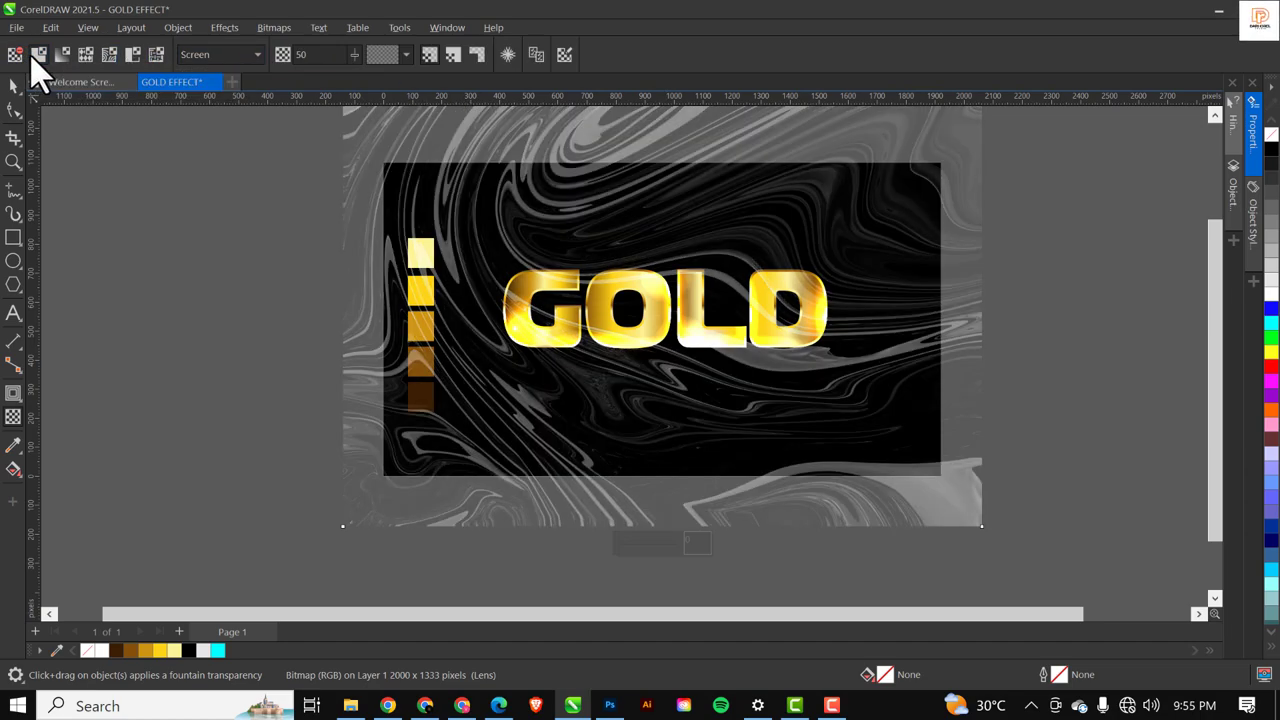
double_click(288, 58)
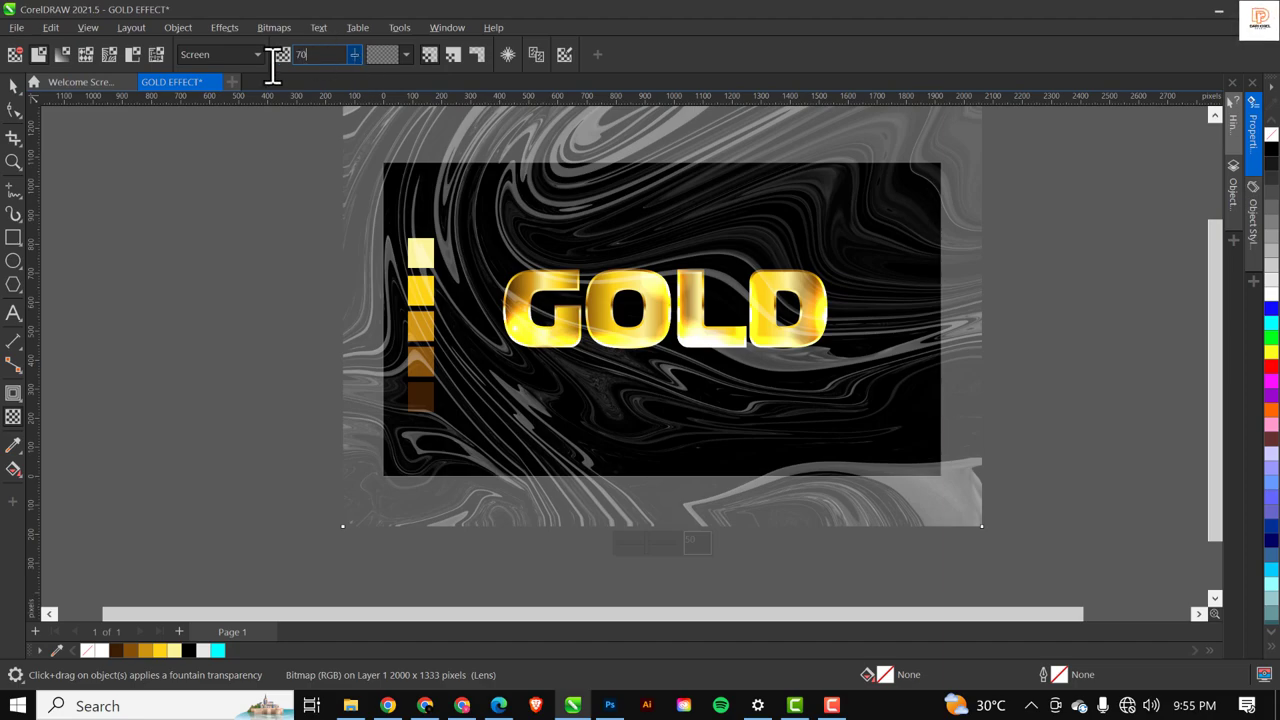
key(Return)
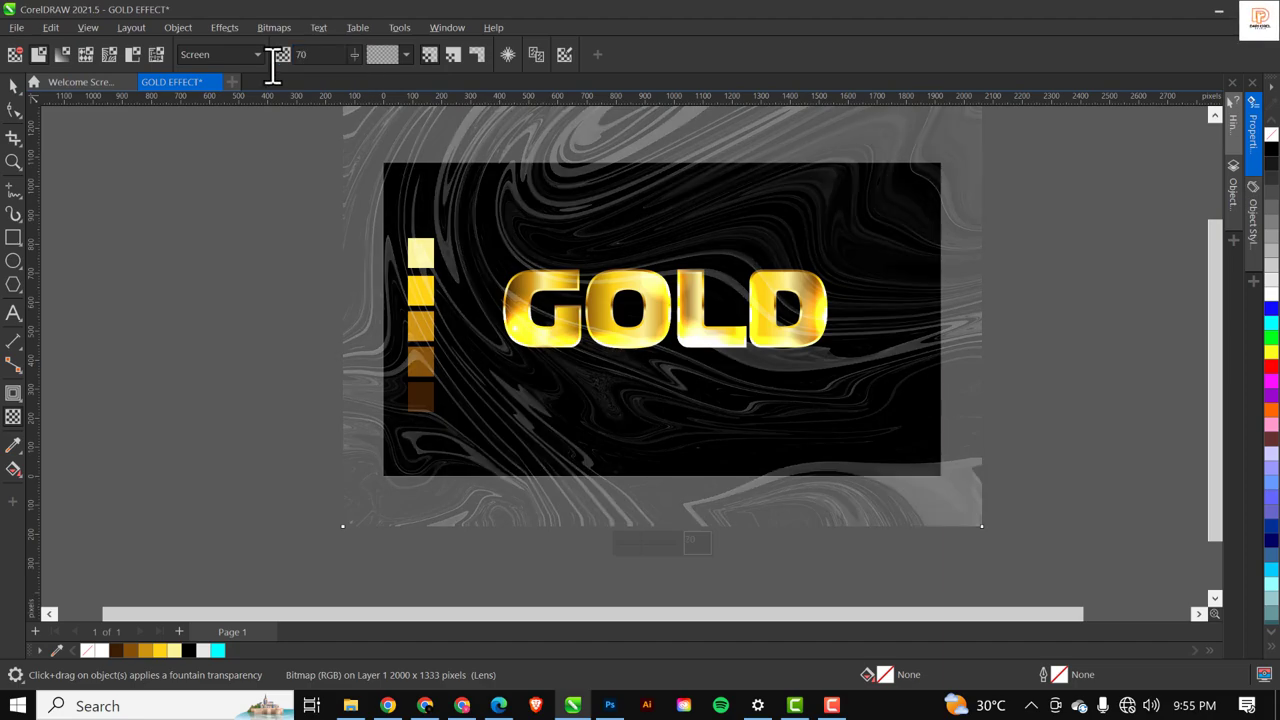
double_click(308, 55)
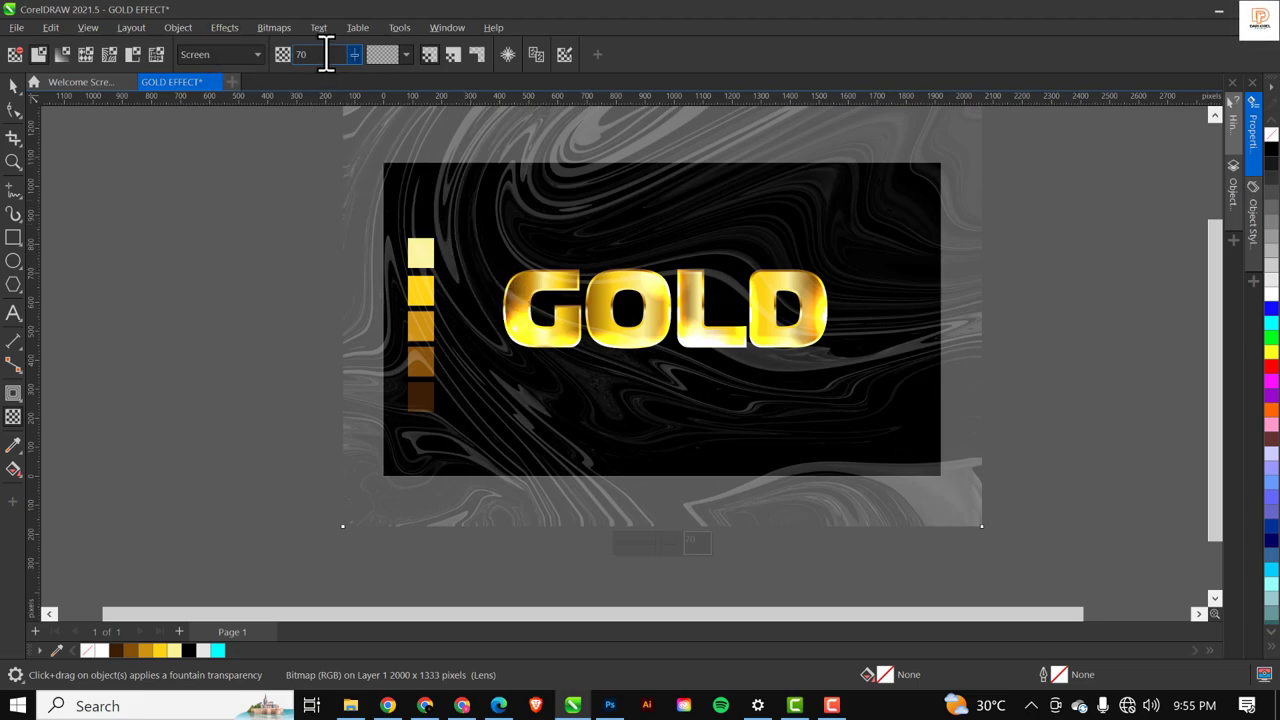
text(60)
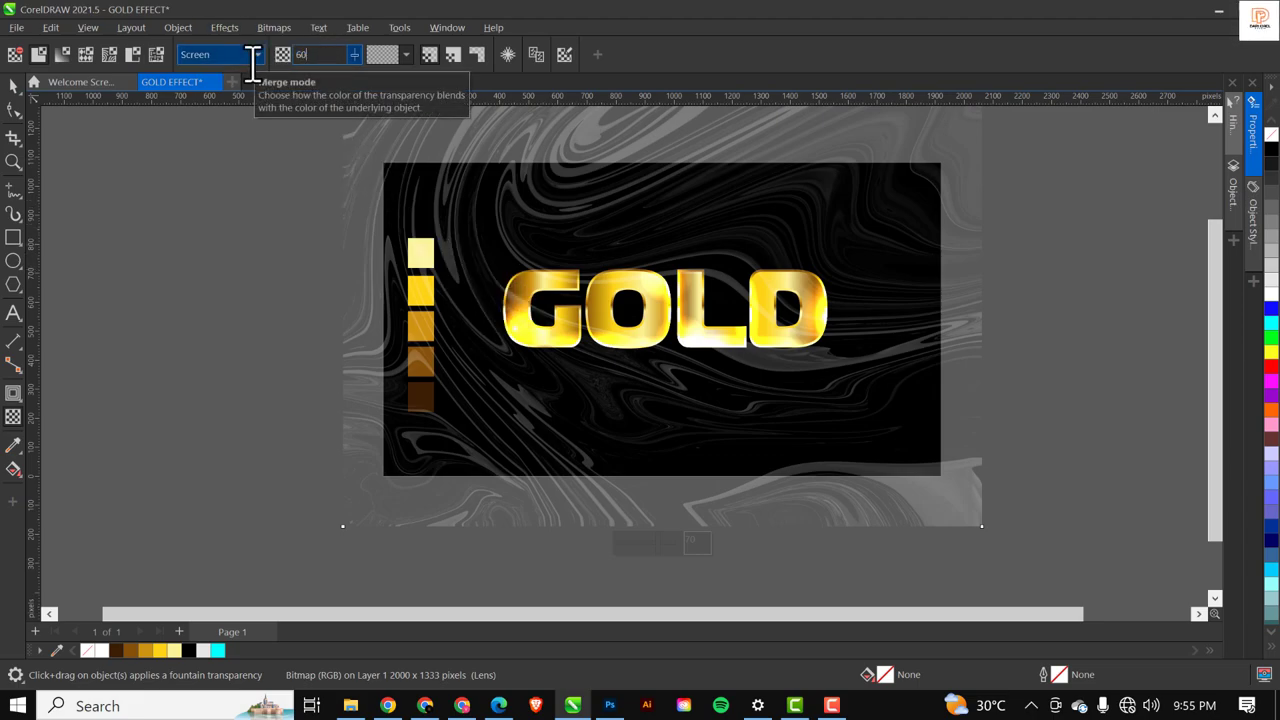
key(Return)
click(13, 85)
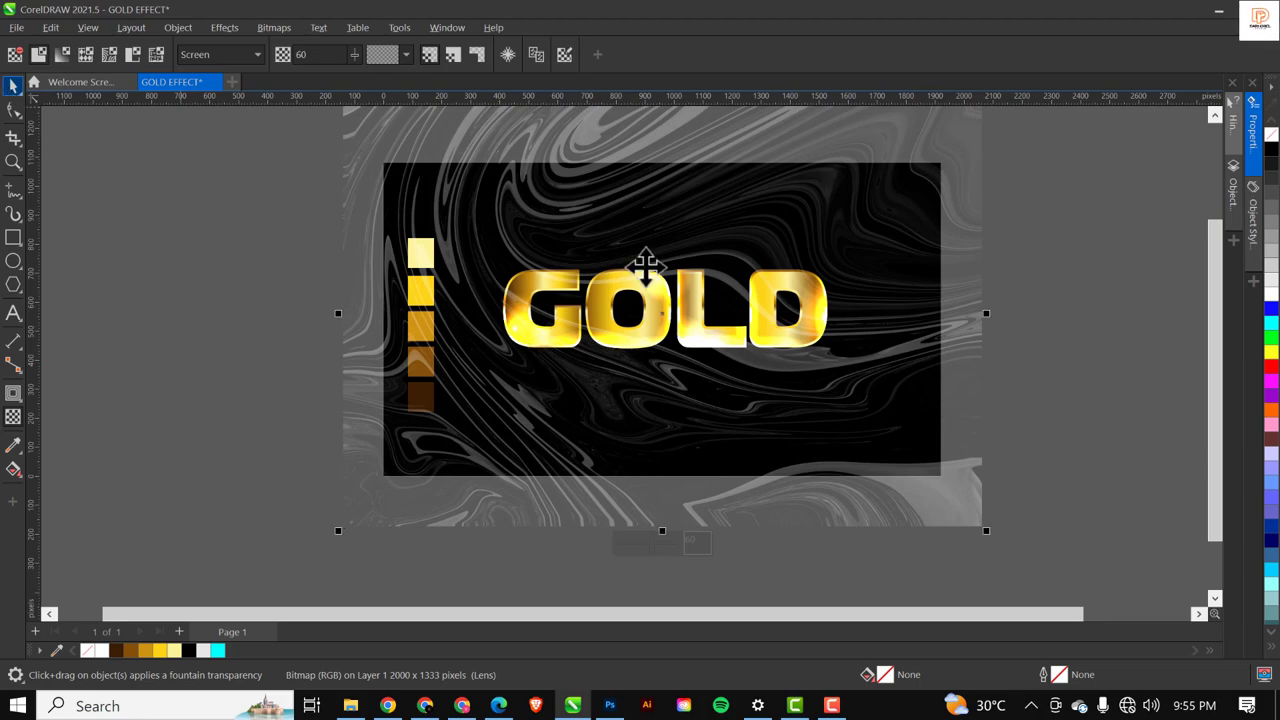
Move the marble texture off the page and PowerClip it inside the black background rectangle.
scroll(615, 217, down, 1)
scroll(615, 217, down, 1)
drag(643, 194, 906, 341)
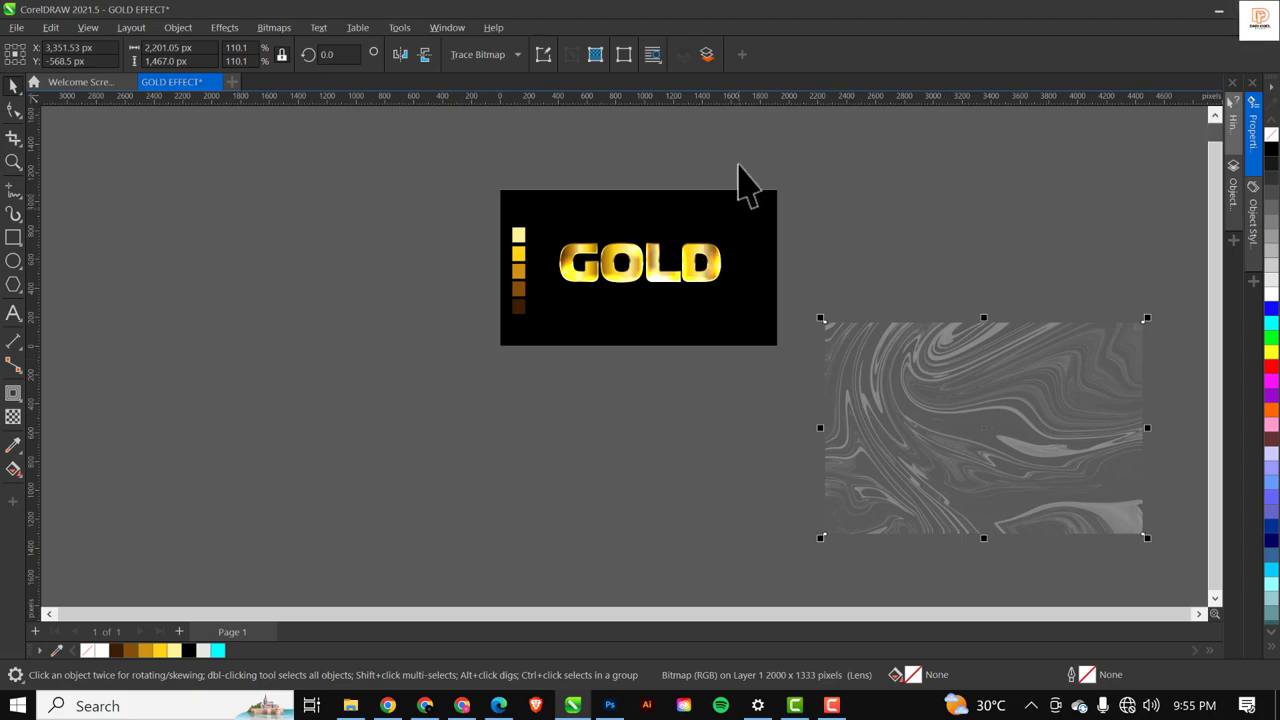
right_click(970, 424)
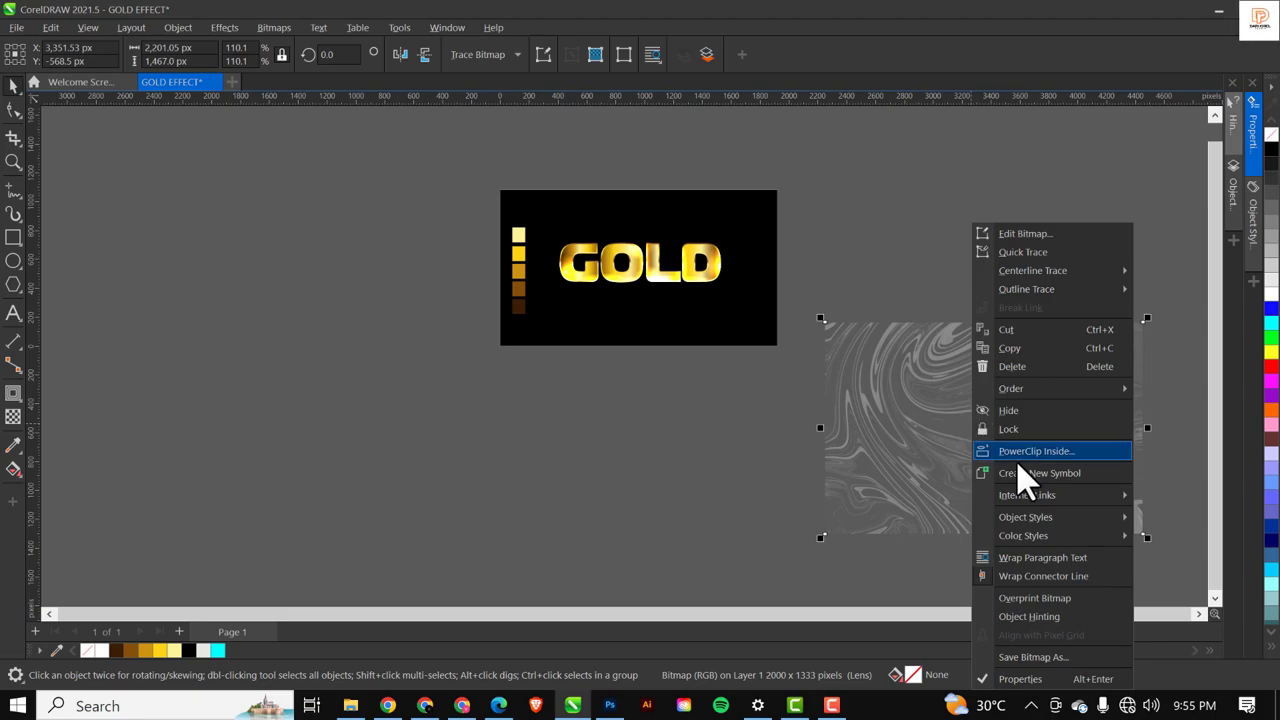
click(672, 207)
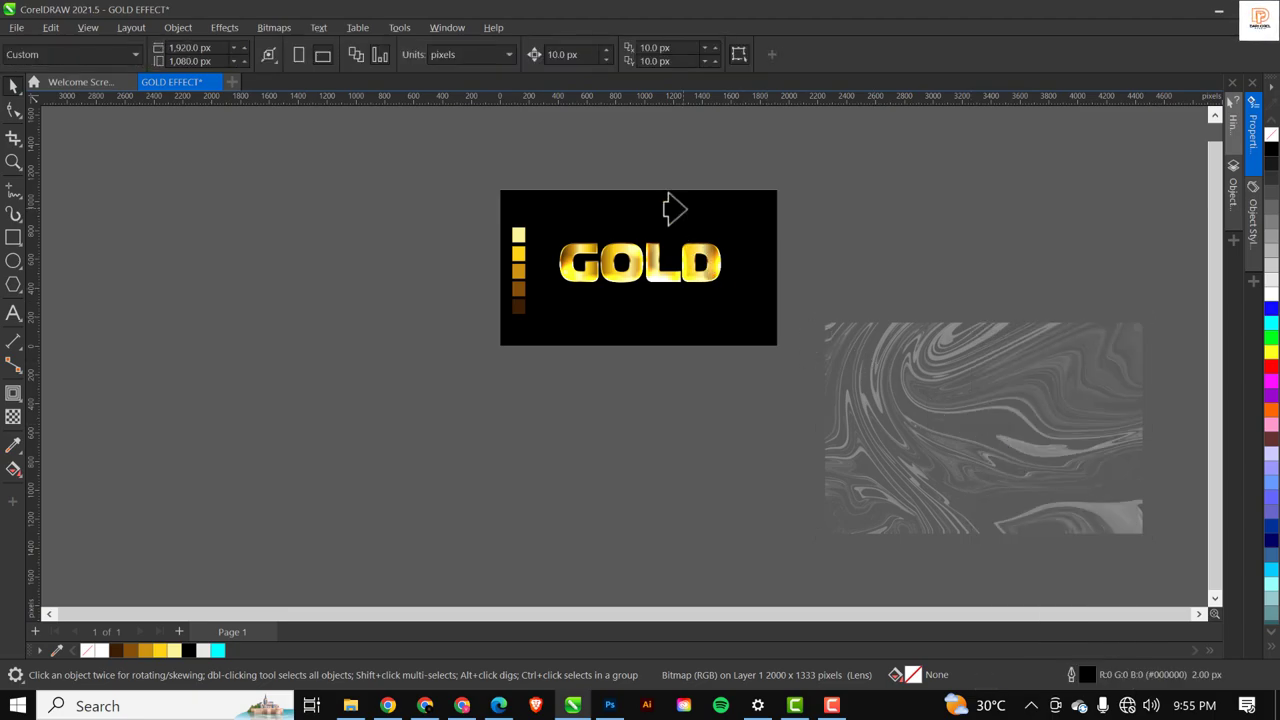
click(675, 208)
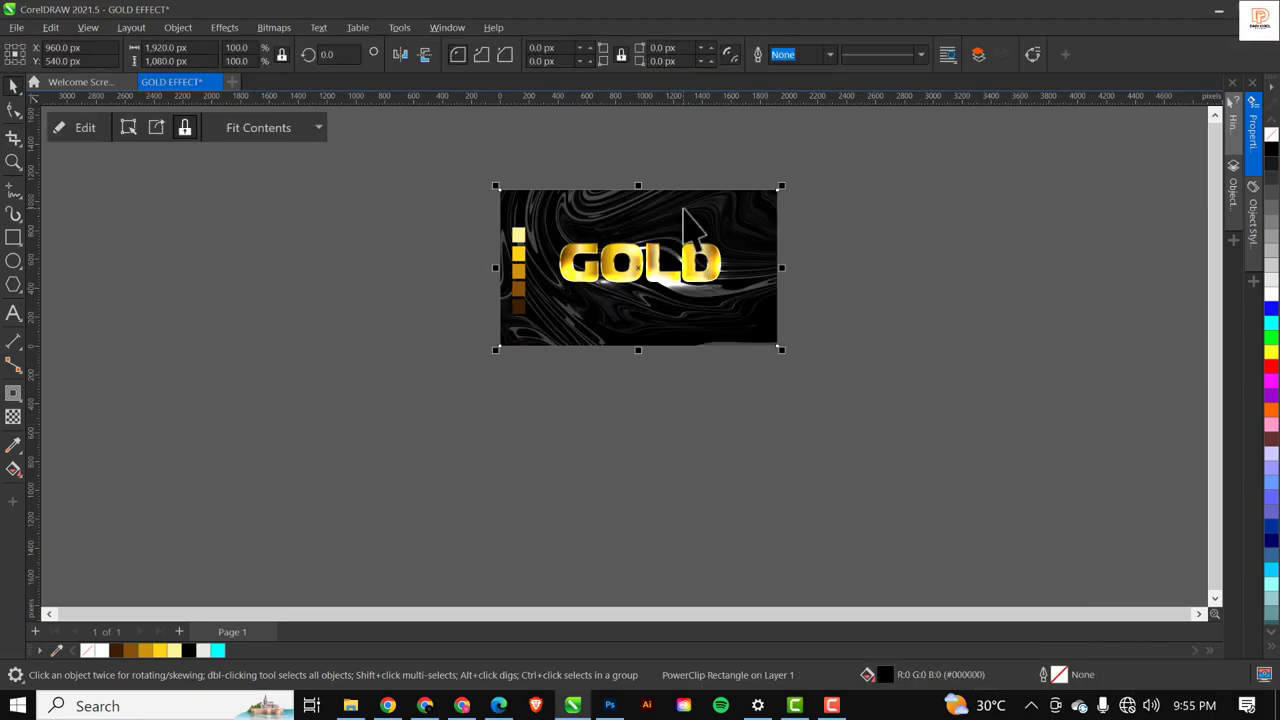
click(880, 270)
key(F4)
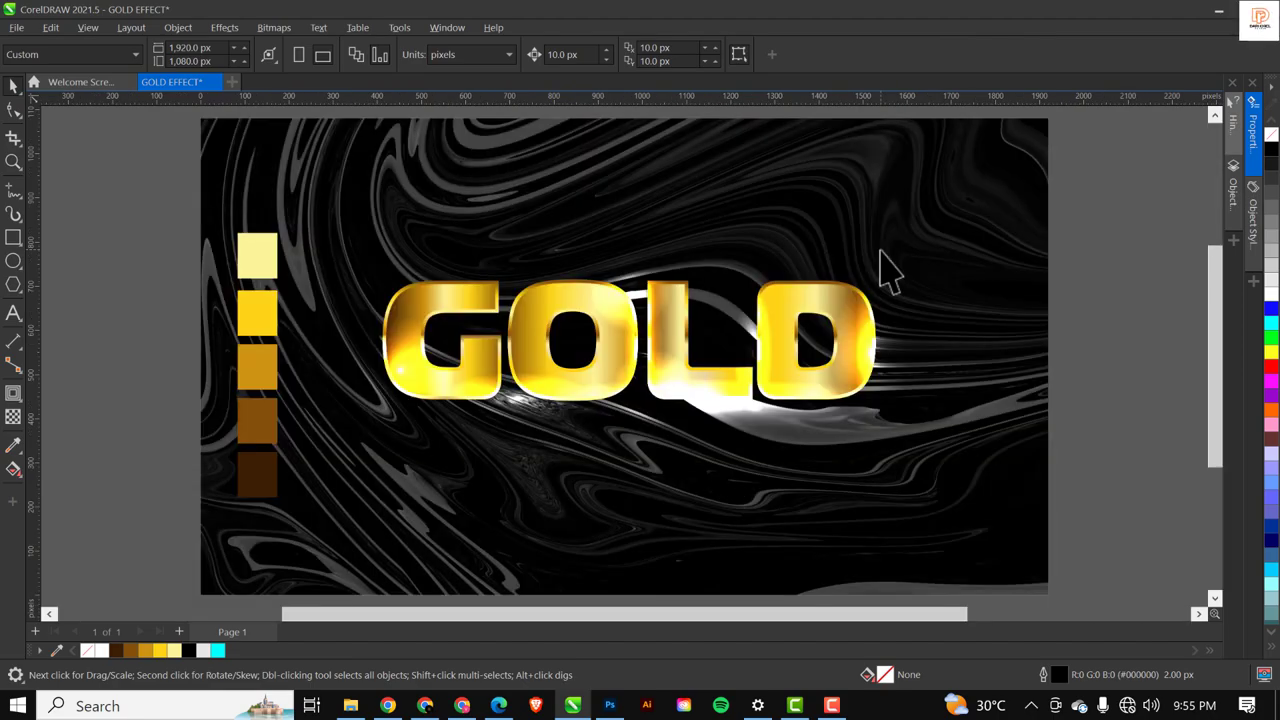
Edit the background rectangle's PowerClip contents and set the marble texture's uniform transparency to 80.
scroll(797, 240, down, 2)
click(846, 218)
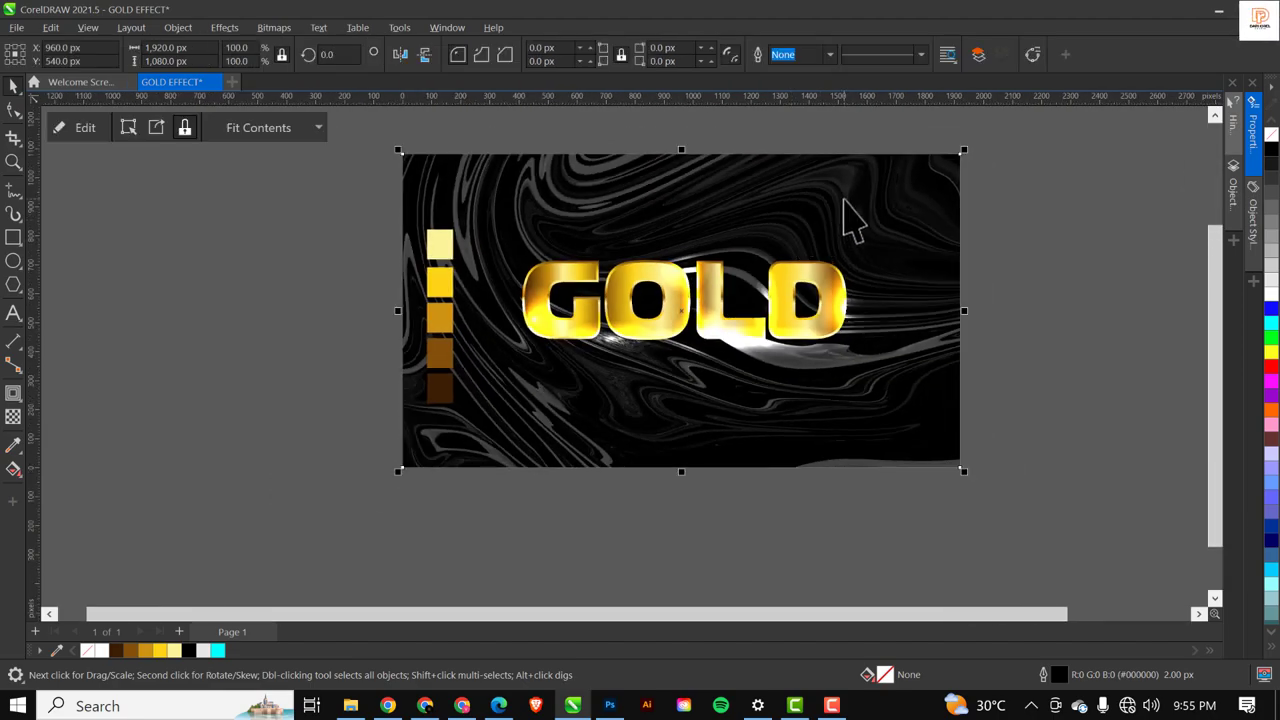
click(845, 200)
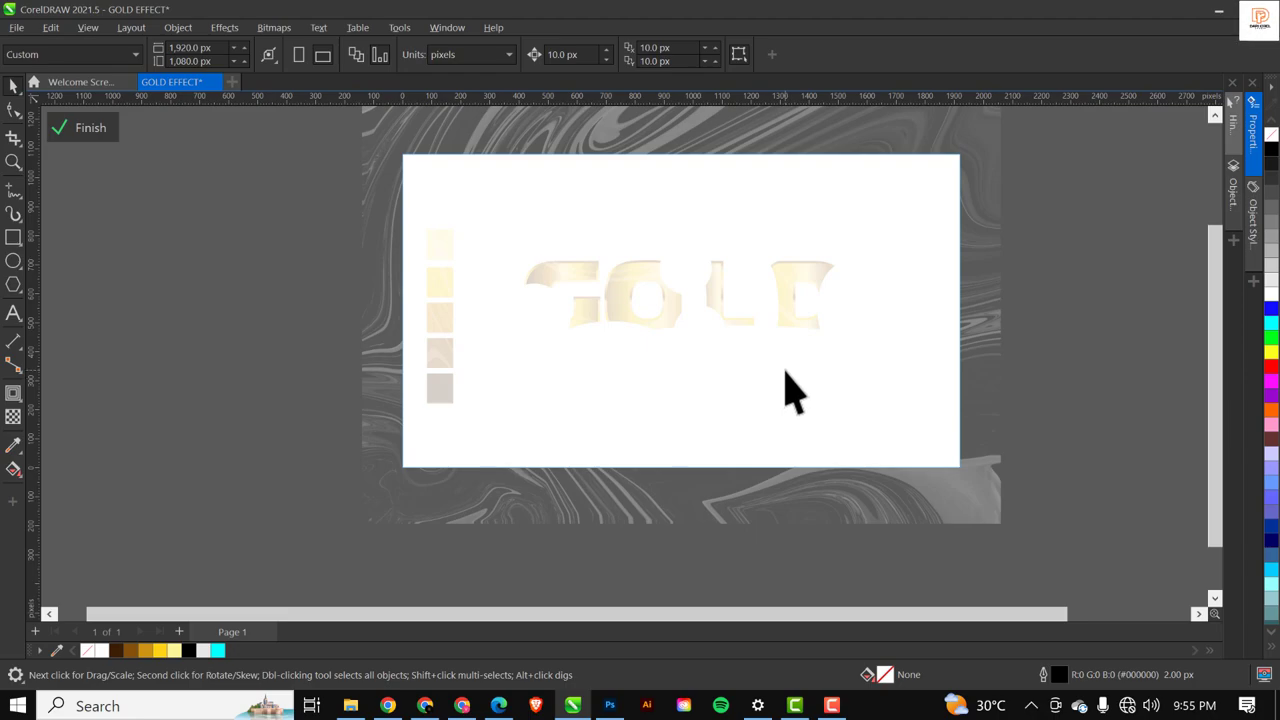
scroll(731, 314, down, 2)
scroll(805, 387, down, 1)
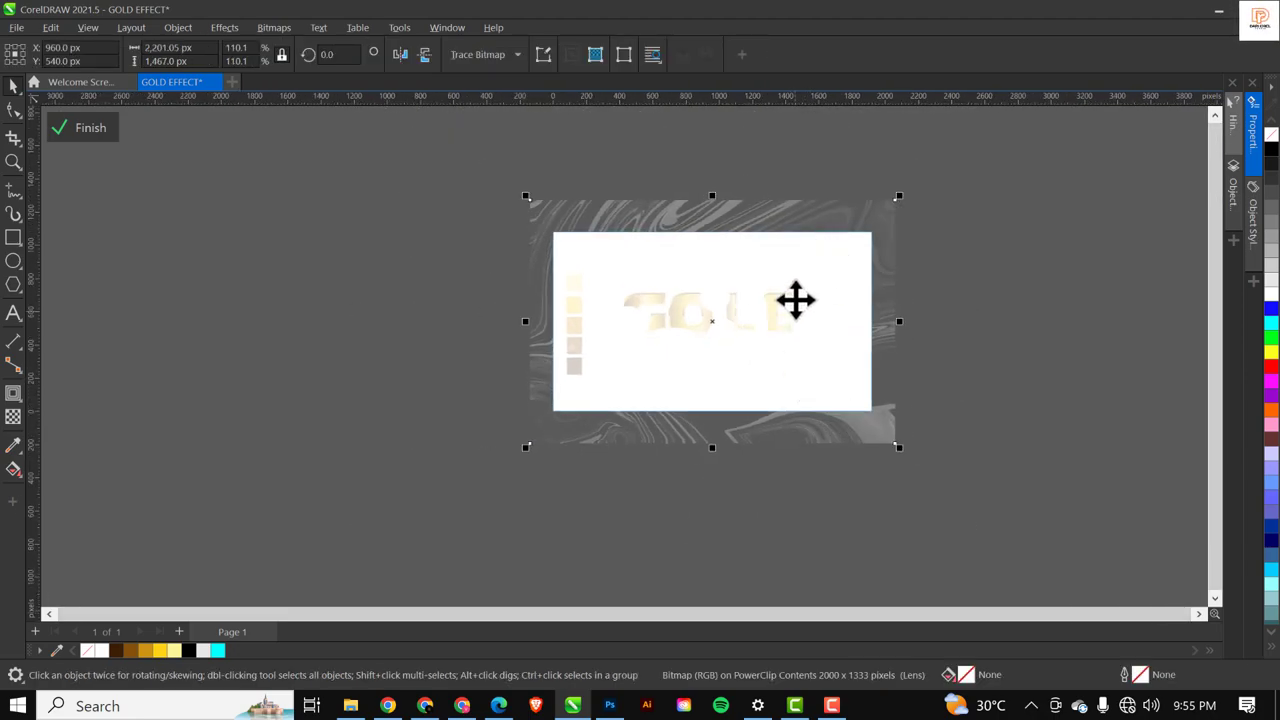
click(13, 417)
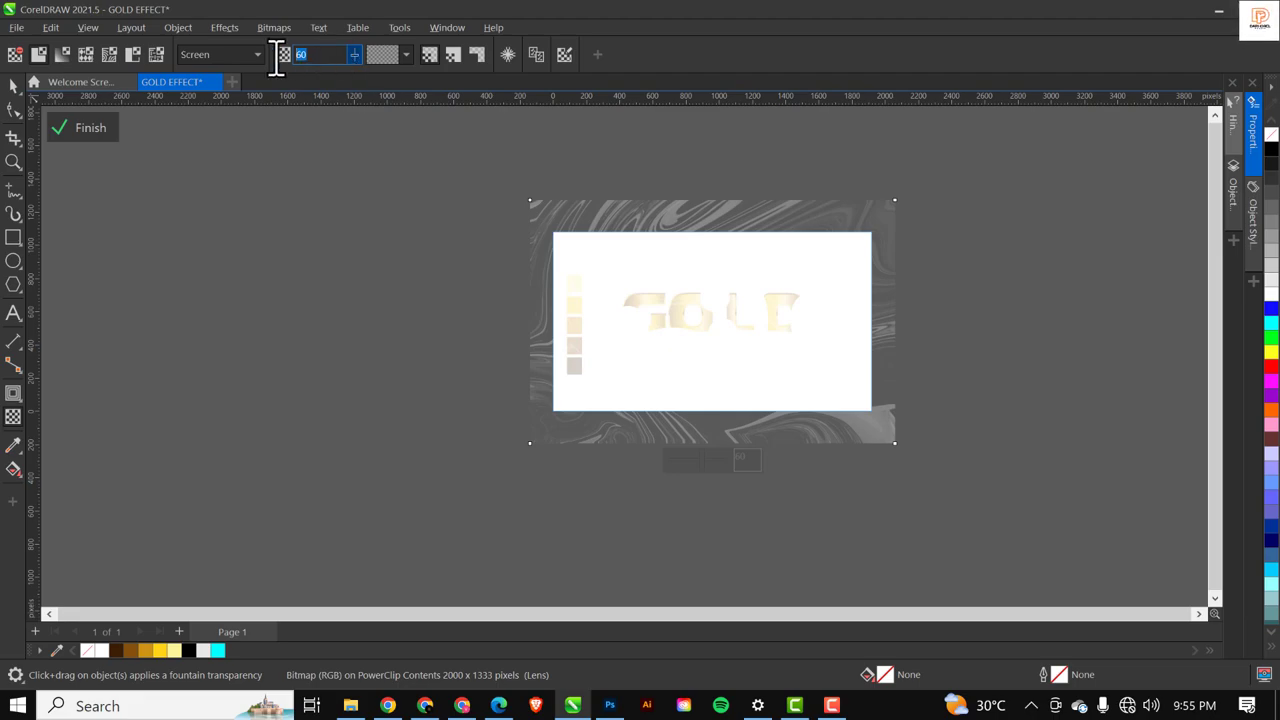
text(80)
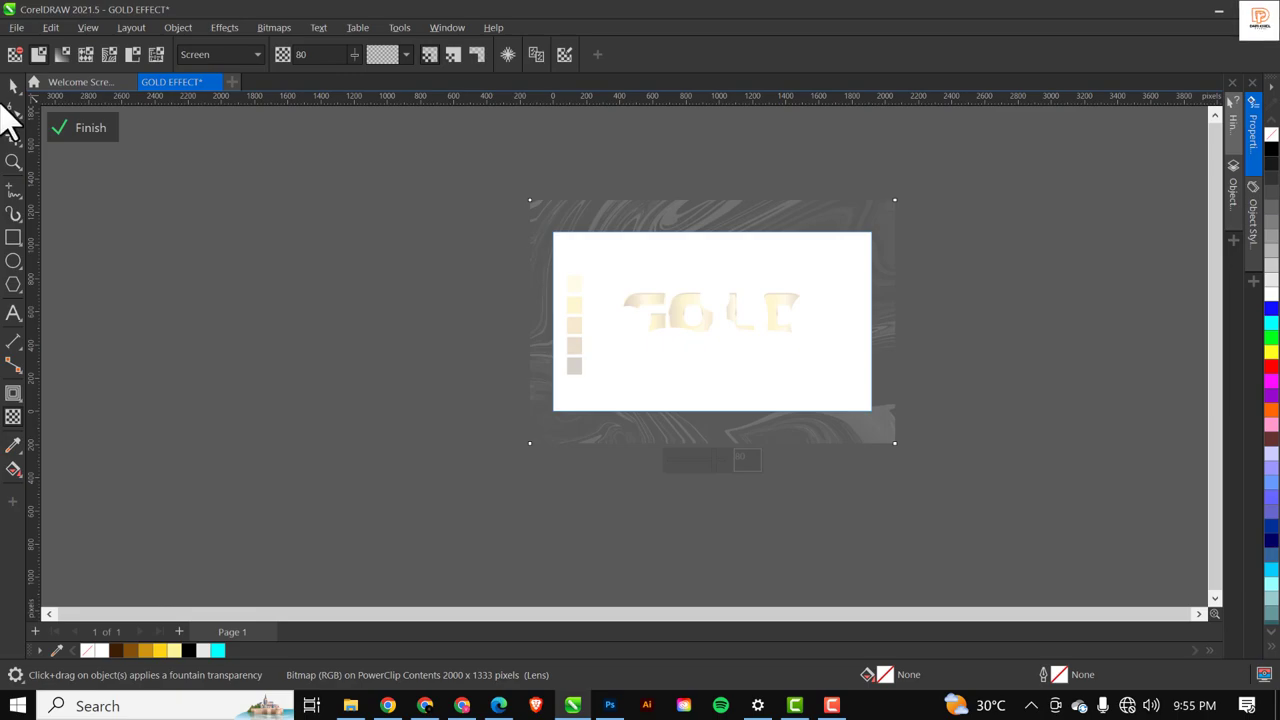
click(85, 130)
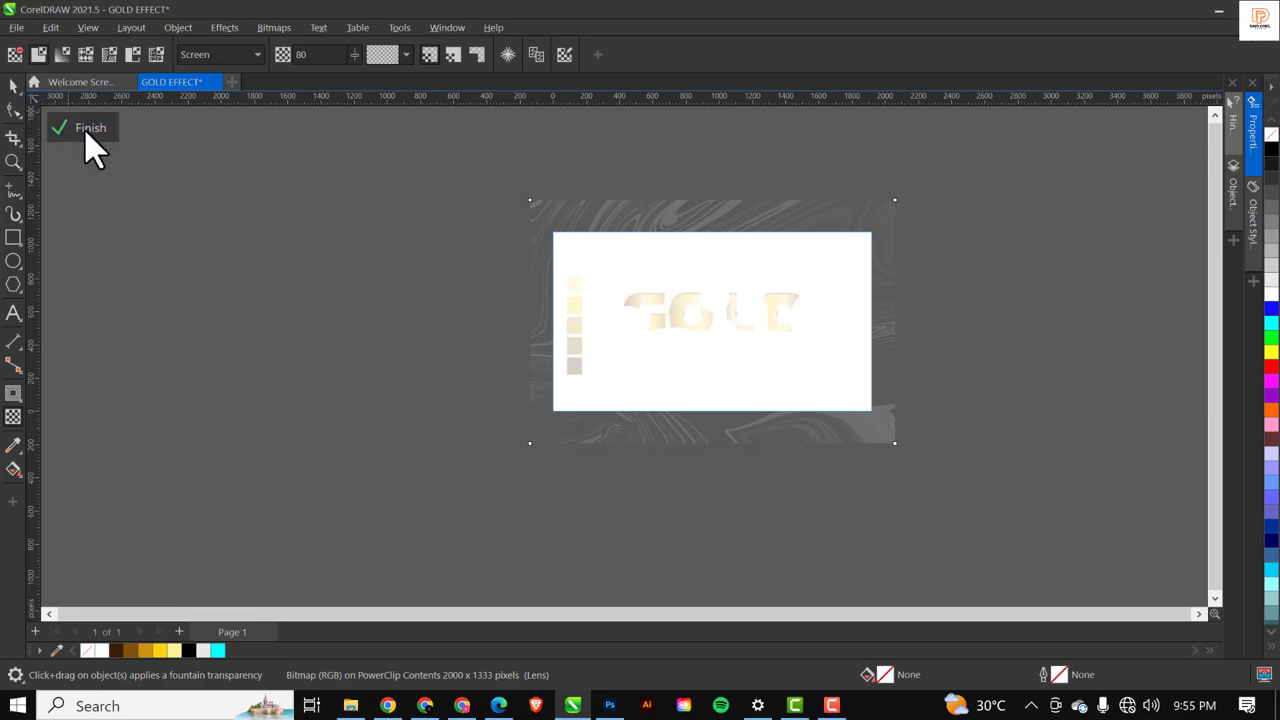
Reopen the background's PowerClip contents, move the marble texture upward and enlarge it to about 153%.
click(793, 257)
double_click(797, 283)
drag(817, 354, 825, 320)
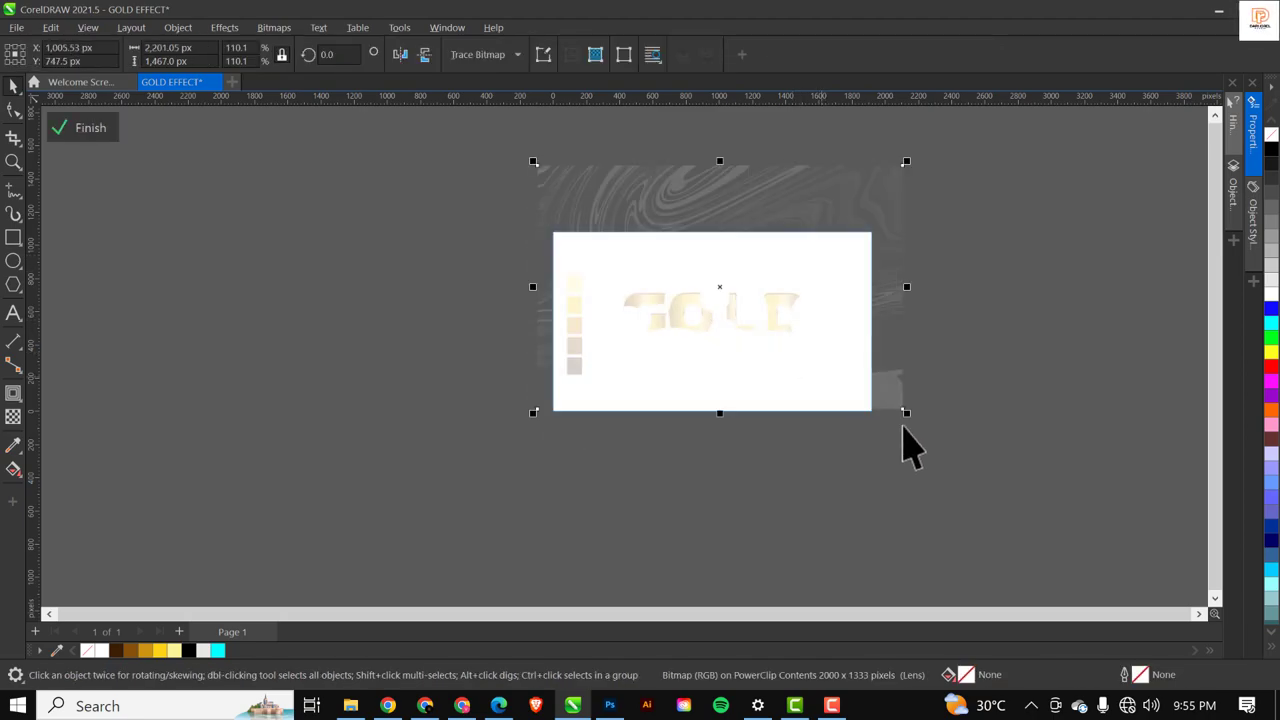
drag(909, 417, 975, 492)
drag(900, 386, 898, 356)
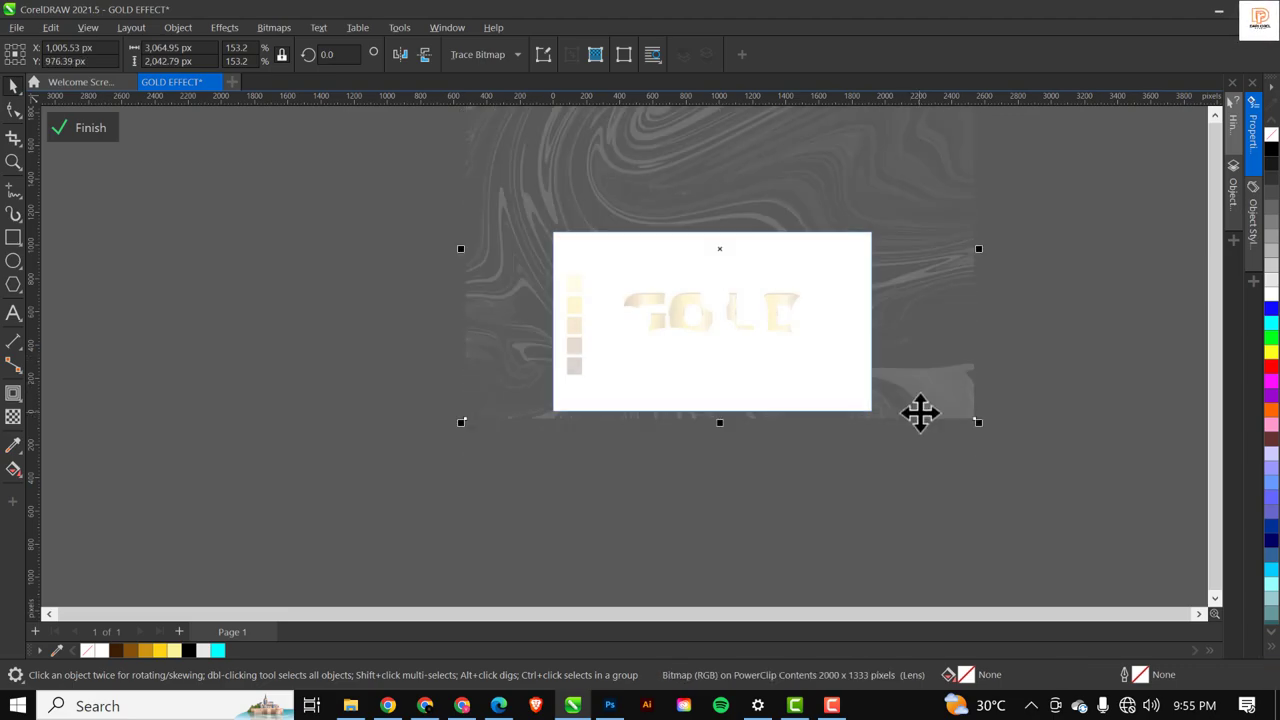
click(90, 130)
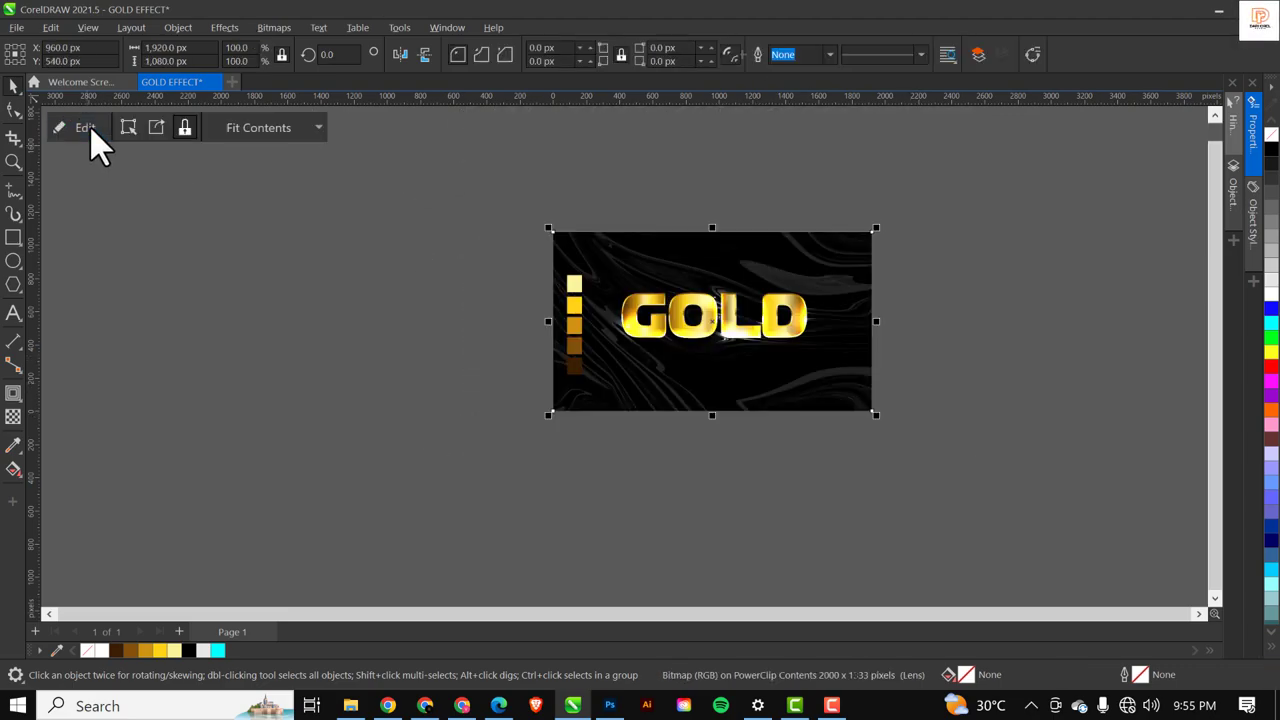
Reposition the enlarged marble texture lower inside the background's PowerClip, keeping the whole page covered, and finish editing.
scroll(766, 337, up, 5)
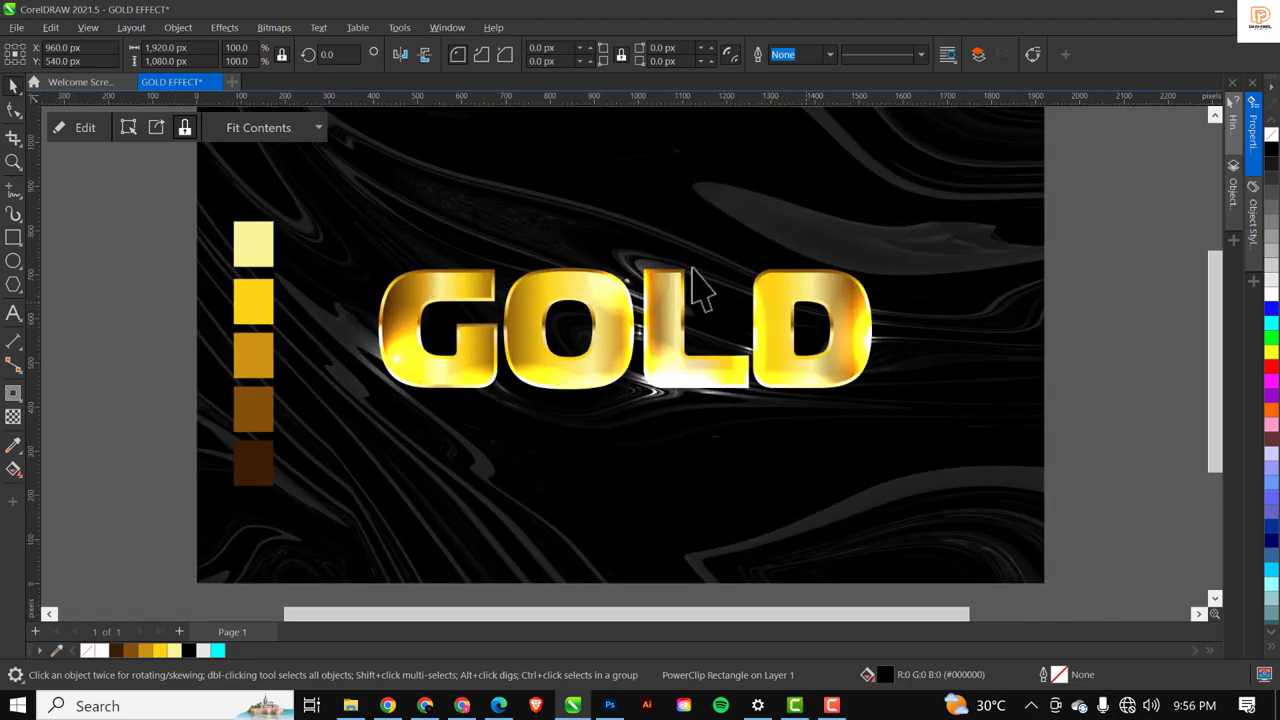
scroll(710, 250, down, 3)
ctrl+click(766, 200)
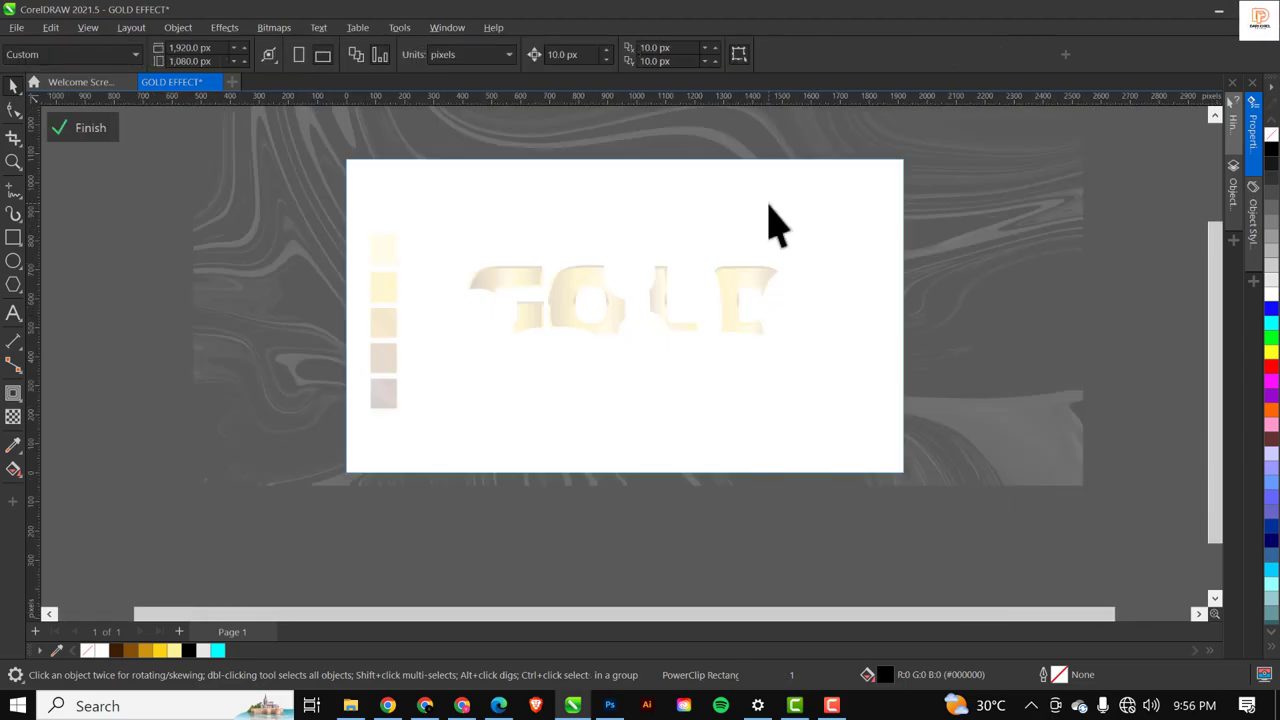
scroll(770, 228, down, 1)
click(777, 188)
scroll(829, 210, down, 1)
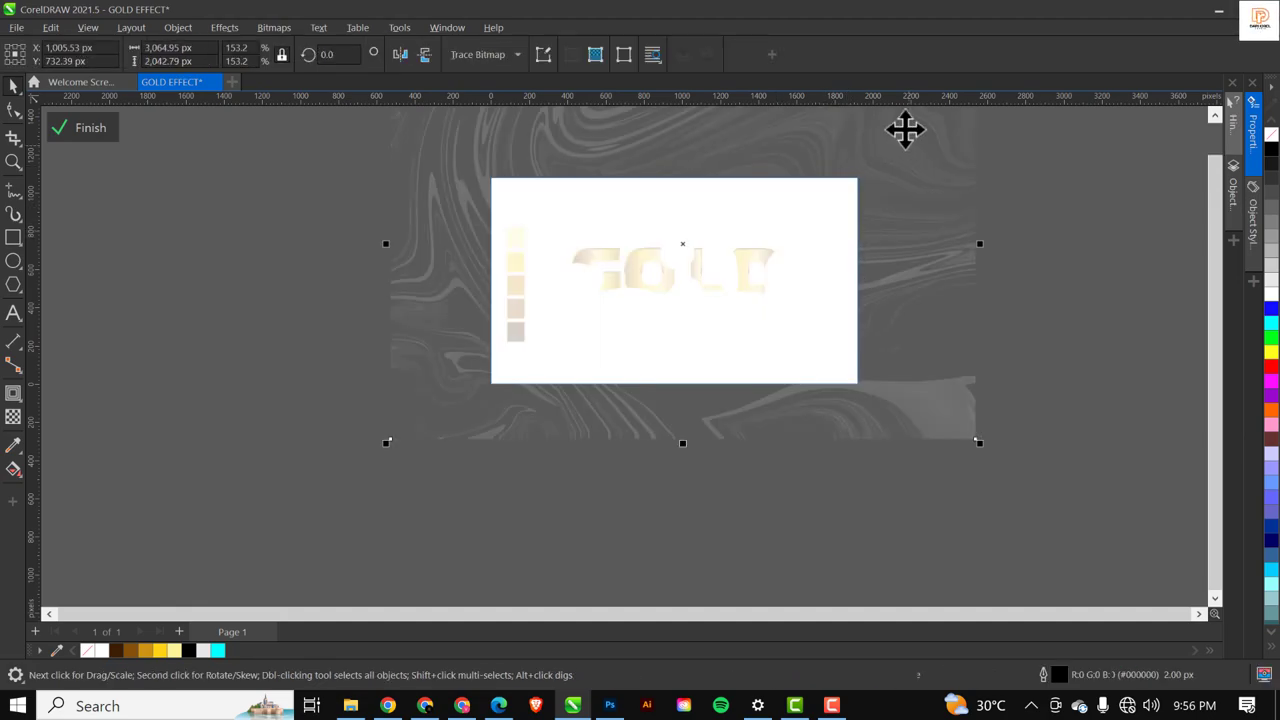
ctrl+click(1030, 271)
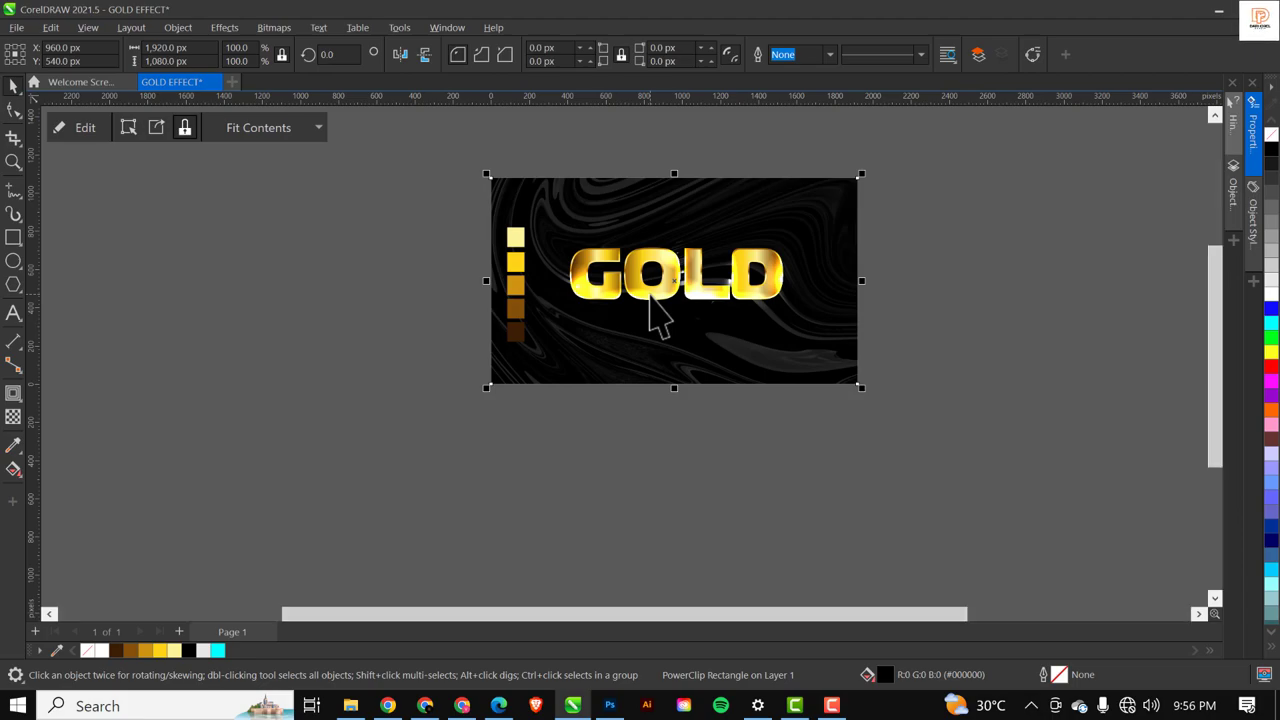
Examine the GOLD lettering against the marble background up close and as a whole page with nothing selected.
key(shift+F2)
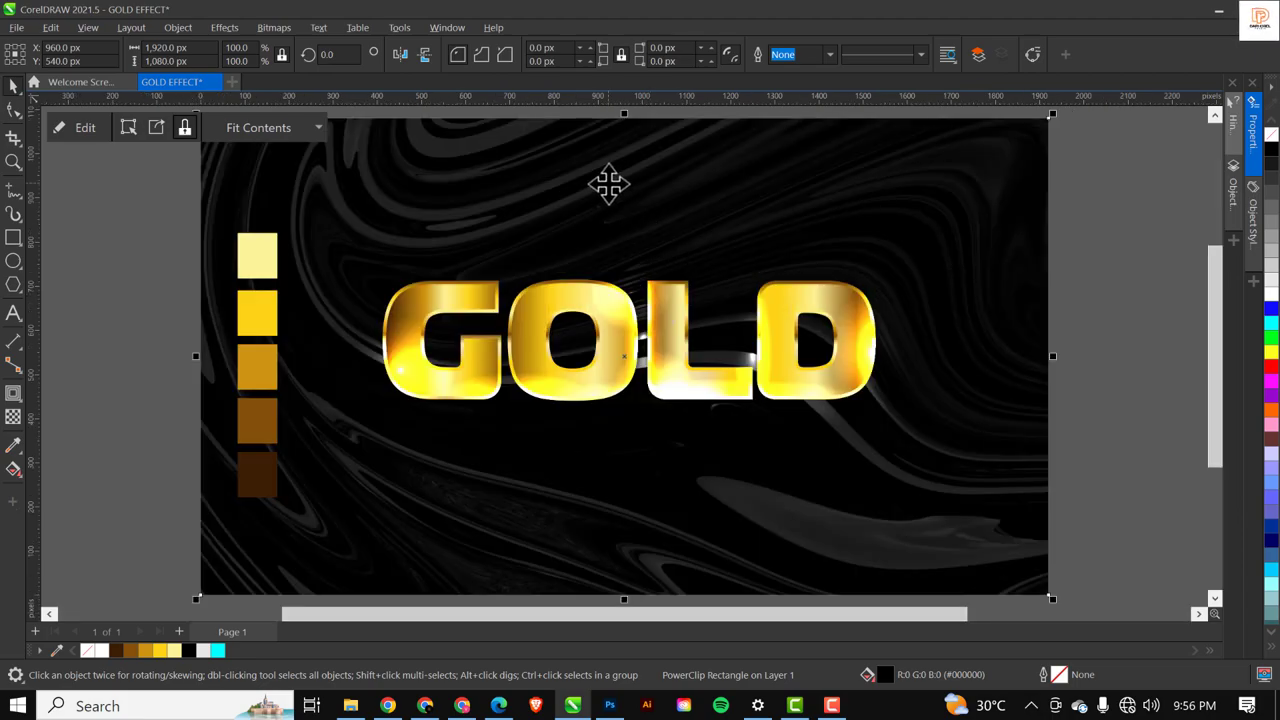
scroll(790, 370, down, 2)
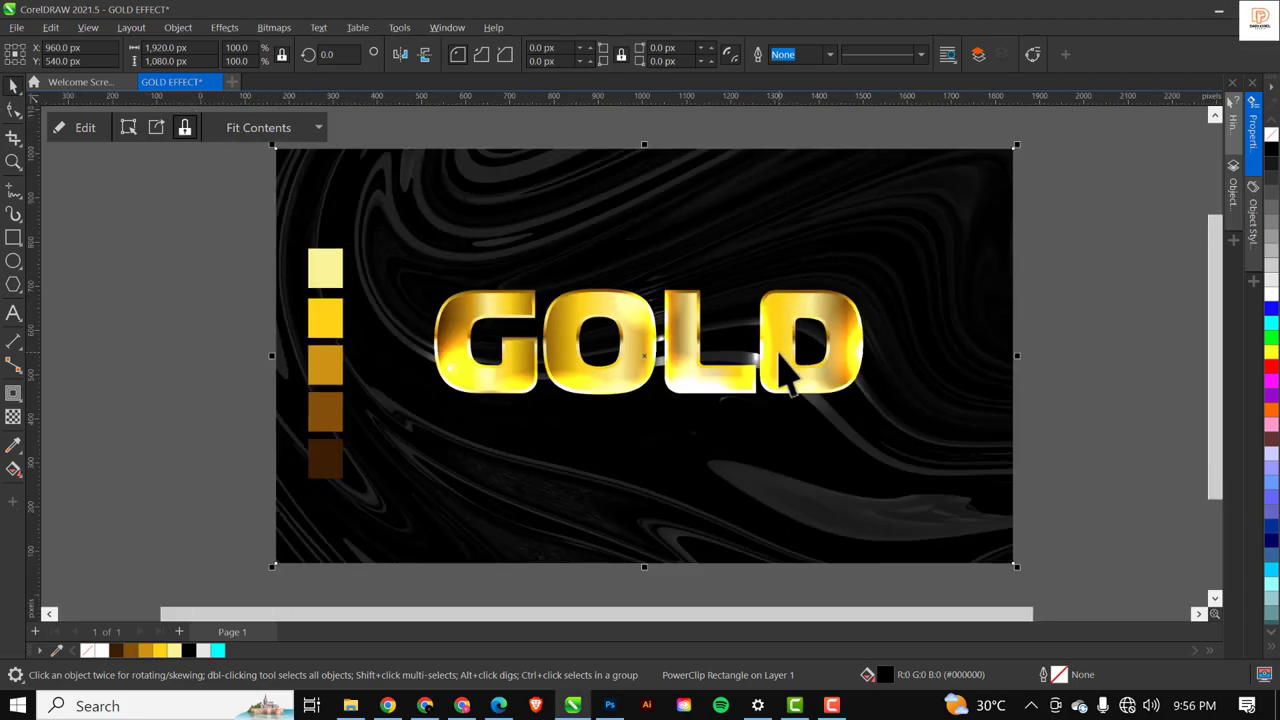
click(729, 364)
scroll(740, 366, up, 3)
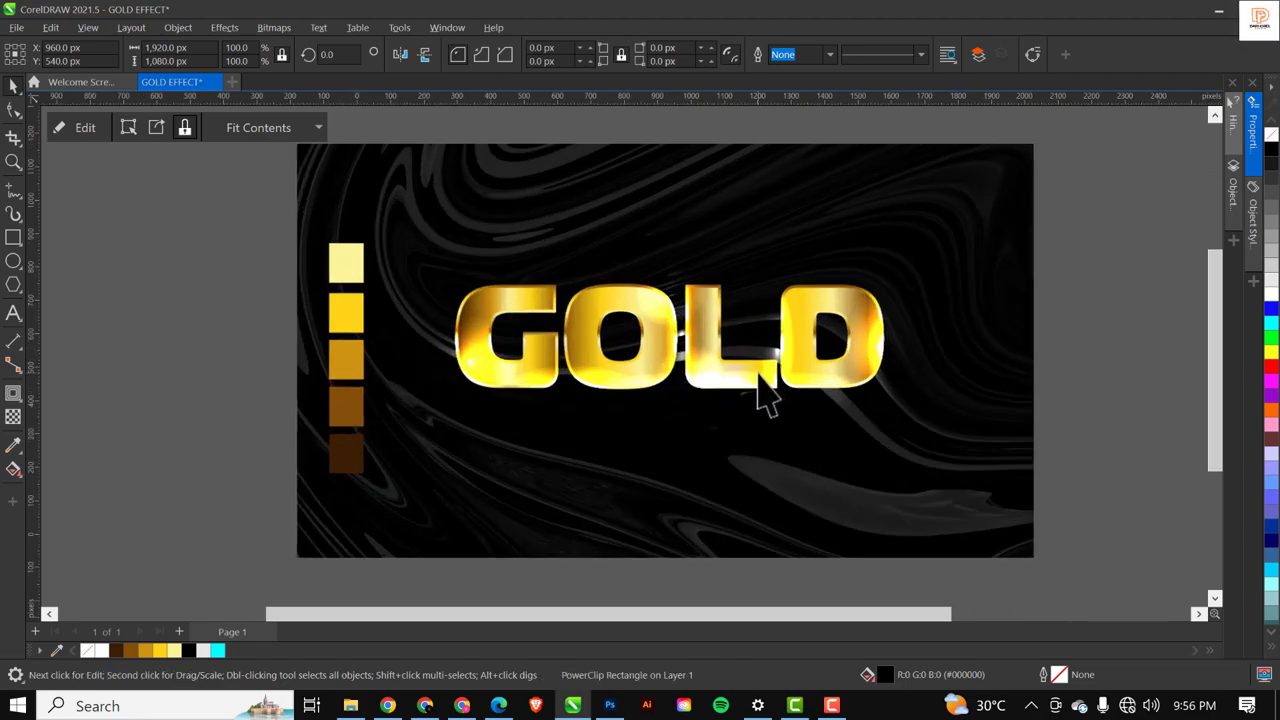
scroll(785, 358, down, 2)
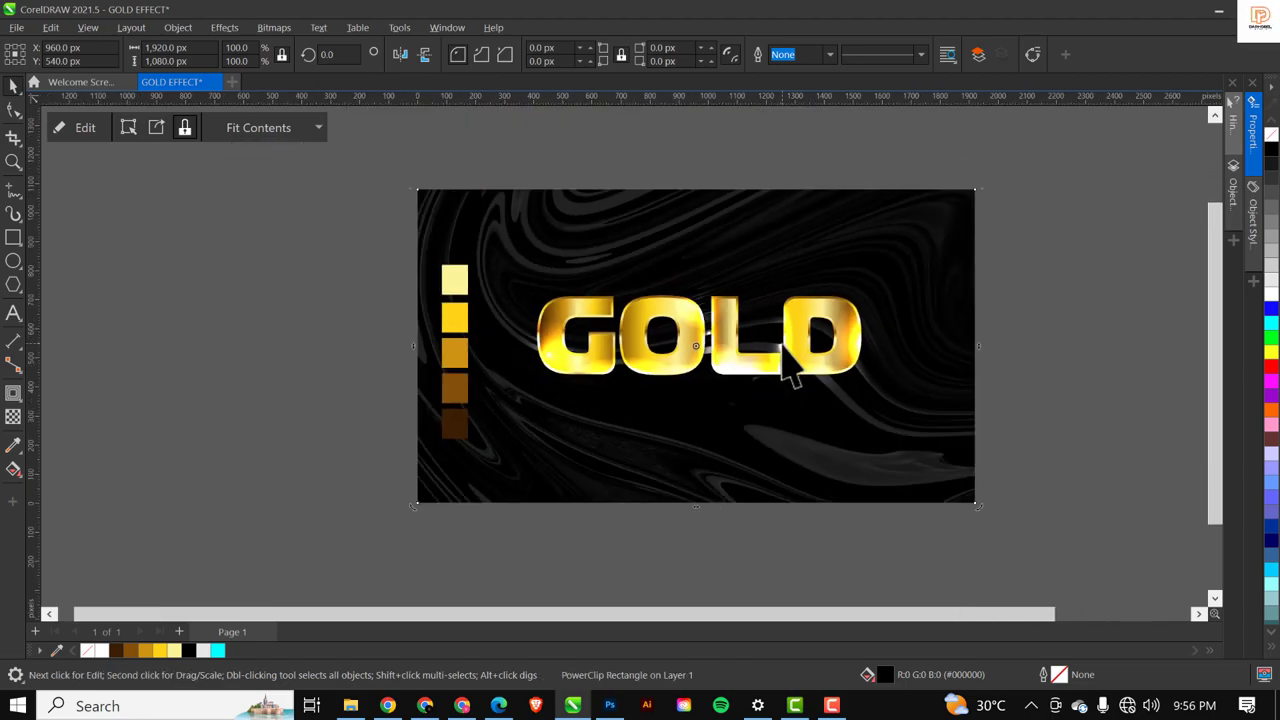
click(1047, 308)
key(shift+F4)
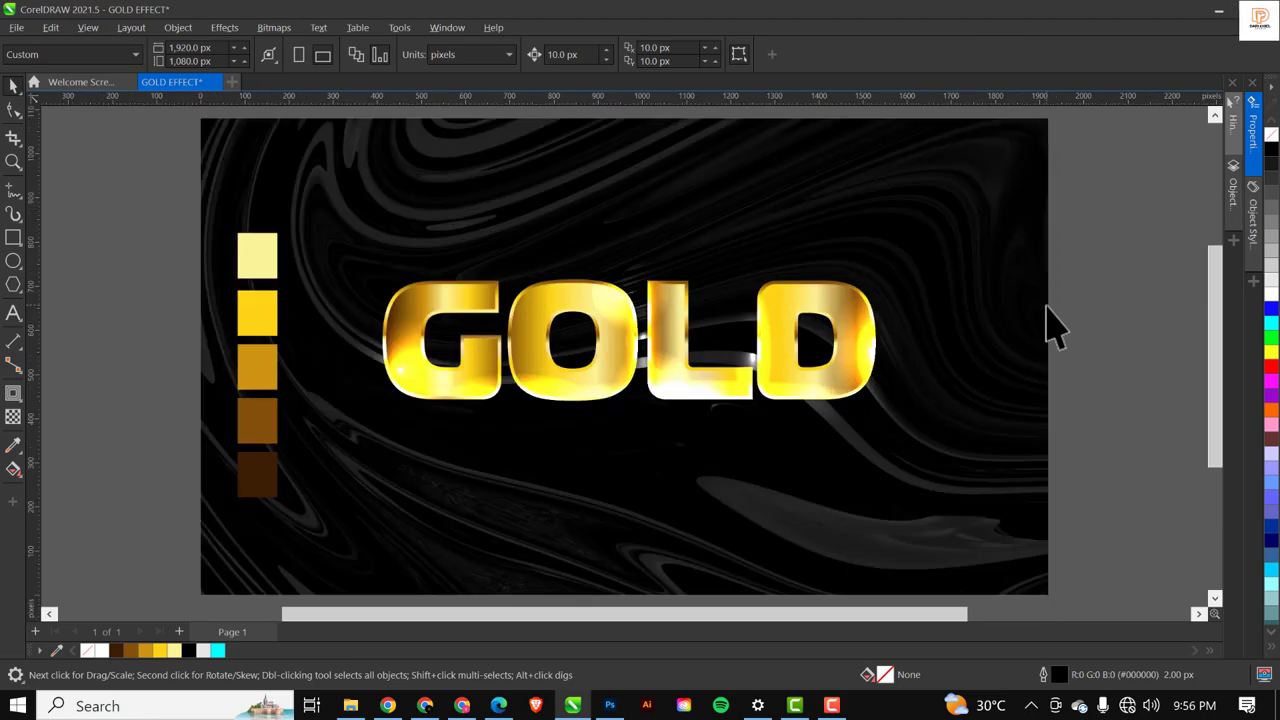